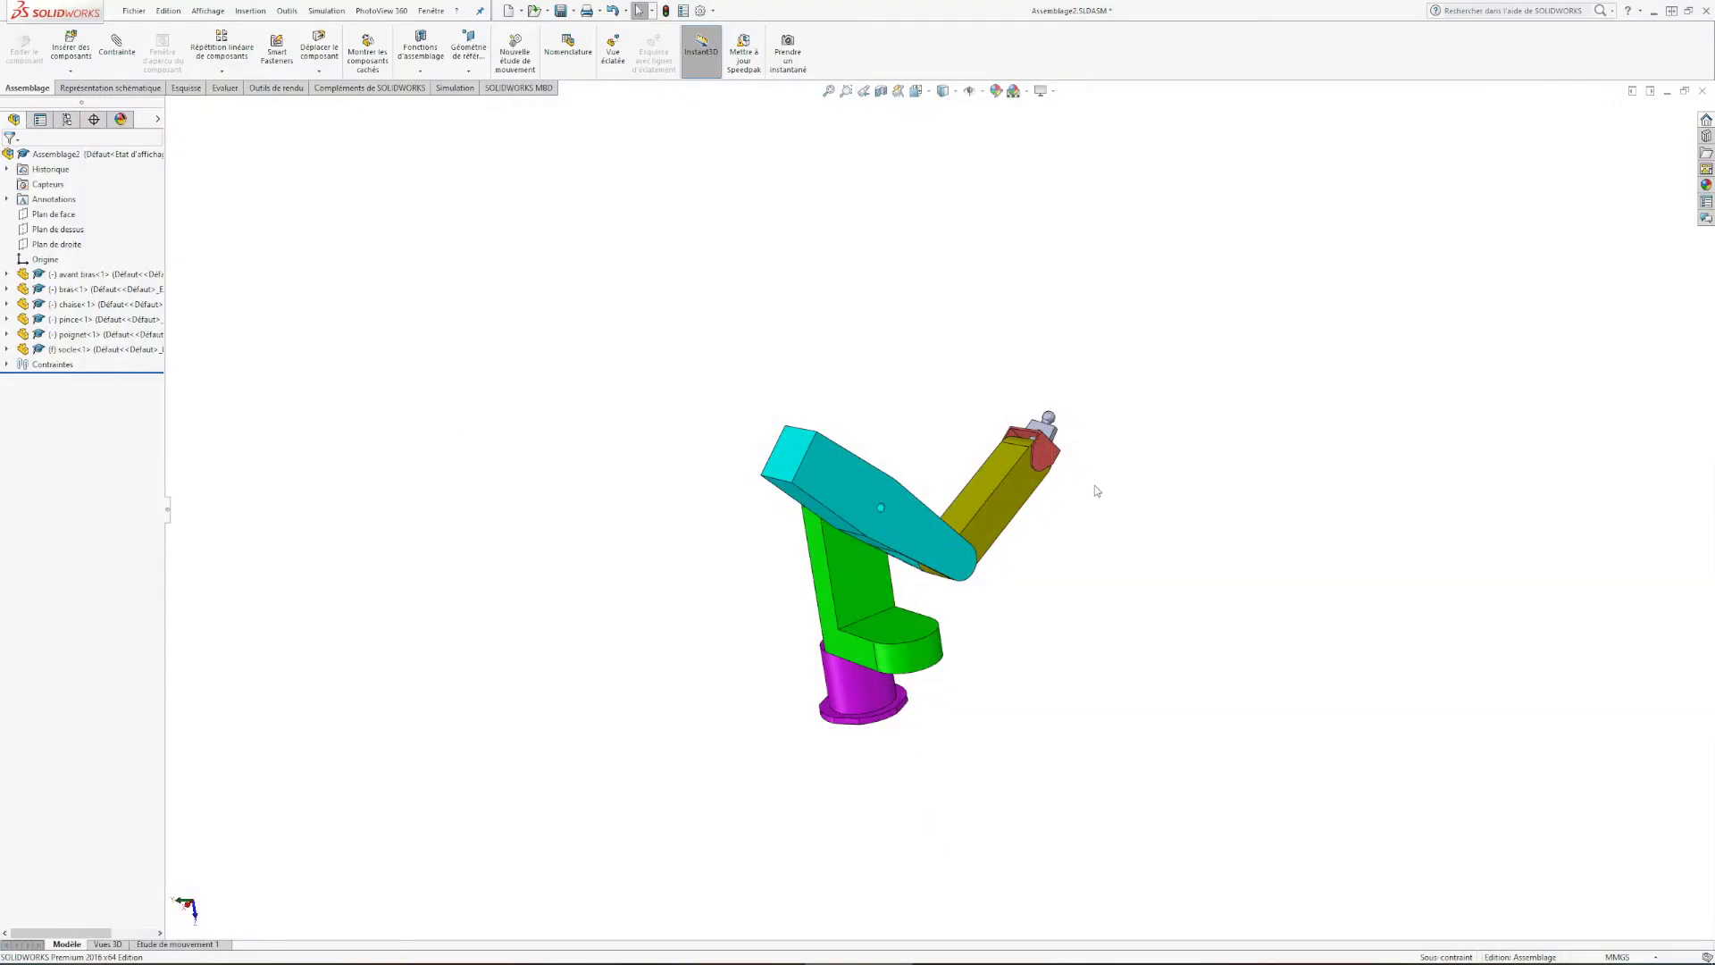
Step: Examine the robot arm assembly and its components: socle, chaise, bras, avant bras and poignet
{"action": "scroll", "coordinate": [1095, 486], "scroll_direction": "down", "scroll_amount": 2}
{"action": "middle_click_drag", "start_coordinate": [949, 671], "coordinate": [849, 737]}
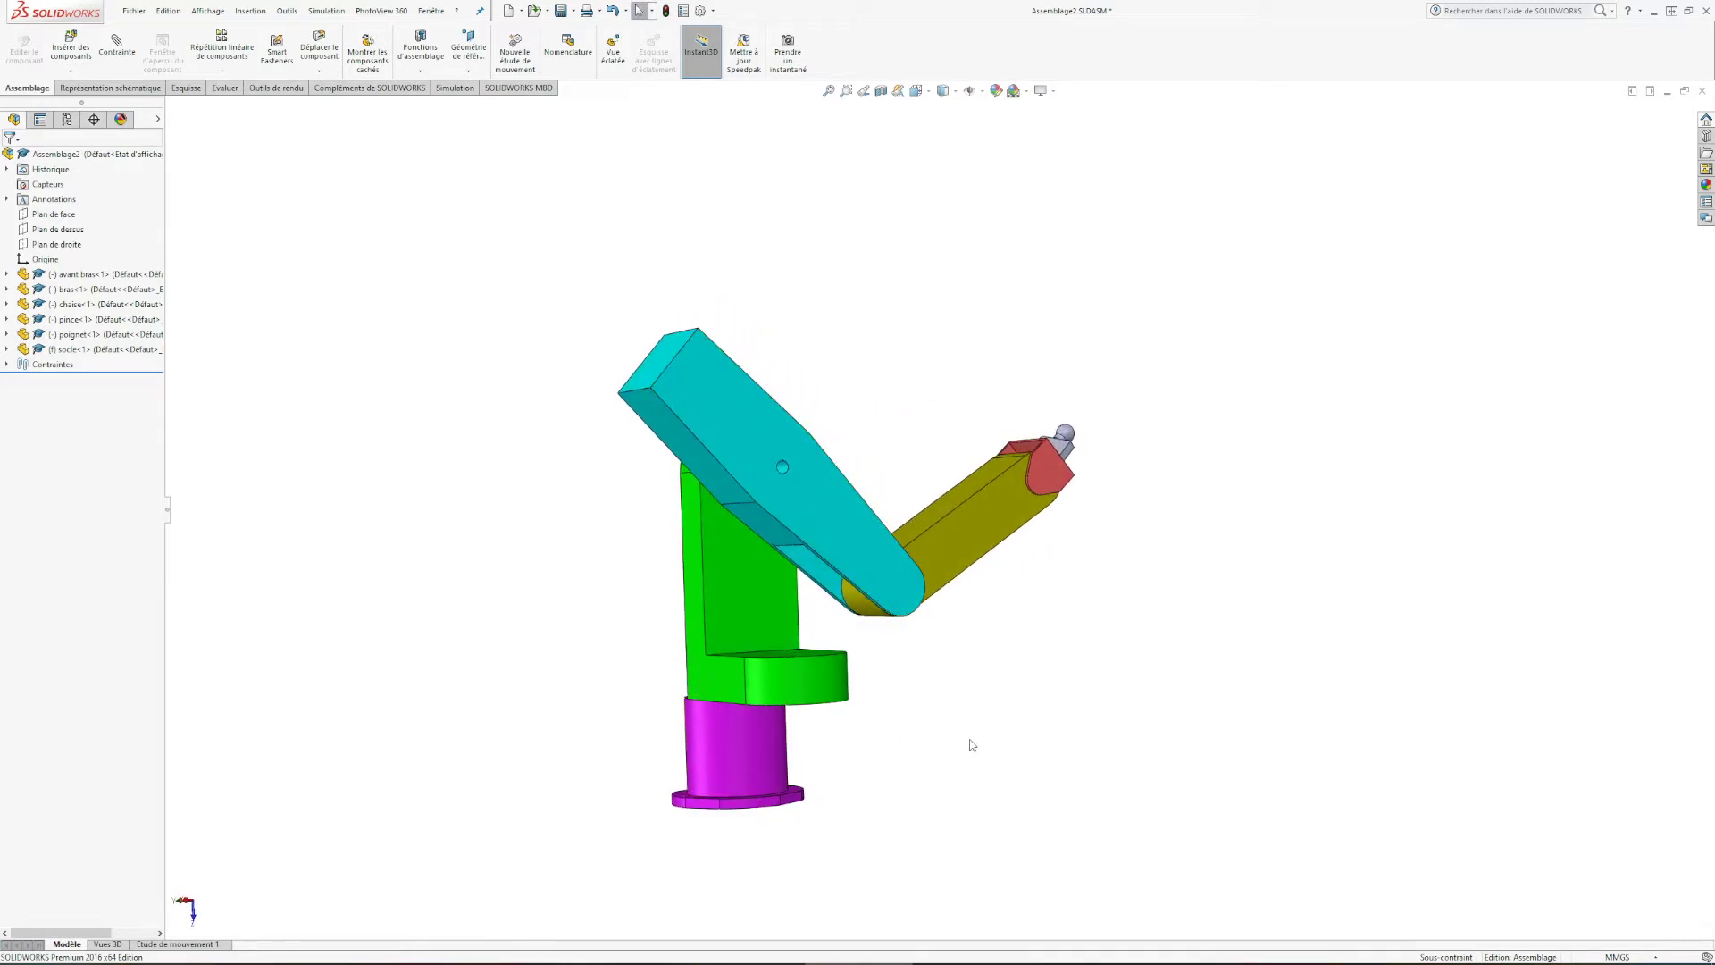
{"action": "left_click", "coordinate": [763, 751]}
{"action": "left_click", "coordinate": [720, 576]}
{"action": "left_click", "coordinate": [727, 413]}
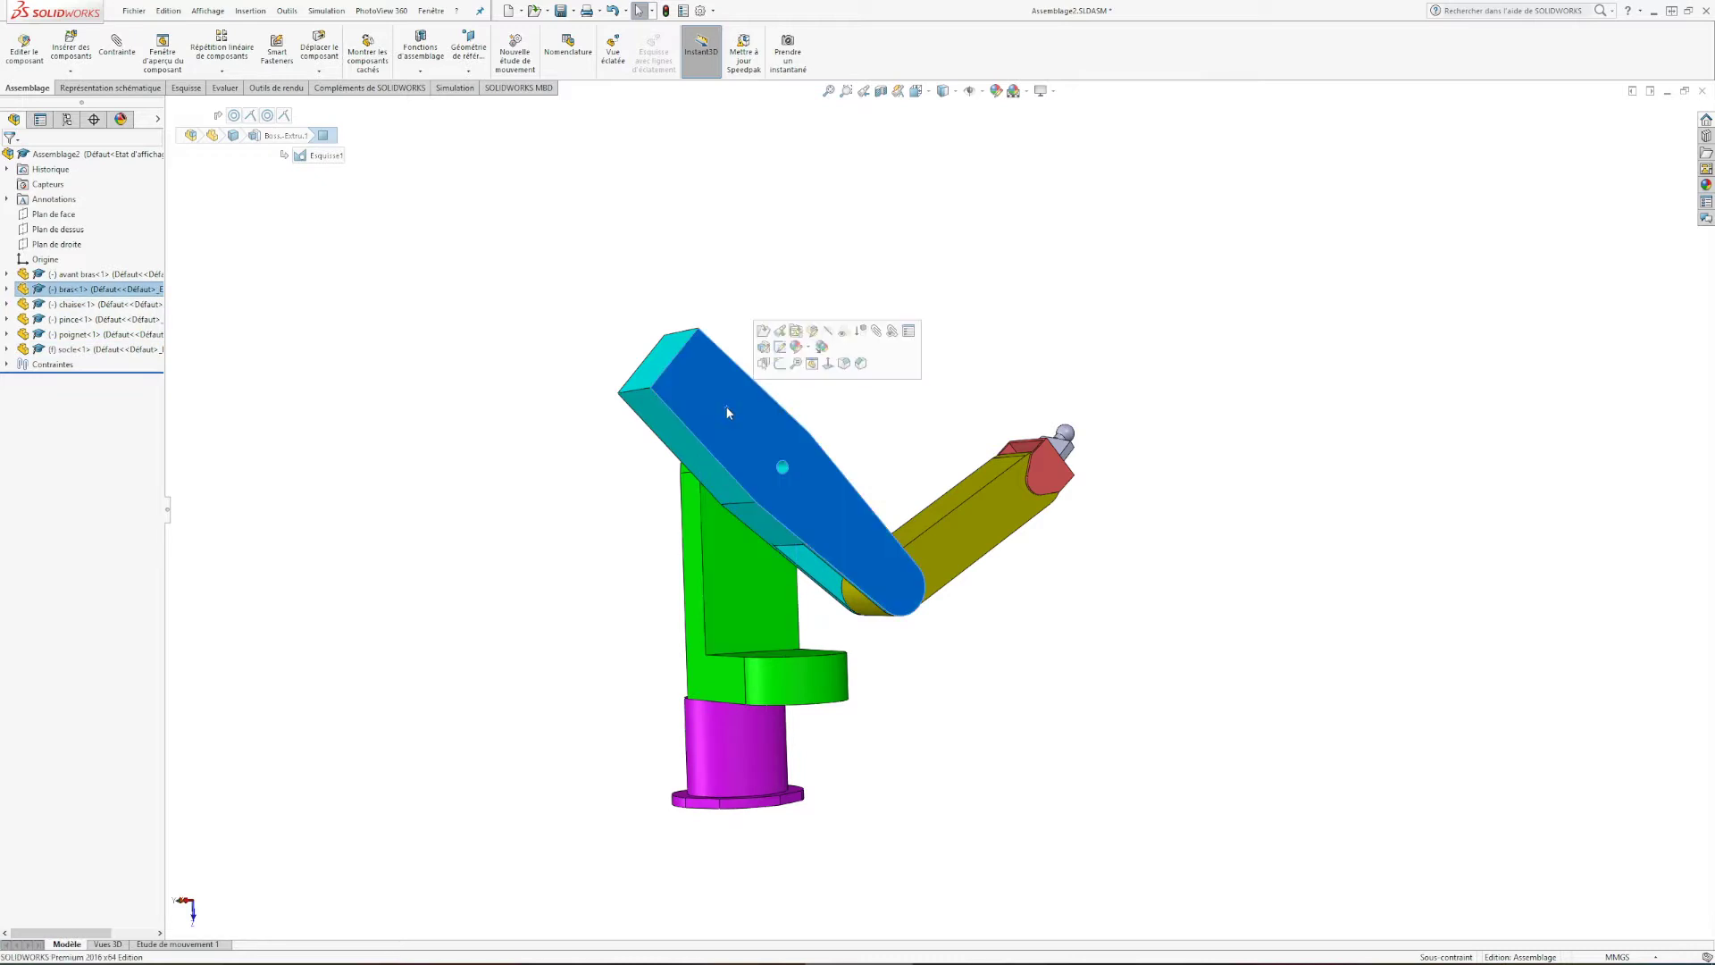
{"action": "left_click", "coordinate": [964, 522]}
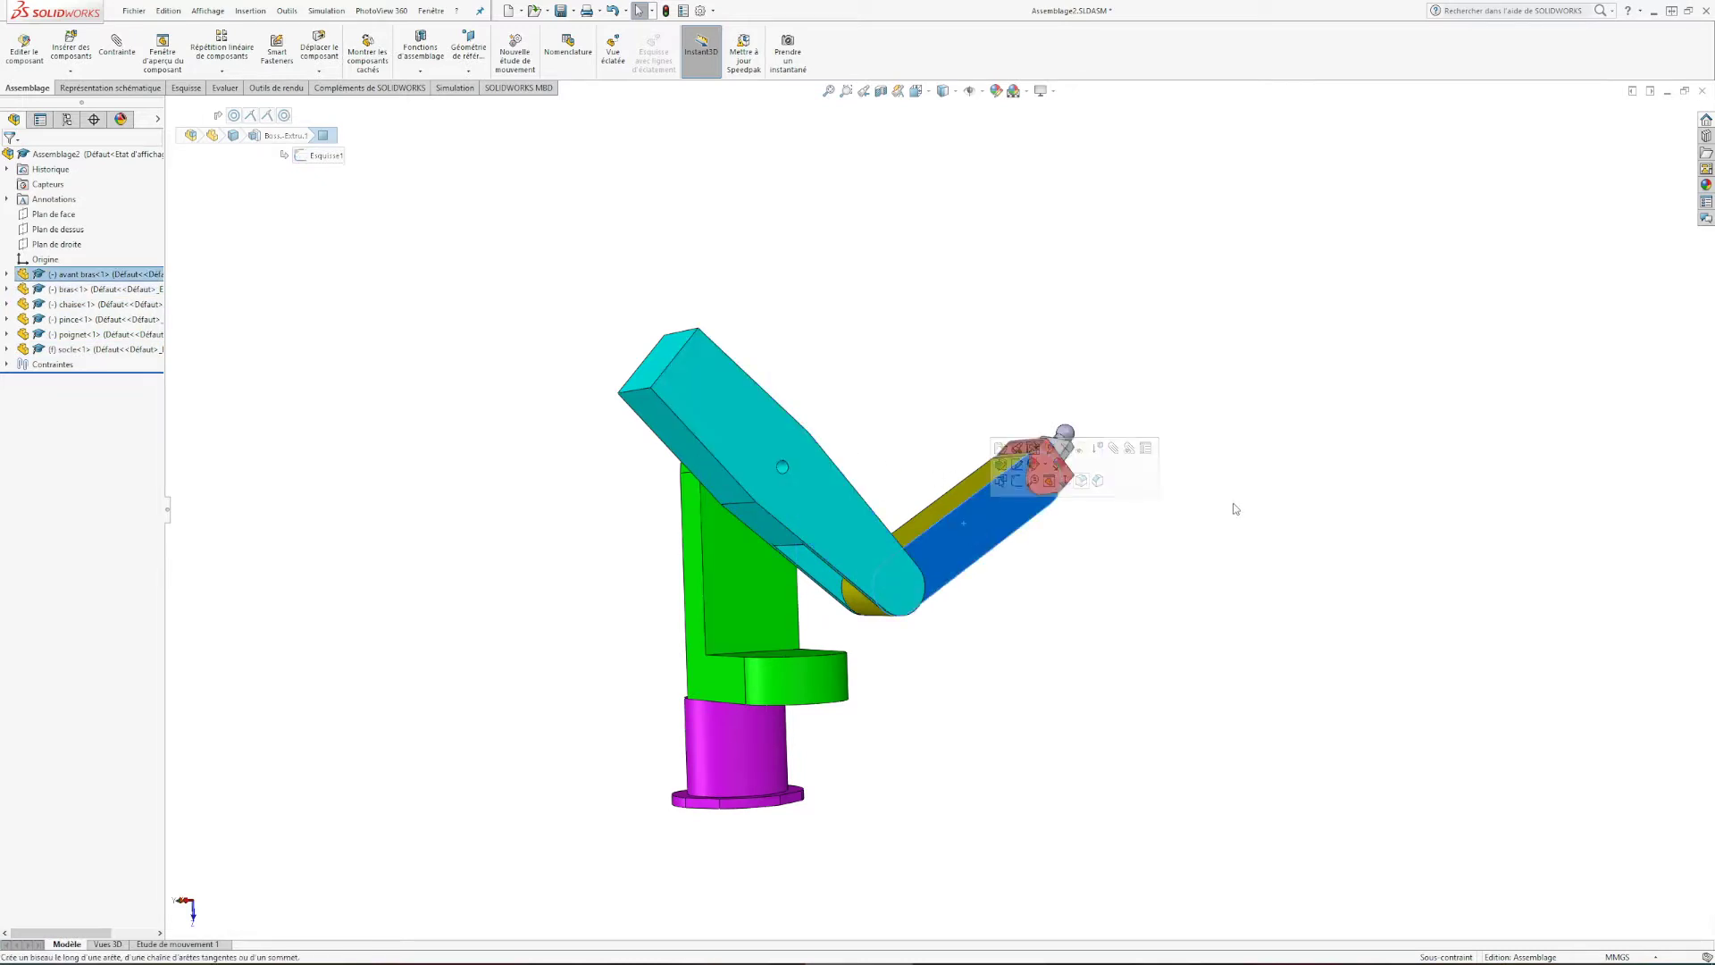
{"action": "left_click", "coordinate": [1057, 451]}
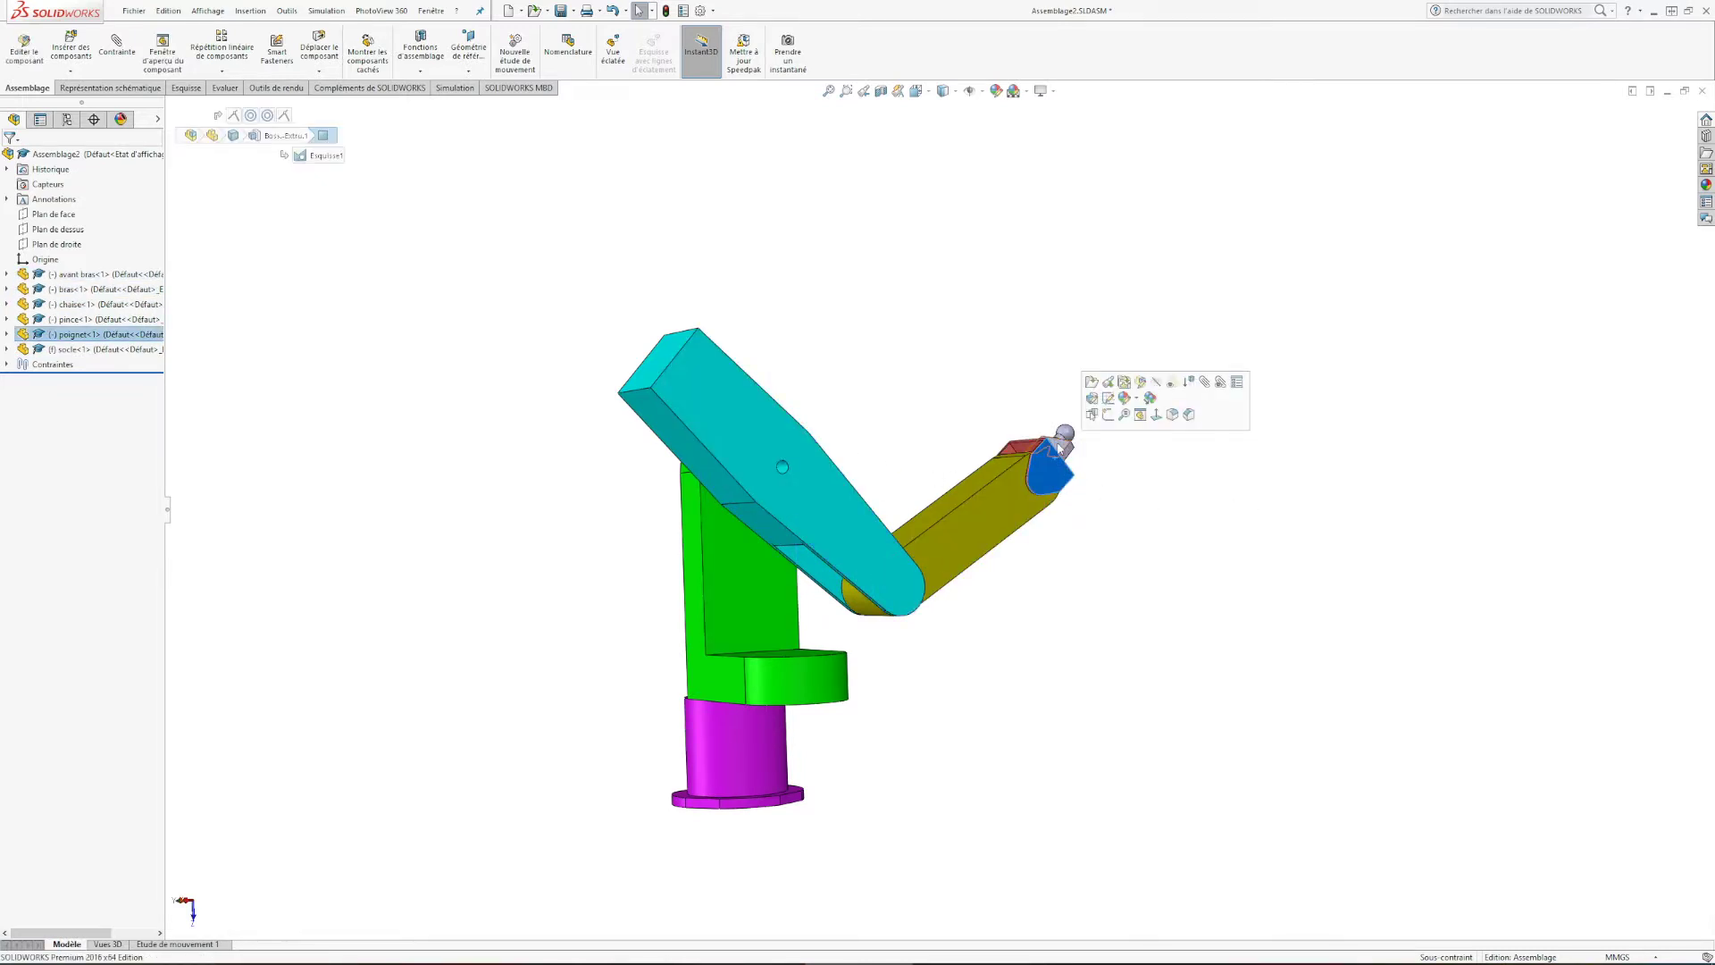
{"action": "left_click", "coordinate": [1183, 532]}
{"action": "scroll", "coordinate": [781, 402], "scroll_direction": "down", "scroll_amount": 3}
{"action": "scroll", "coordinate": [933, 701], "scroll_direction": "up", "scroll_amount": 4}
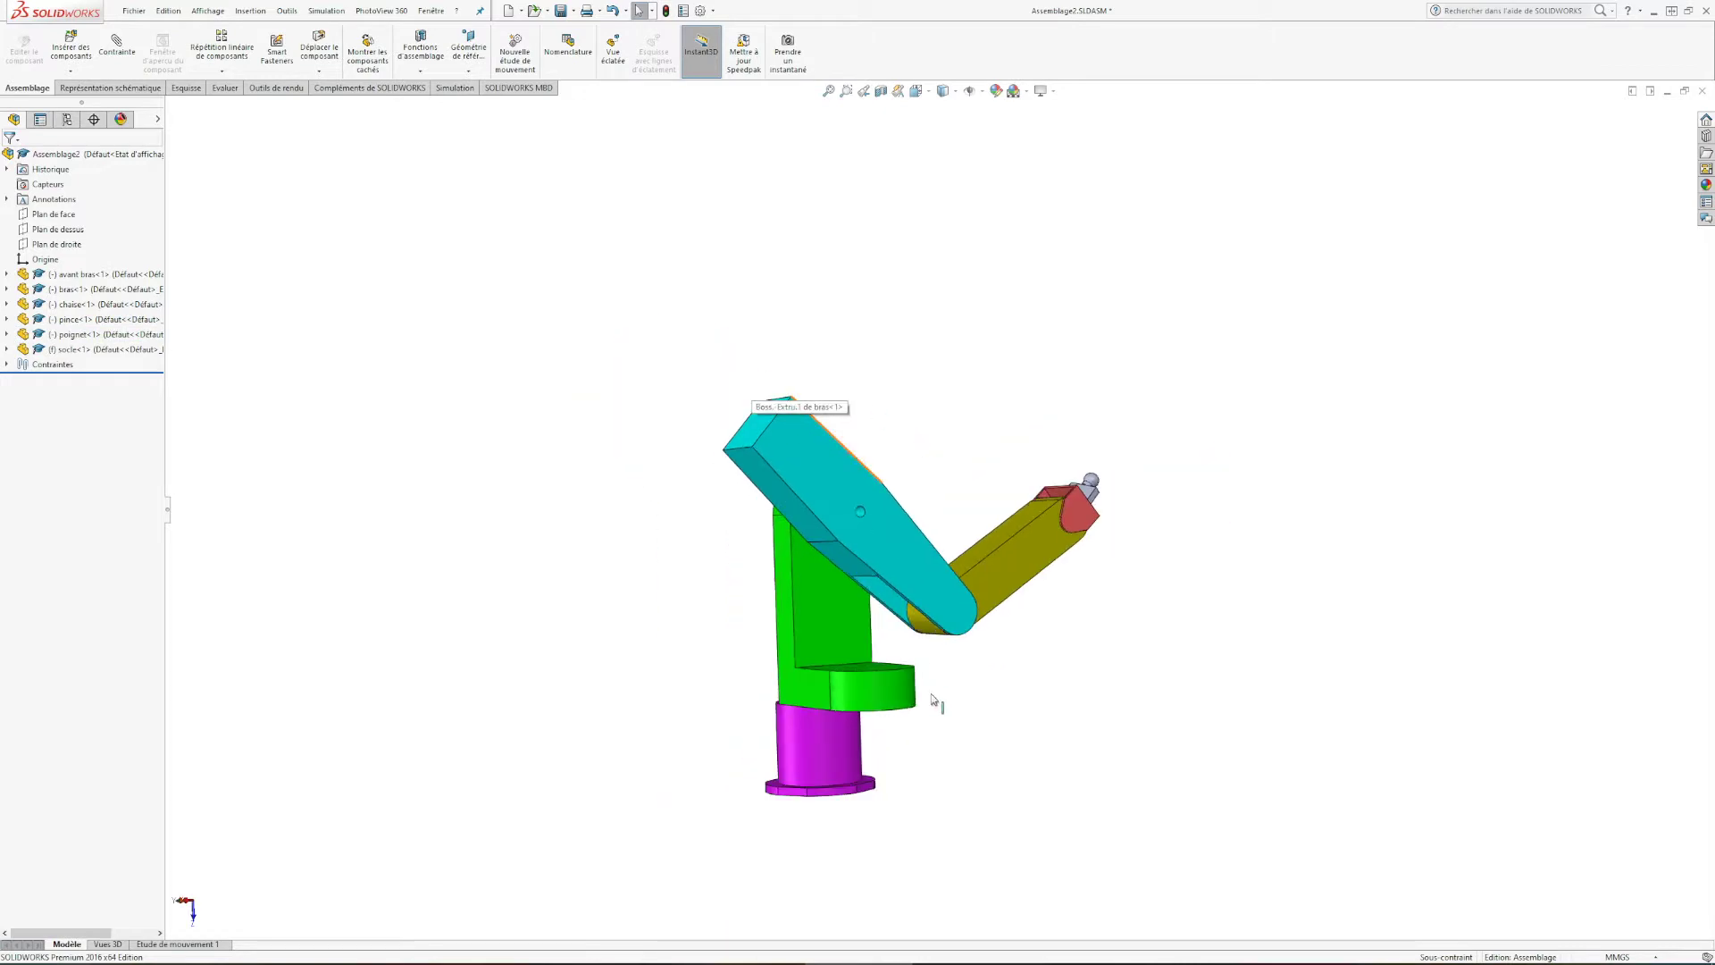
{"action": "scroll", "coordinate": [880, 621], "scroll_direction": "down", "scroll_amount": 4}
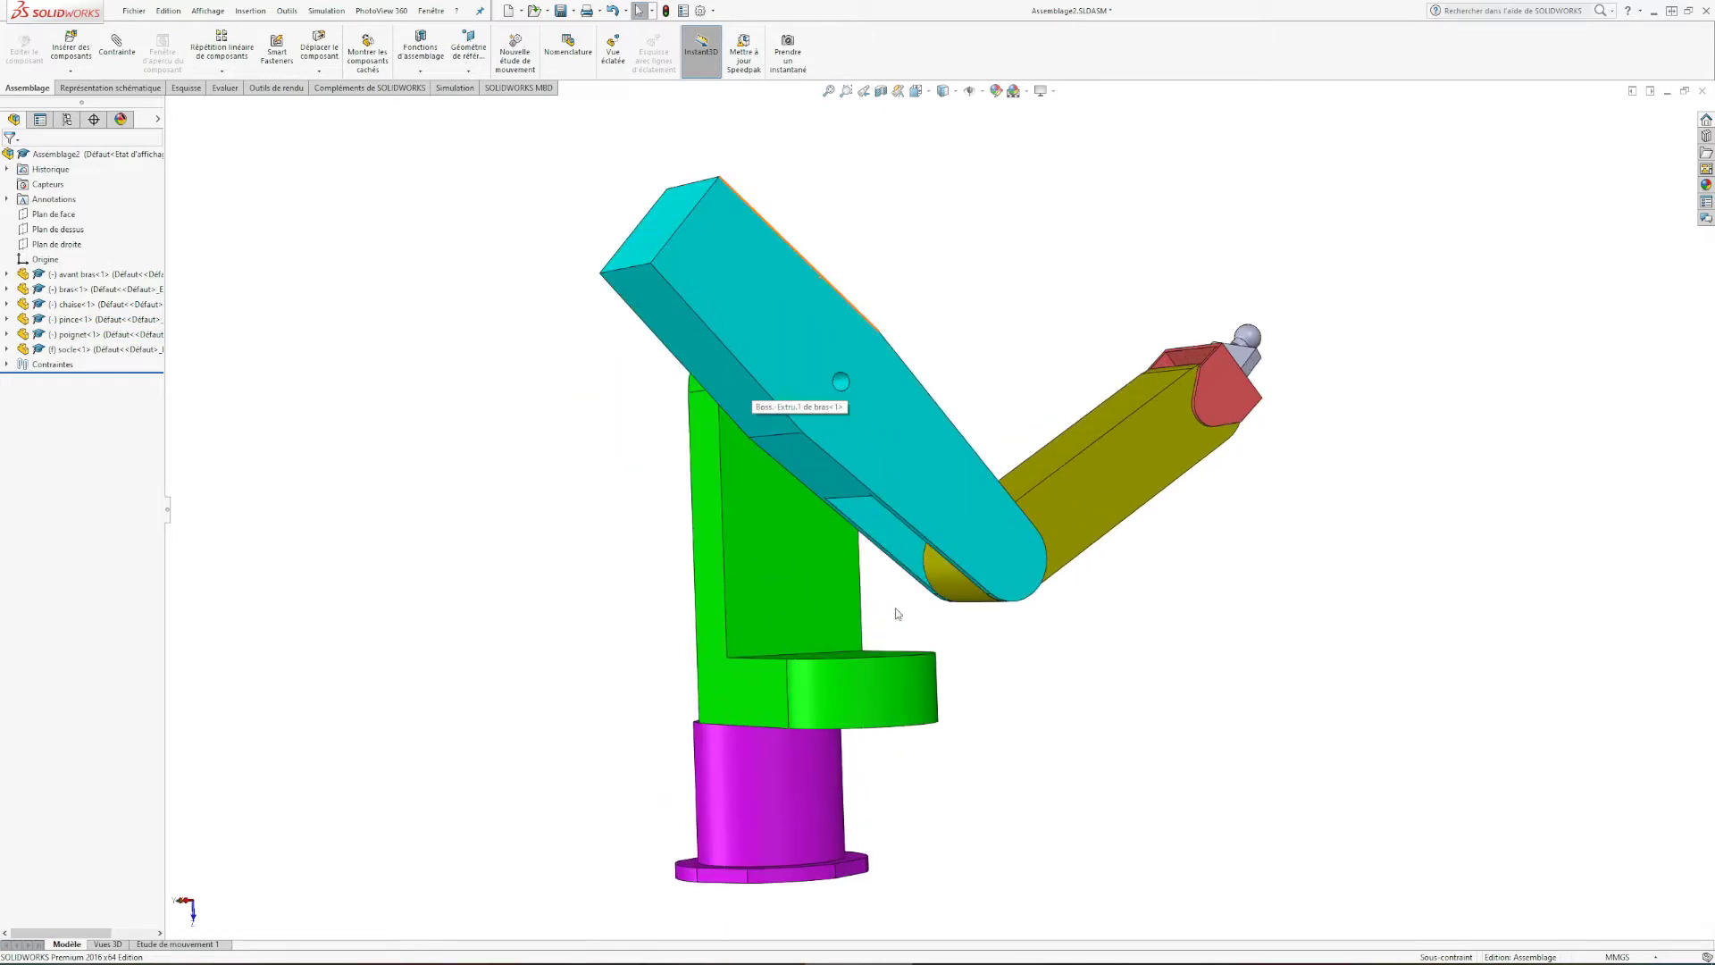
{"action": "middle_click_drag", "start_coordinate": [899, 613], "coordinate": [935, 621]}
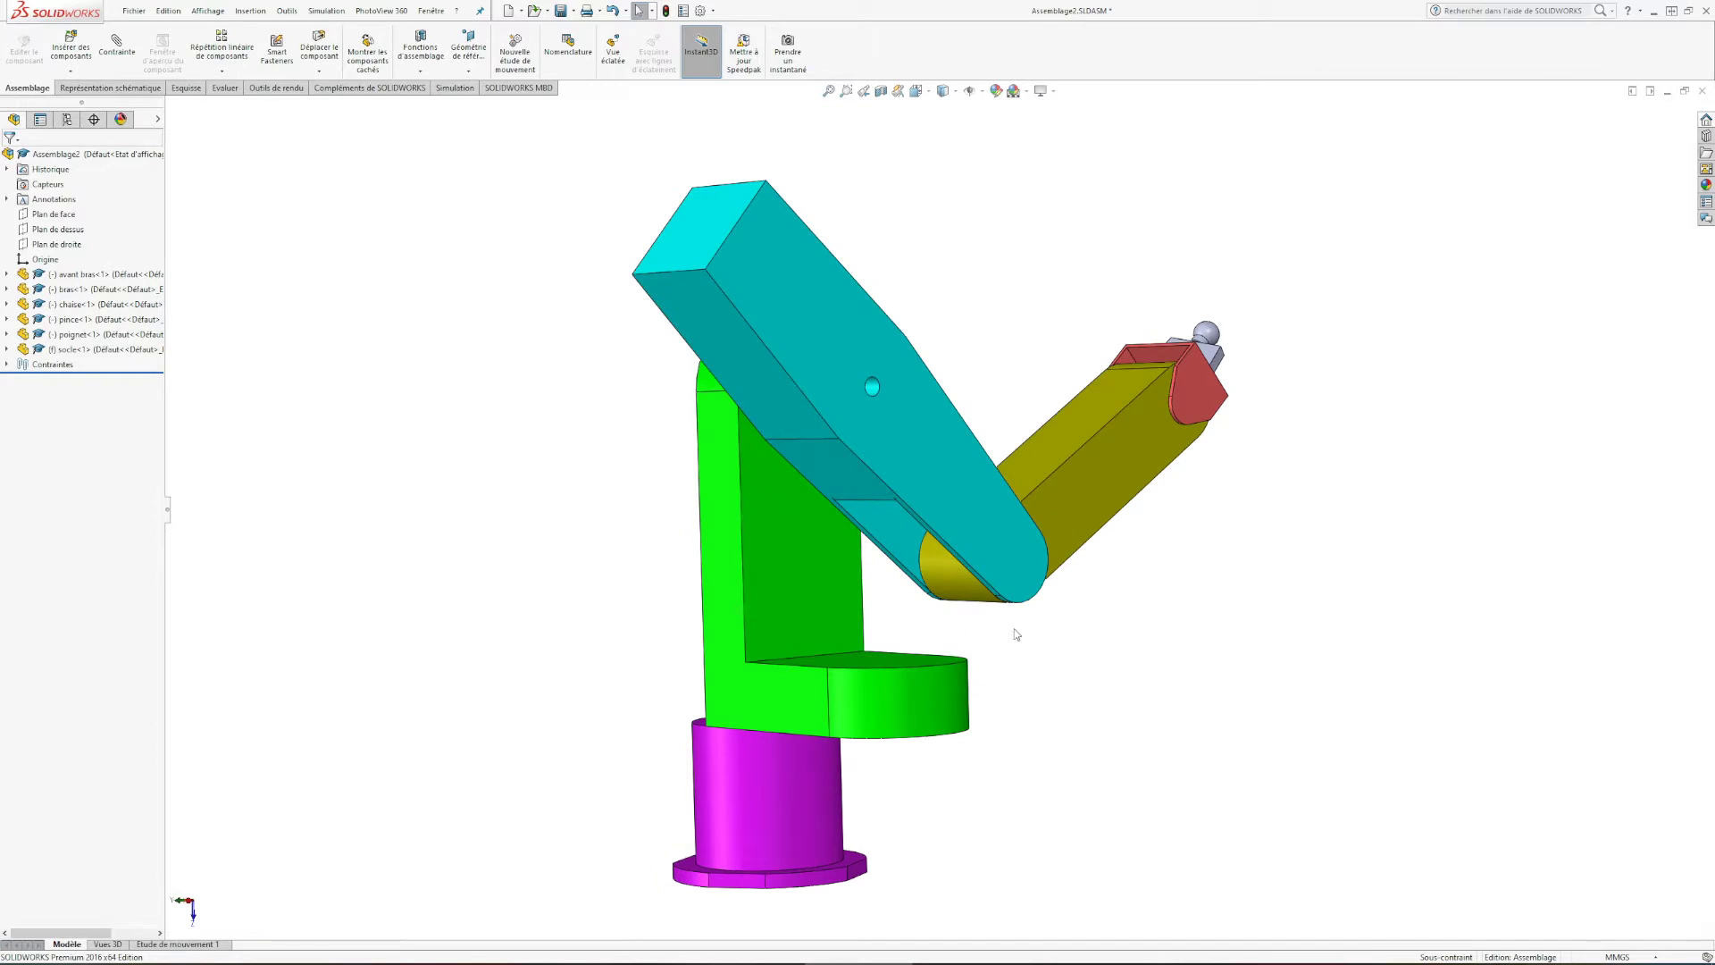
{"action": "middle_click_drag", "start_coordinate": [1016, 634], "coordinate": [972, 645]}
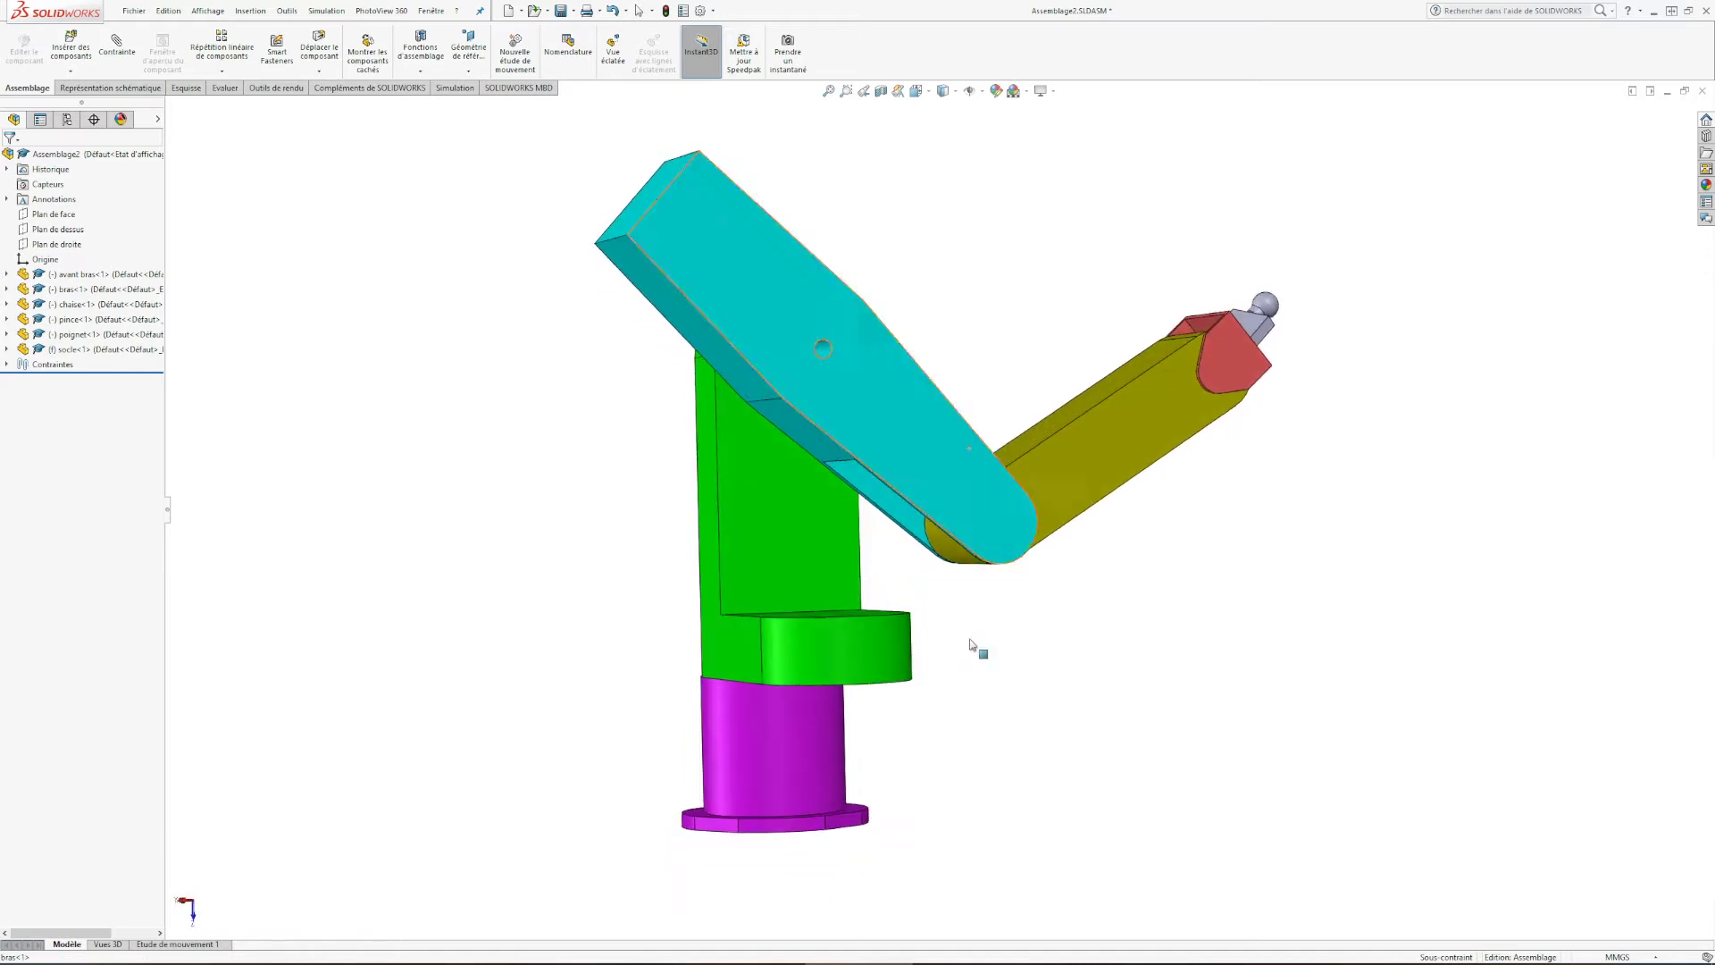
{"action": "left_click", "coordinate": [795, 732]}
{"action": "left_click", "coordinate": [1082, 715]}
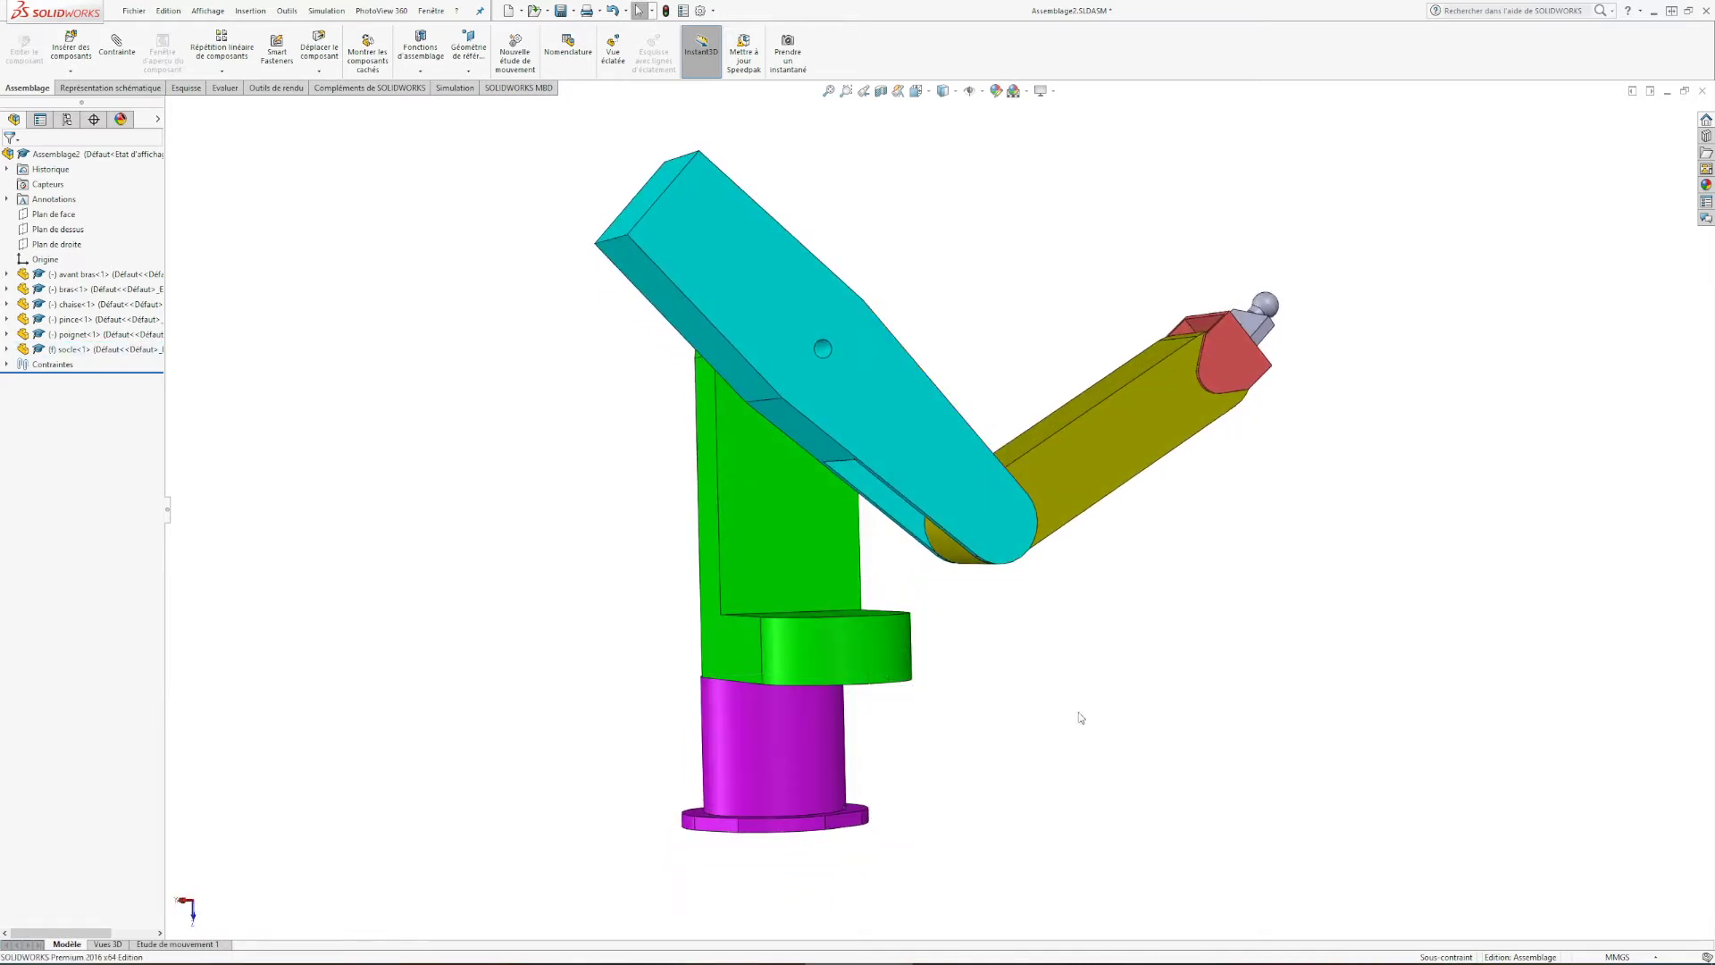
{"action": "left_click", "coordinate": [786, 702]}
Step: Create a new part document (Pièce)
{"action": "left_click", "coordinate": [134, 11]}
{"action": "left_click", "coordinate": [159, 33]}
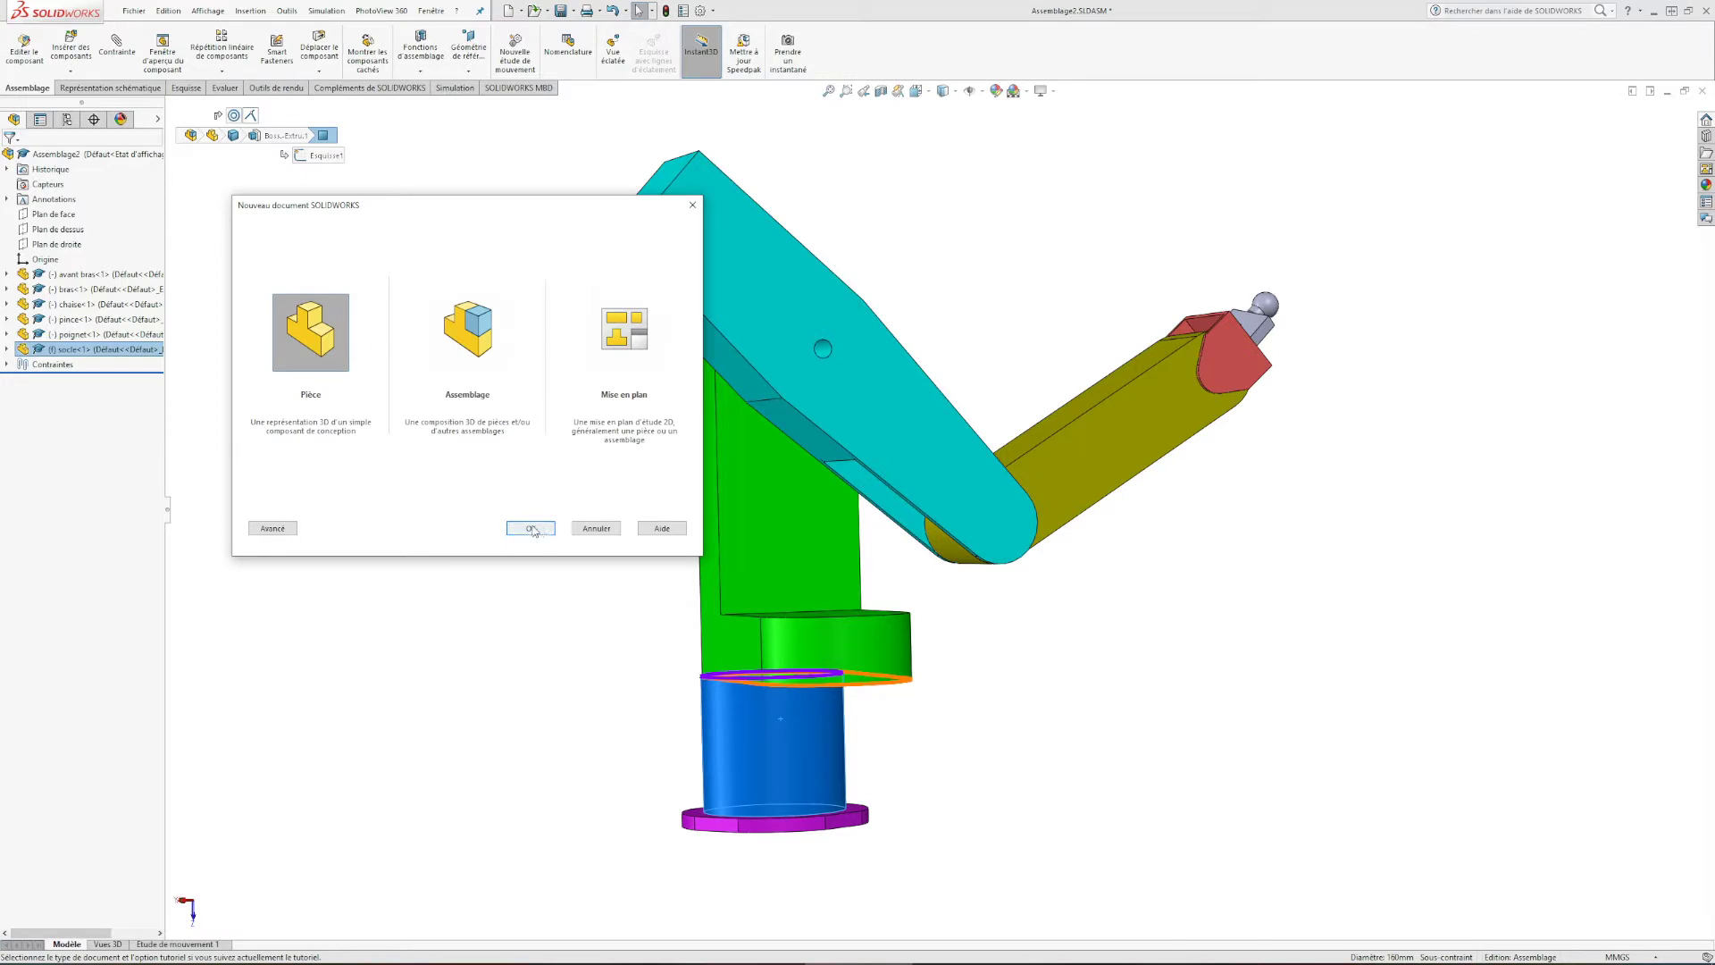
{"action": "left_click", "coordinate": [531, 528]}
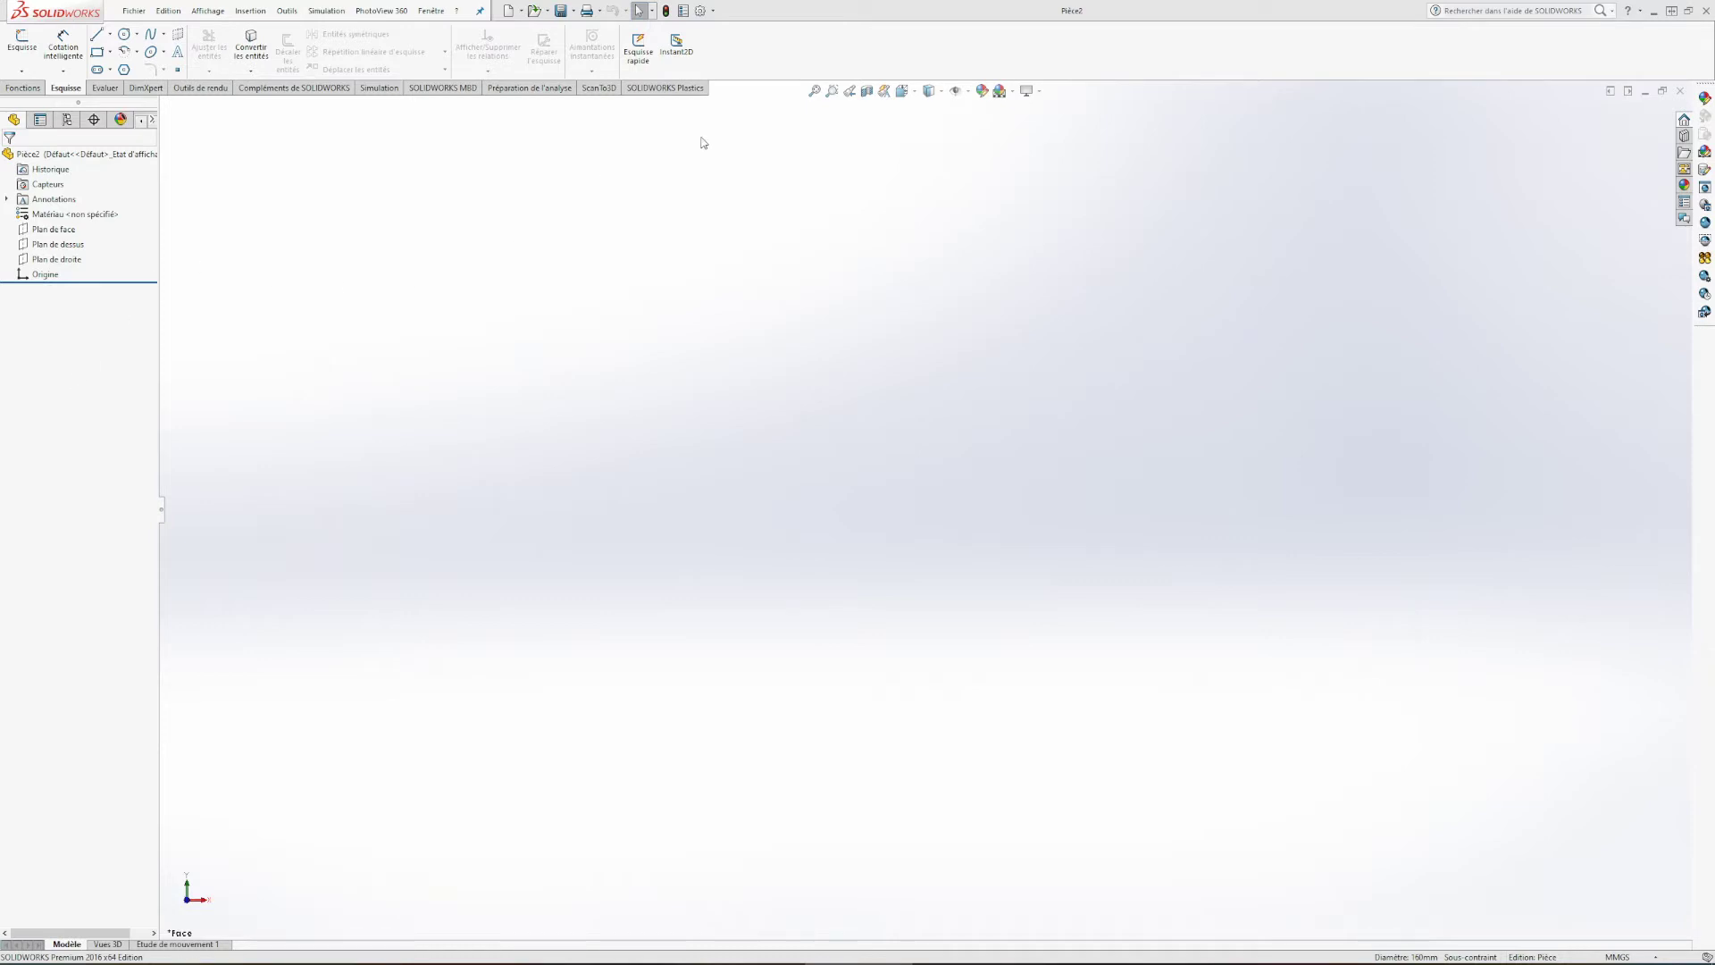
Step: Start a sketch on the front plane (Plan de face) of the new part
{"action": "left_click", "coordinate": [23, 87]}
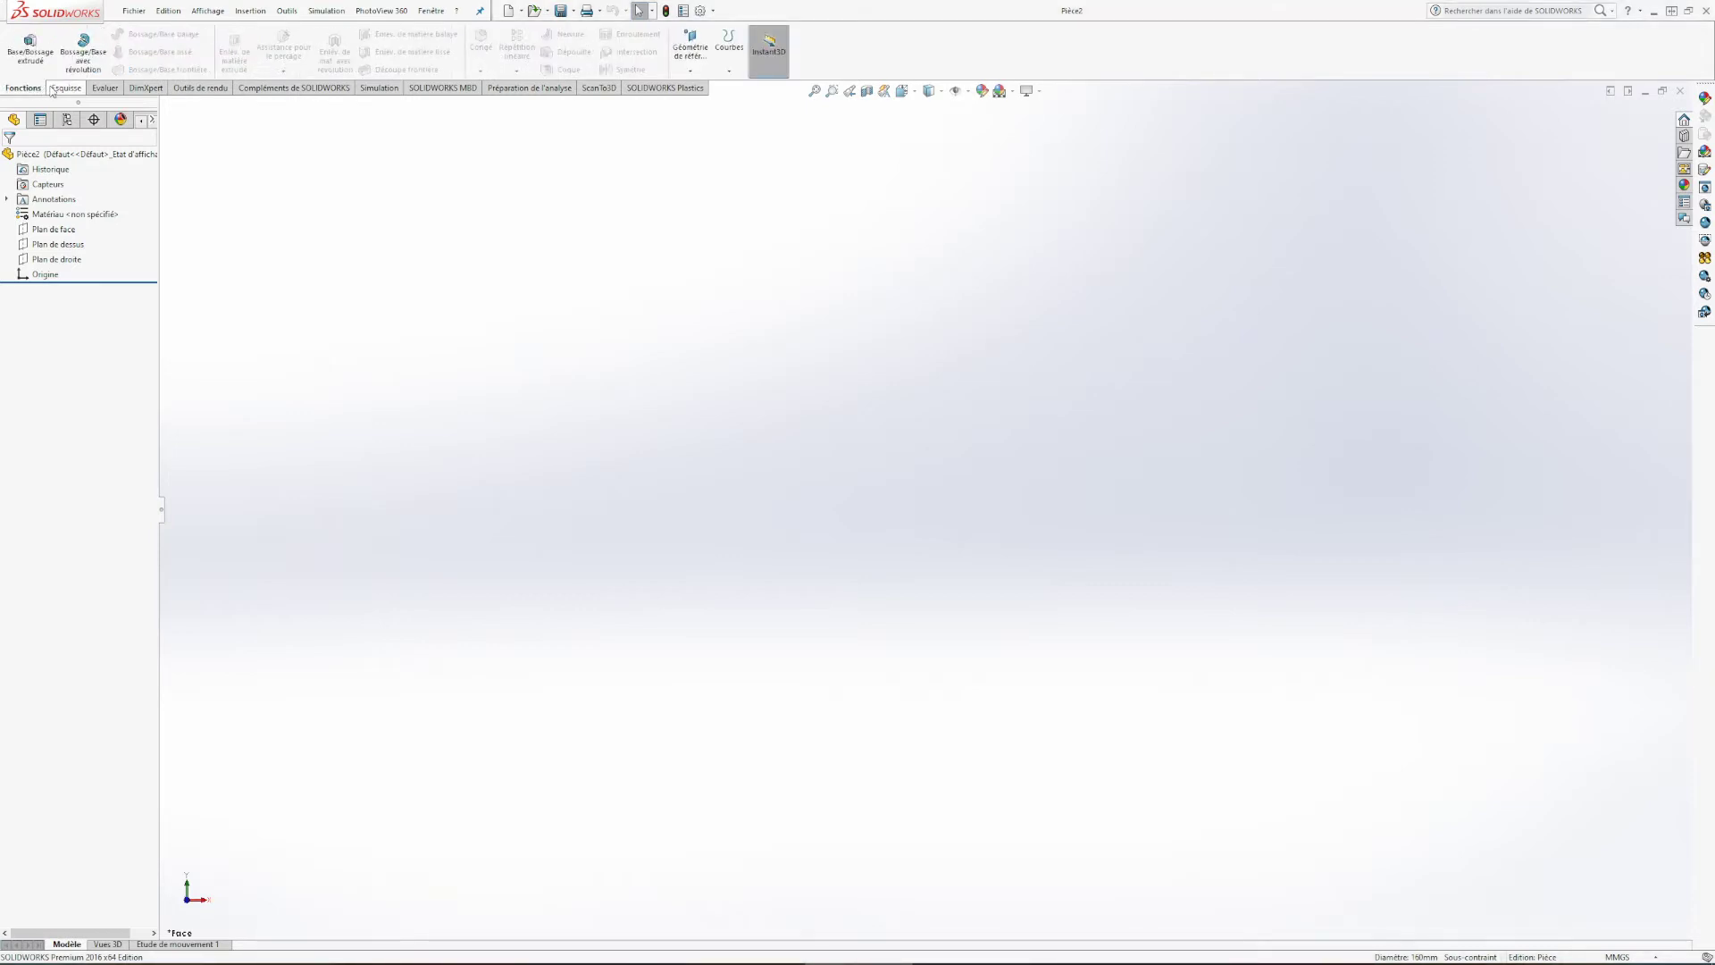
{"action": "left_click", "coordinate": [56, 89]}
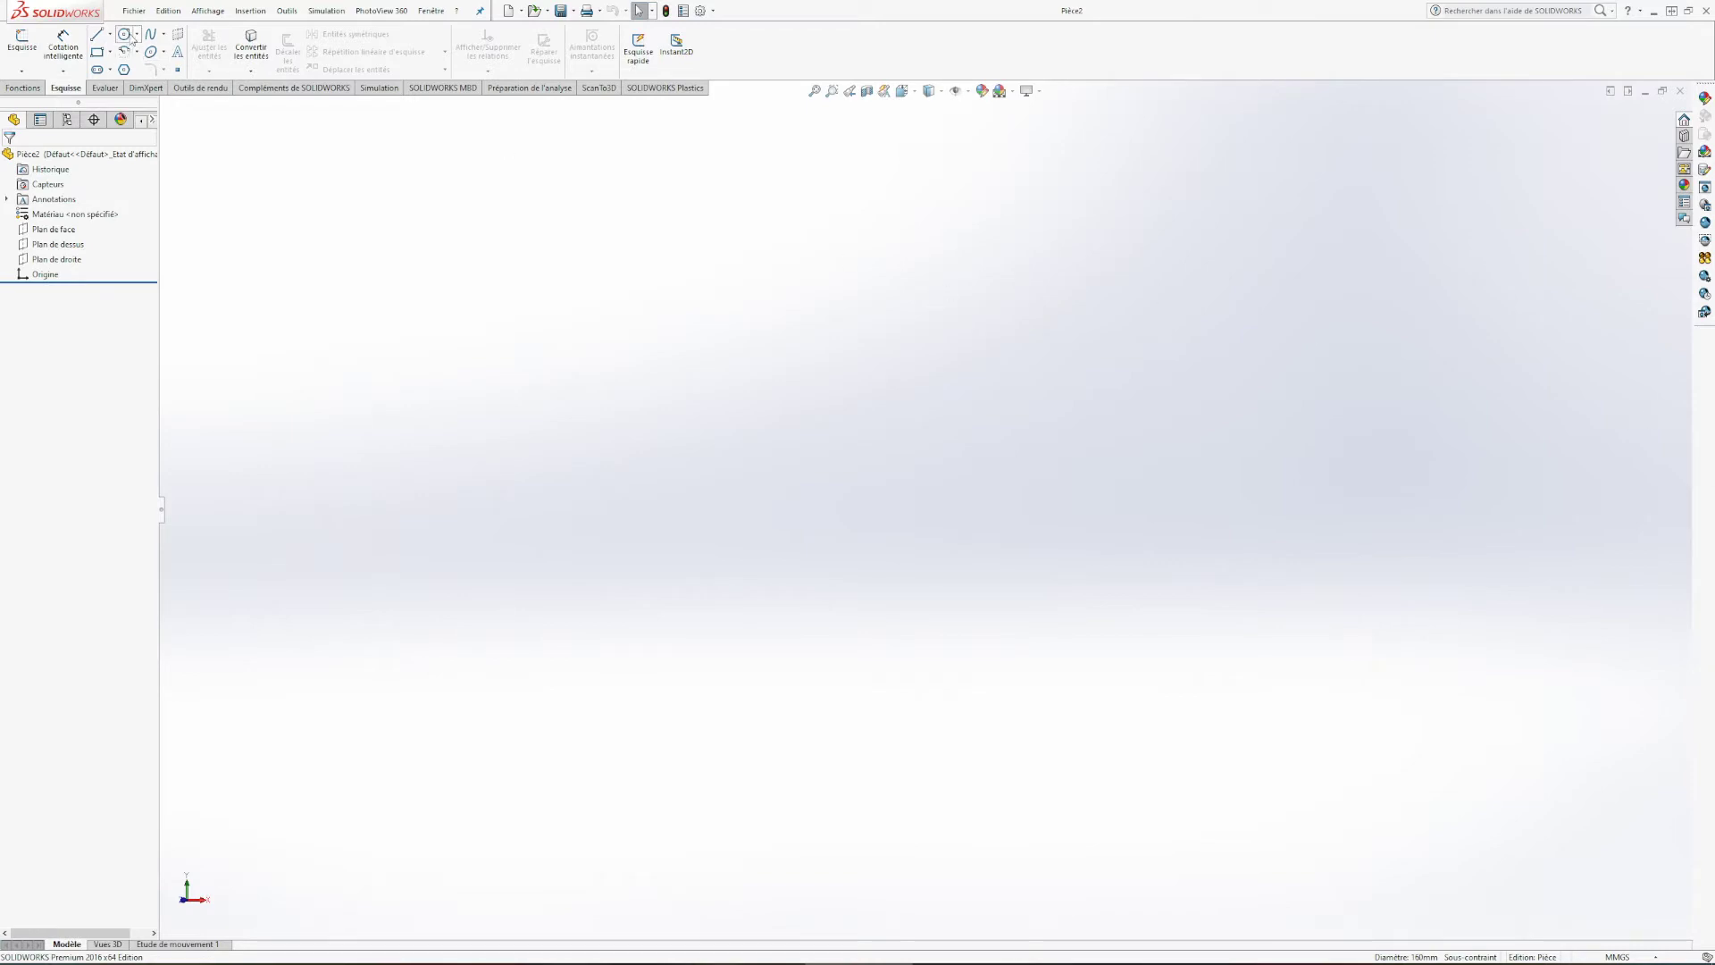
{"action": "left_click", "coordinate": [20, 52]}
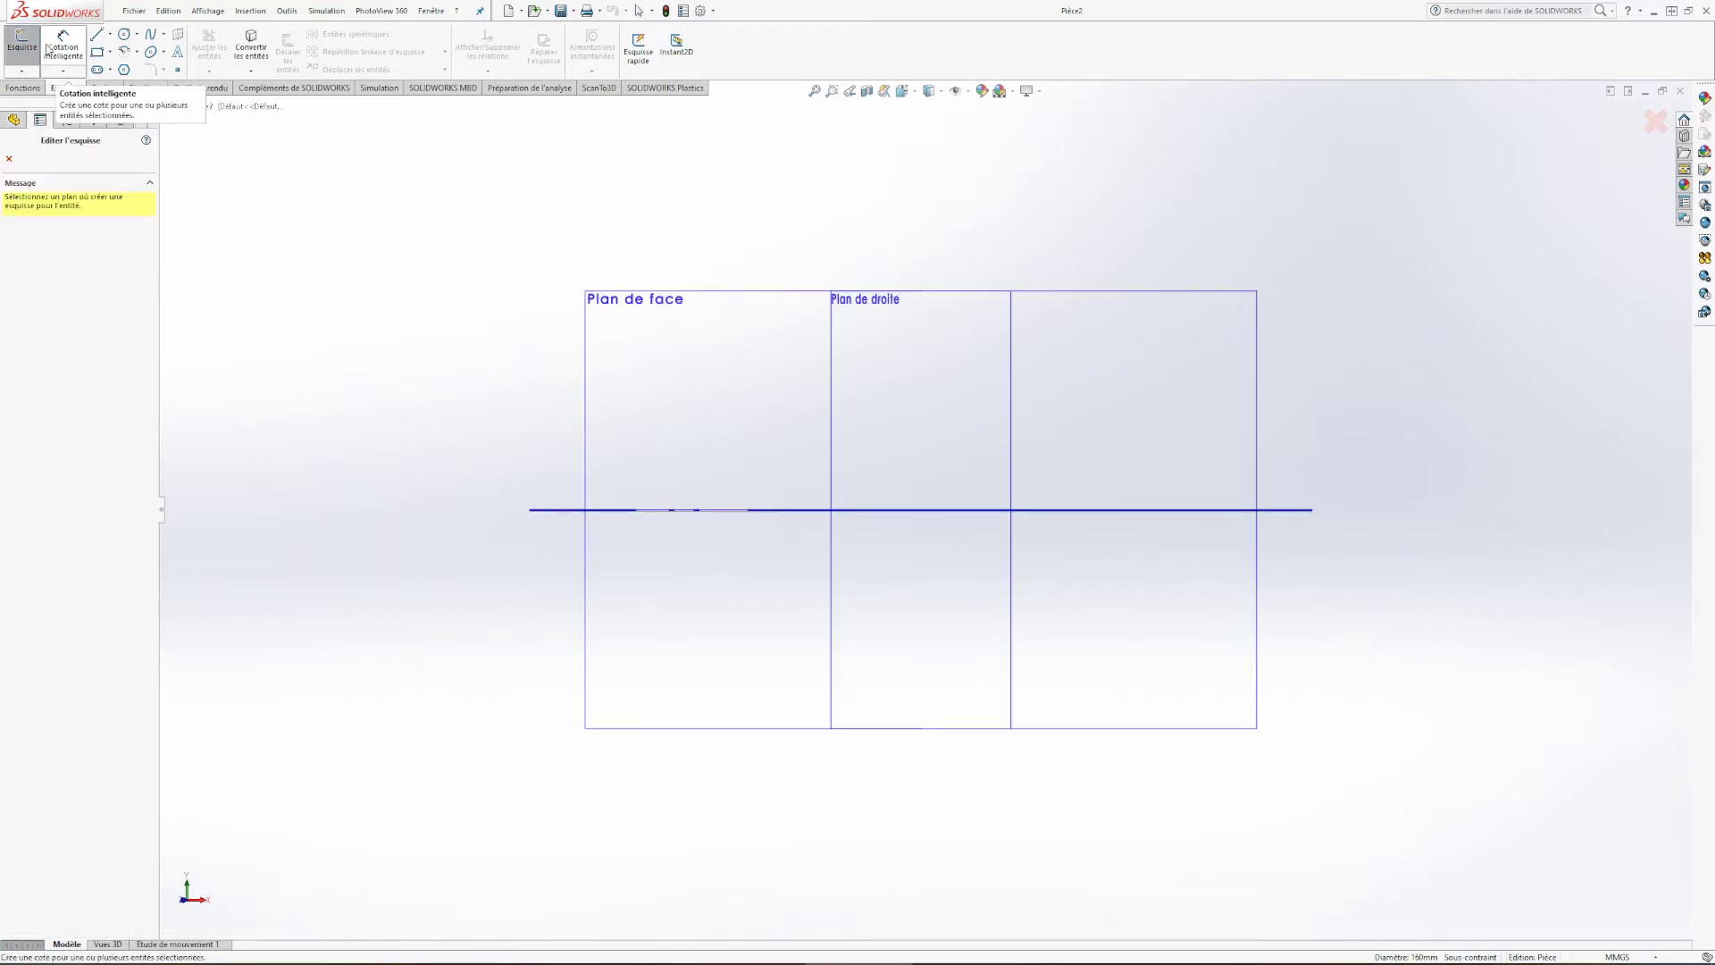
{"action": "left_click", "coordinate": [694, 328]}
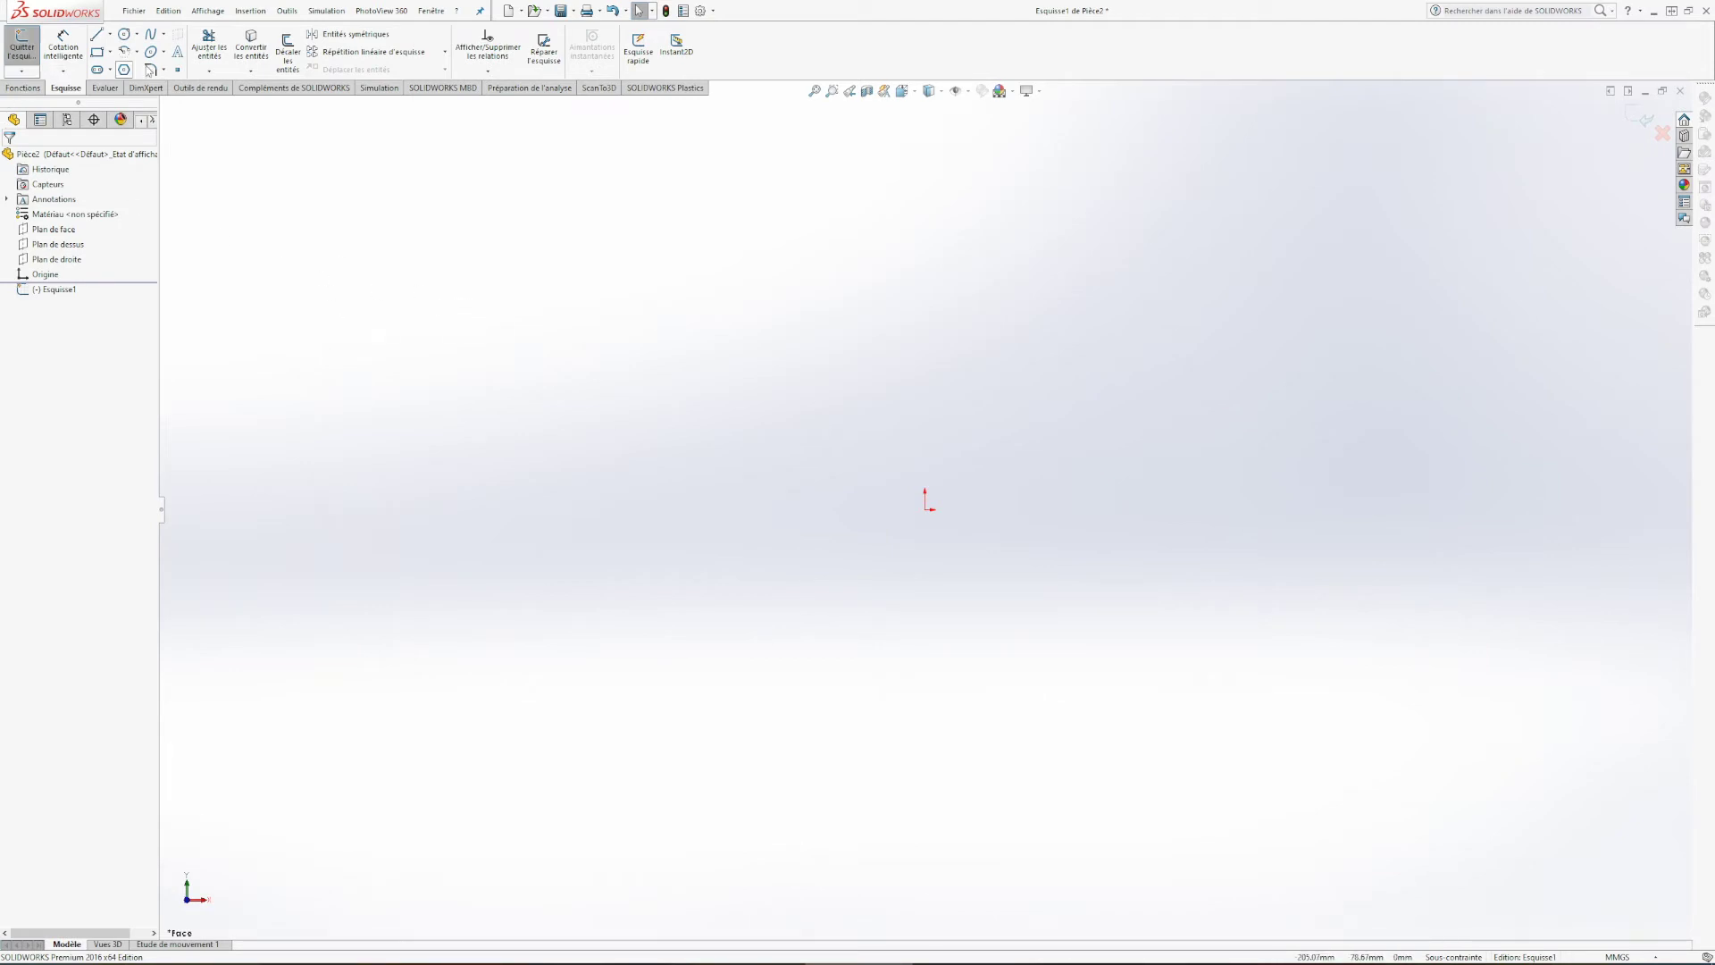
Step: Sketch a circle centred on the origin with a radius of about 33 mm
{"action": "left_click", "coordinate": [126, 35]}
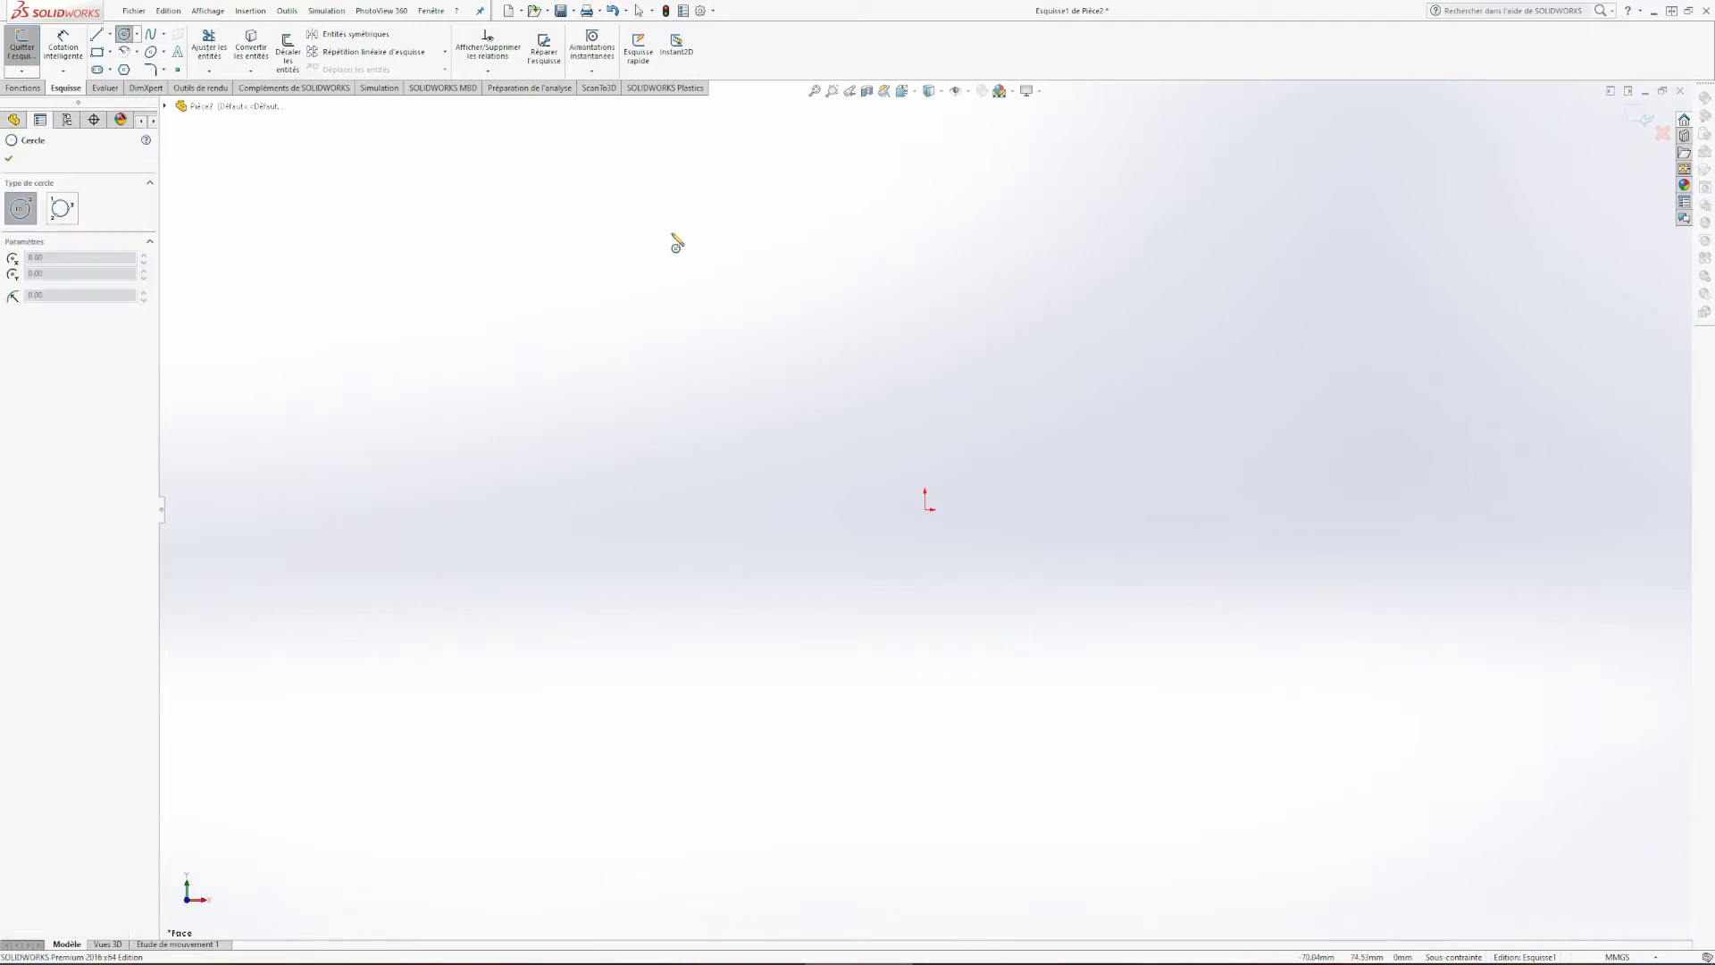
{"action": "left_click", "coordinate": [926, 508]}
{"action": "left_click", "coordinate": [903, 391]}
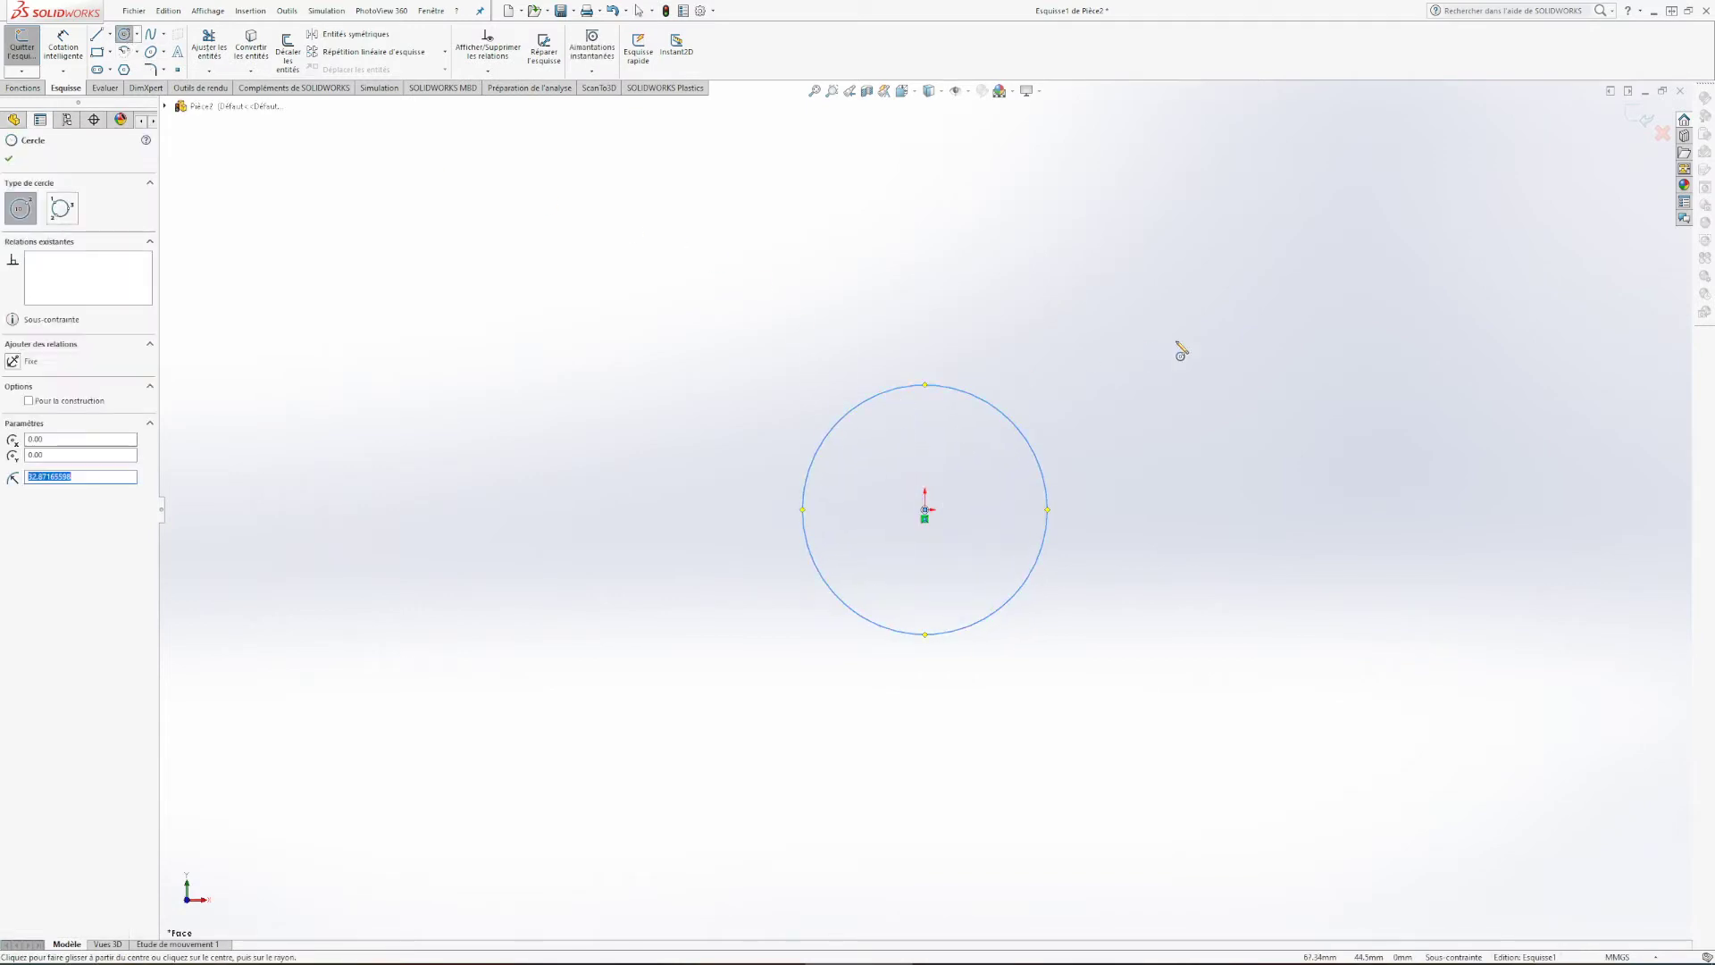
{"action": "key", "text": "Escape"}
{"action": "left_click", "coordinate": [1169, 507]}
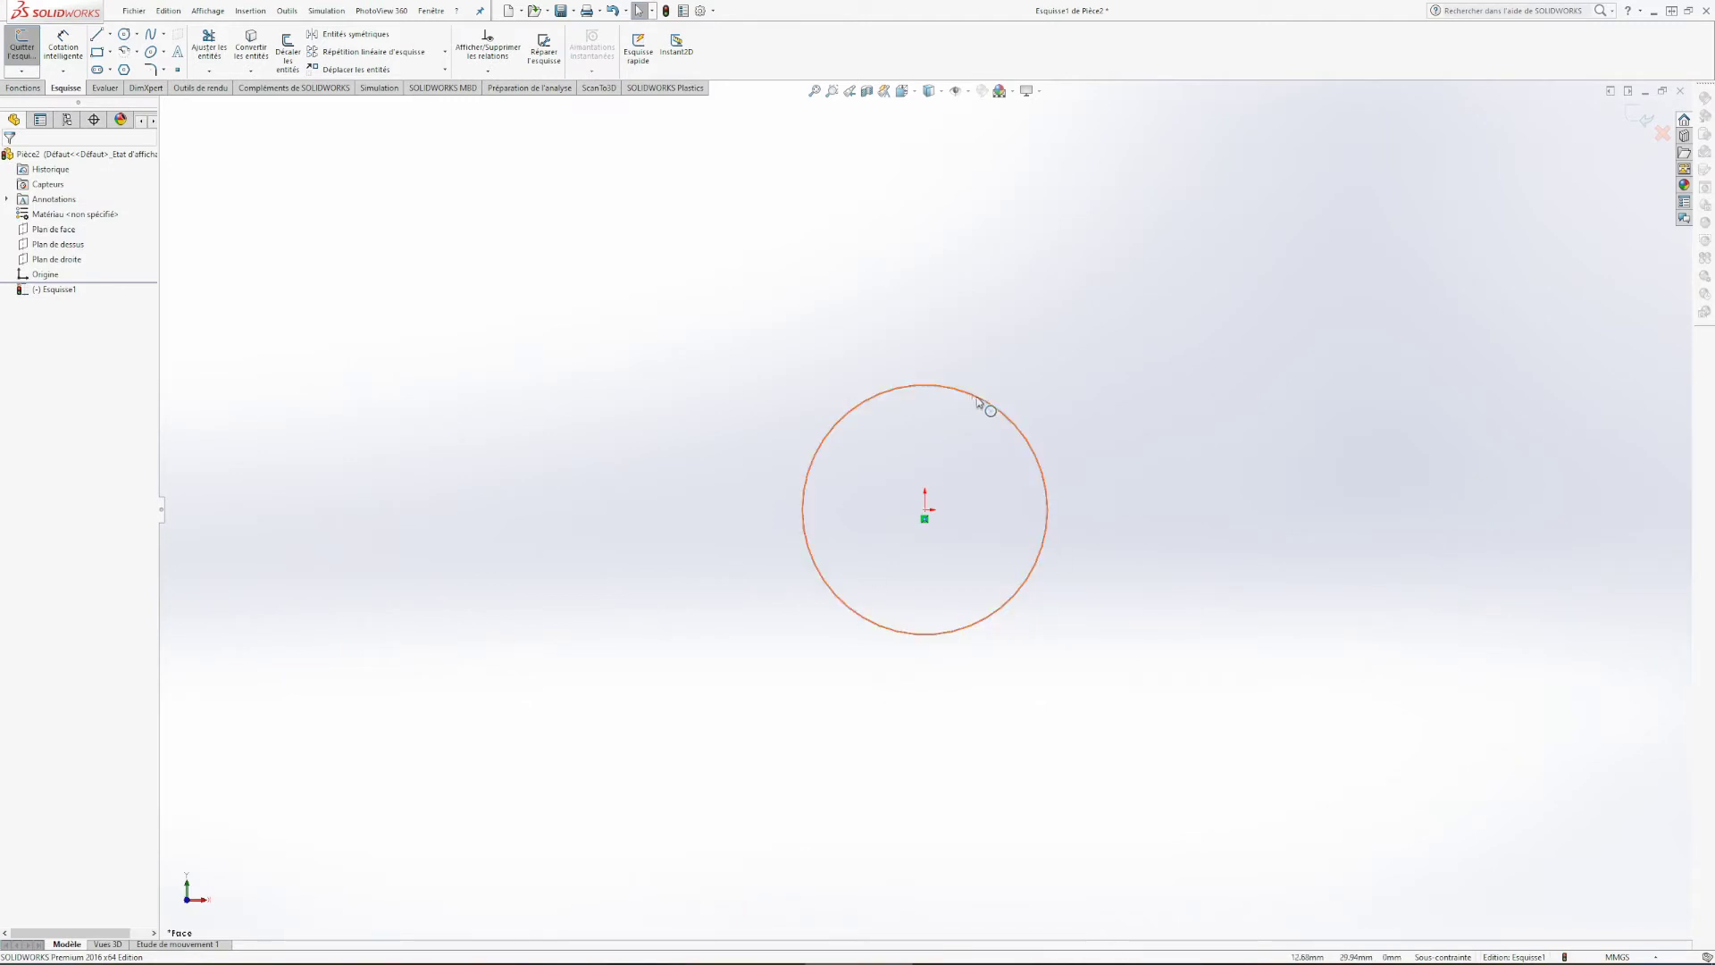
Step: Resize the undimensioned circle freehand several times, ending at a diameter of about 84 mm
{"action": "left_click_drag", "start_coordinate": [984, 402], "coordinate": [929, 519]}
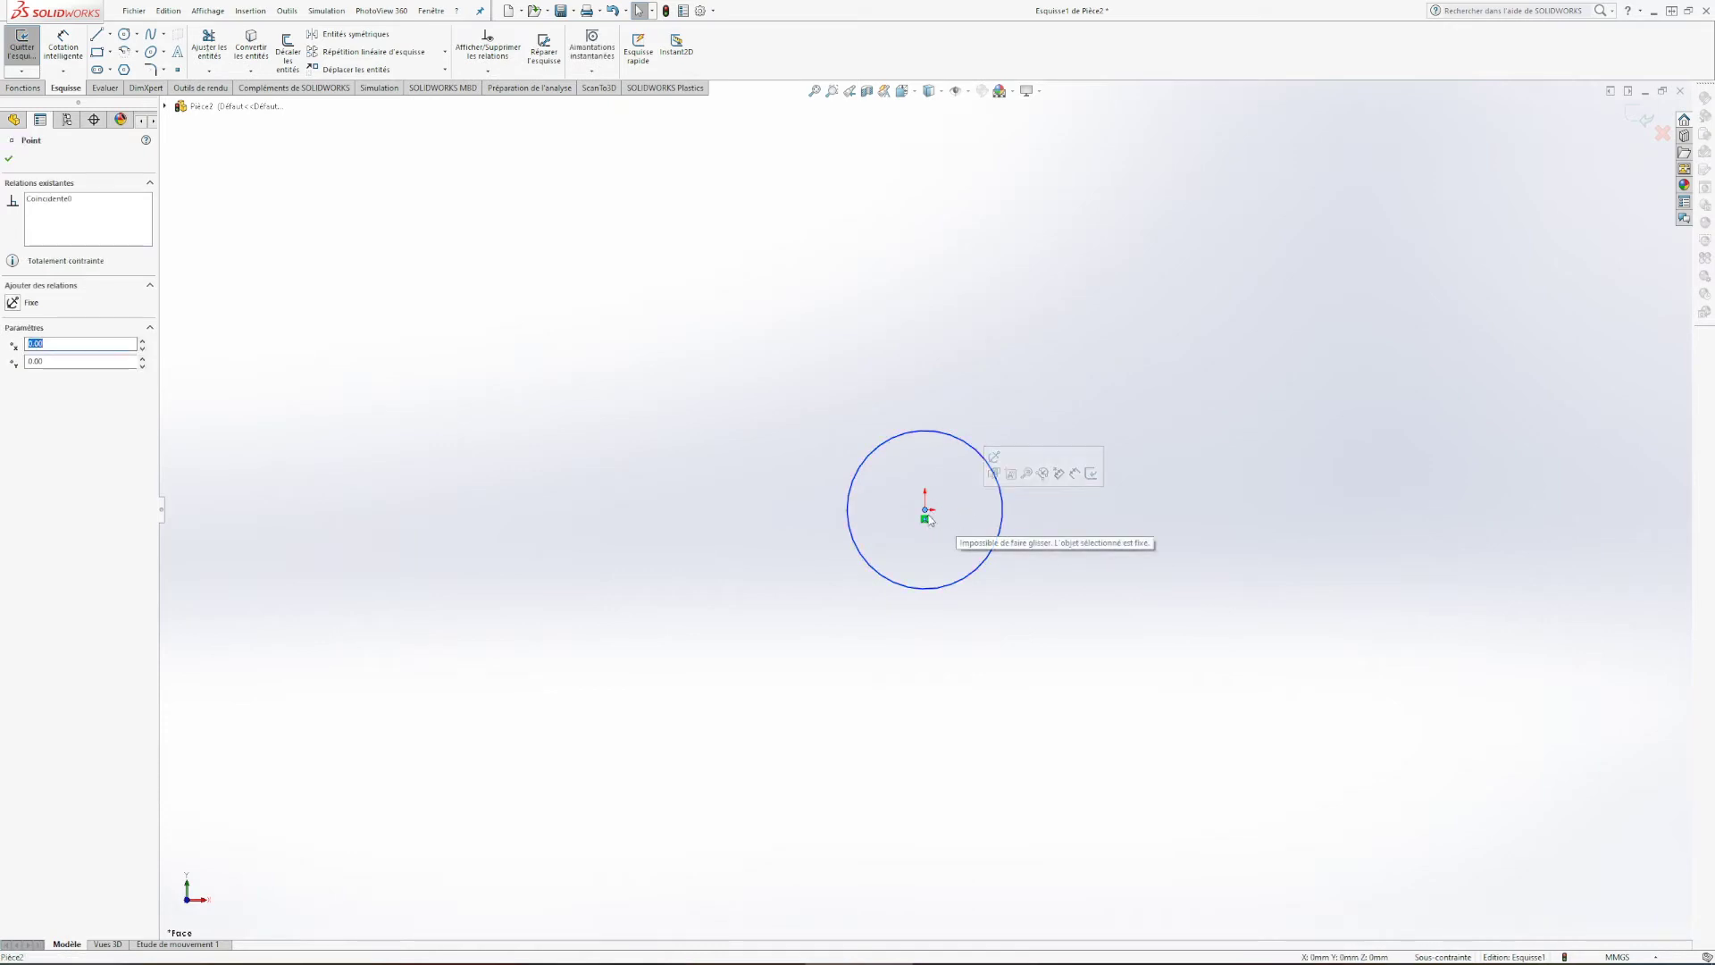
{"action": "left_click", "coordinate": [929, 520]}
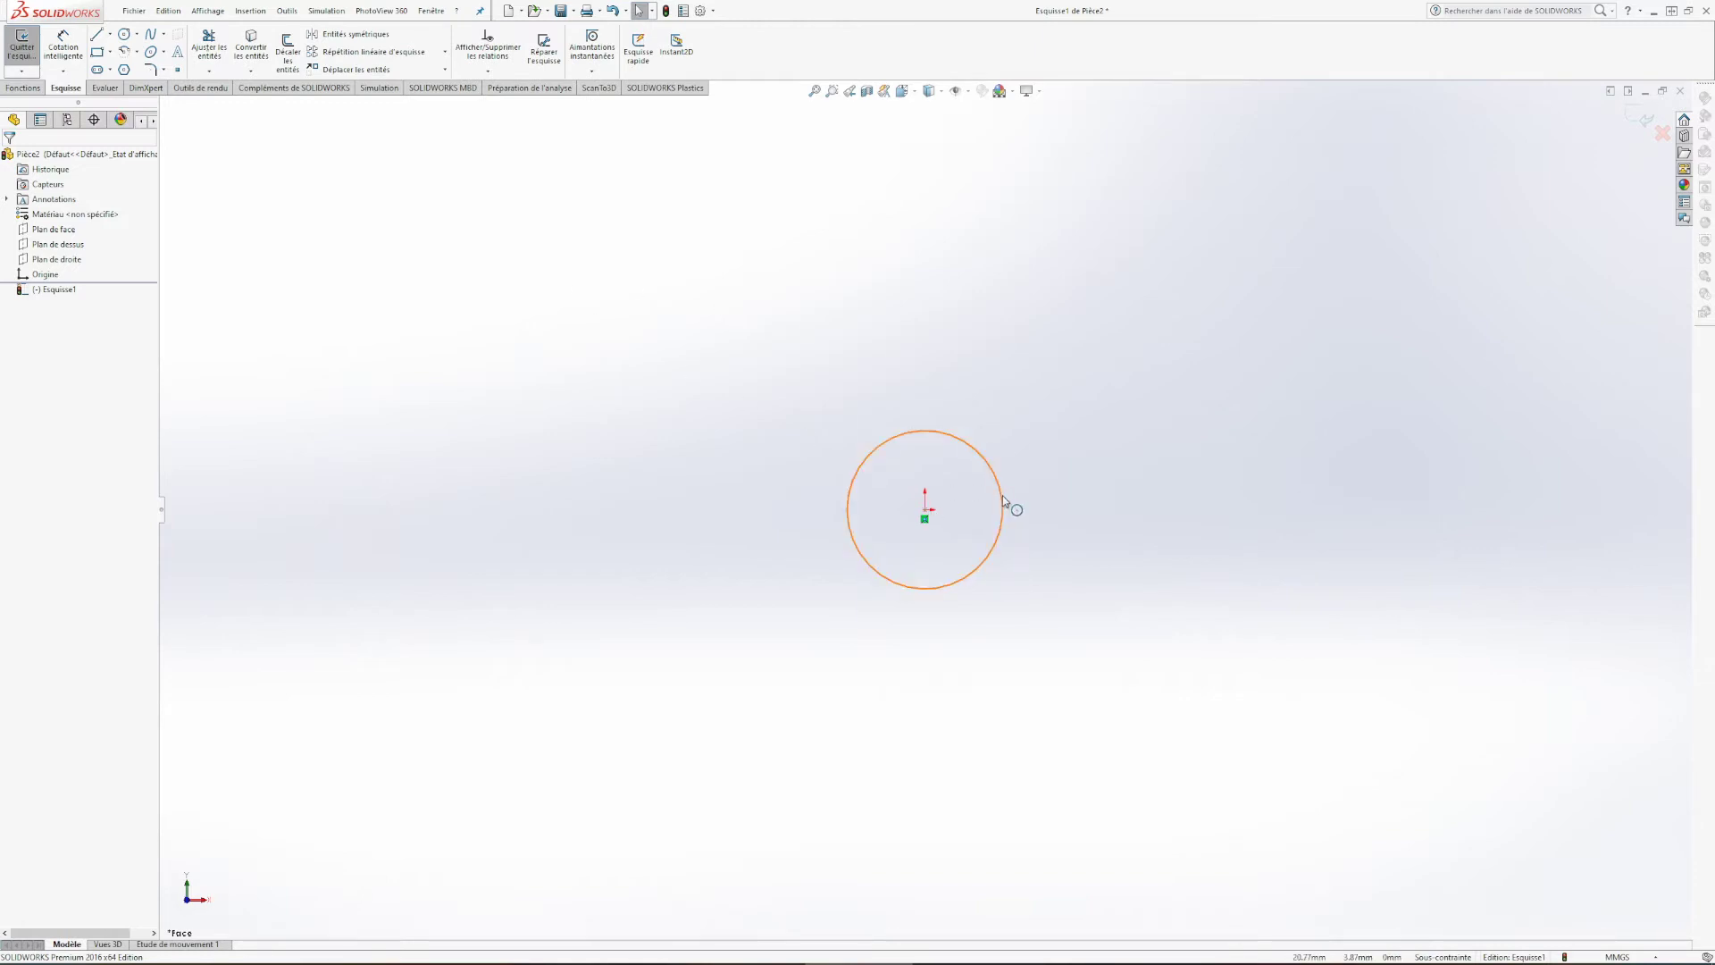
{"action": "left_click_drag", "start_coordinate": [1003, 497], "coordinate": [1038, 478]}
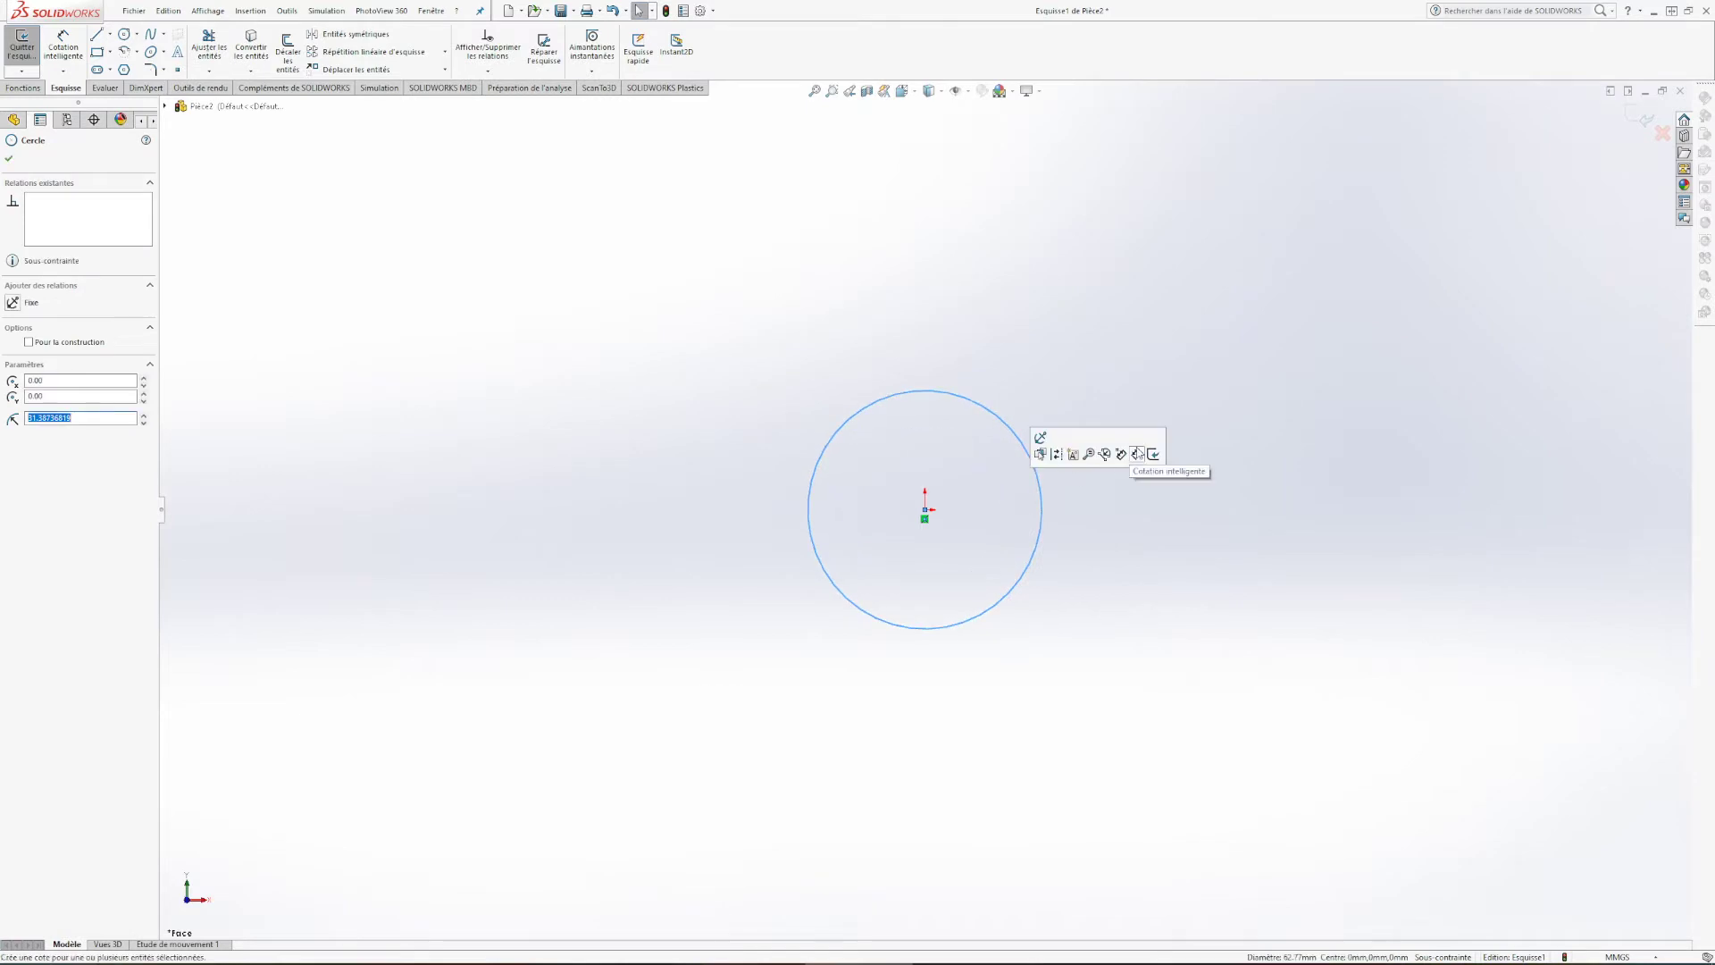
{"action": "left_click", "coordinate": [1139, 453]}
{"action": "key", "text": "Escape"}
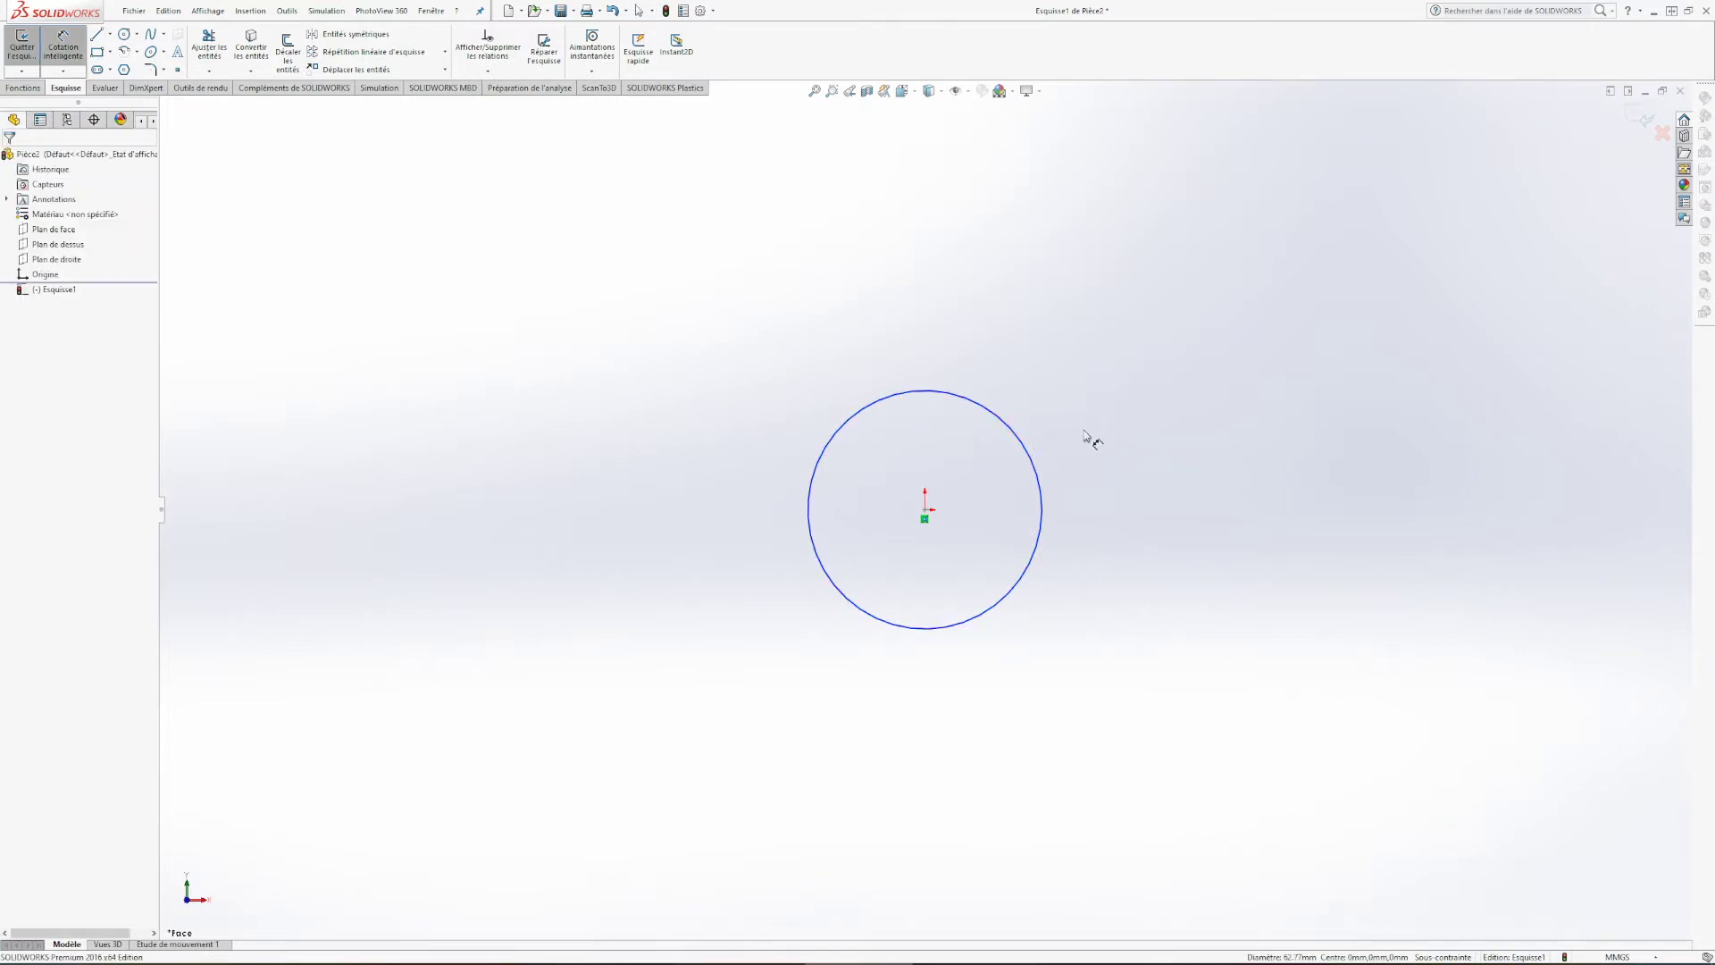
{"action": "key", "text": "Escape"}
{"action": "mouse_move", "coordinate": [1046, 494]}
{"action": "left_mouse_down"}
{"action": "mouse_move", "coordinate": [1090, 494]}
{"action": "mouse_move", "coordinate": [1051, 500]}
{"action": "left_mouse_up"}
{"action": "left_click", "coordinate": [1112, 486]}
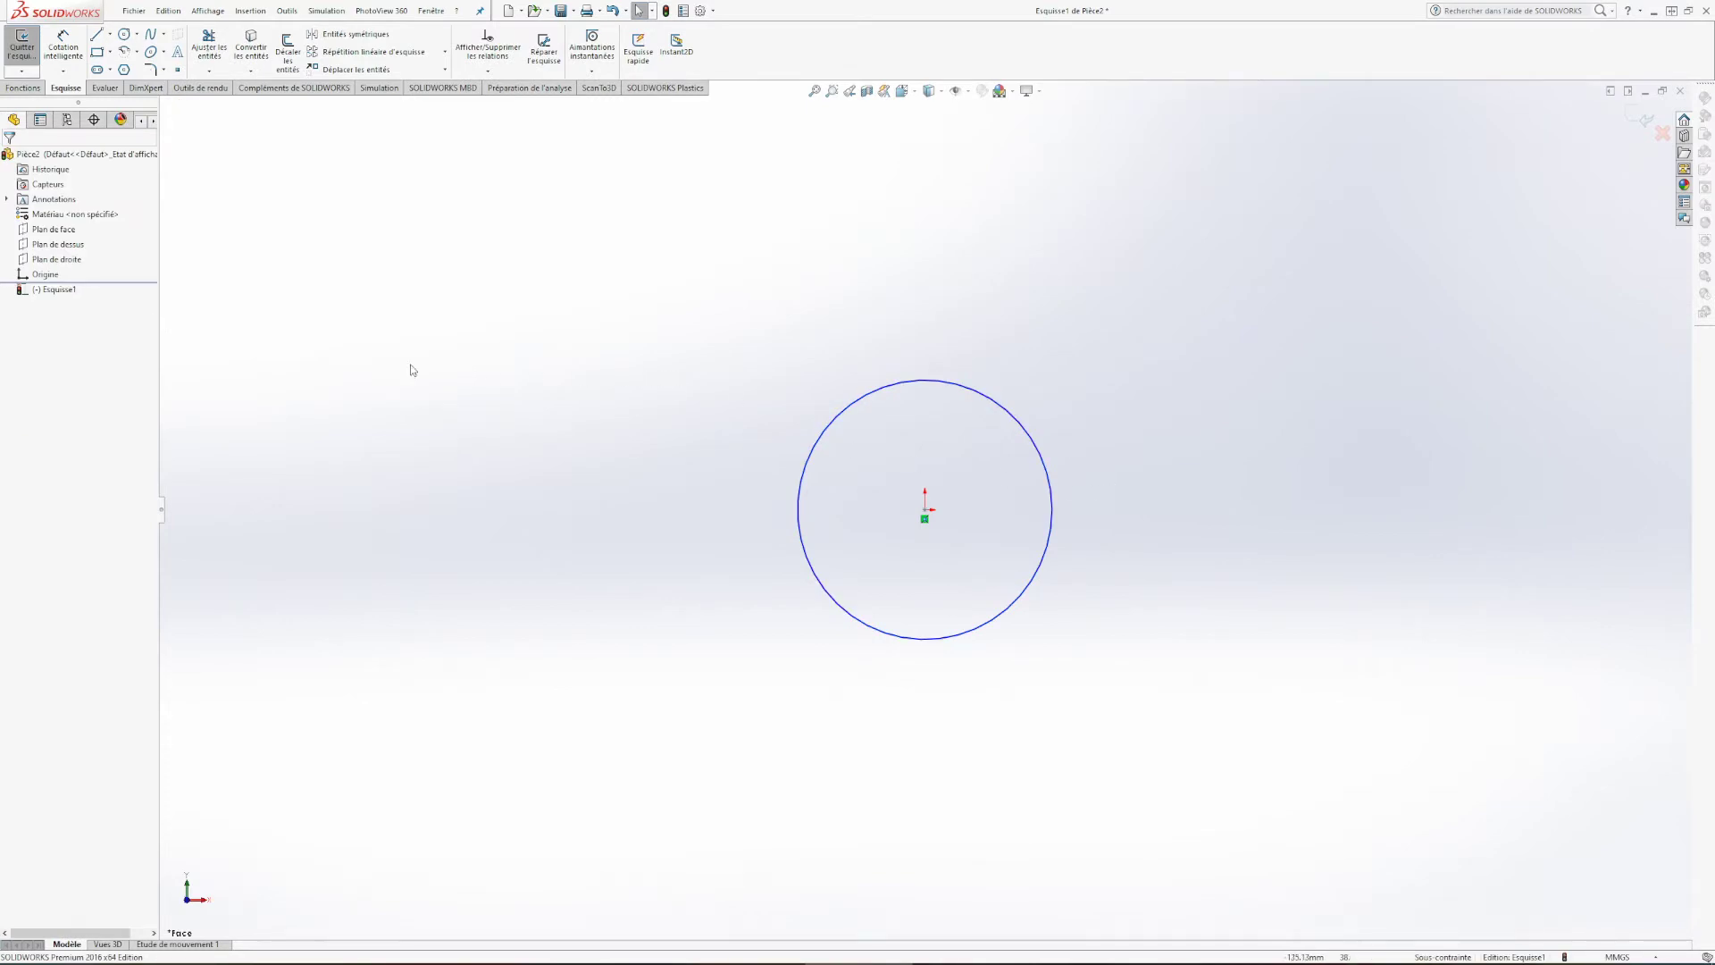
{"action": "left_click_drag", "start_coordinate": [831, 418], "coordinate": [770, 520]}
{"action": "left_click", "coordinate": [62, 45]}
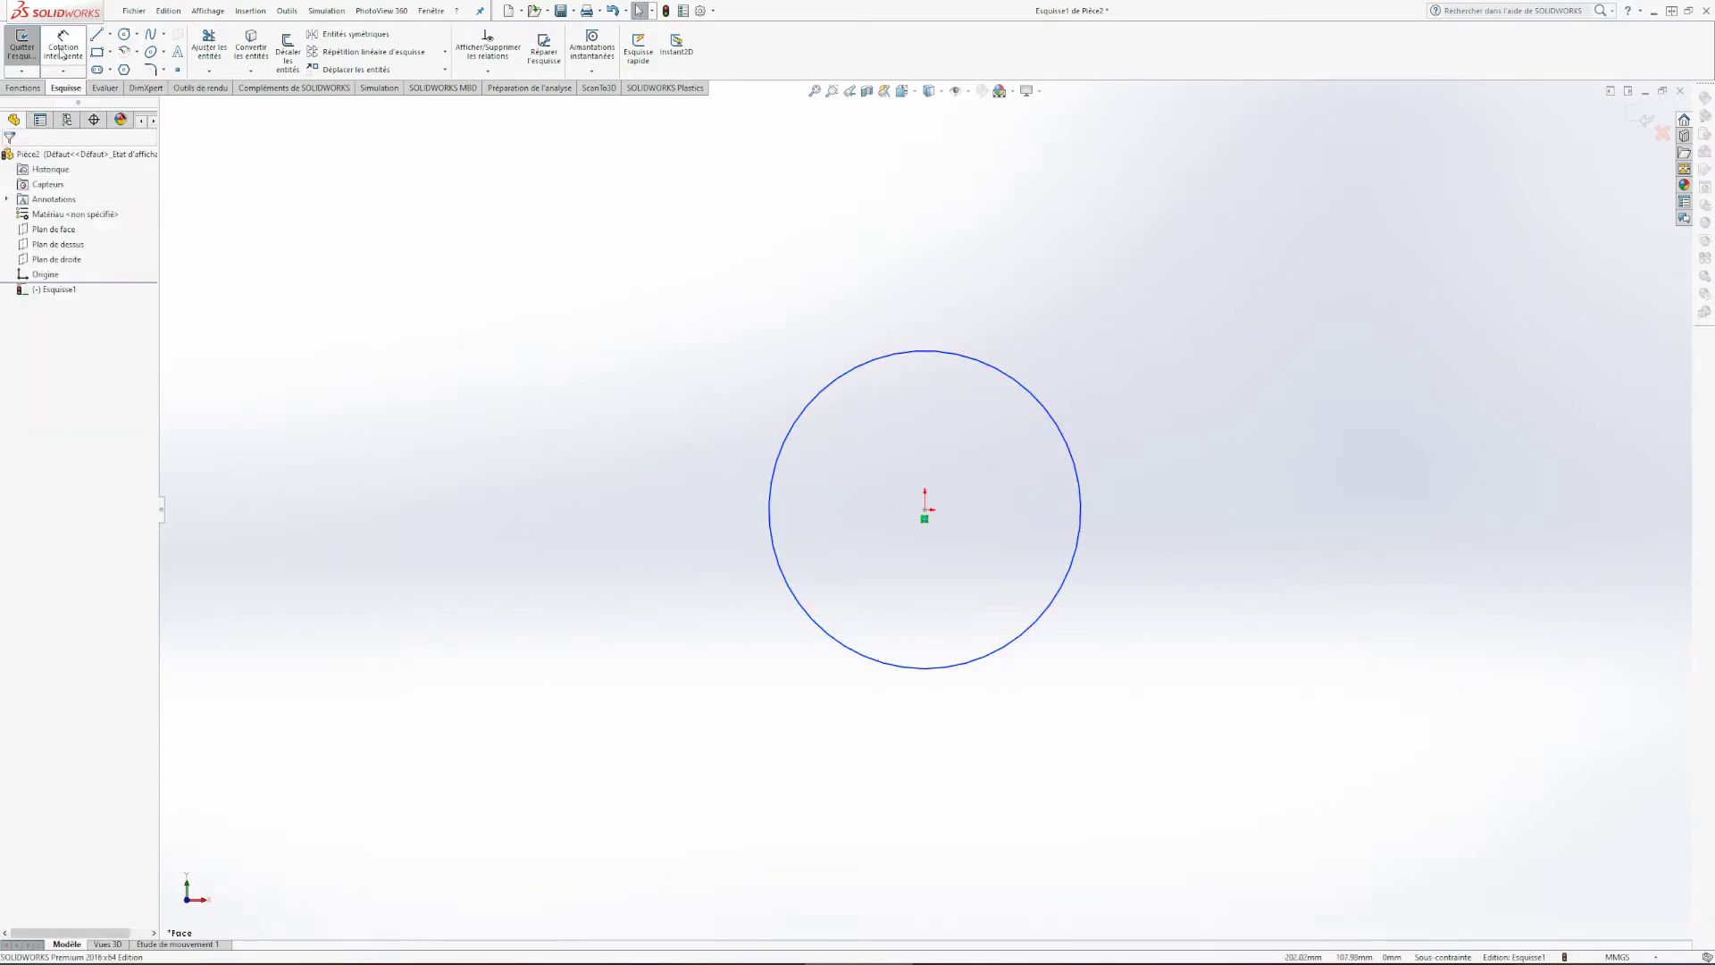
{"action": "left_click", "coordinate": [940, 353]}
{"action": "key", "text": "Escape"}
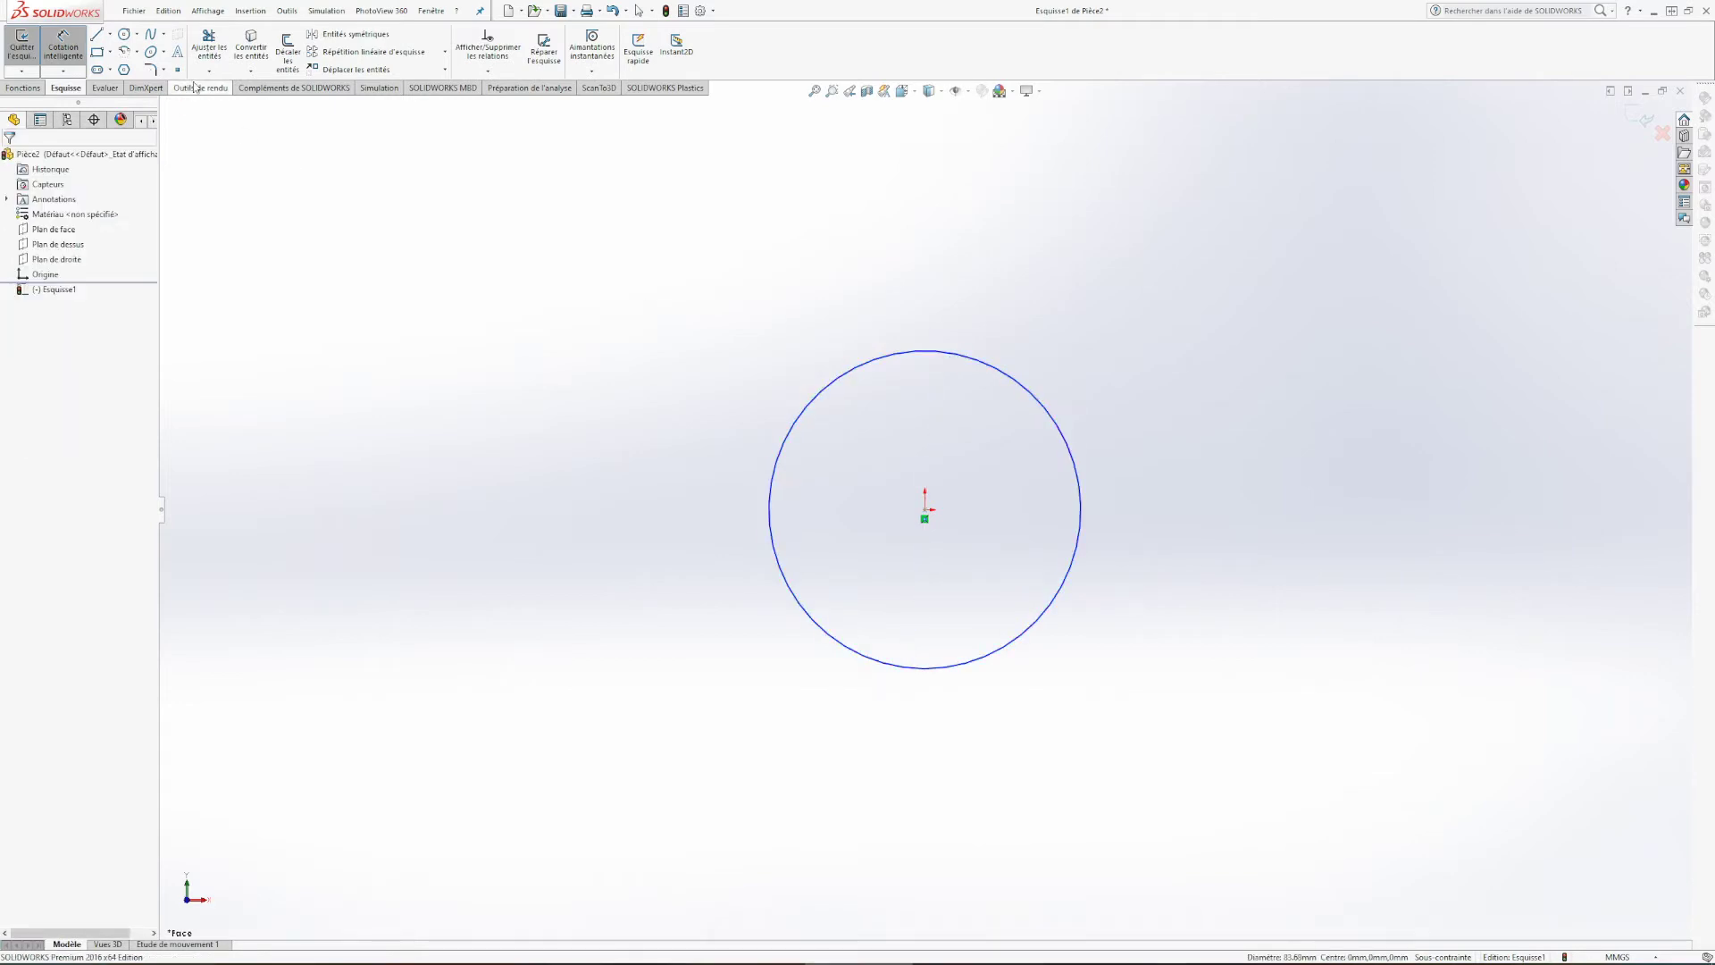
Step: Dimension the circle's diameter with Smart Dimension and set it to 160 mm
{"action": "left_click", "coordinate": [69, 50]}
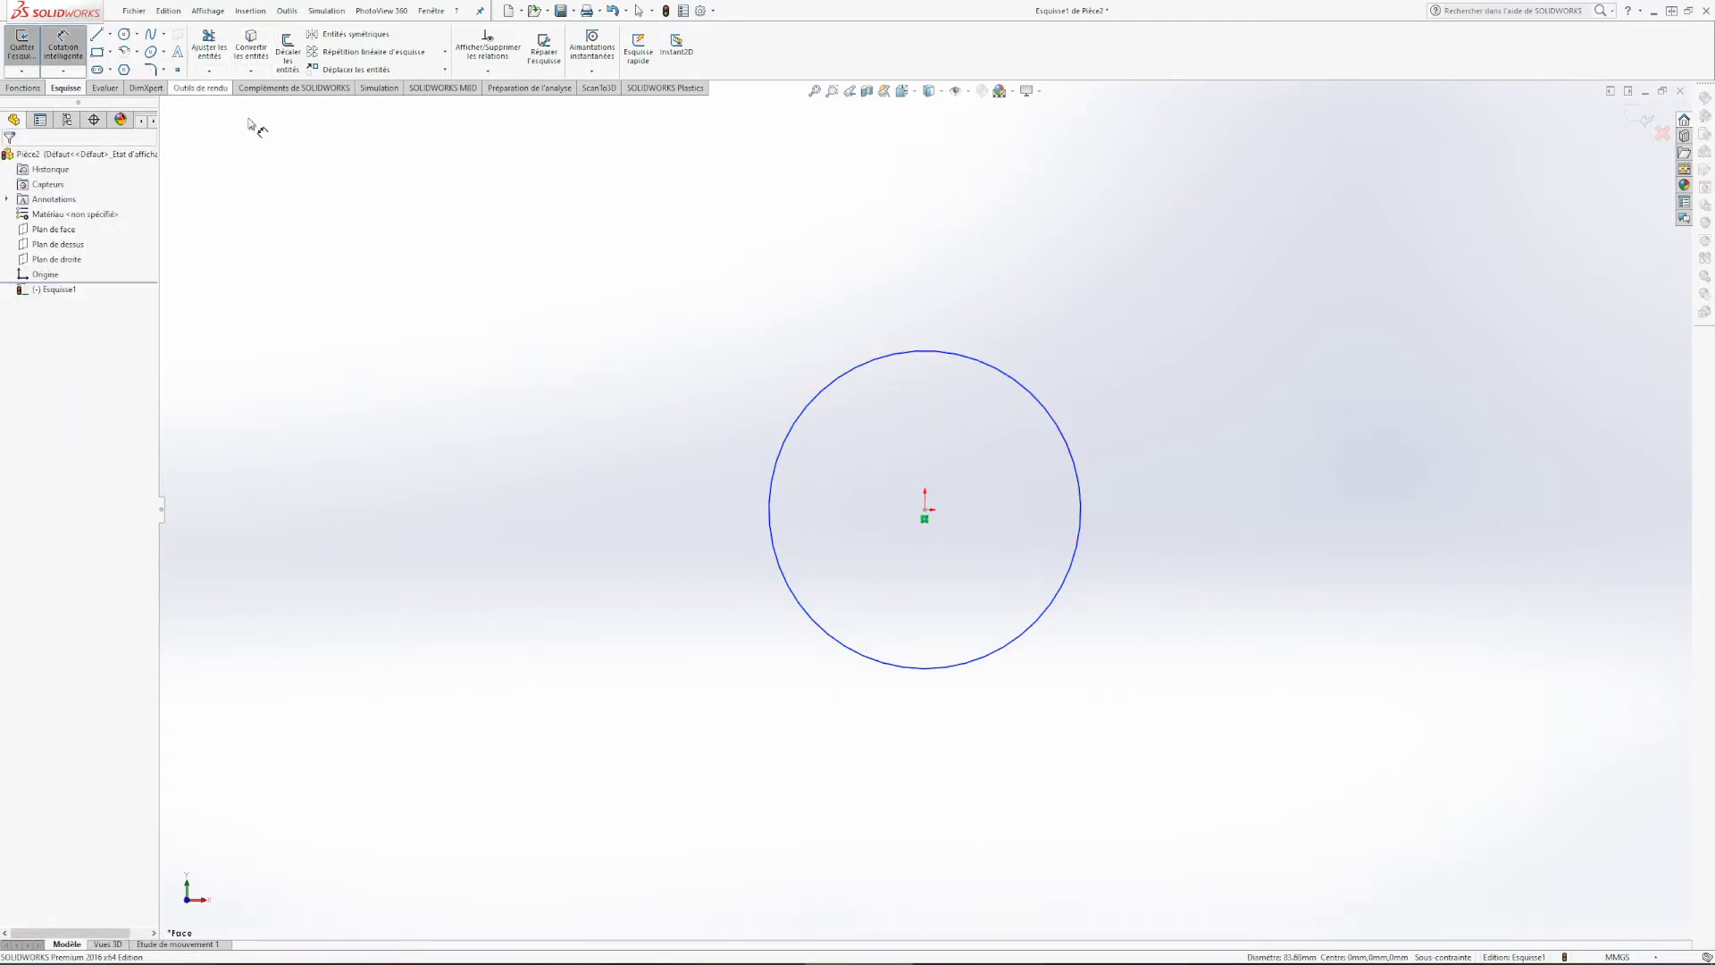
{"action": "left_click", "coordinate": [853, 368]}
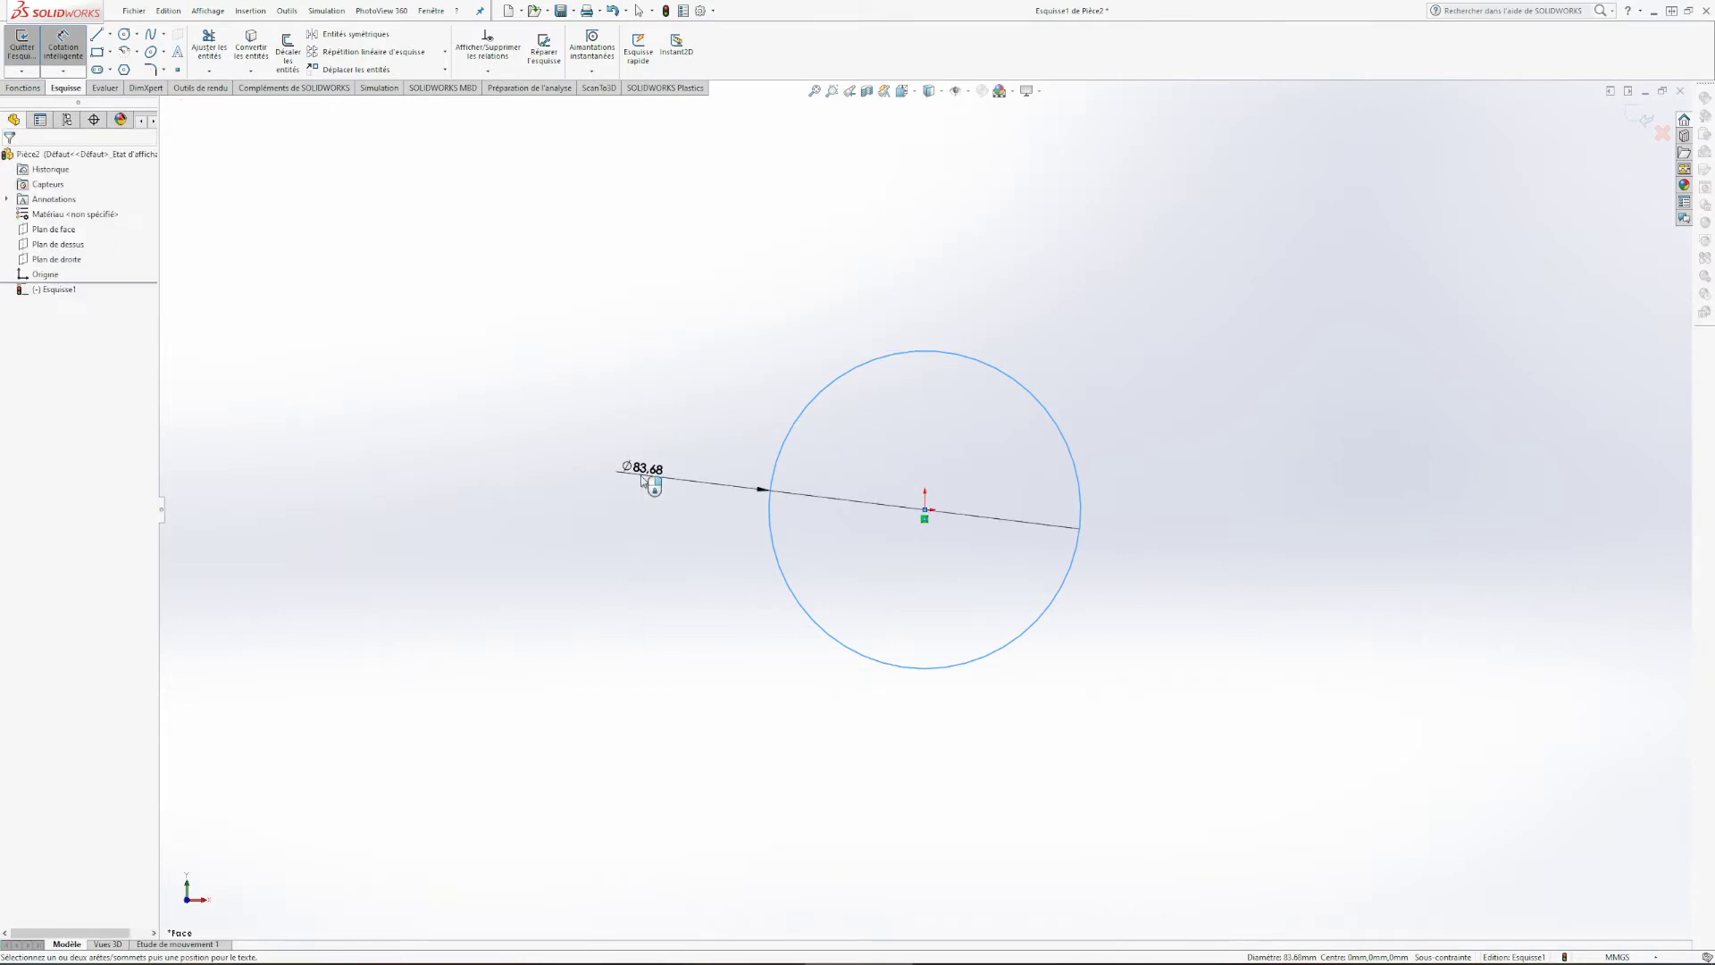
{"action": "left_click", "coordinate": [639, 473]}
{"action": "left_click_drag", "start_coordinate": [613, 451], "coordinate": [762, 591]}
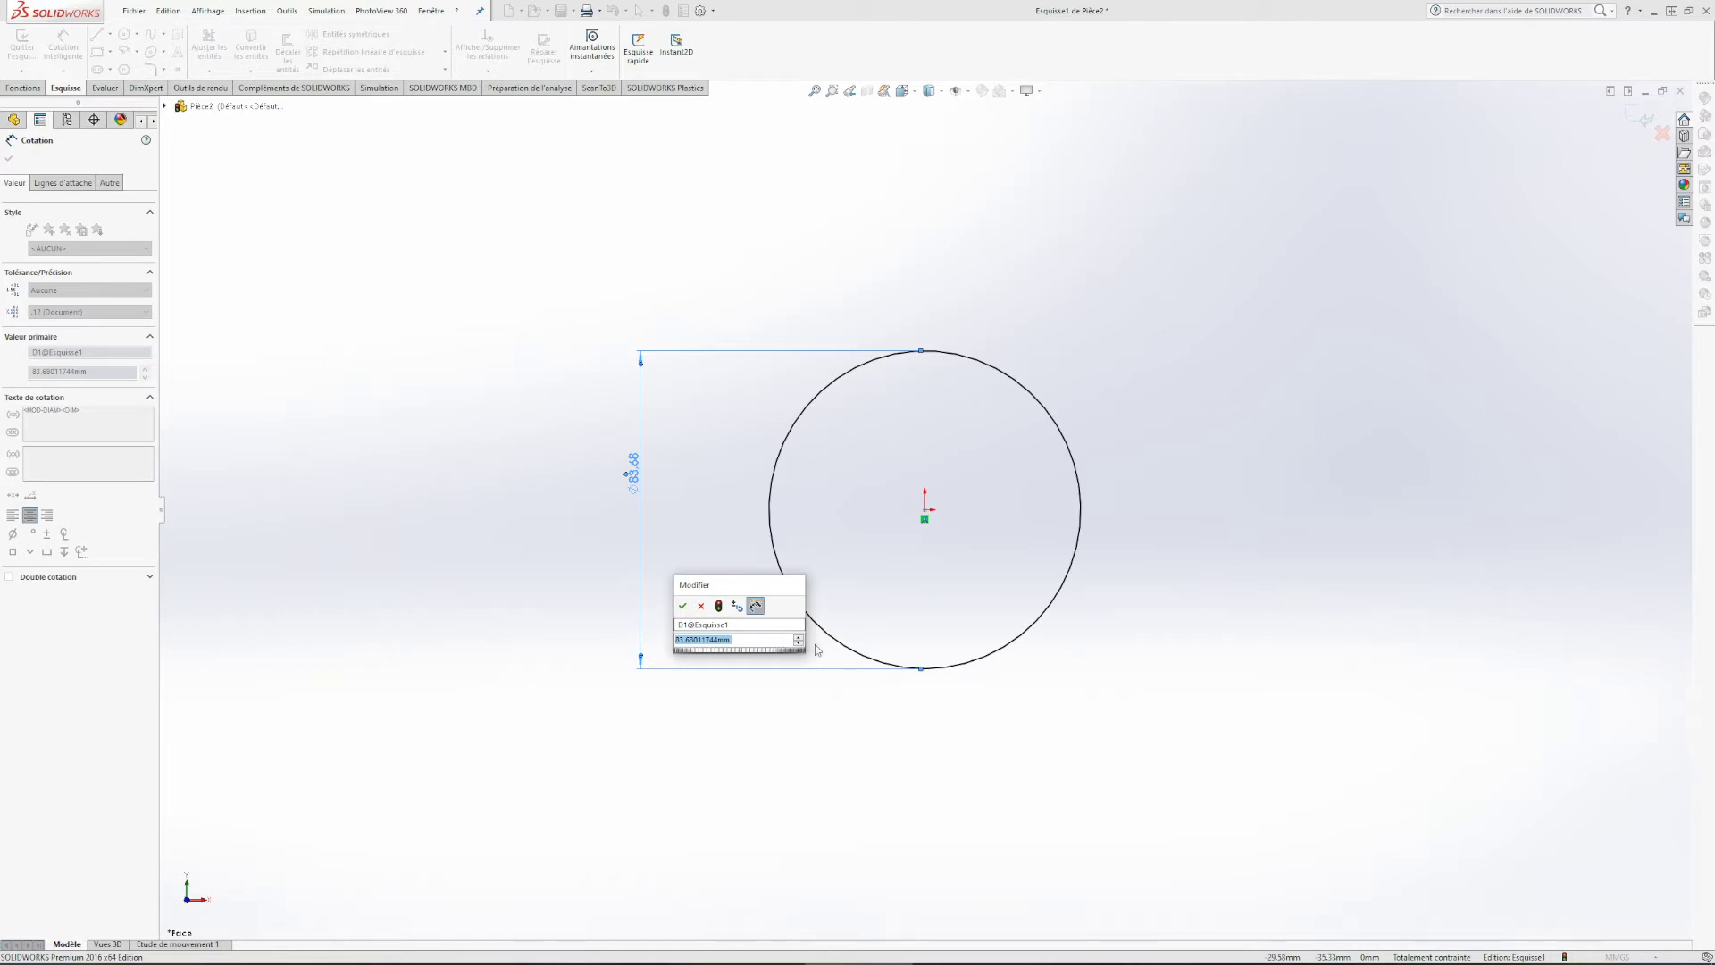
{"action": "type", "text": "160"}
{"action": "key", "text": "Return"}
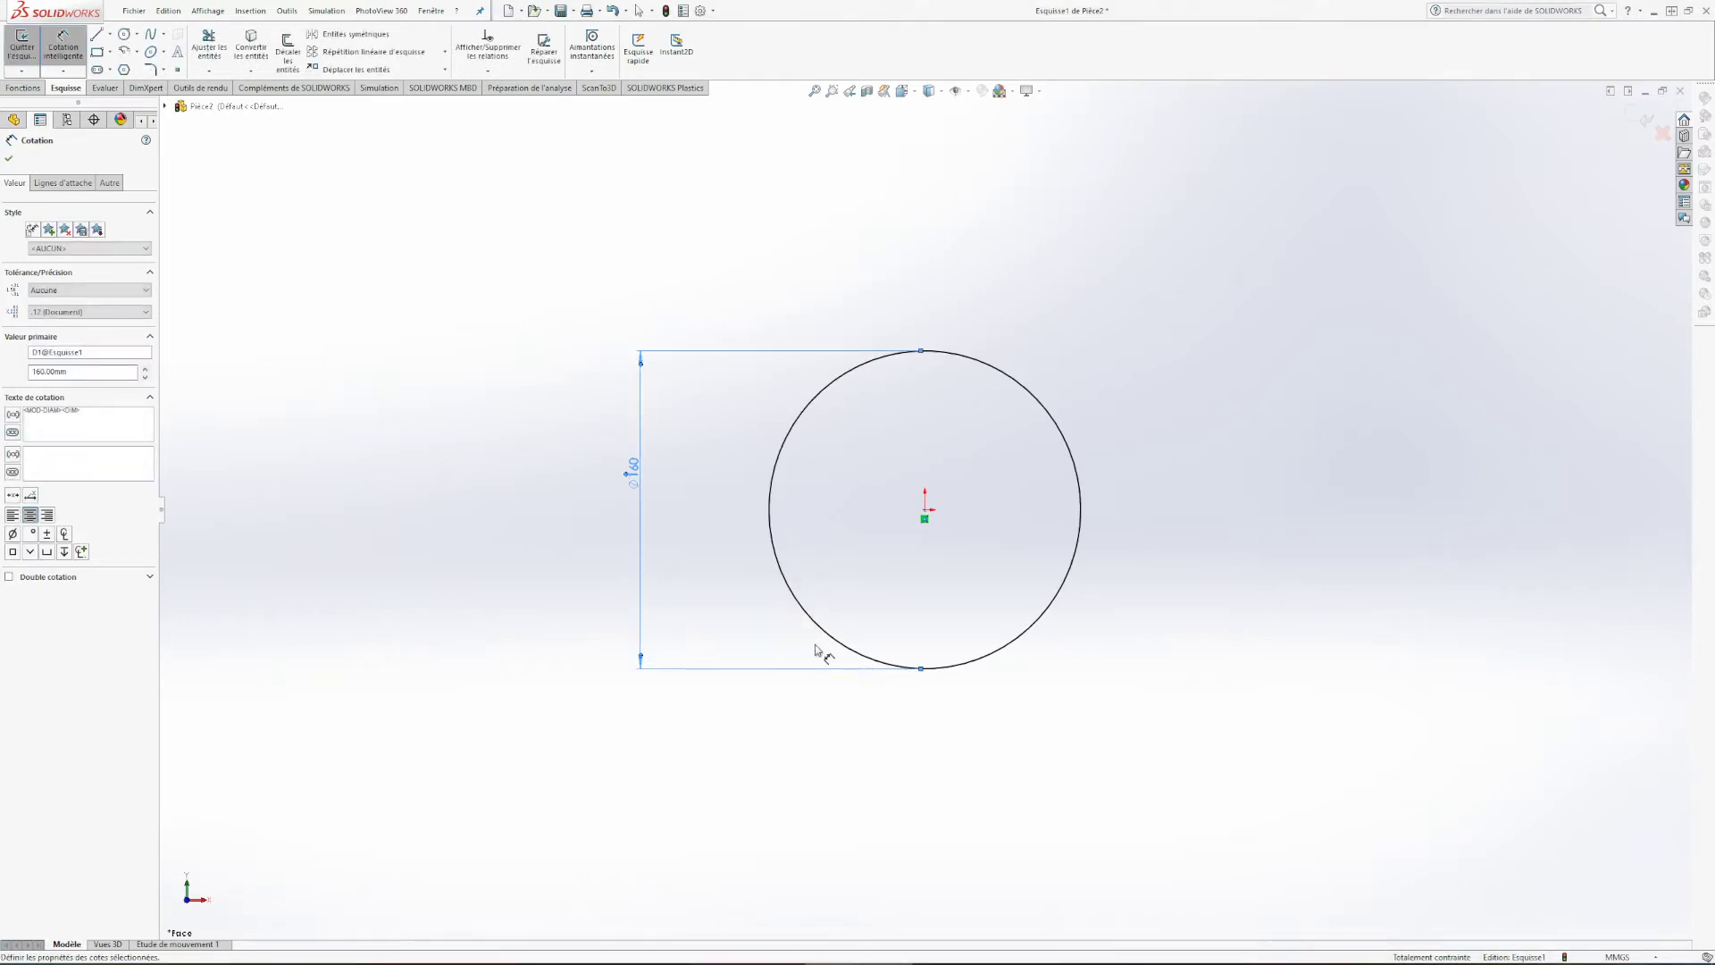
{"action": "left_click", "coordinate": [822, 733]}
{"action": "scroll", "coordinate": [864, 522], "scroll_direction": "down", "scroll_amount": 2}
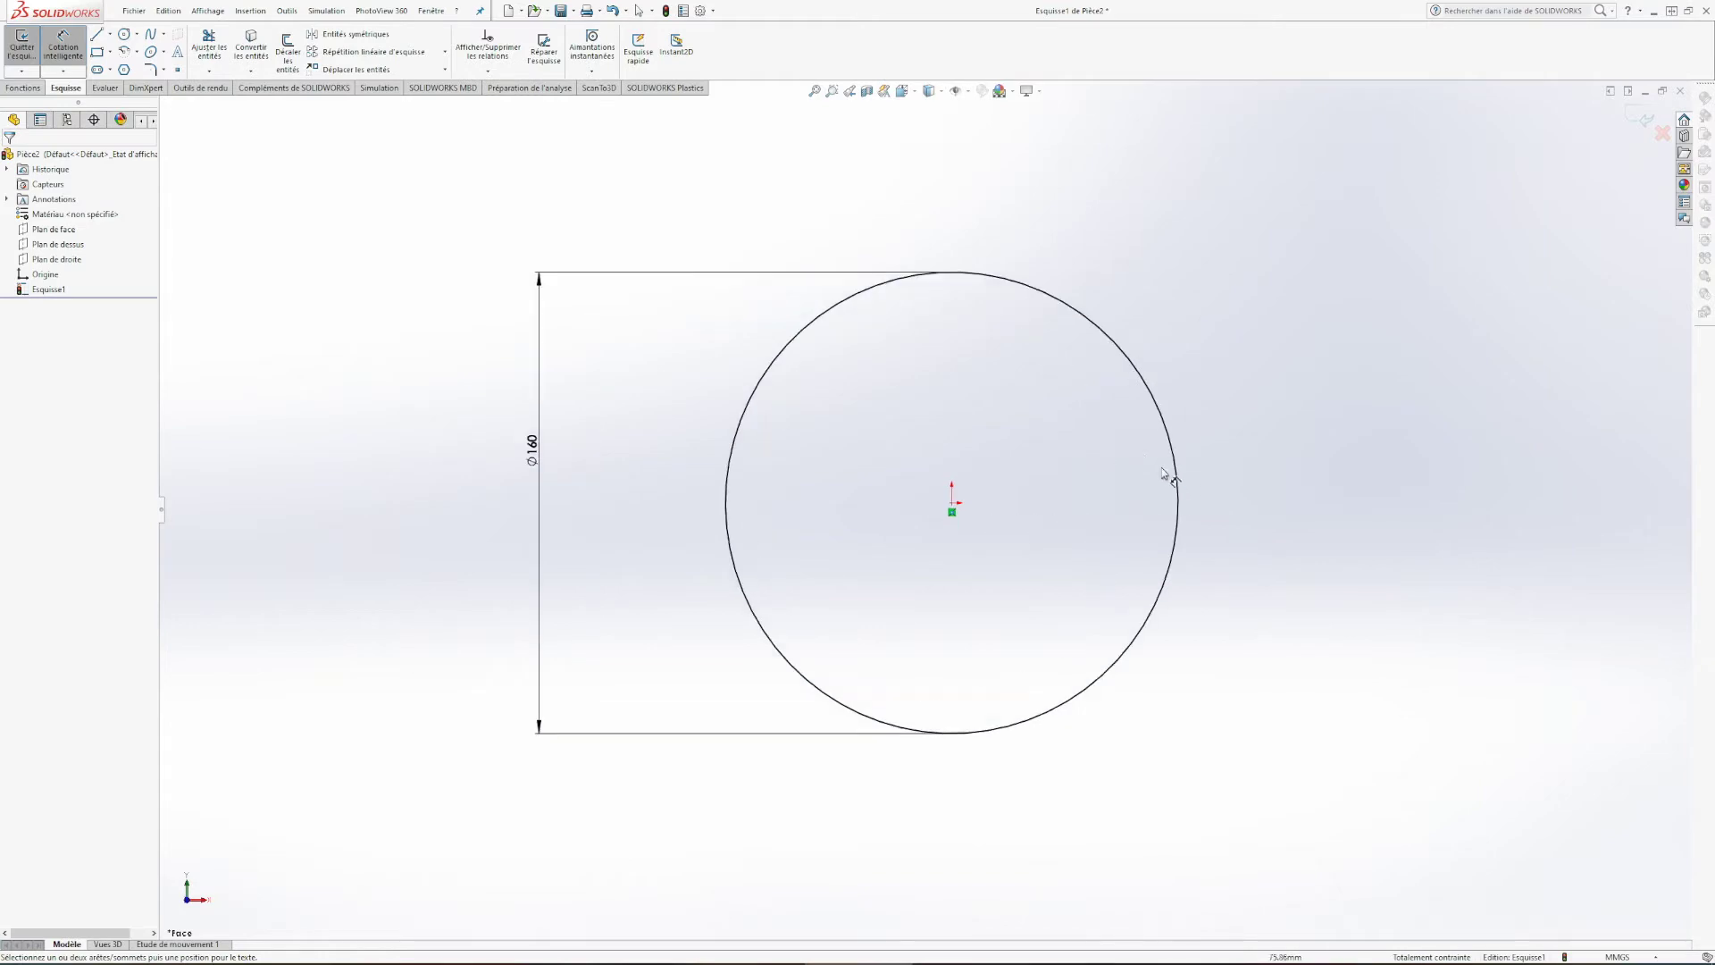
{"action": "scroll", "coordinate": [1069, 423], "scroll_direction": "down", "scroll_amount": 1}
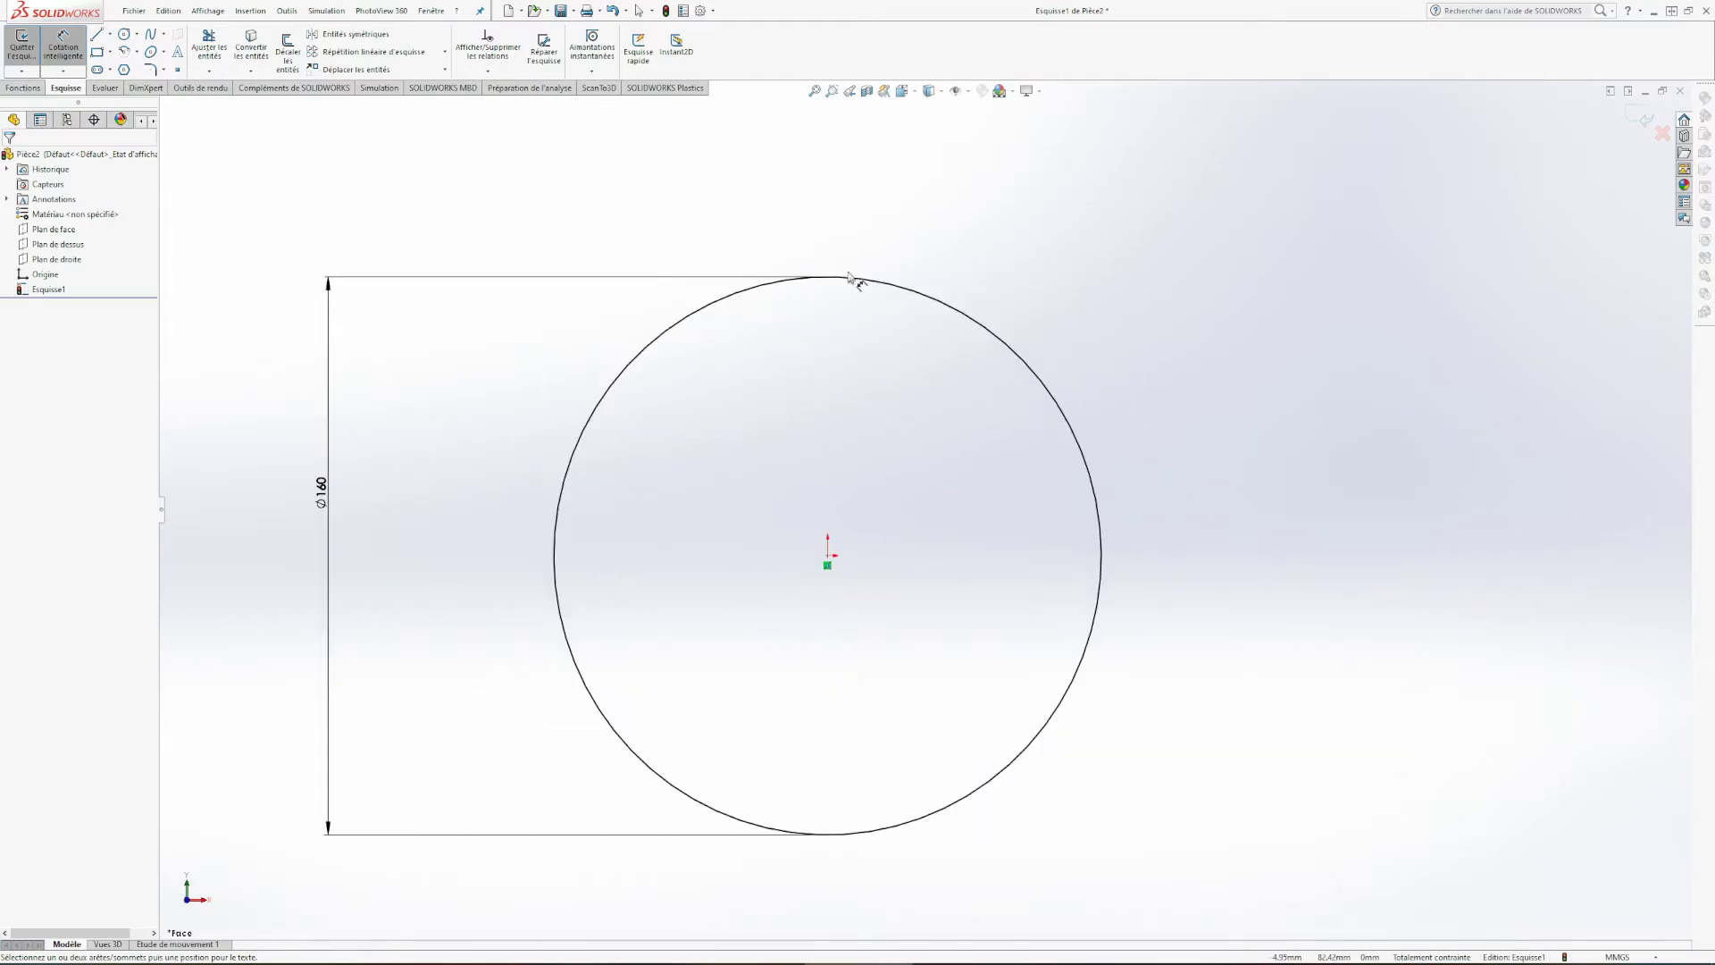
{"action": "key", "text": "Escape"}
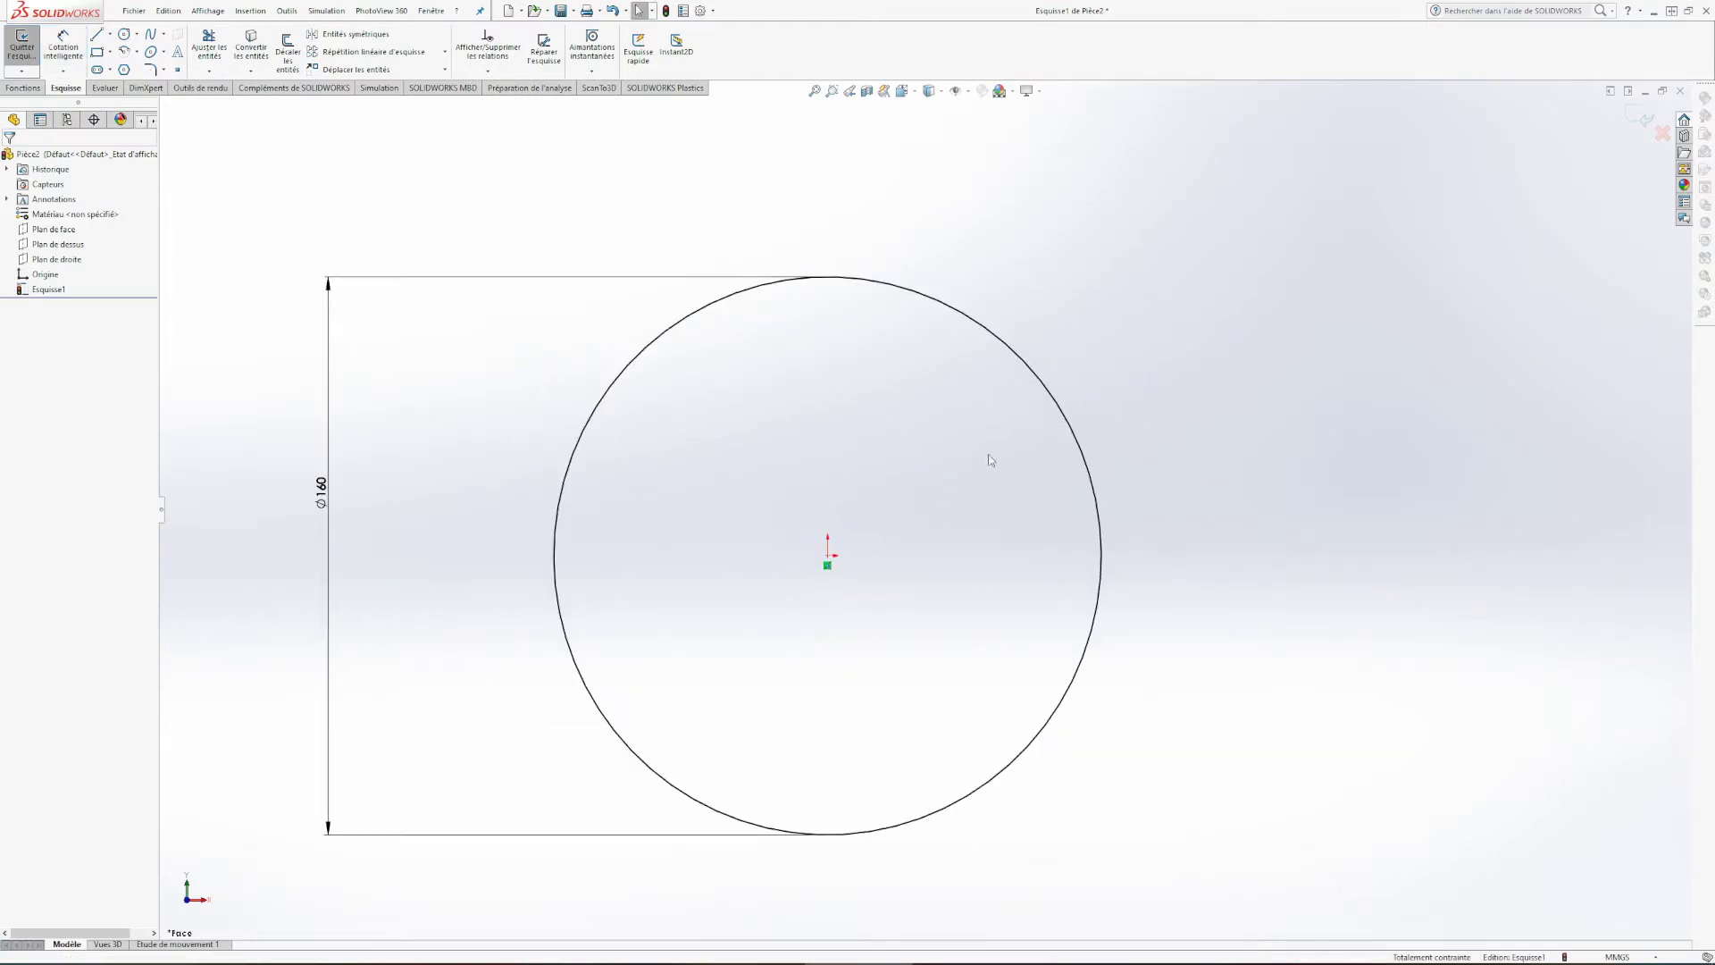
Step: Try to resize the dimensioned circle freehand by its edge
{"action": "left_click", "coordinate": [1041, 387]}
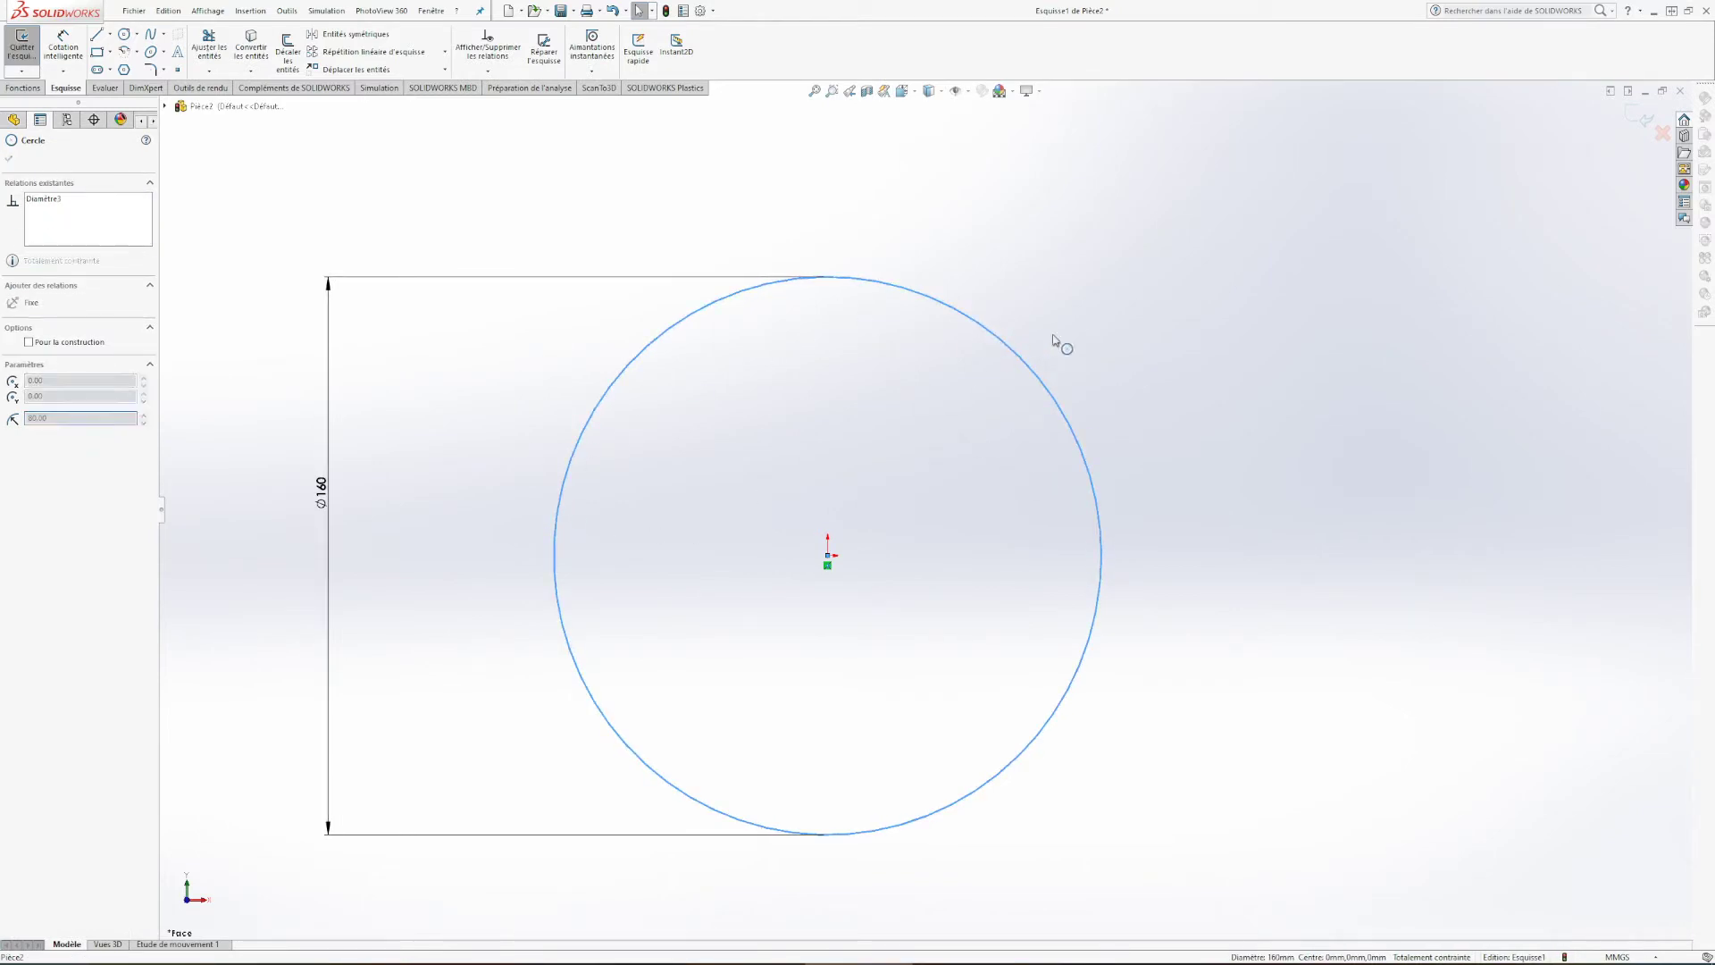
{"action": "left_click", "coordinate": [1117, 574]}
{"action": "left_click_drag", "start_coordinate": [1095, 618], "coordinate": [1131, 674]}
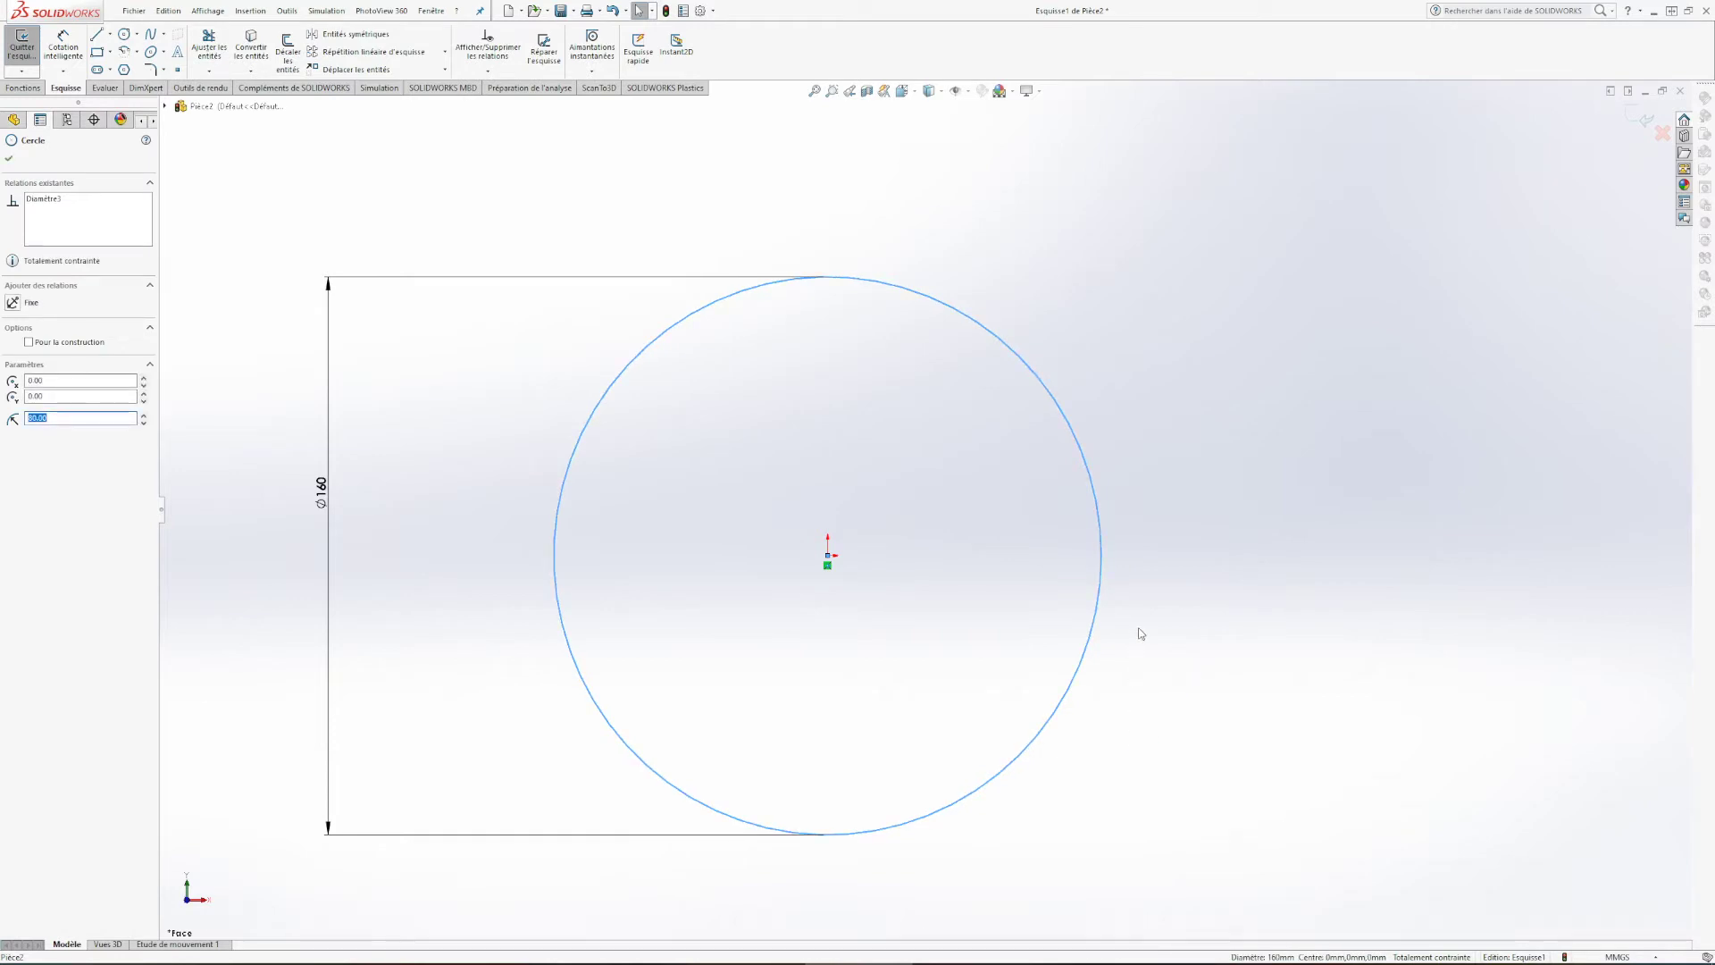
{"action": "left_click", "coordinate": [1139, 622]}
{"action": "scroll", "coordinate": [1140, 609], "scroll_direction": "up", "scroll_amount": 2}
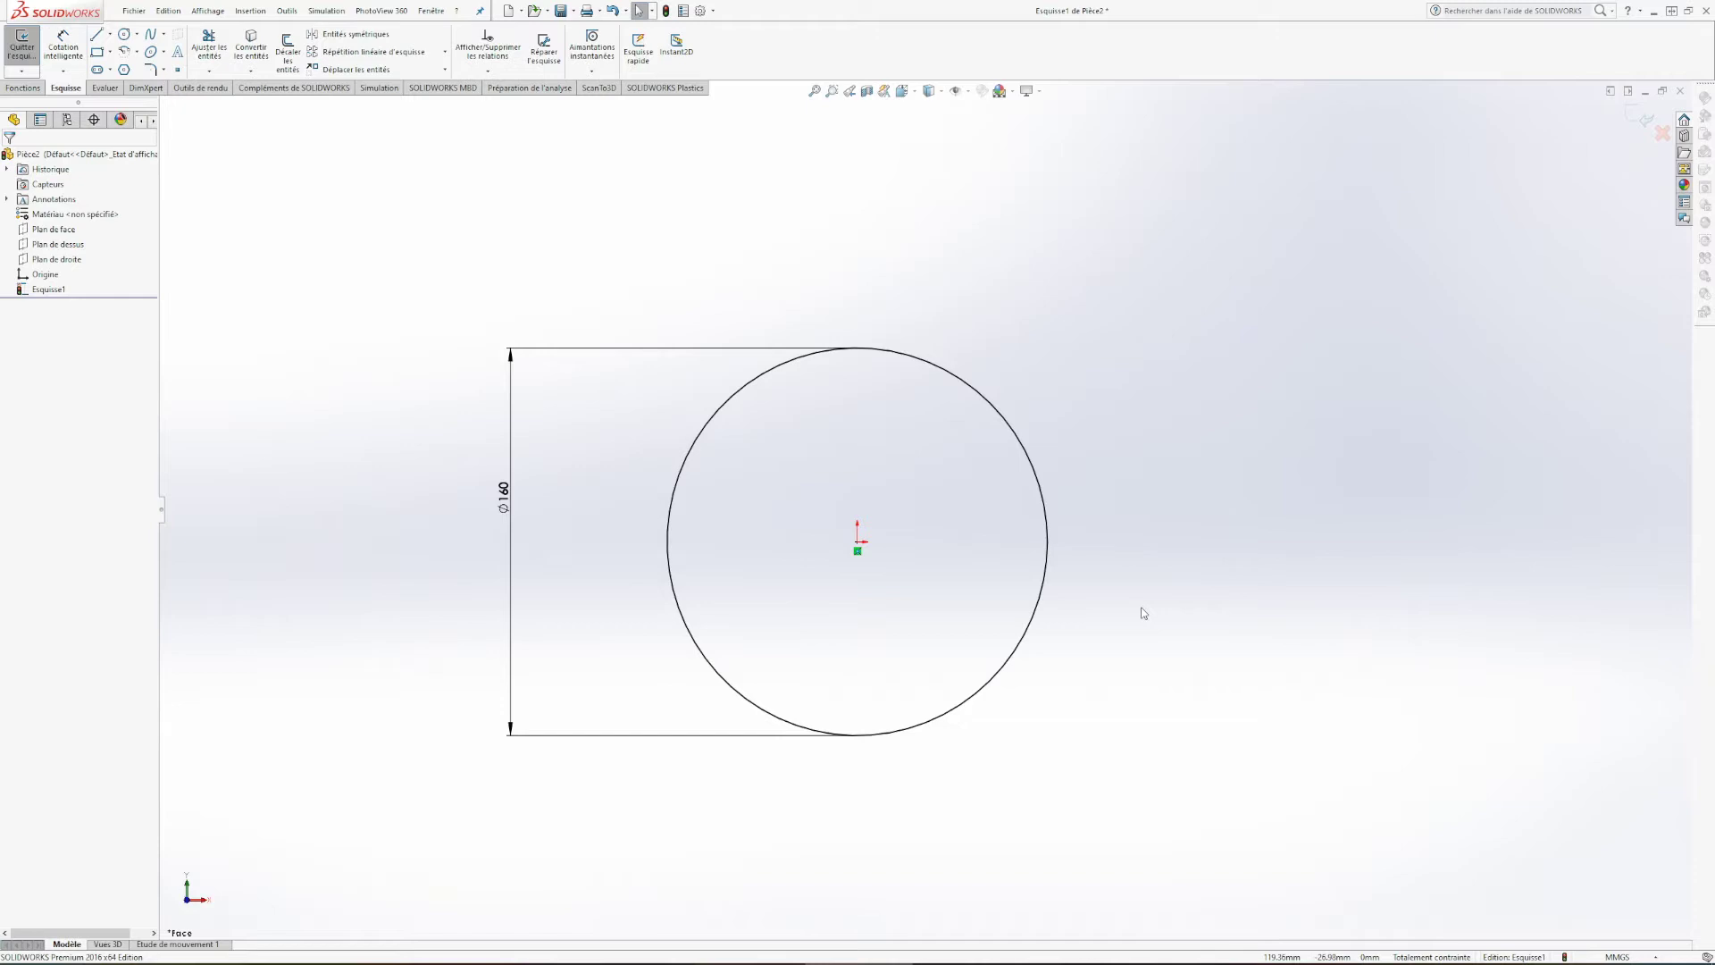
Step: Close the circle sketch and extrude it as a boss to a blind depth of 150 mm
{"action": "left_click", "coordinate": [23, 45]}
{"action": "left_click", "coordinate": [23, 87]}
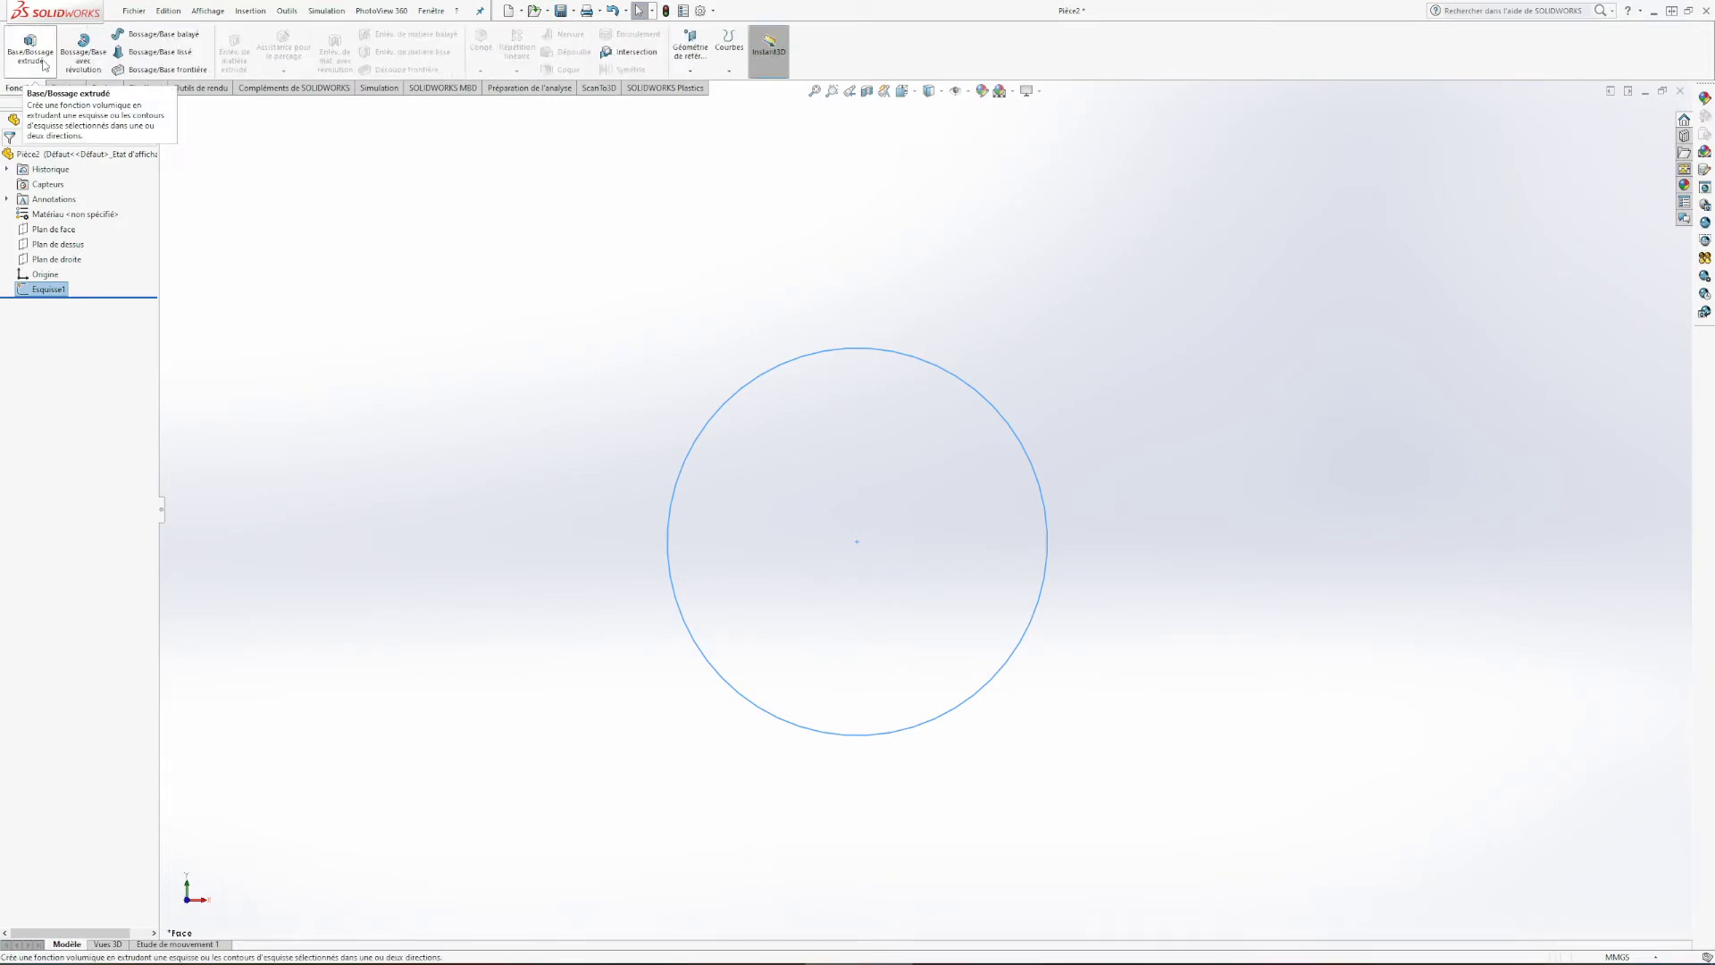
{"action": "left_click", "coordinate": [40, 64]}
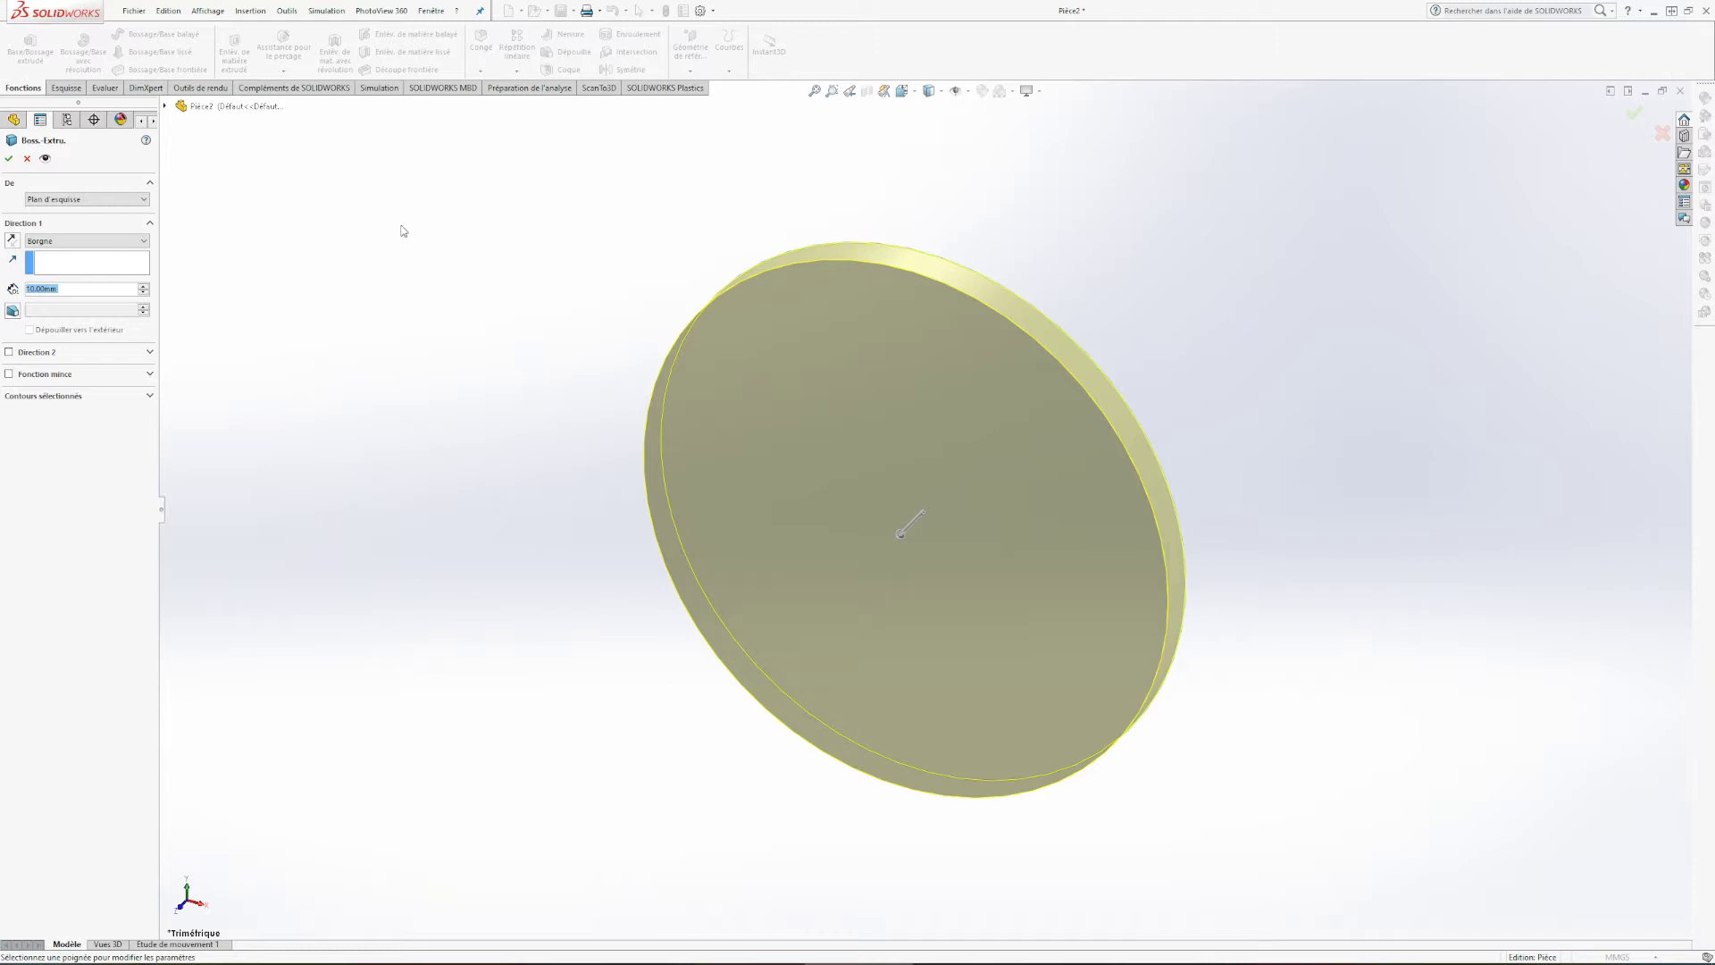
{"action": "scroll", "coordinate": [540, 378], "scroll_direction": "up", "scroll_amount": 2}
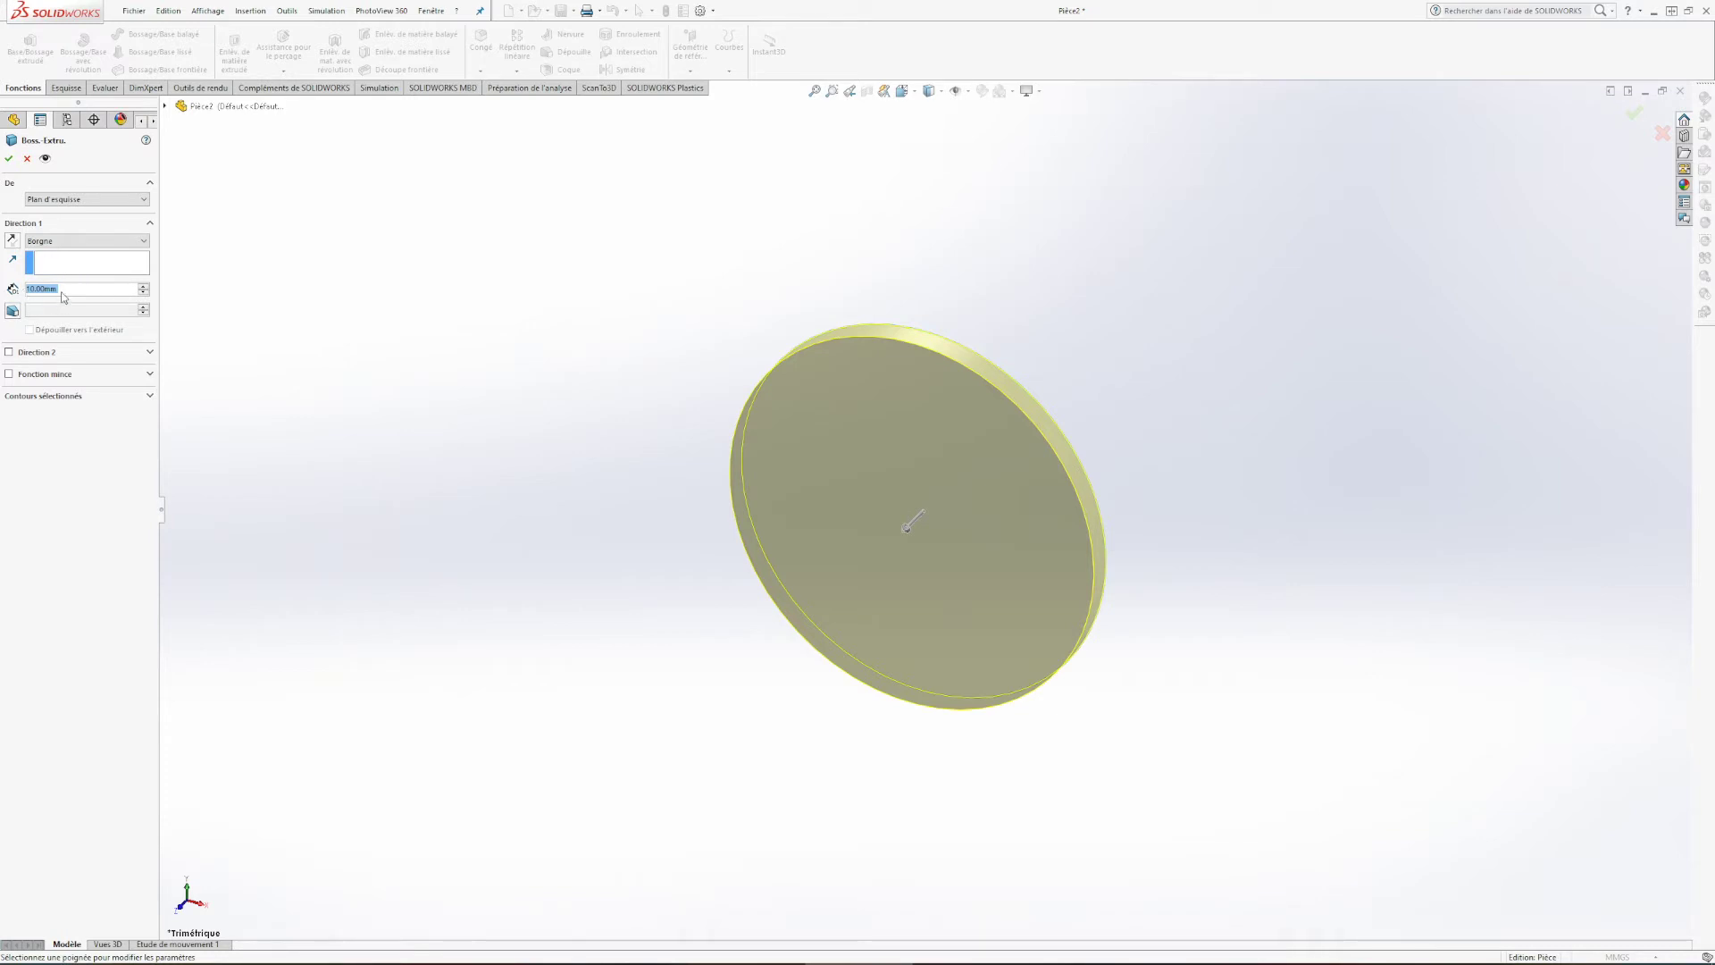
{"action": "type", "text": "150"}
{"action": "key", "text": "Return"}
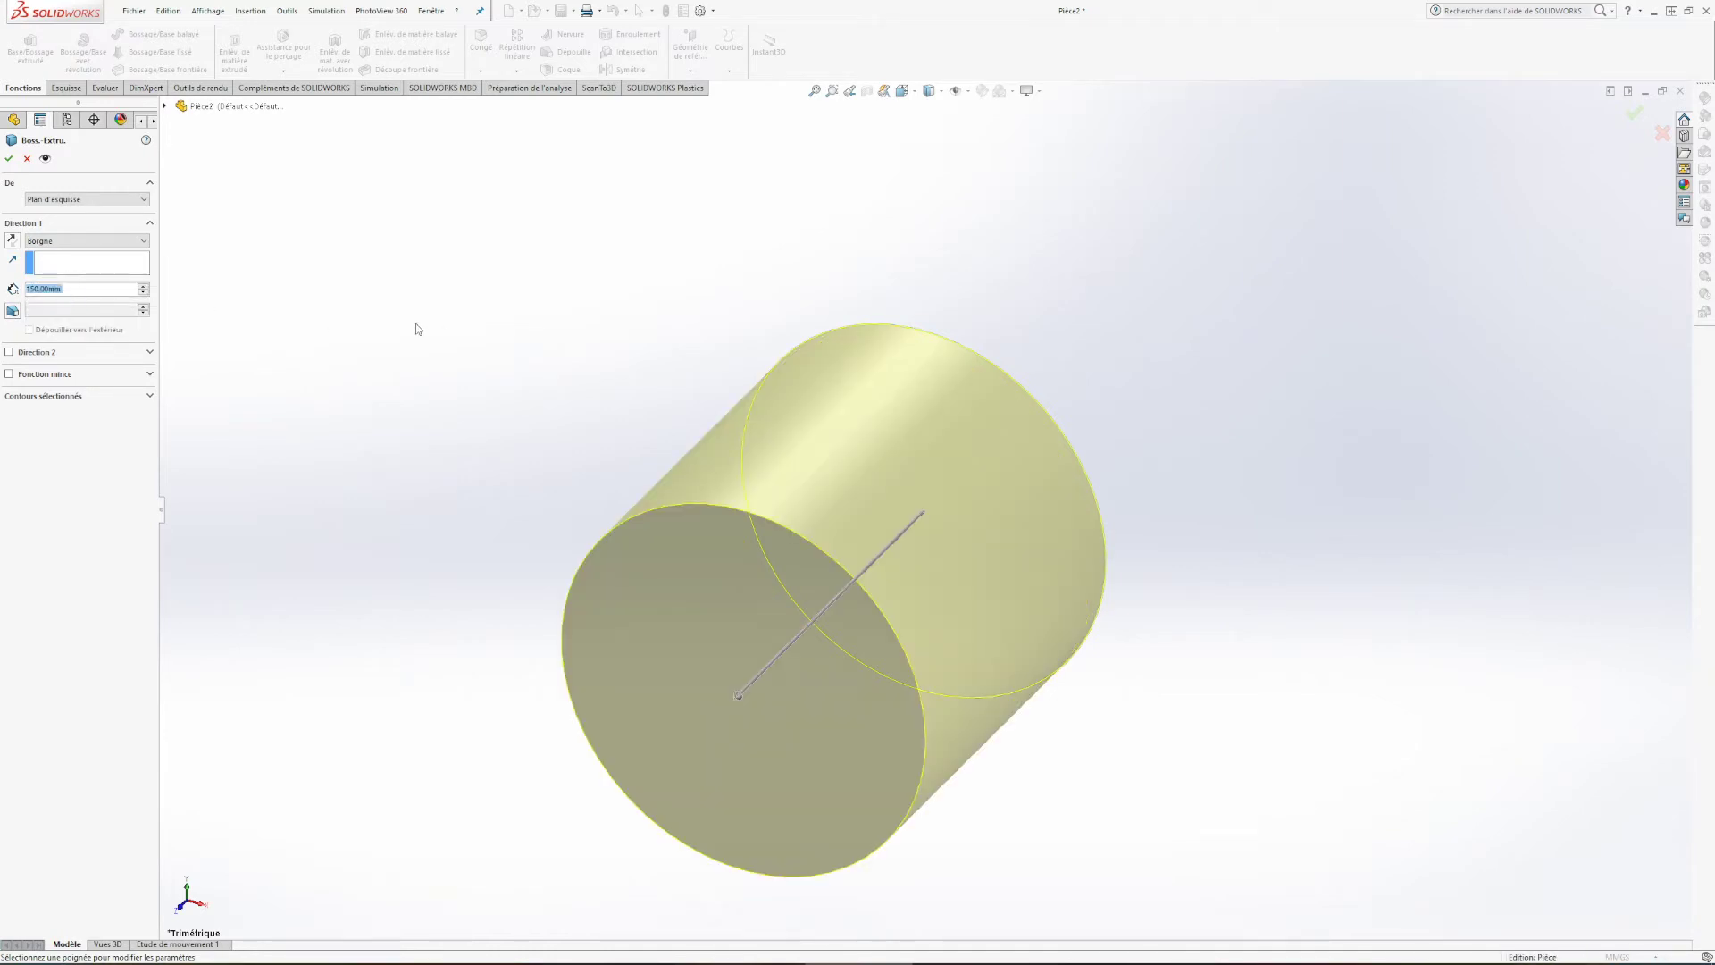
{"action": "middle_click_drag", "start_coordinate": [511, 336], "coordinate": [1064, 261]}
{"action": "scroll", "coordinate": [1063, 429], "scroll_direction": "up", "scroll_amount": 3}
{"action": "middle_click_drag", "start_coordinate": [1064, 429], "coordinate": [1278, 200]}
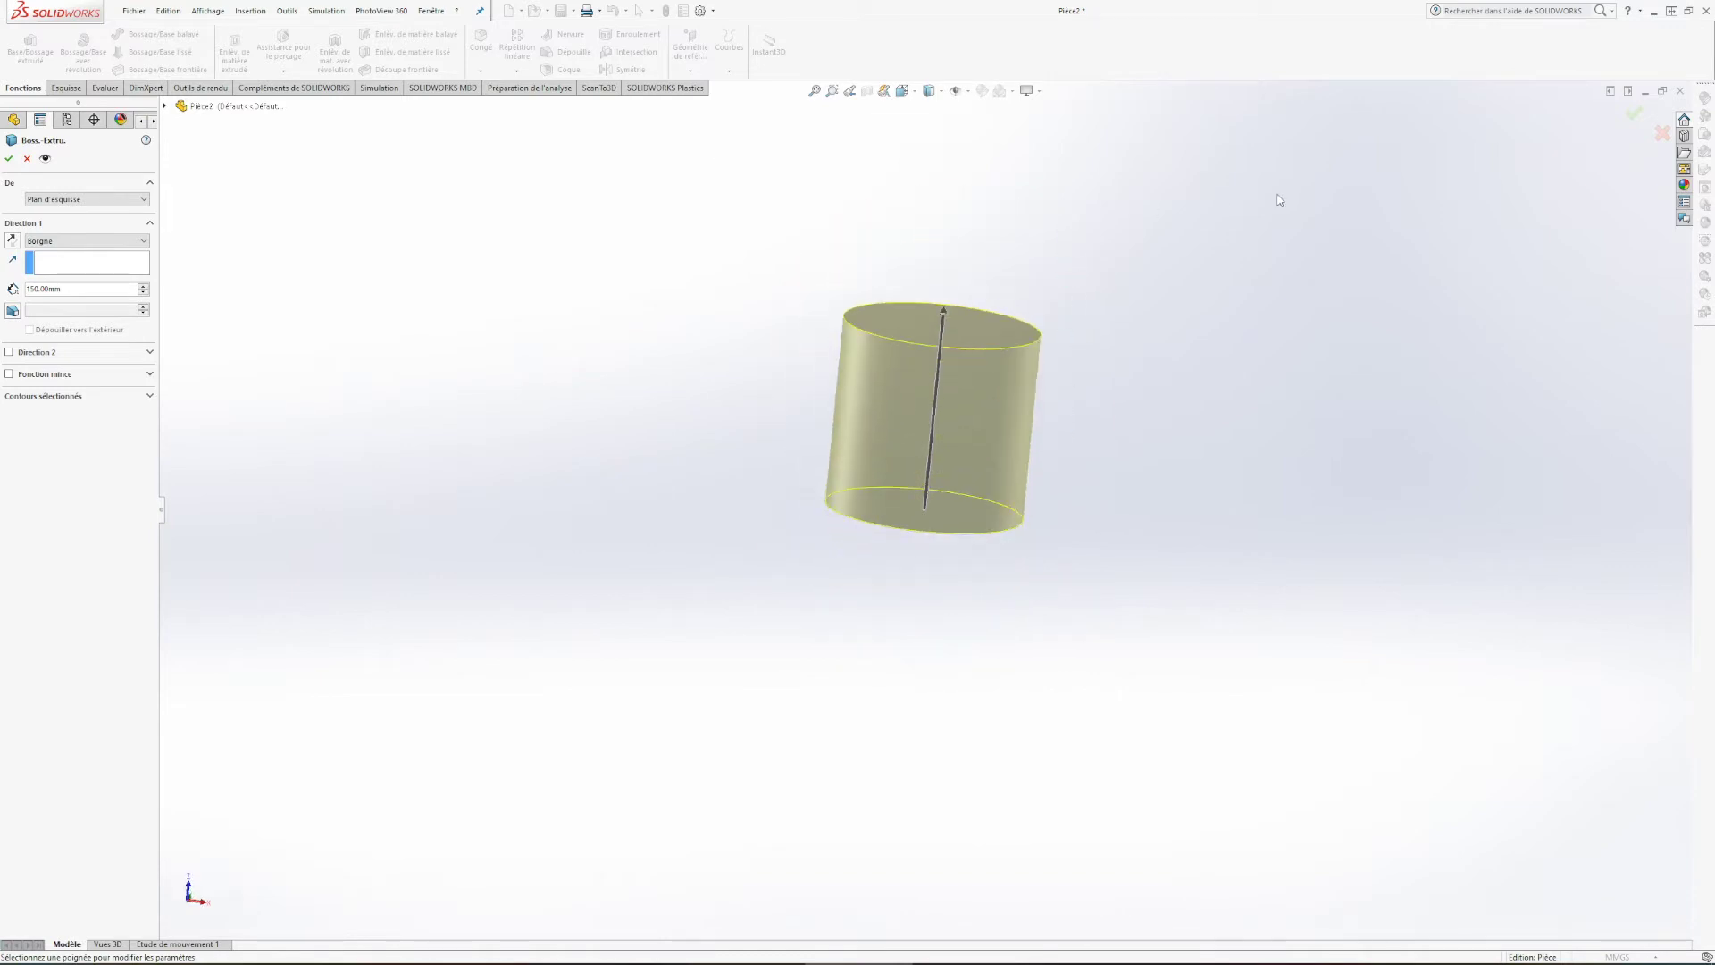
{"action": "scroll", "coordinate": [1028, 260], "scroll_direction": "down", "scroll_amount": 3}
{"action": "scroll", "coordinate": [1027, 260], "scroll_direction": "down", "scroll_amount": 2}
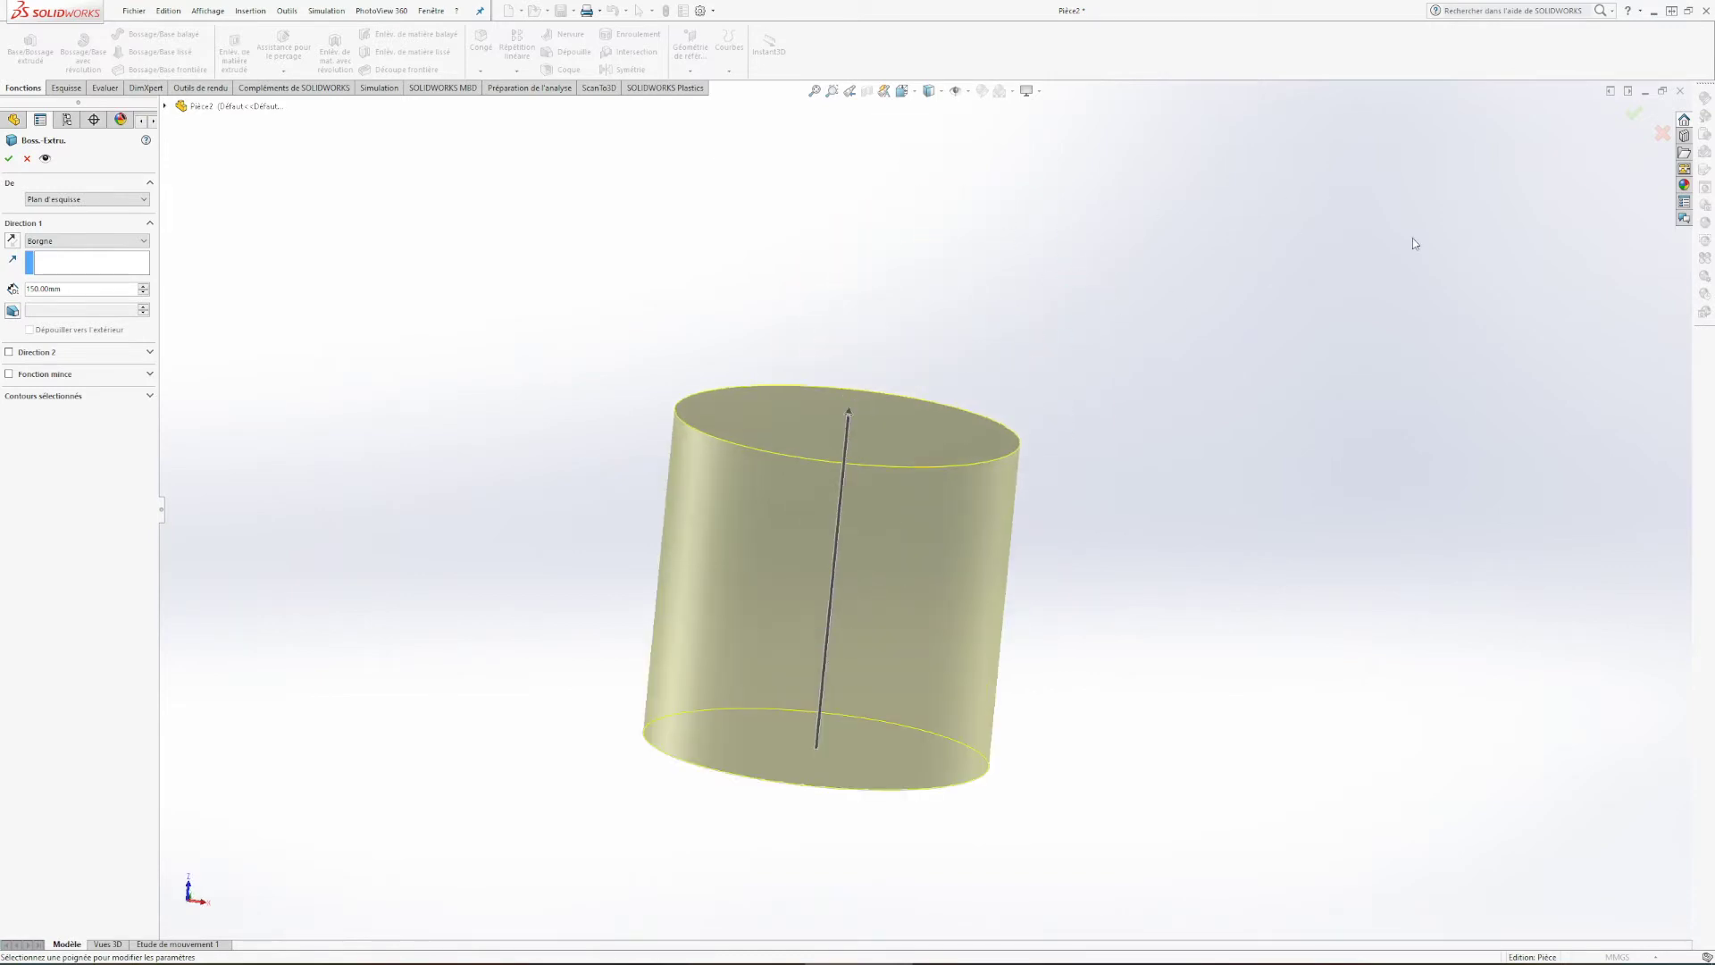
{"action": "left_click", "coordinate": [1633, 115]}
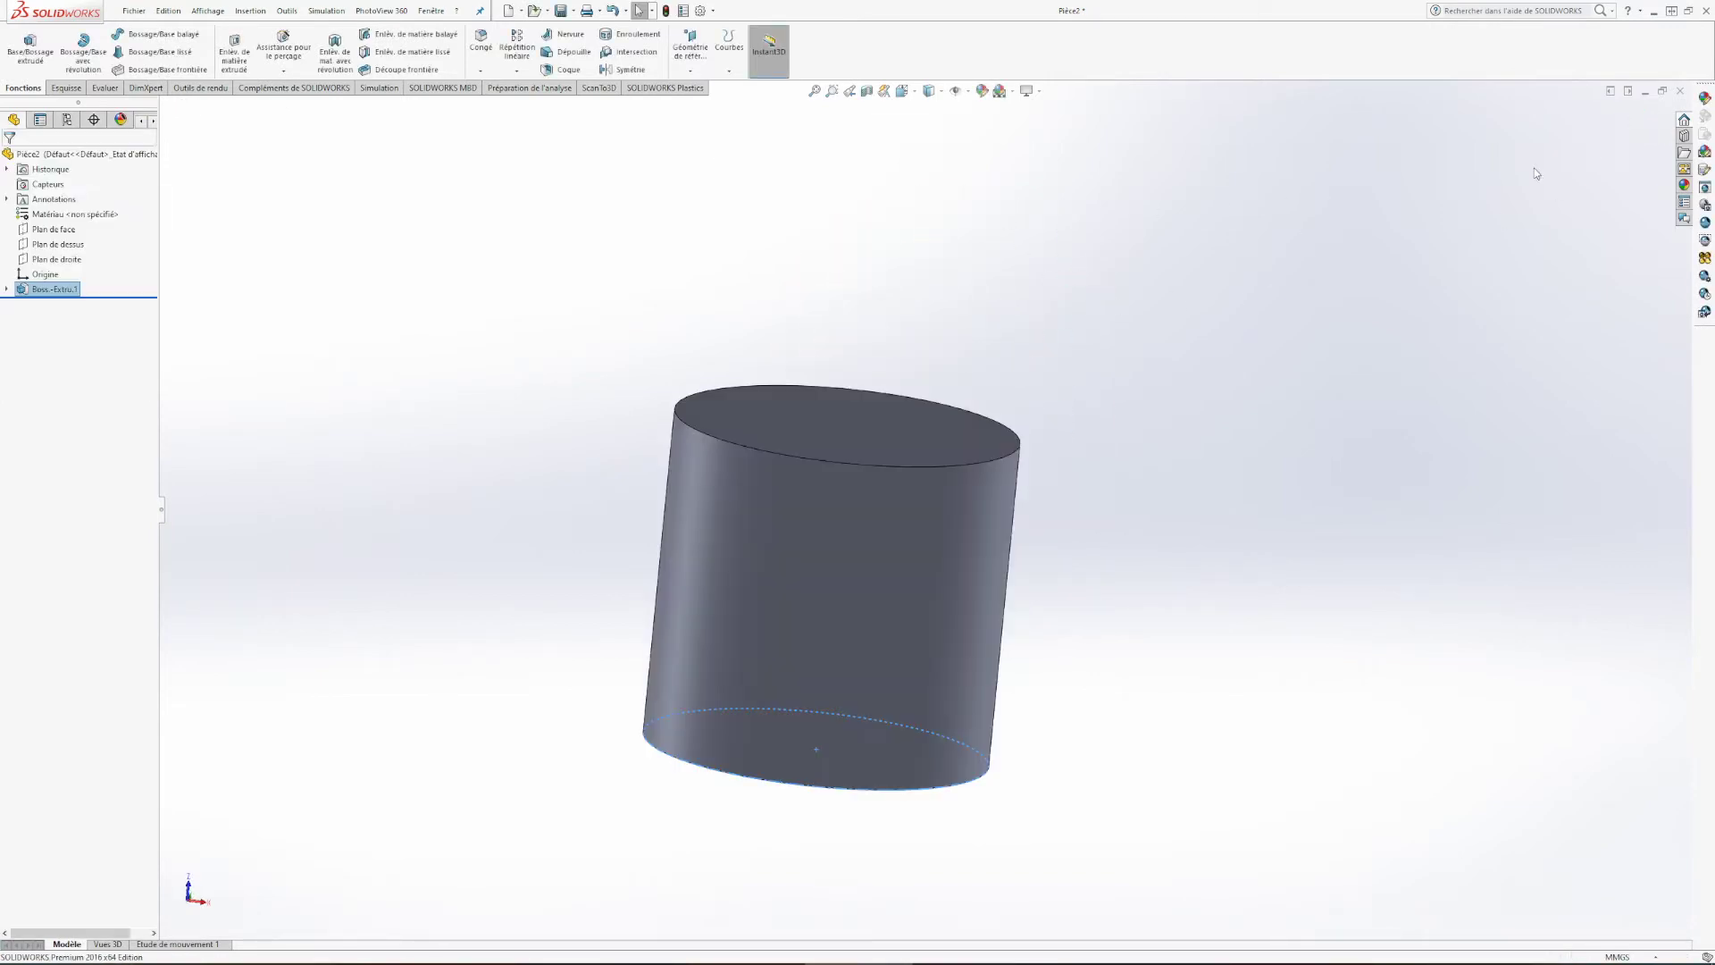
Step: Start a new sketch on the cylinder's end face at the origin and orient the view normal to it
{"action": "middle_click_drag", "start_coordinate": [1053, 631], "coordinate": [1366, 858]}
{"action": "scroll", "coordinate": [1117, 543], "scroll_direction": "up", "scroll_amount": 1}
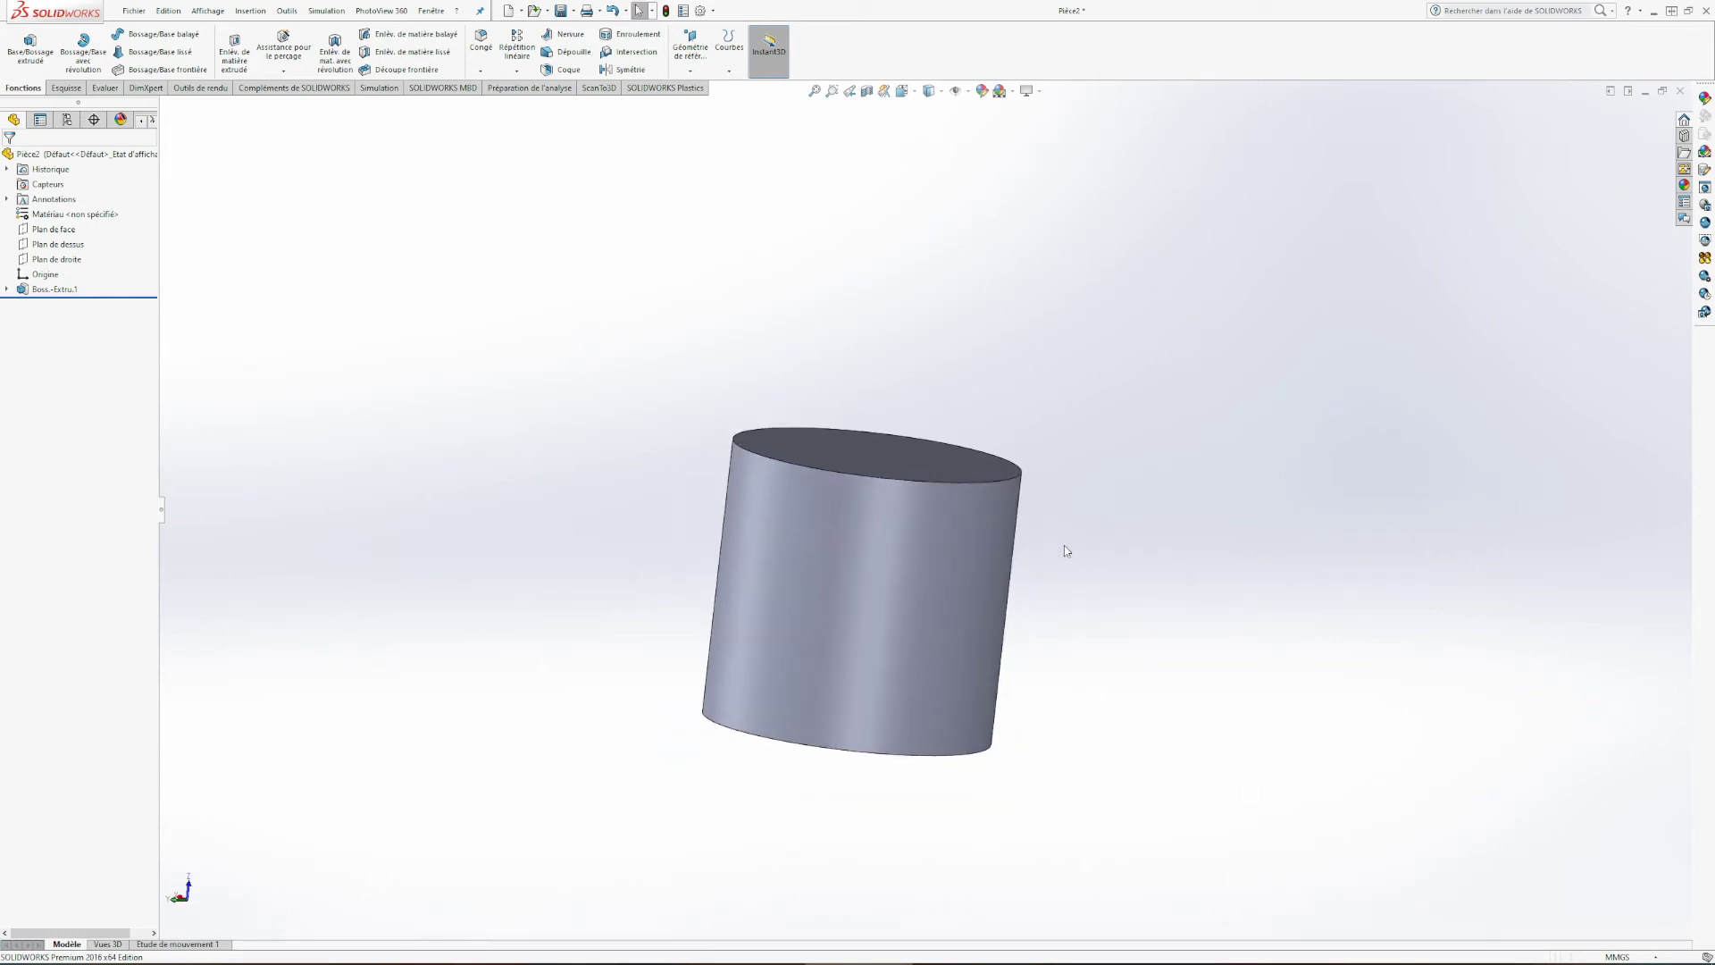
{"action": "middle_click_drag", "start_coordinate": [1023, 556], "coordinate": [1058, 516]}
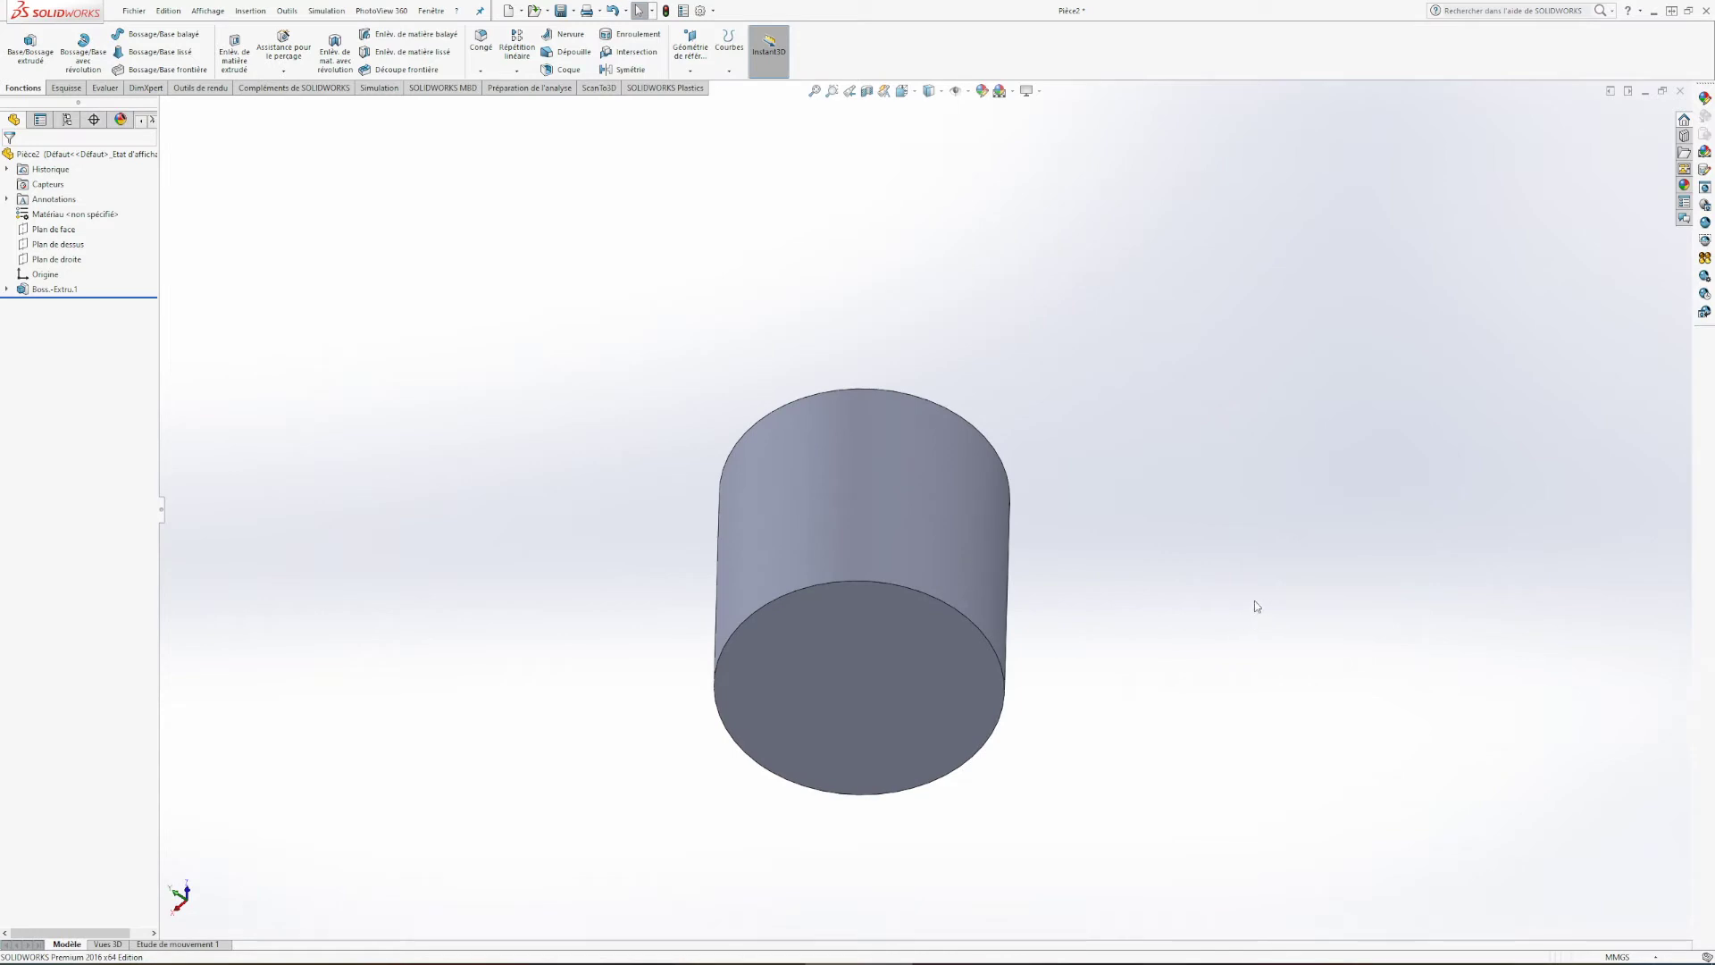
{"action": "middle_click_drag", "start_coordinate": [1139, 624], "coordinate": [1129, 731]}
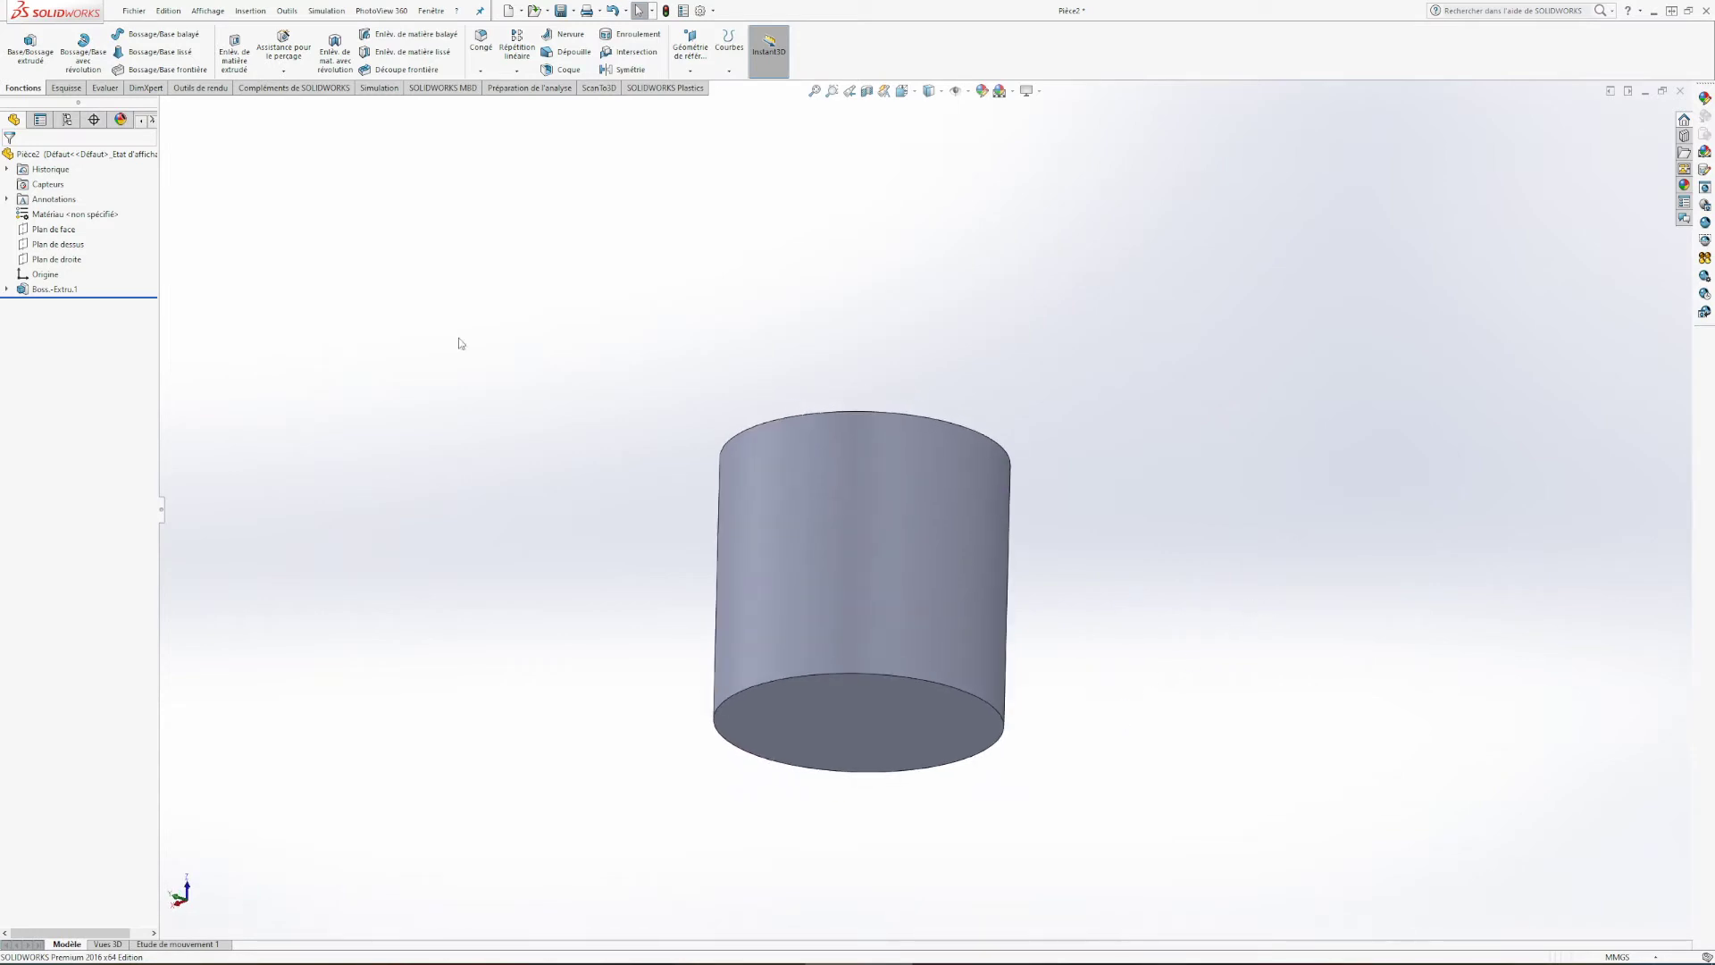
{"action": "left_click", "coordinate": [77, 87]}
{"action": "left_click", "coordinate": [21, 44]}
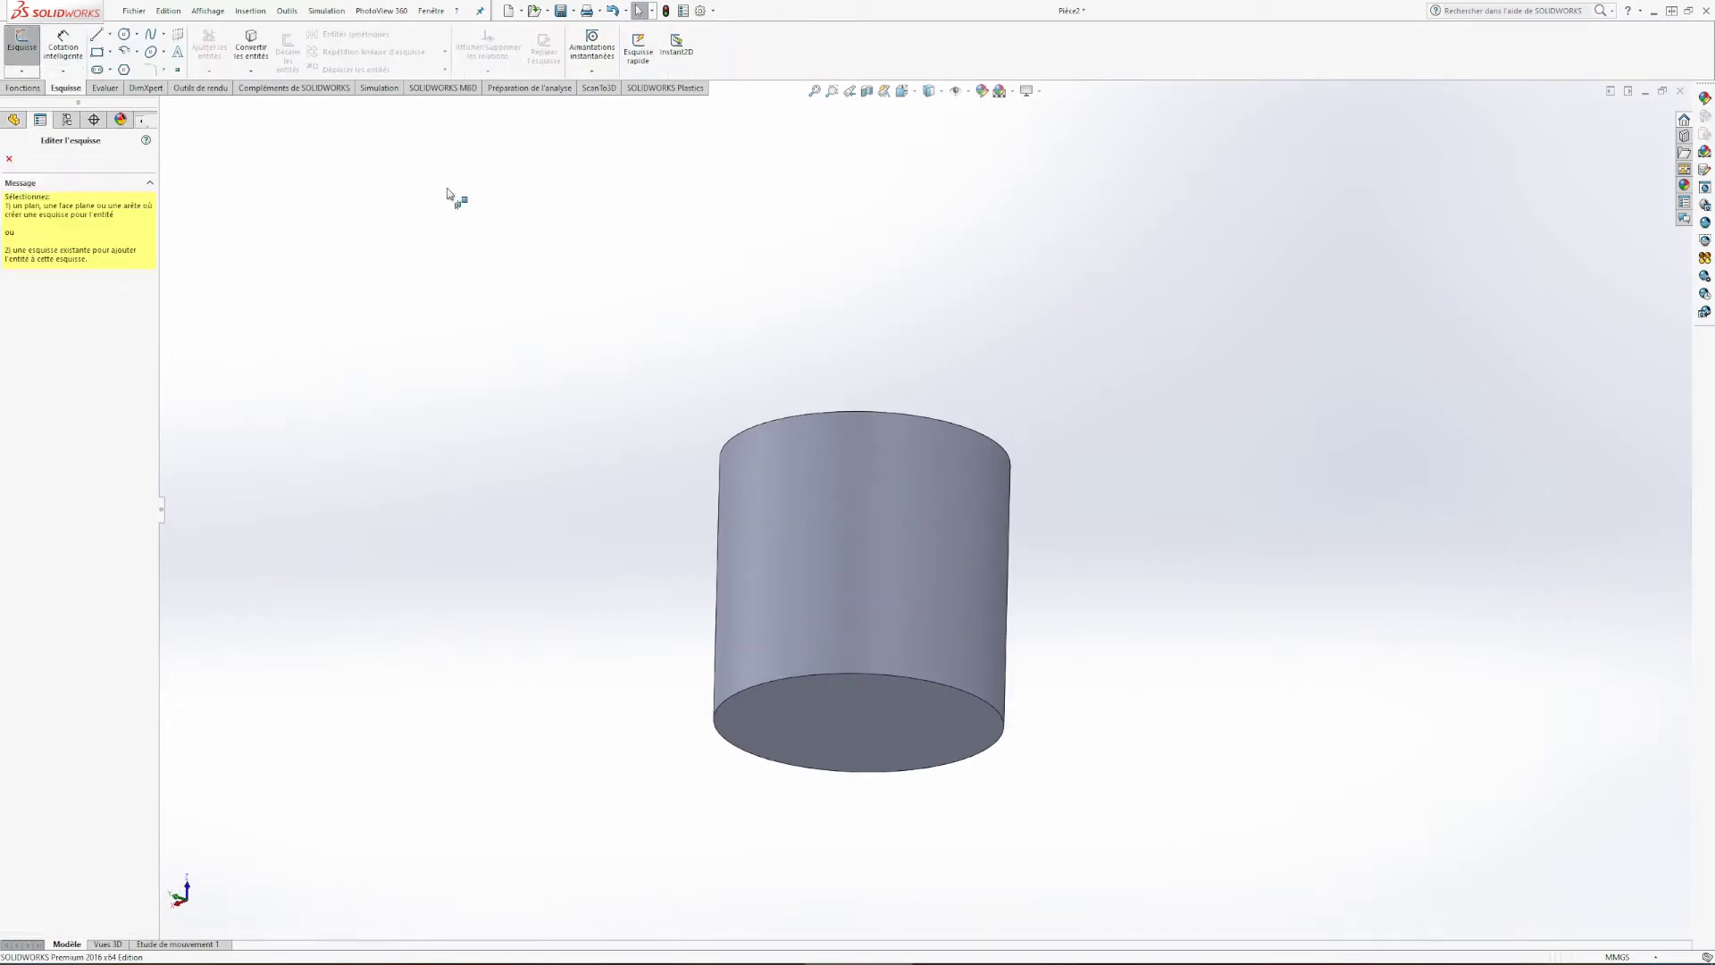
{"action": "middle_click_drag", "start_coordinate": [1058, 452], "coordinate": [1152, 286]}
{"action": "left_click", "coordinate": [840, 636]}
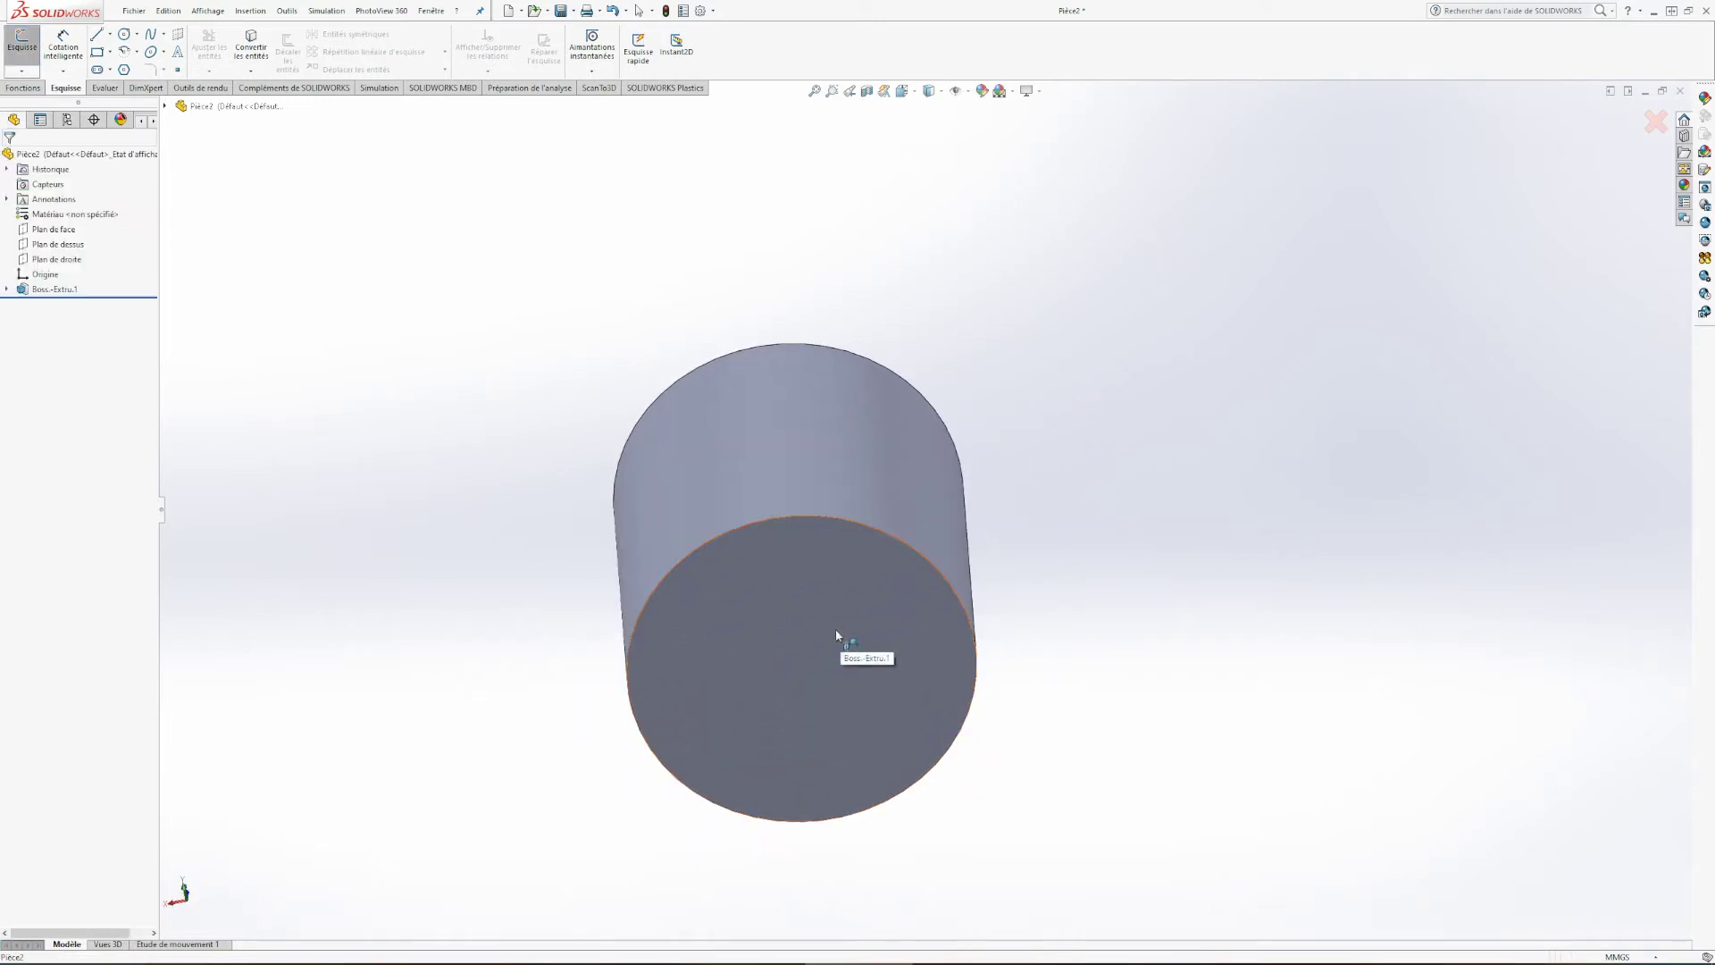
{"action": "middle_click_drag", "start_coordinate": [1101, 620], "coordinate": [1122, 667]}
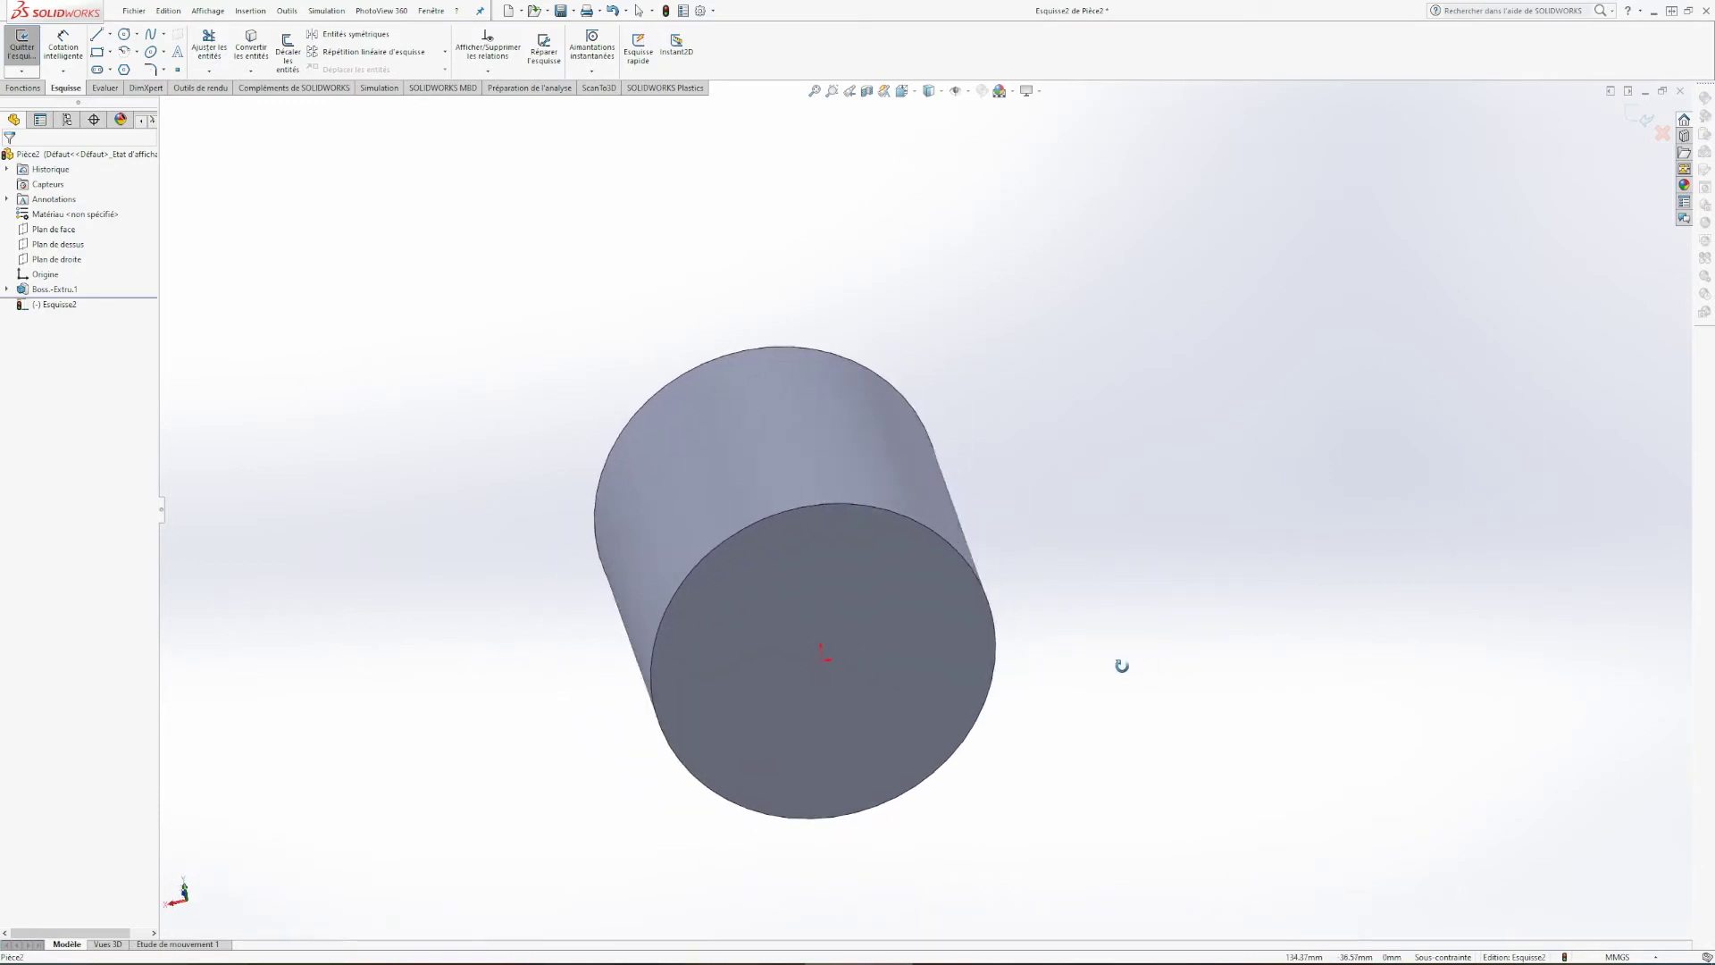
{"action": "left_click", "coordinate": [904, 91]}
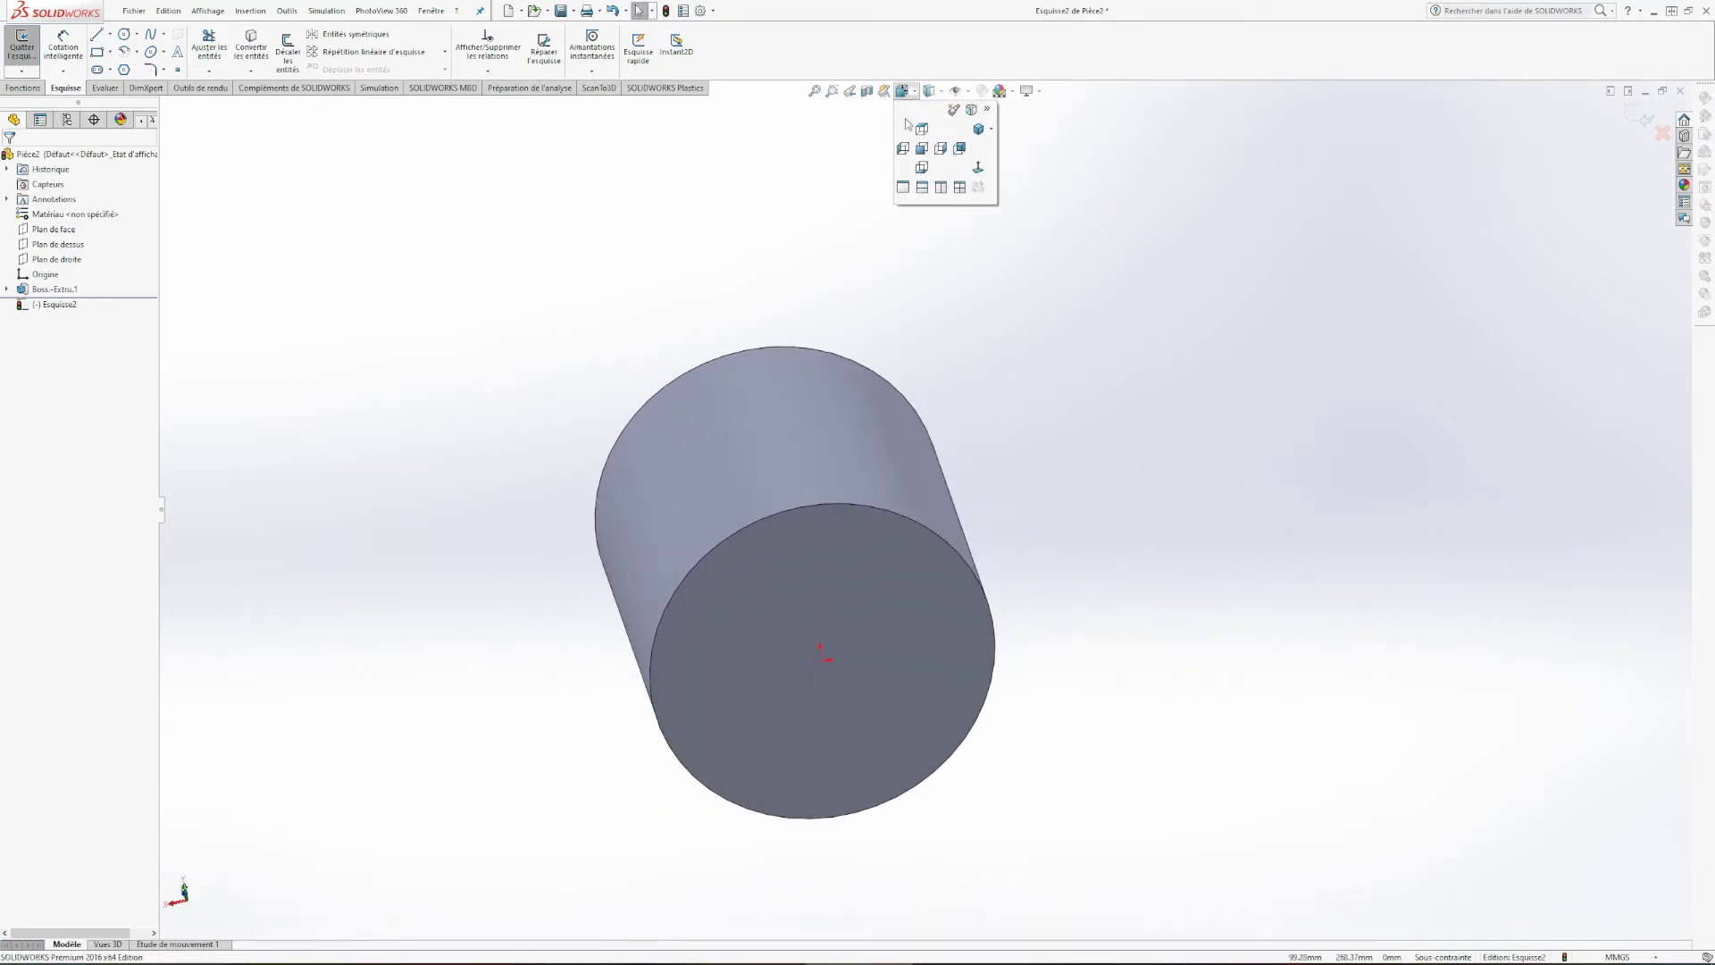
{"action": "left_click", "coordinate": [979, 168]}
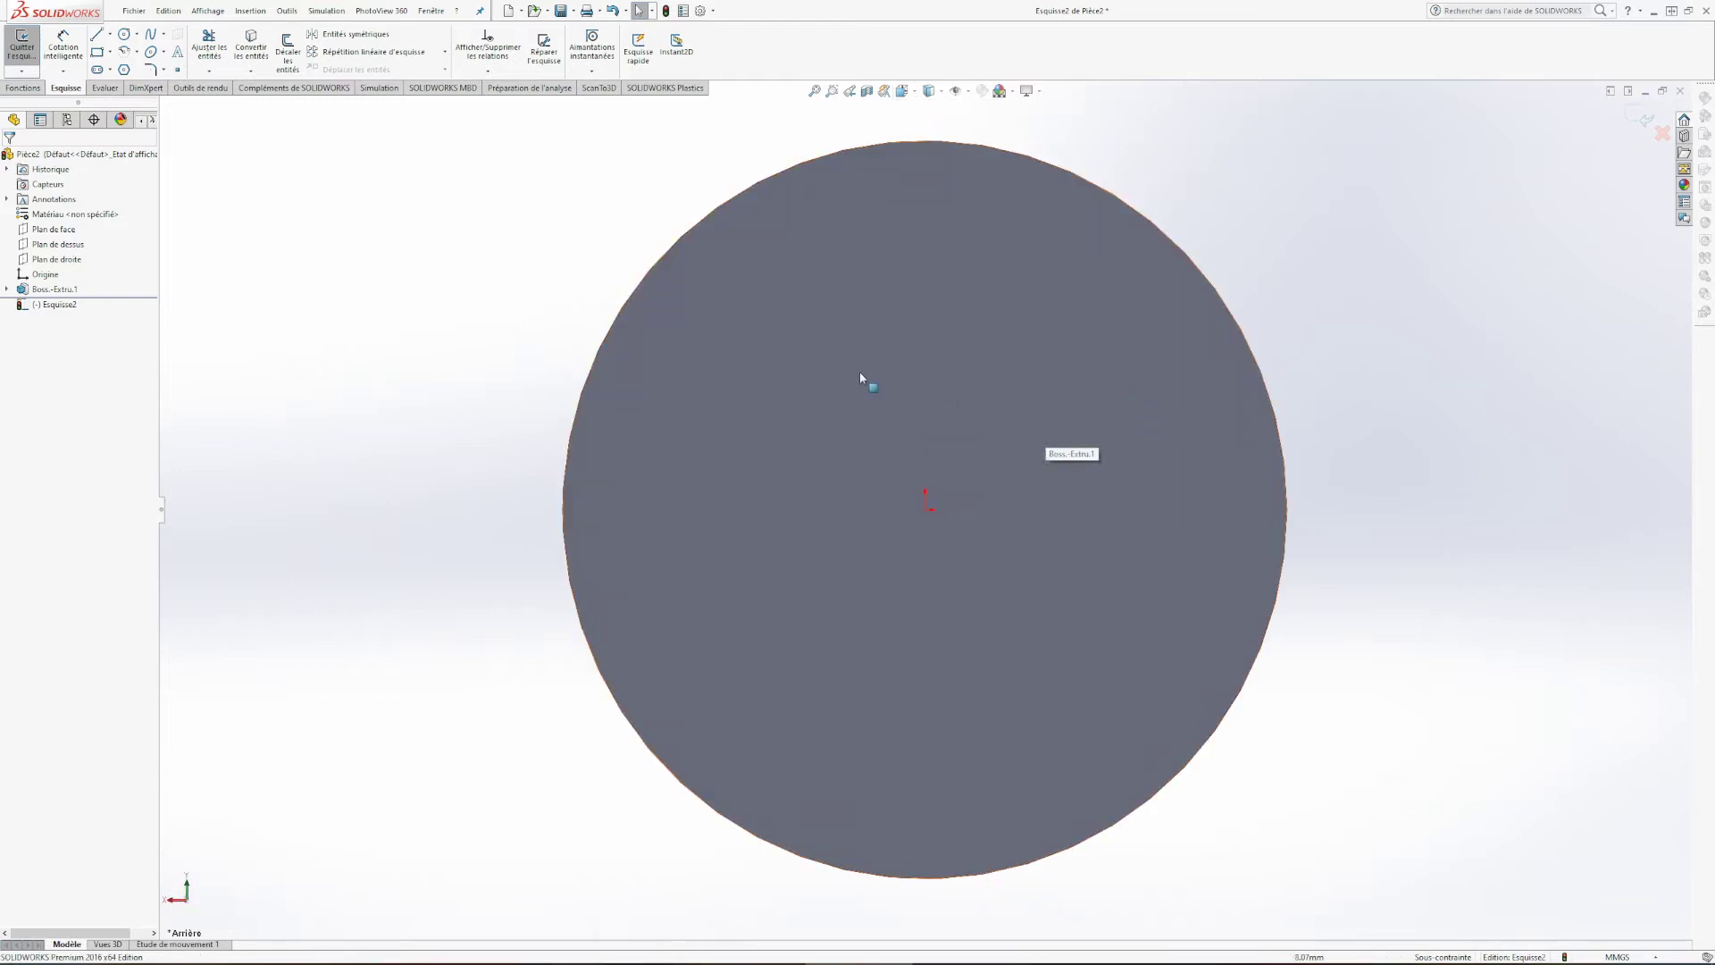
Step: Sketch a circle centred on the origin around the cylinder and enlarge it freehand to about 197 mm in diameter
{"action": "scroll", "coordinate": [429, 261], "scroll_direction": "up", "scroll_amount": 2}
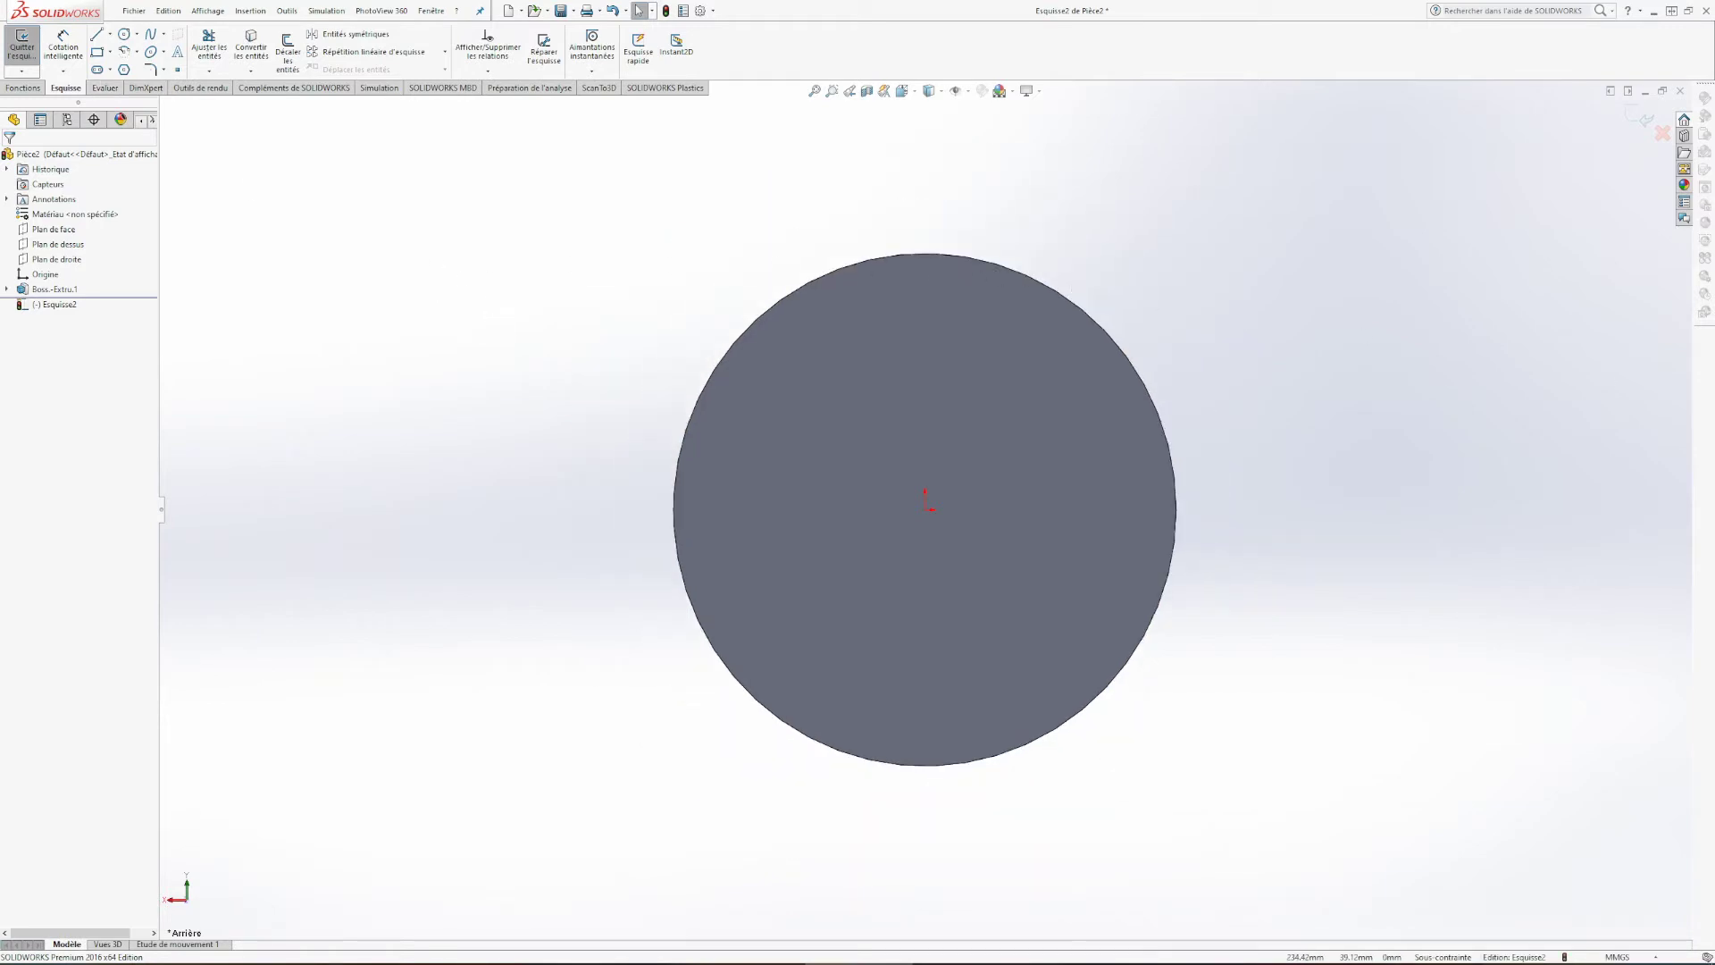
{"action": "left_click", "coordinate": [124, 38]}
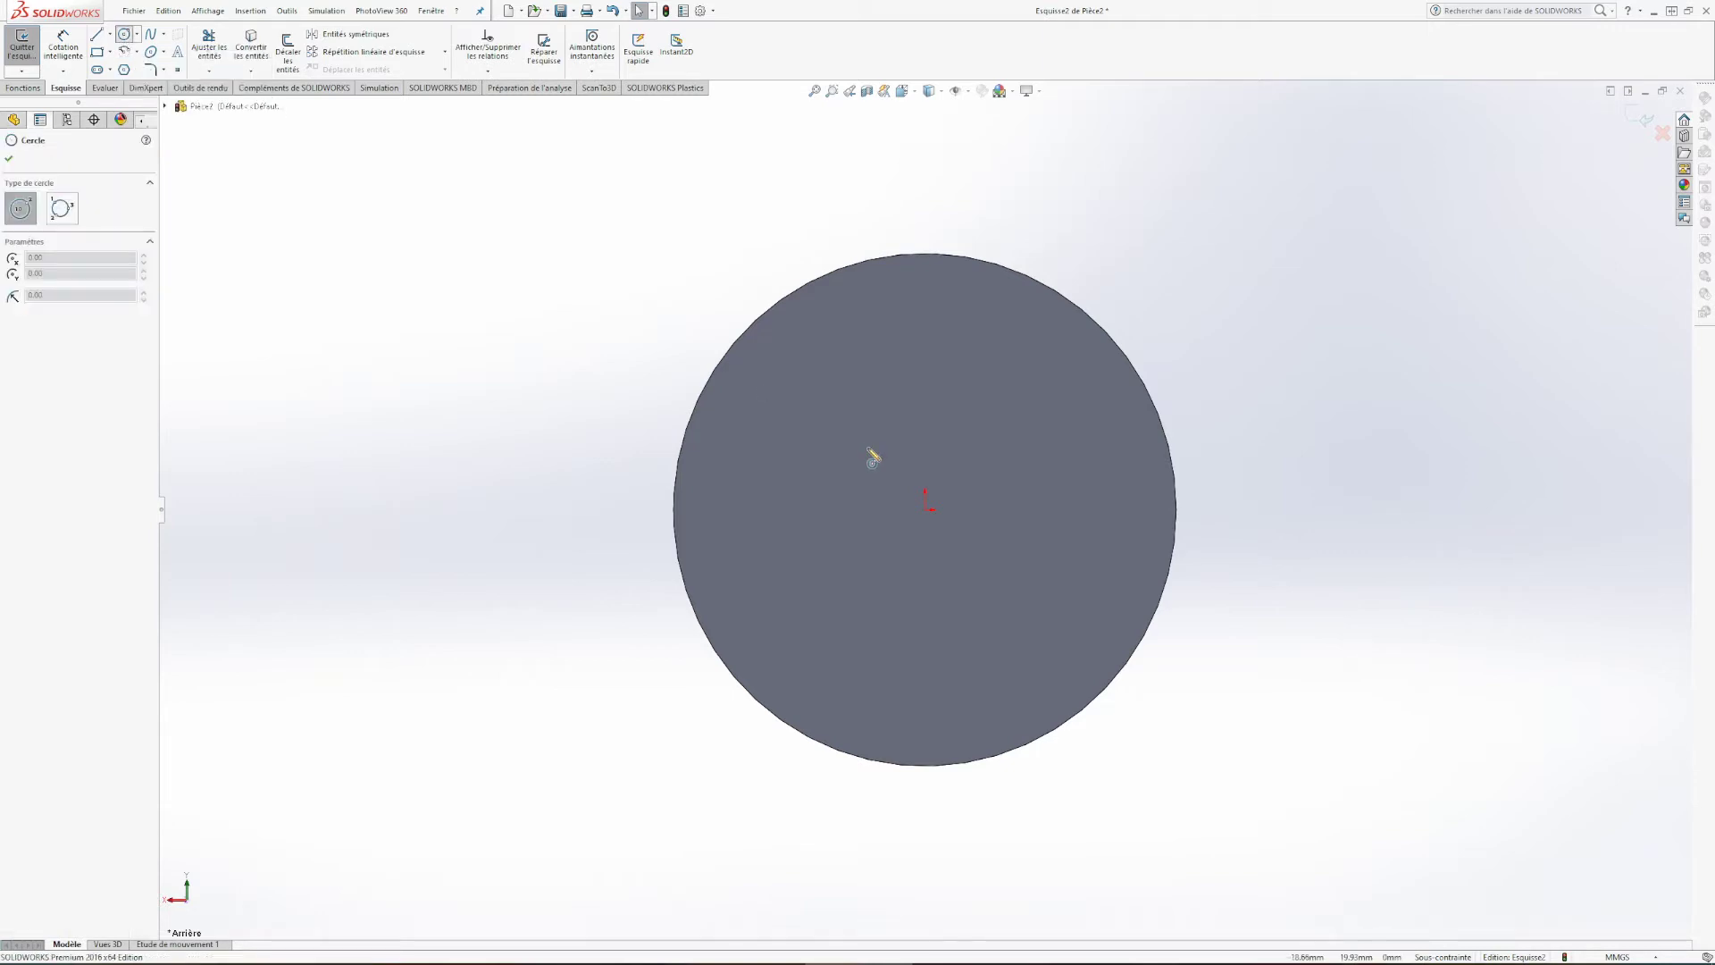
{"action": "left_click", "coordinate": [925, 510]}
{"action": "left_click", "coordinate": [783, 243]}
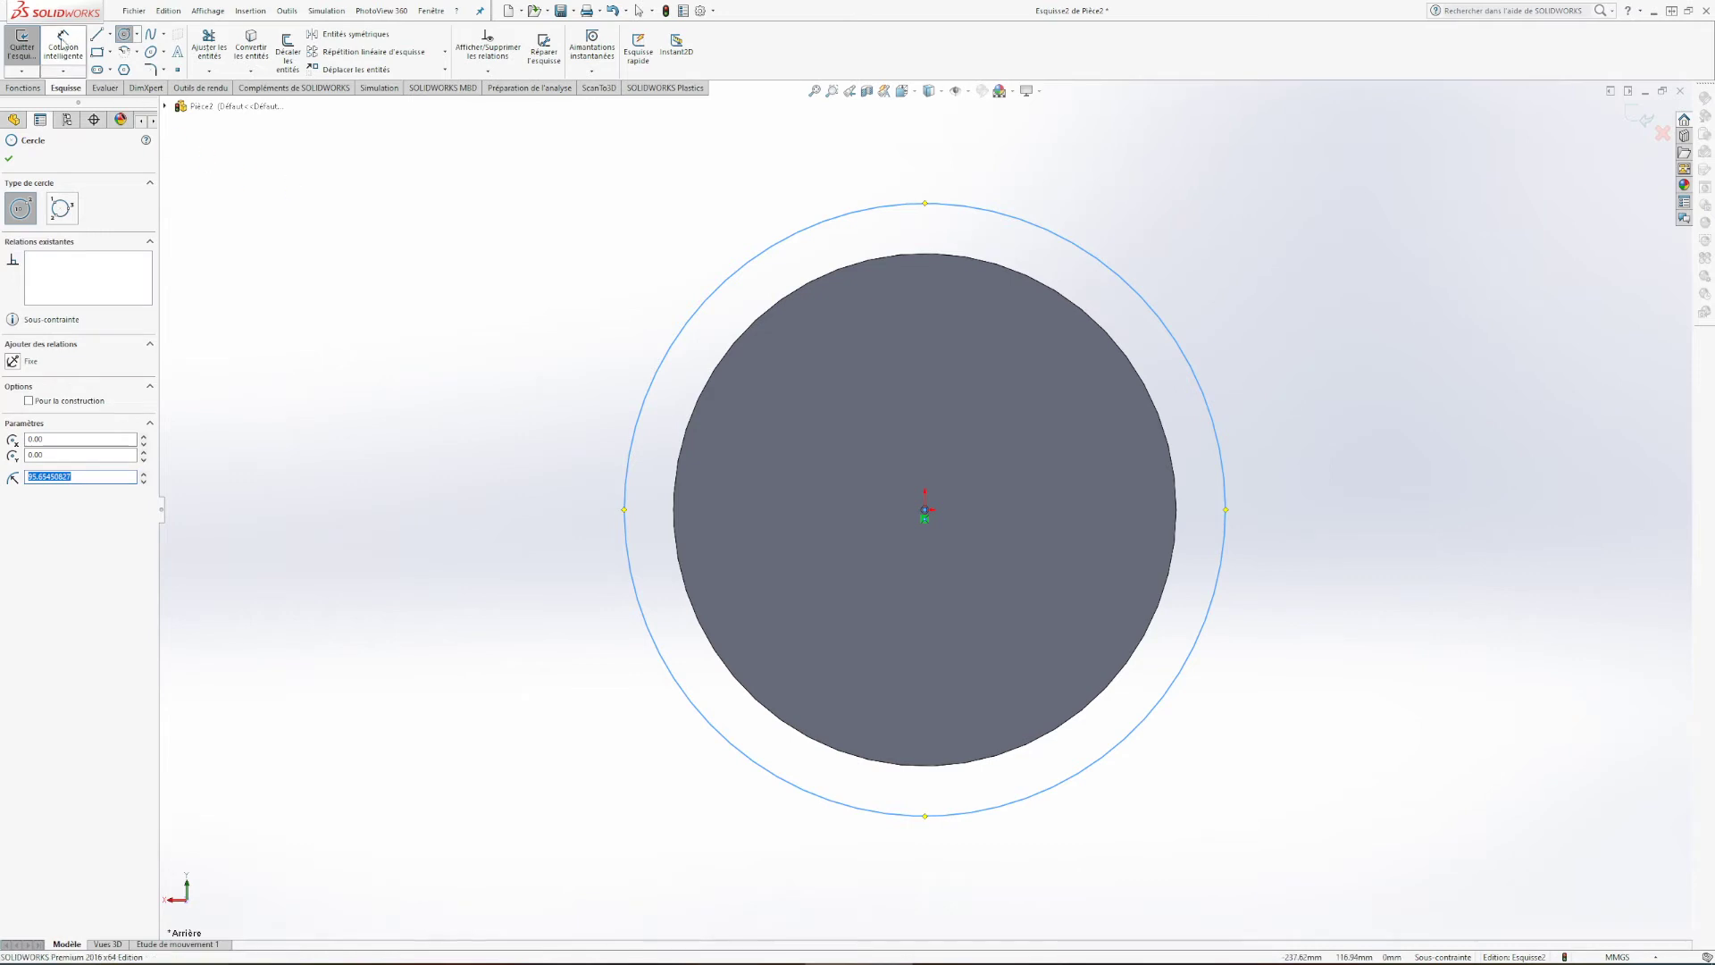
{"action": "key", "text": "Escape"}
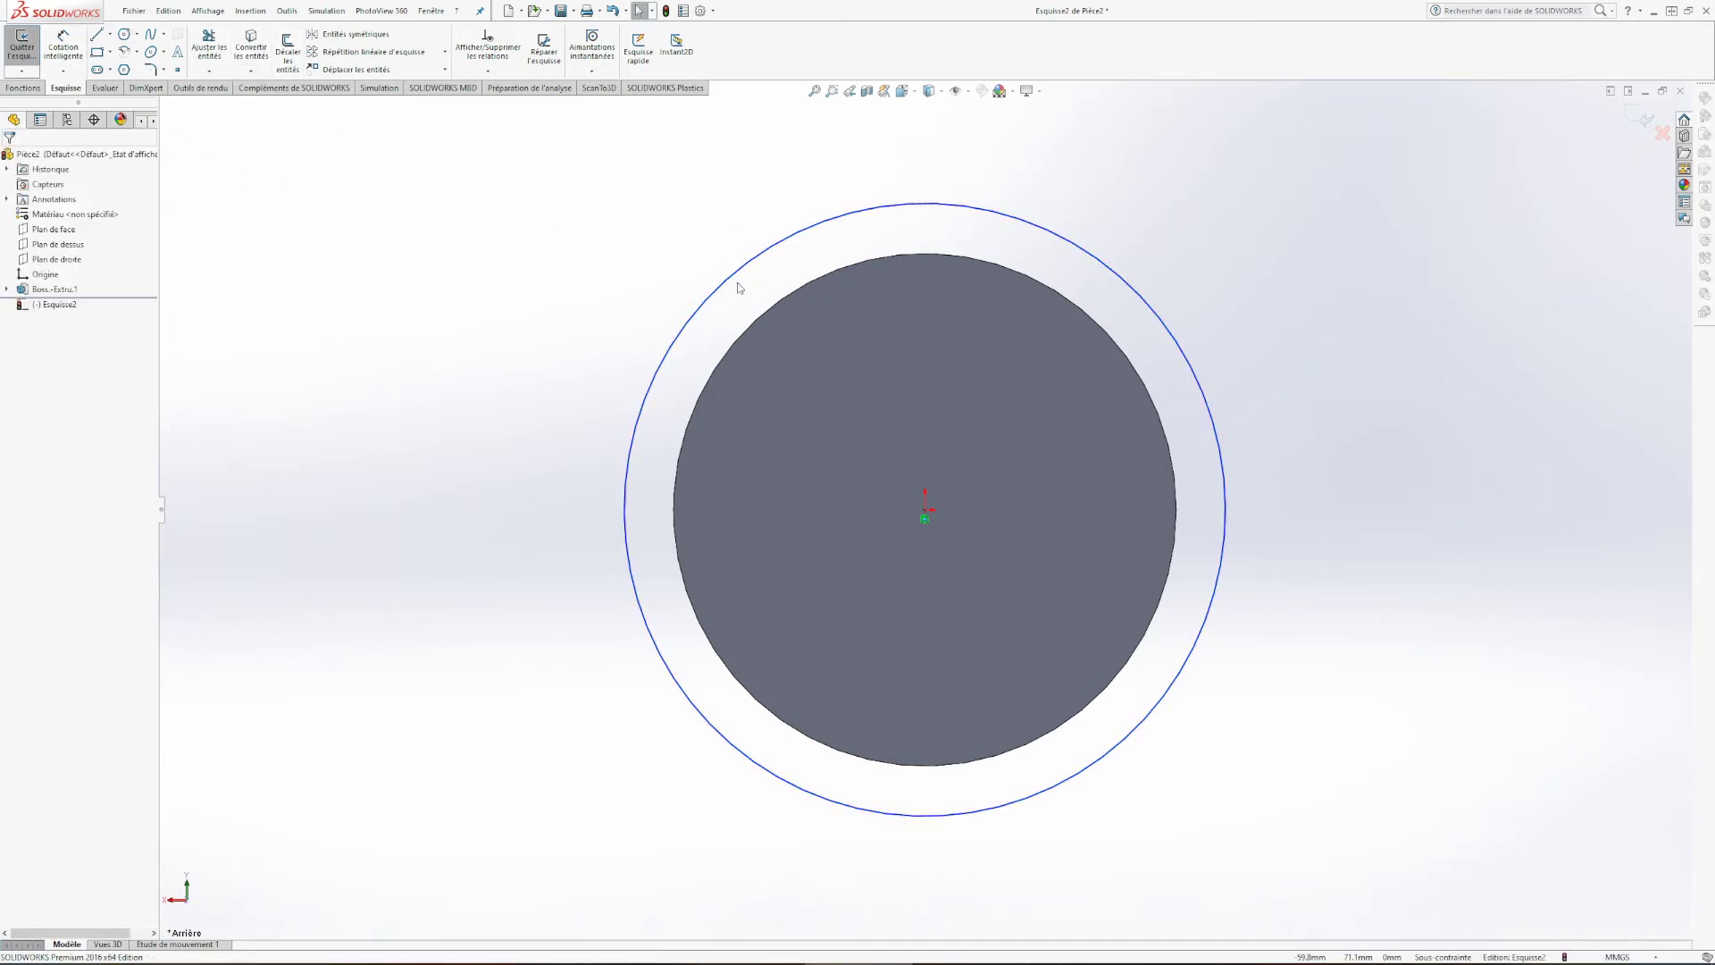
{"action": "mouse_move", "coordinate": [739, 285]}
{"action": "left_mouse_down"}
{"action": "mouse_move", "coordinate": [577, 447]}
{"action": "mouse_move", "coordinate": [812, 444]}
{"action": "mouse_move", "coordinate": [609, 434]}
{"action": "mouse_move", "coordinate": [613, 461]}
{"action": "mouse_move", "coordinate": [634, 461]}
{"action": "mouse_move", "coordinate": [619, 452]}
{"action": "left_mouse_up"}
{"action": "left_click", "coordinate": [547, 453]}
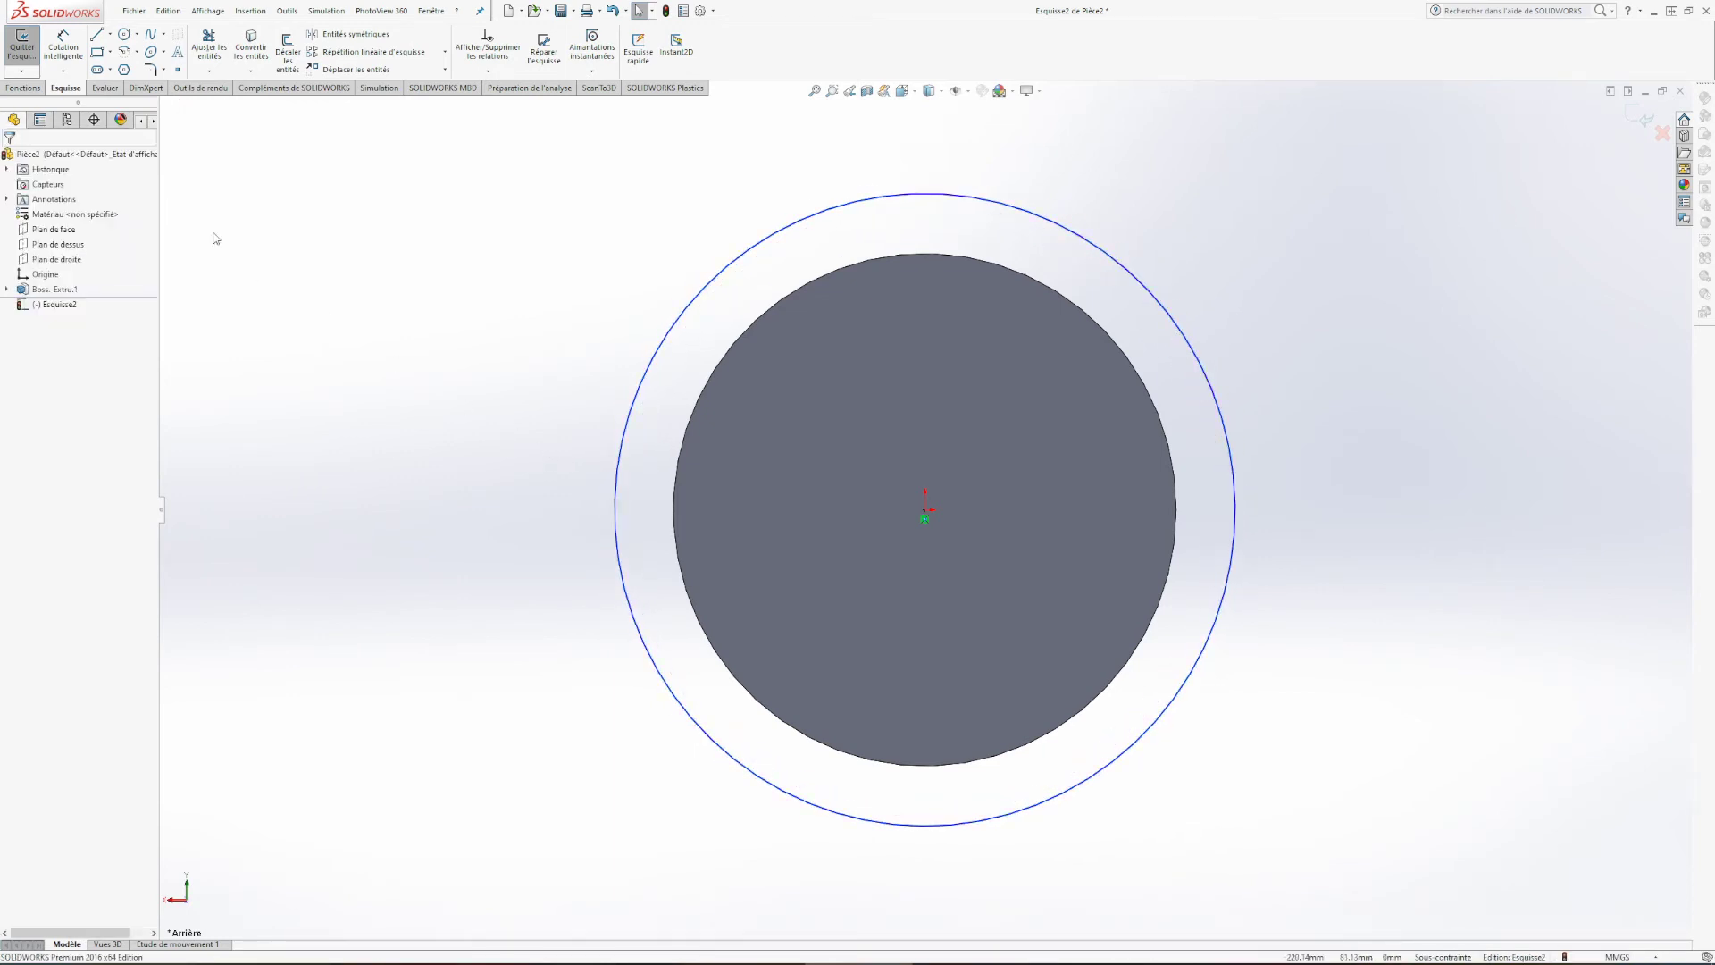
Step: Dimension the outer circle's diameter with Smart Dimension and set it to 210 mm
{"action": "left_click", "coordinate": [51, 45]}
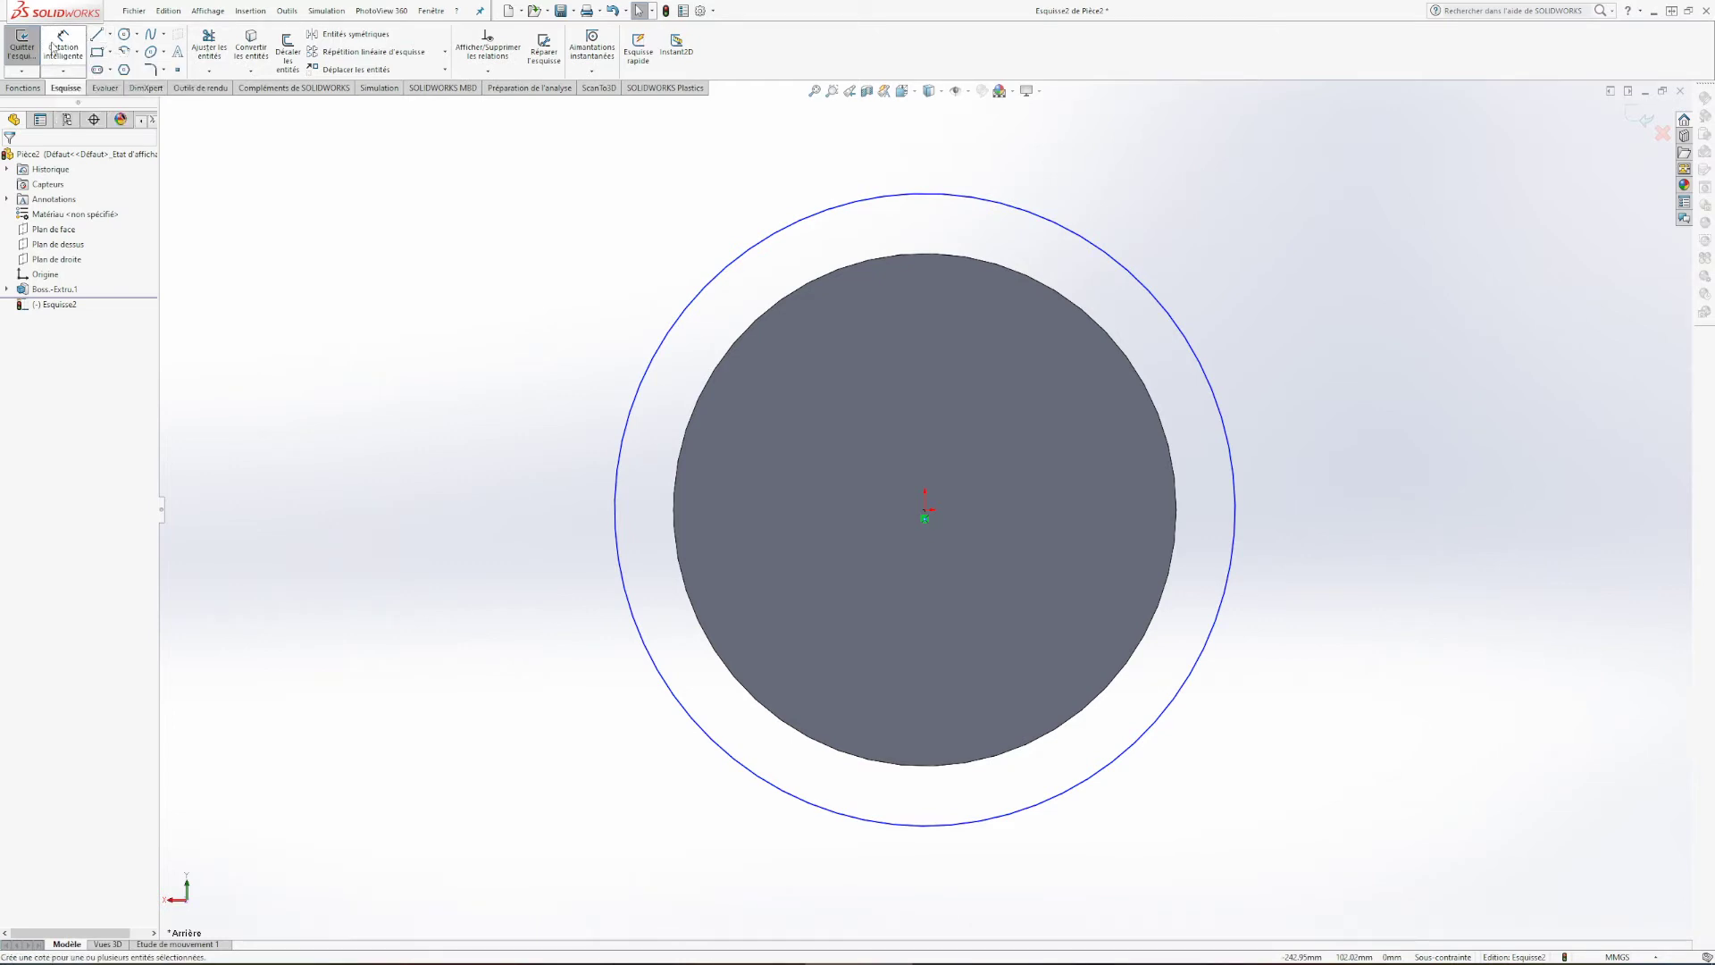
{"action": "left_click", "coordinate": [662, 356]}
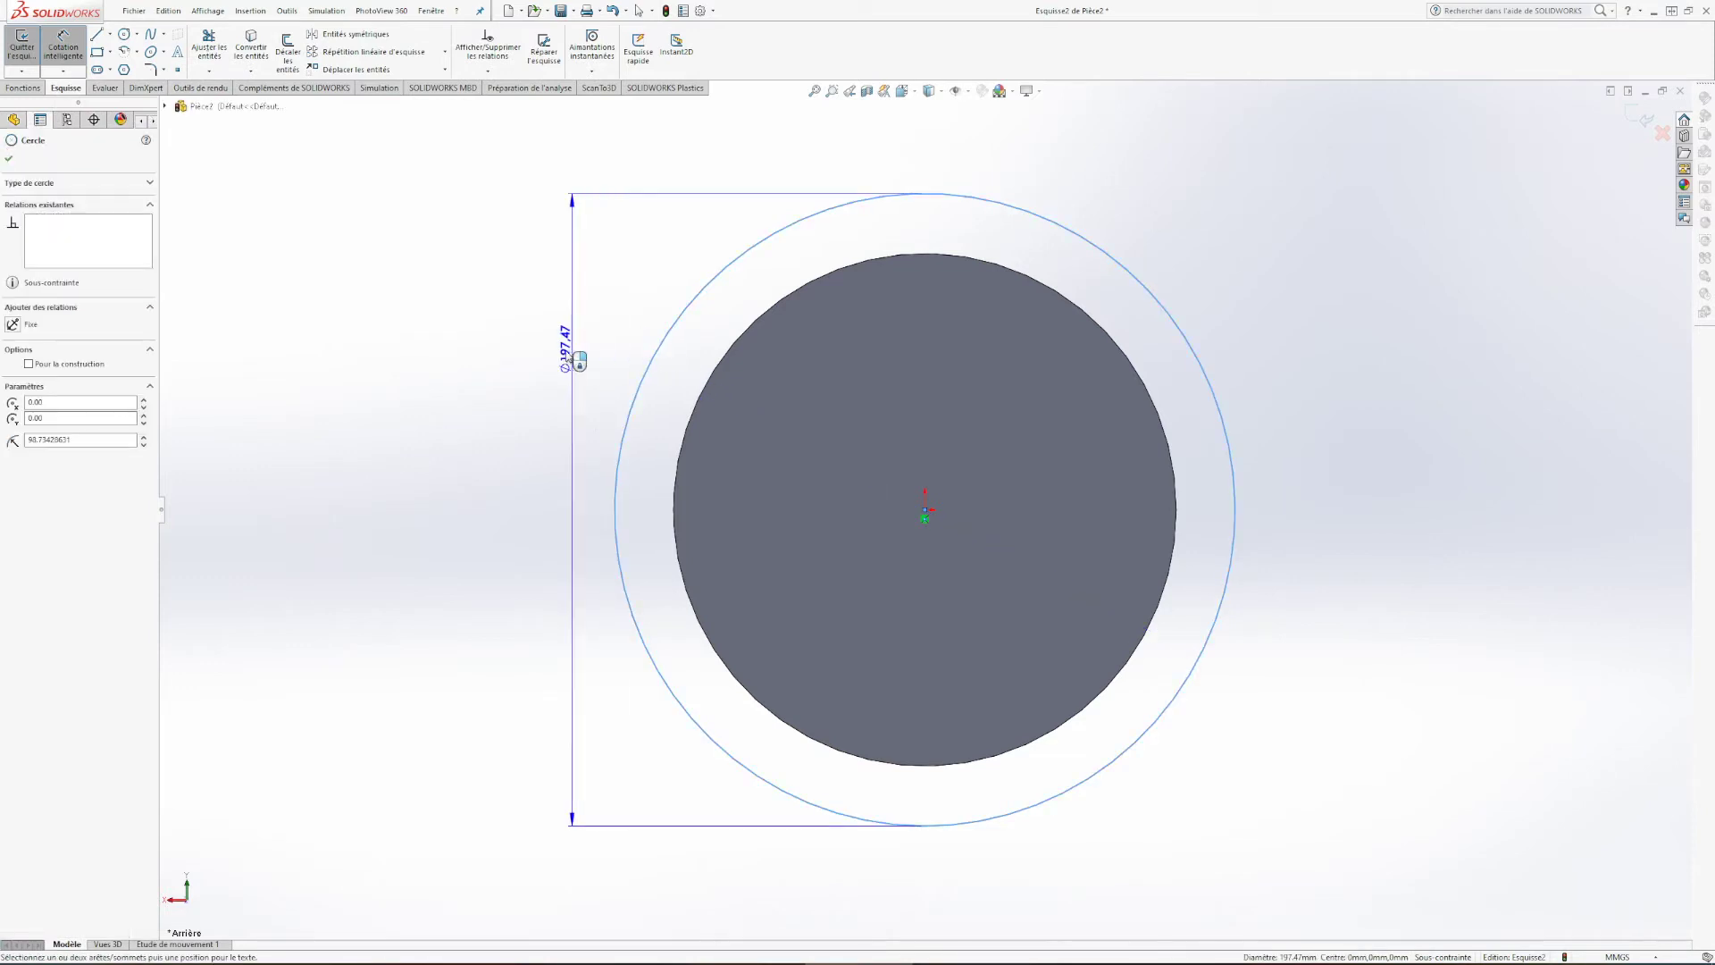
{"action": "left_click", "coordinate": [527, 449]}
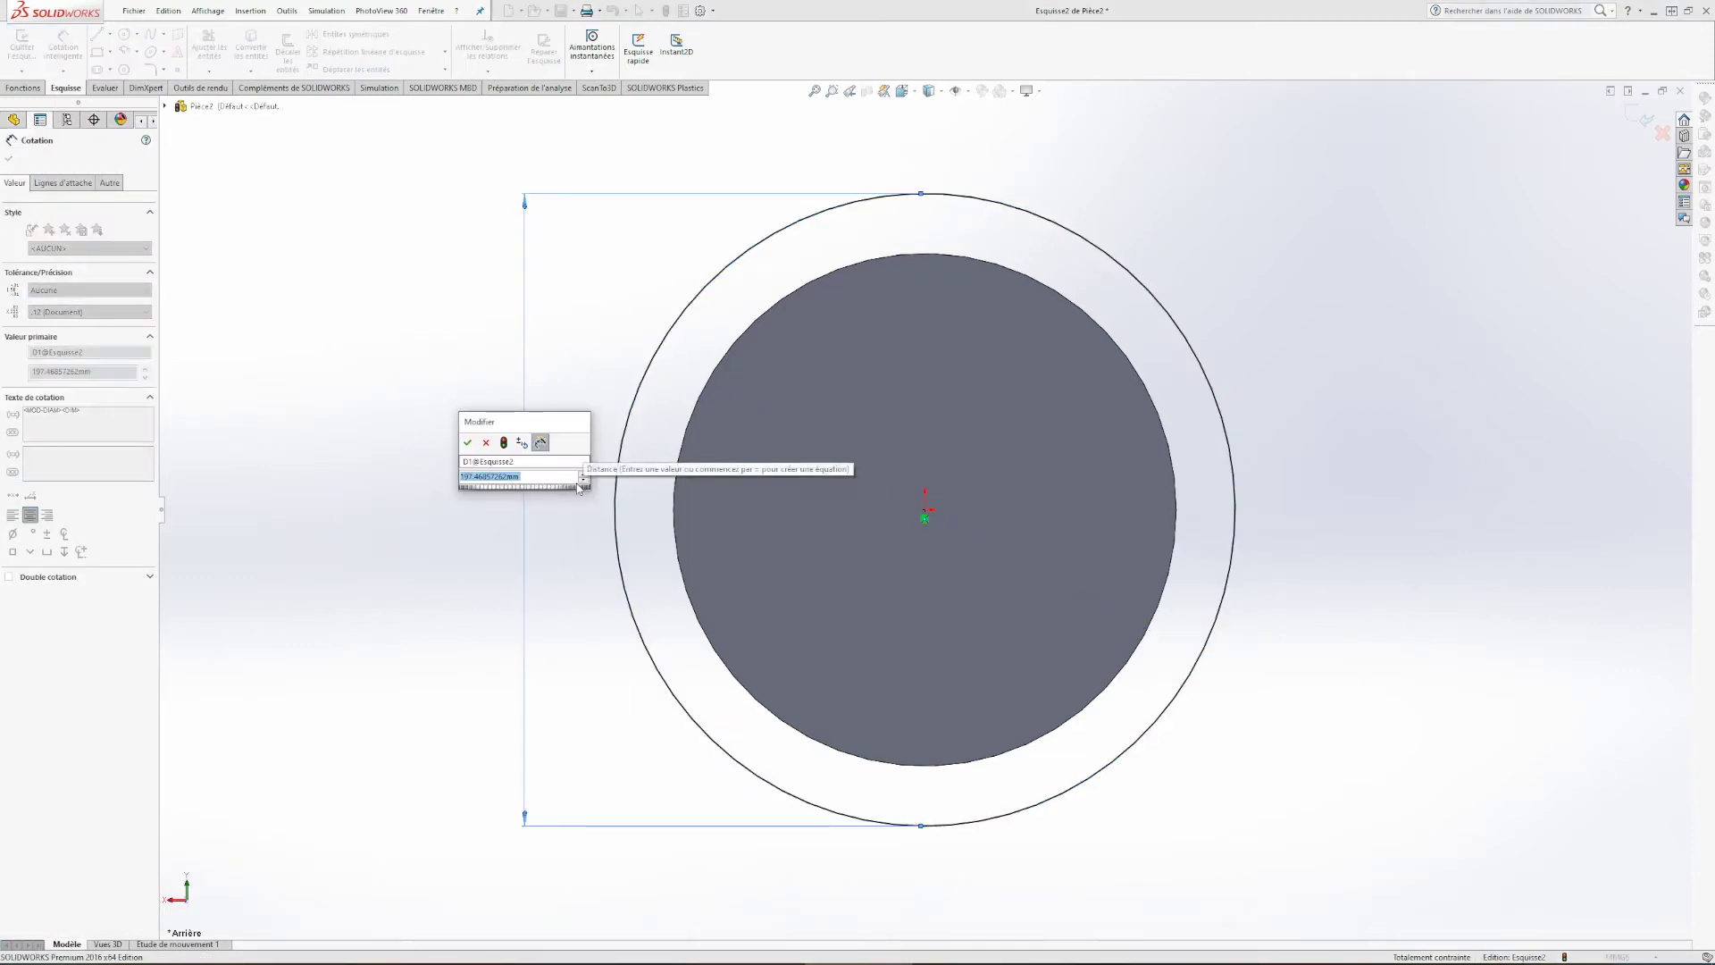
{"action": "type", "text": "210"}
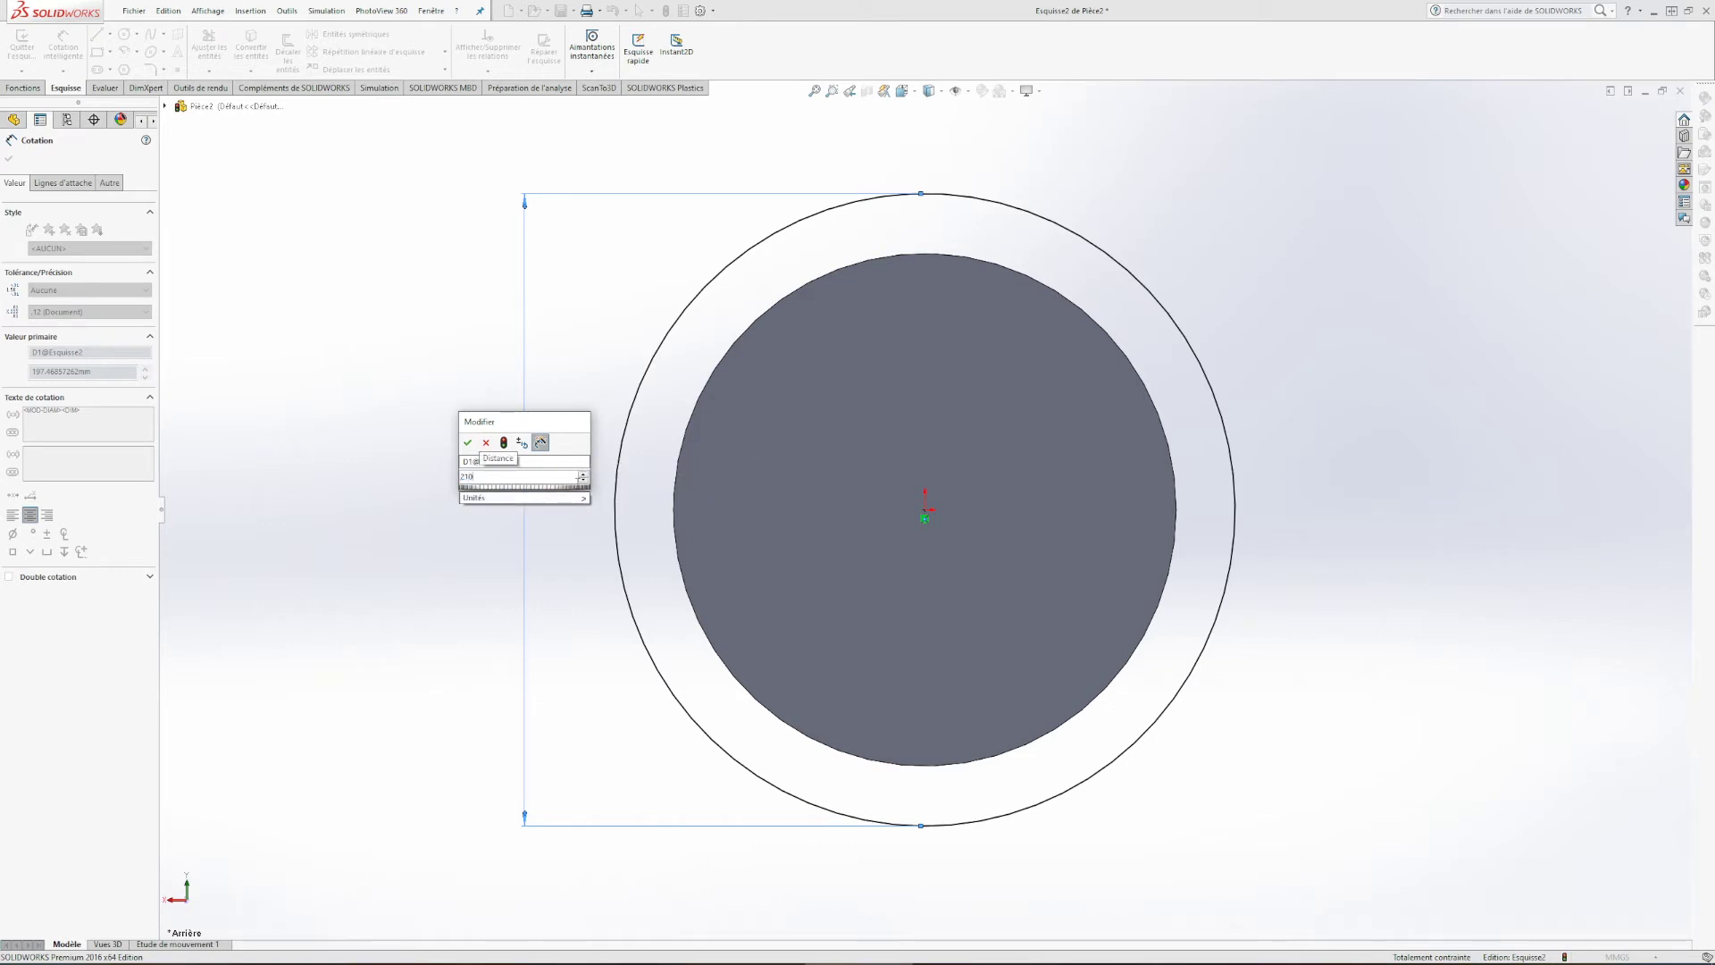
{"action": "key", "text": "Return"}
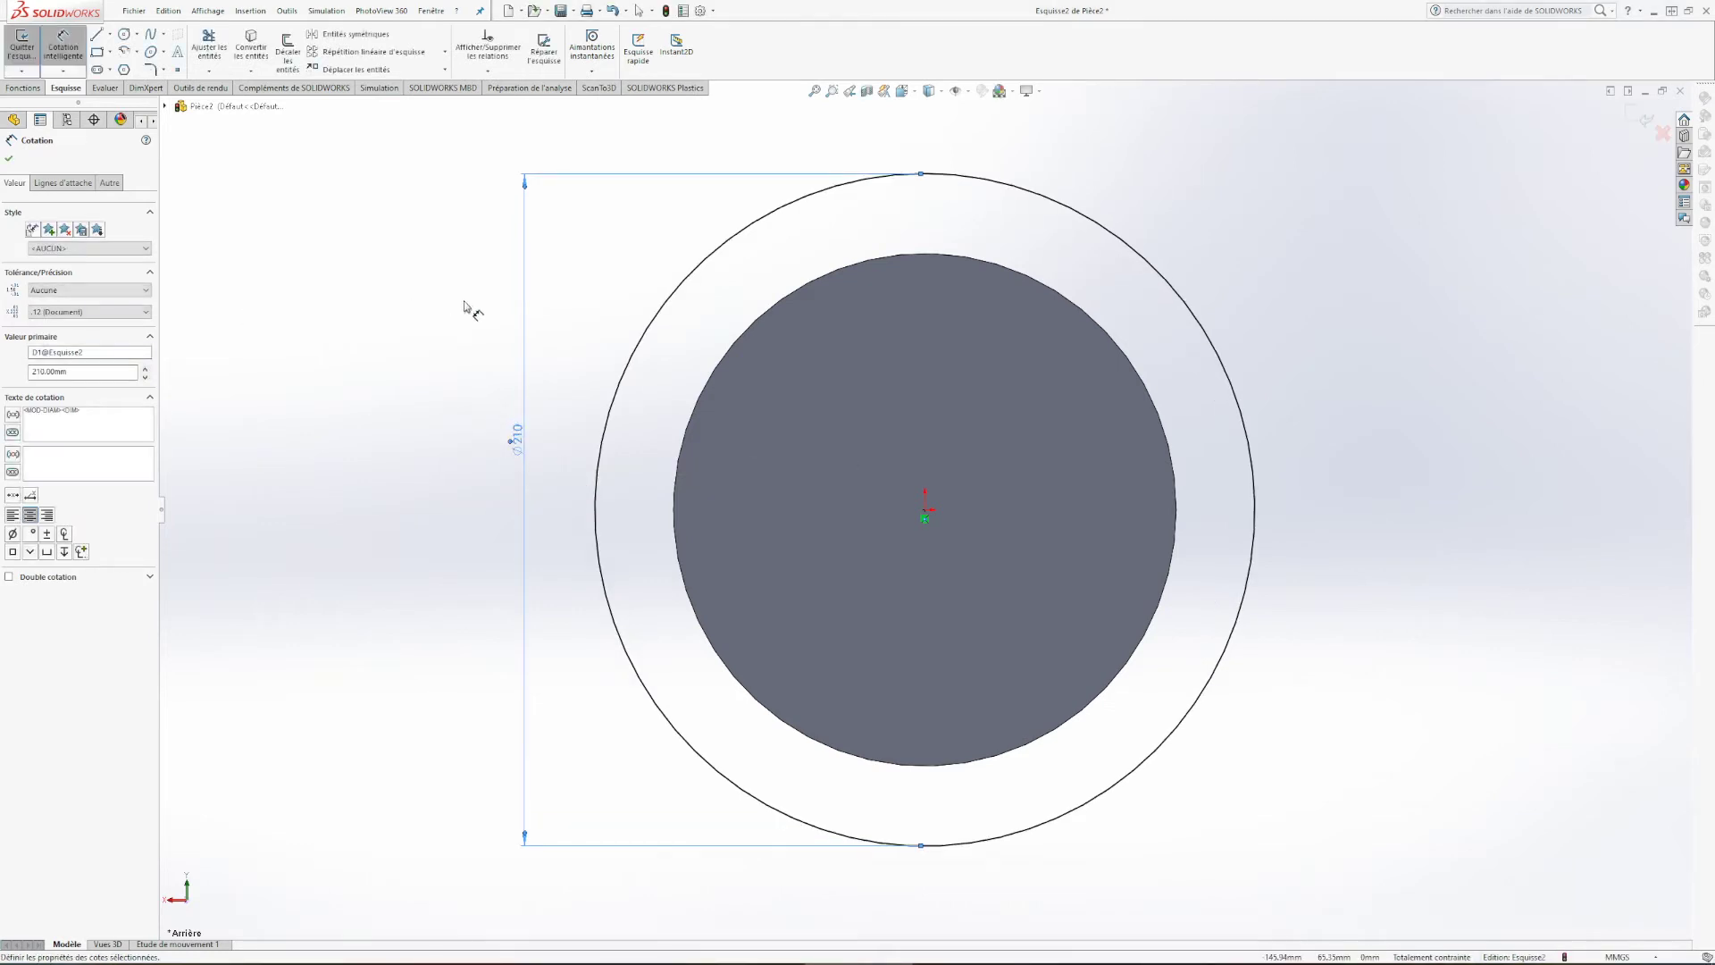
Step: Close the sketch and extrude the 210 mm circle 15 mm away from the cylinder as a merged base flange
{"action": "key", "text": "z"}
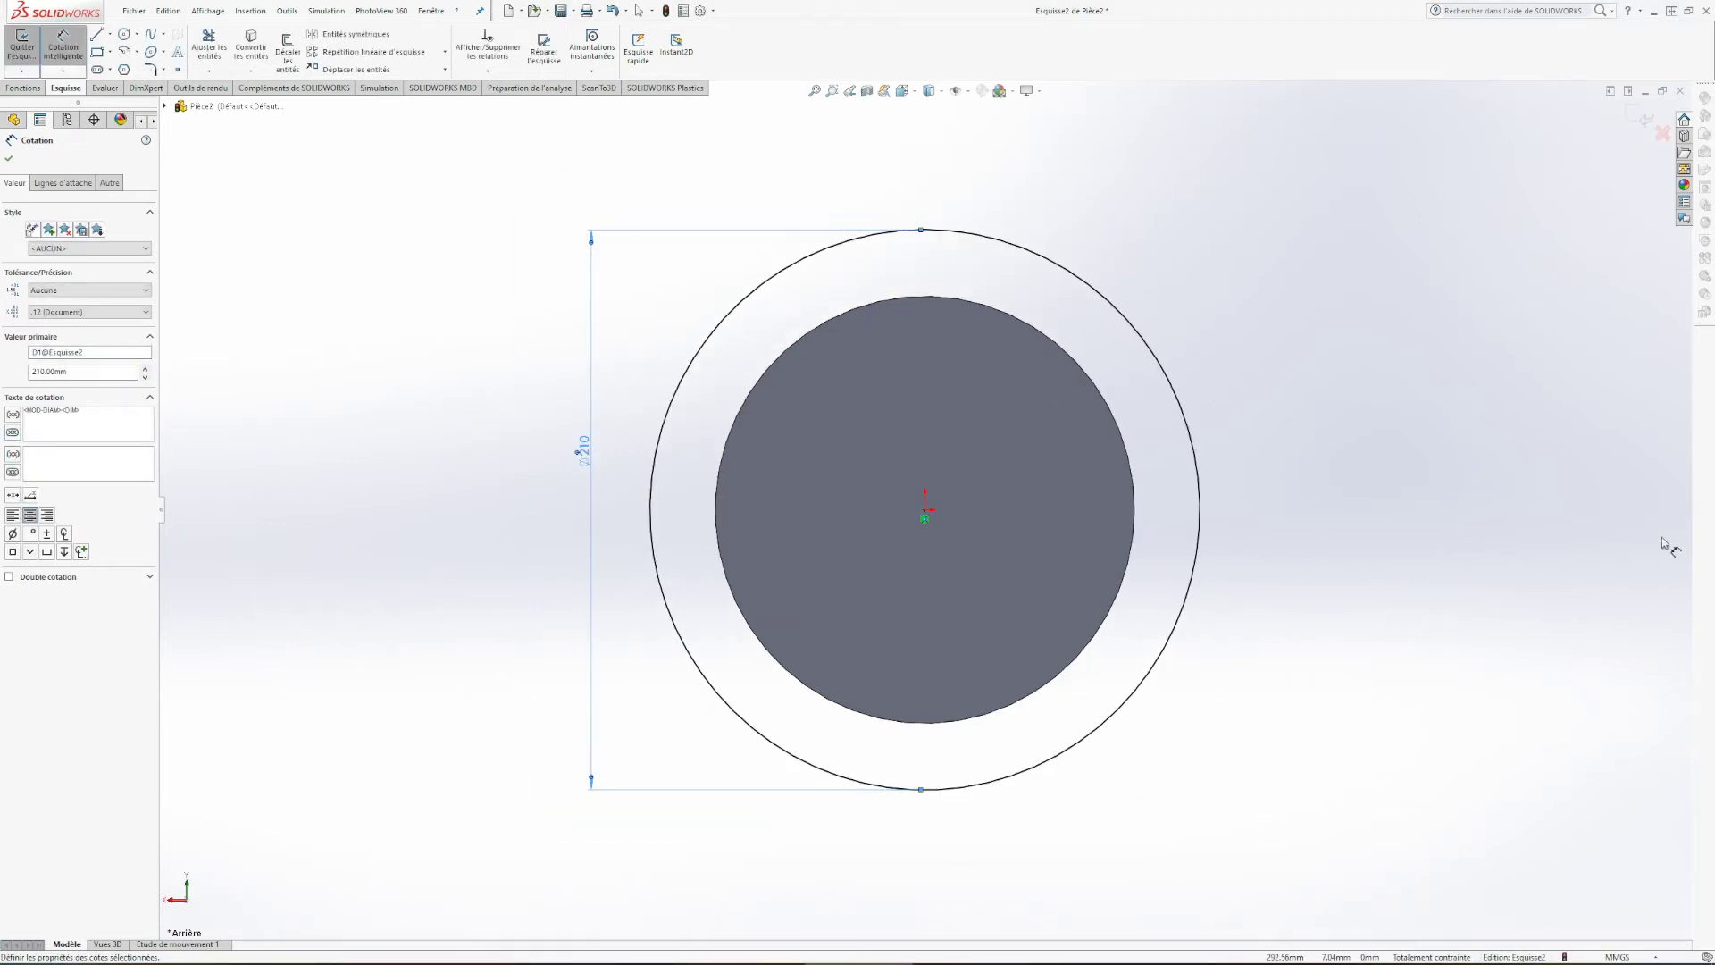
{"action": "key", "text": "z"}
{"action": "key", "text": "z"}
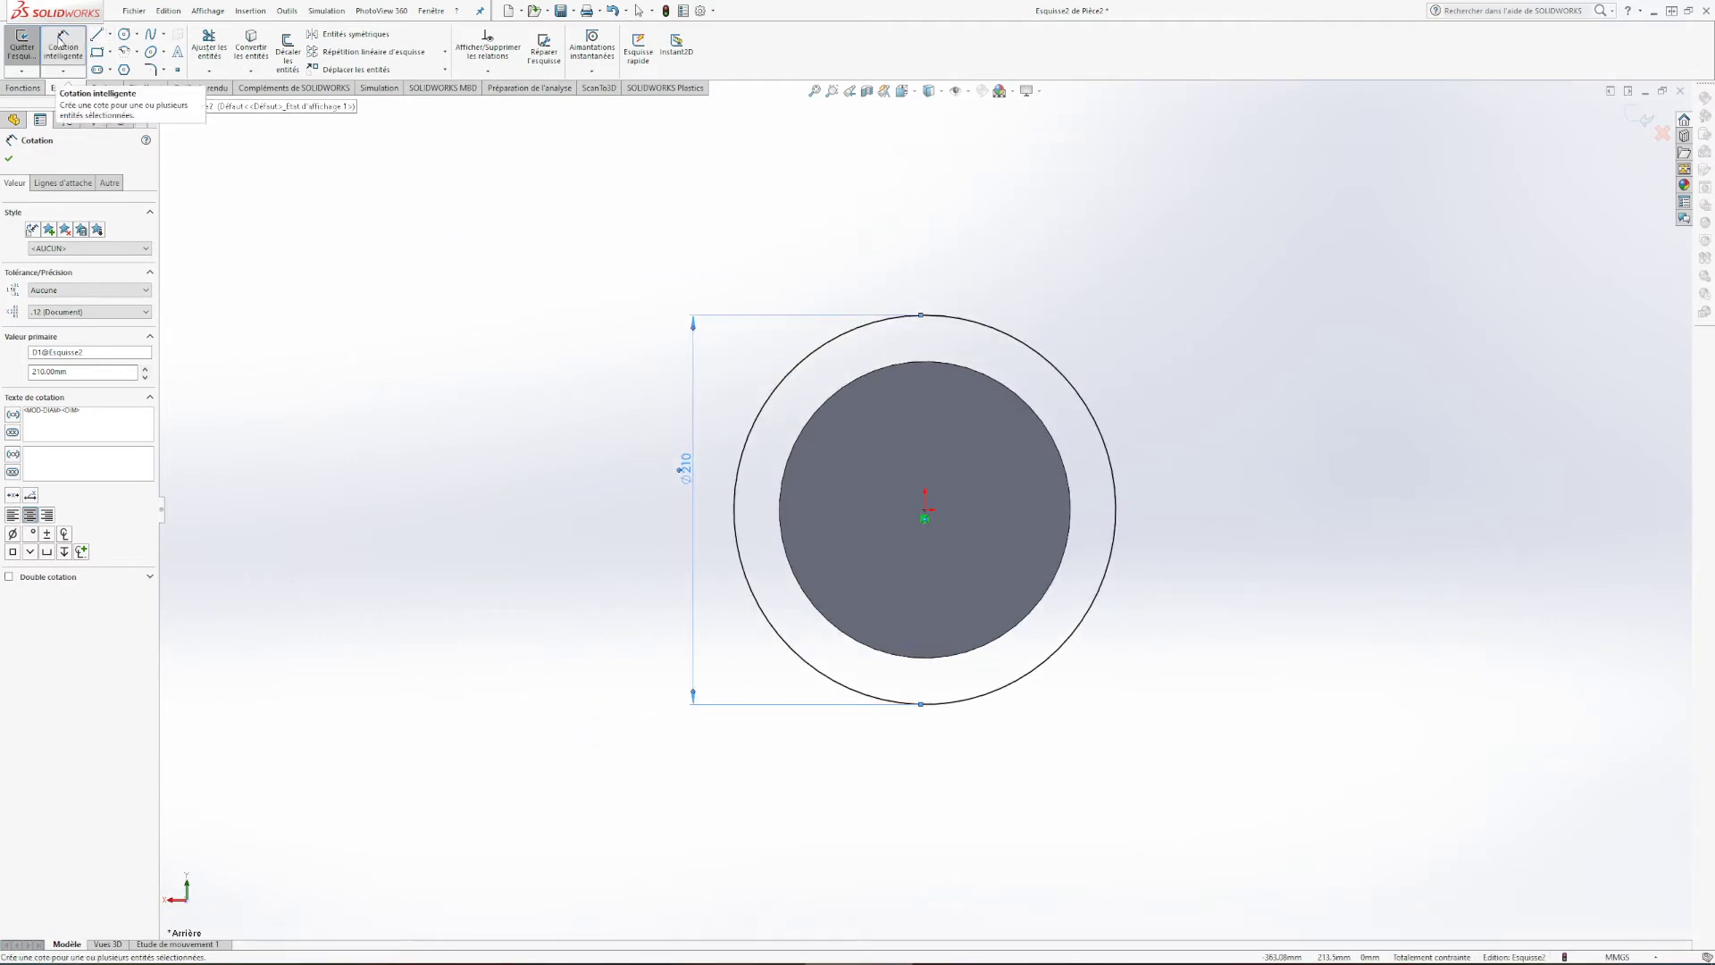
{"action": "left_click", "coordinate": [22, 45]}
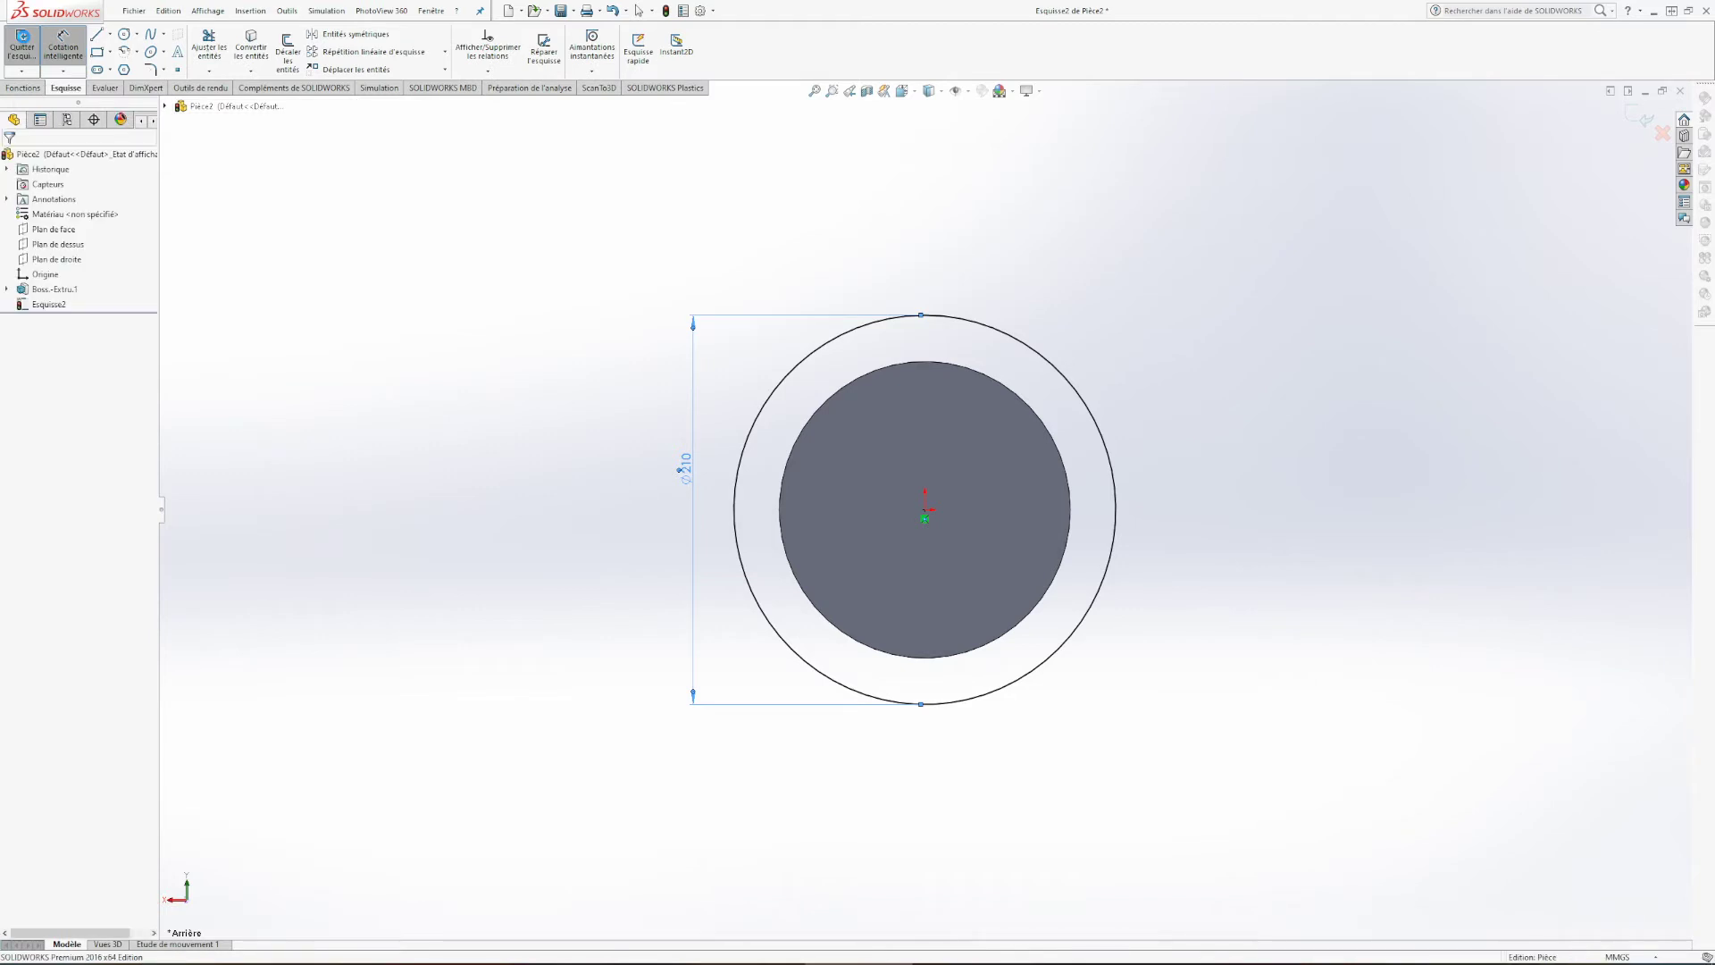
{"action": "left_click", "coordinate": [23, 88]}
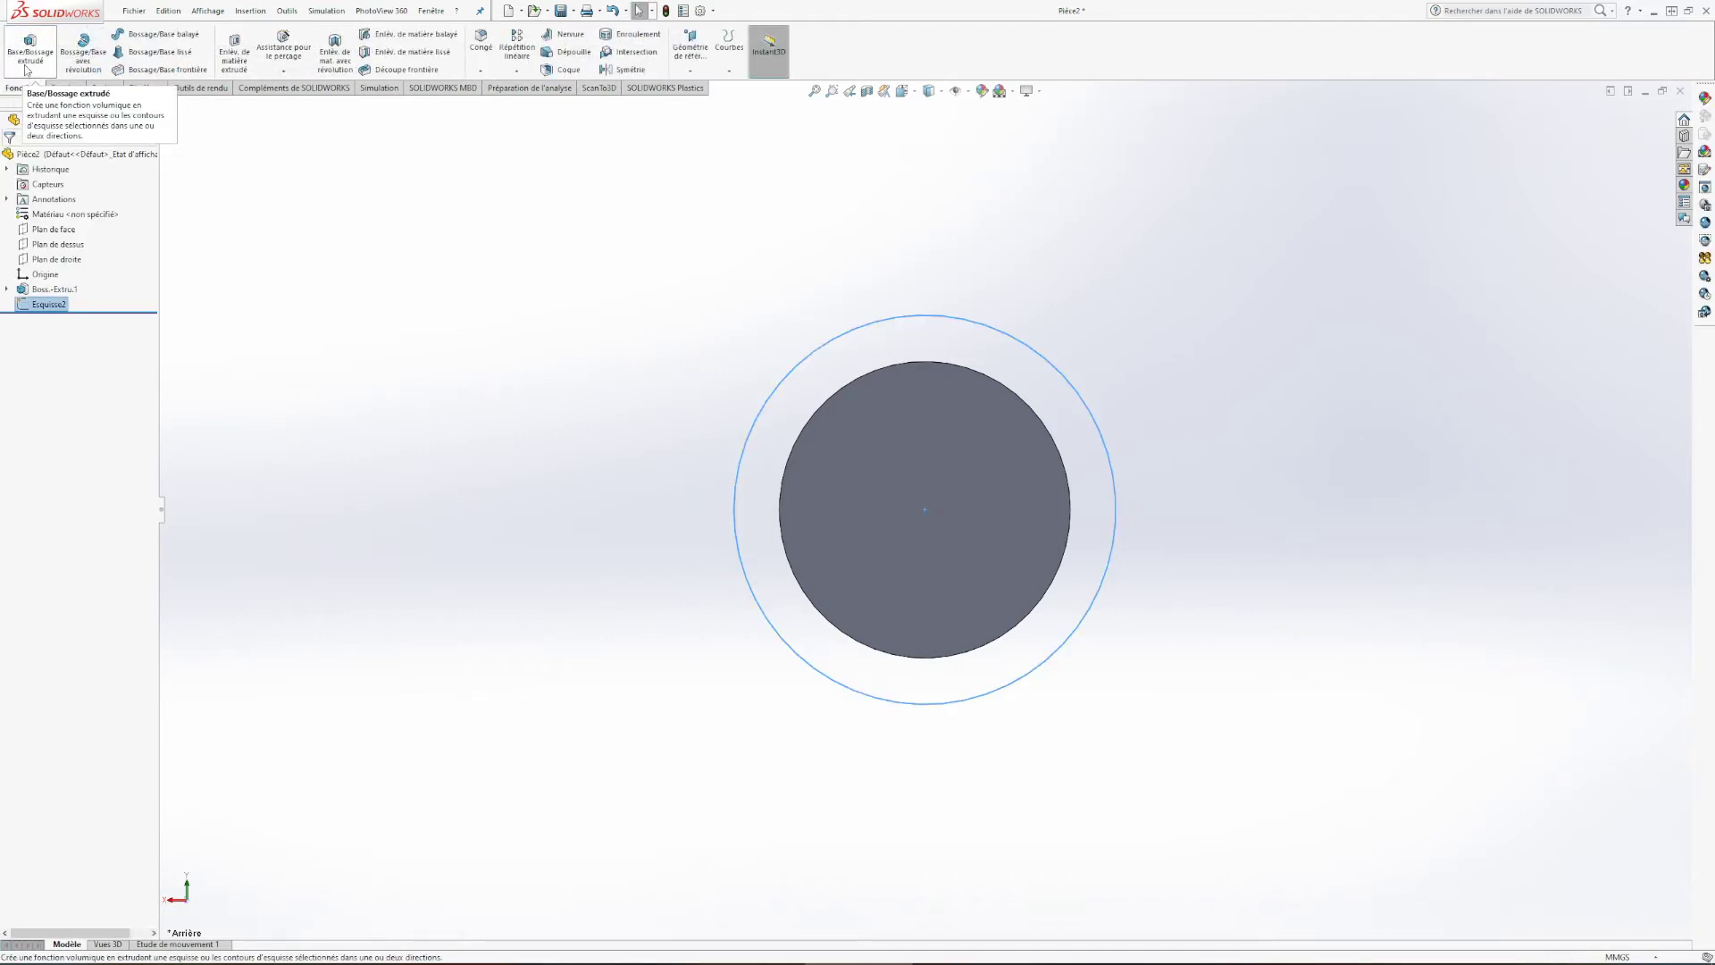
{"action": "left_click", "coordinate": [29, 67]}
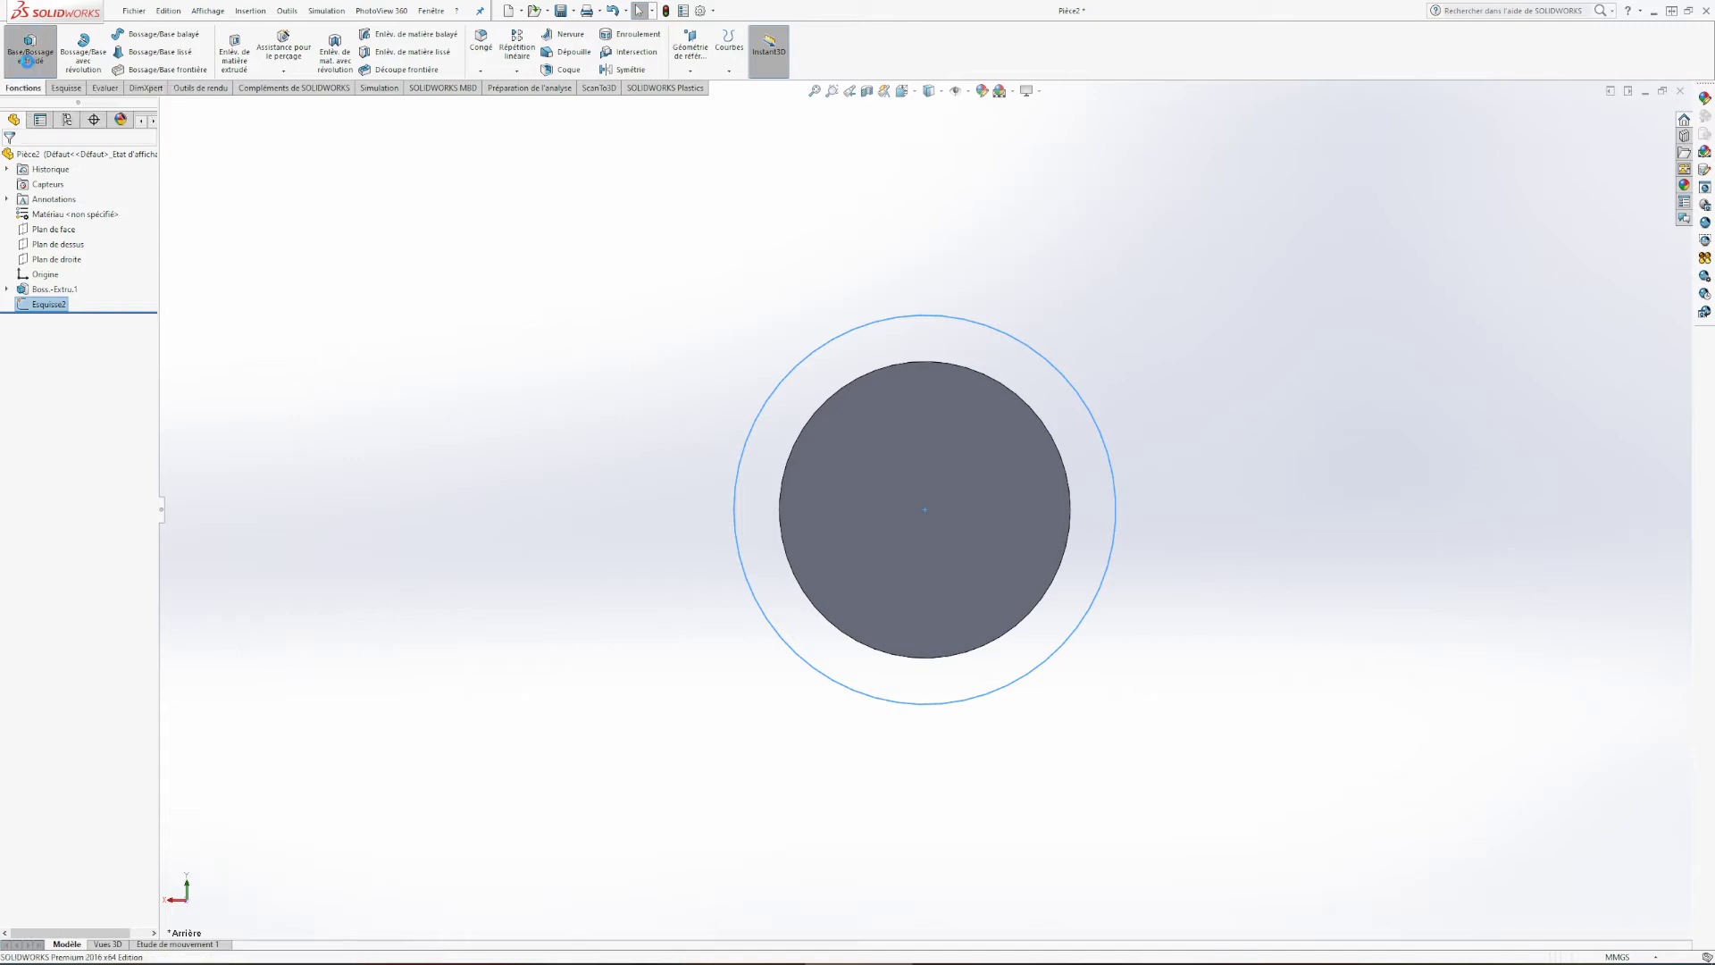
{"action": "middle_click_drag", "start_coordinate": [529, 278], "coordinate": [440, 576]}
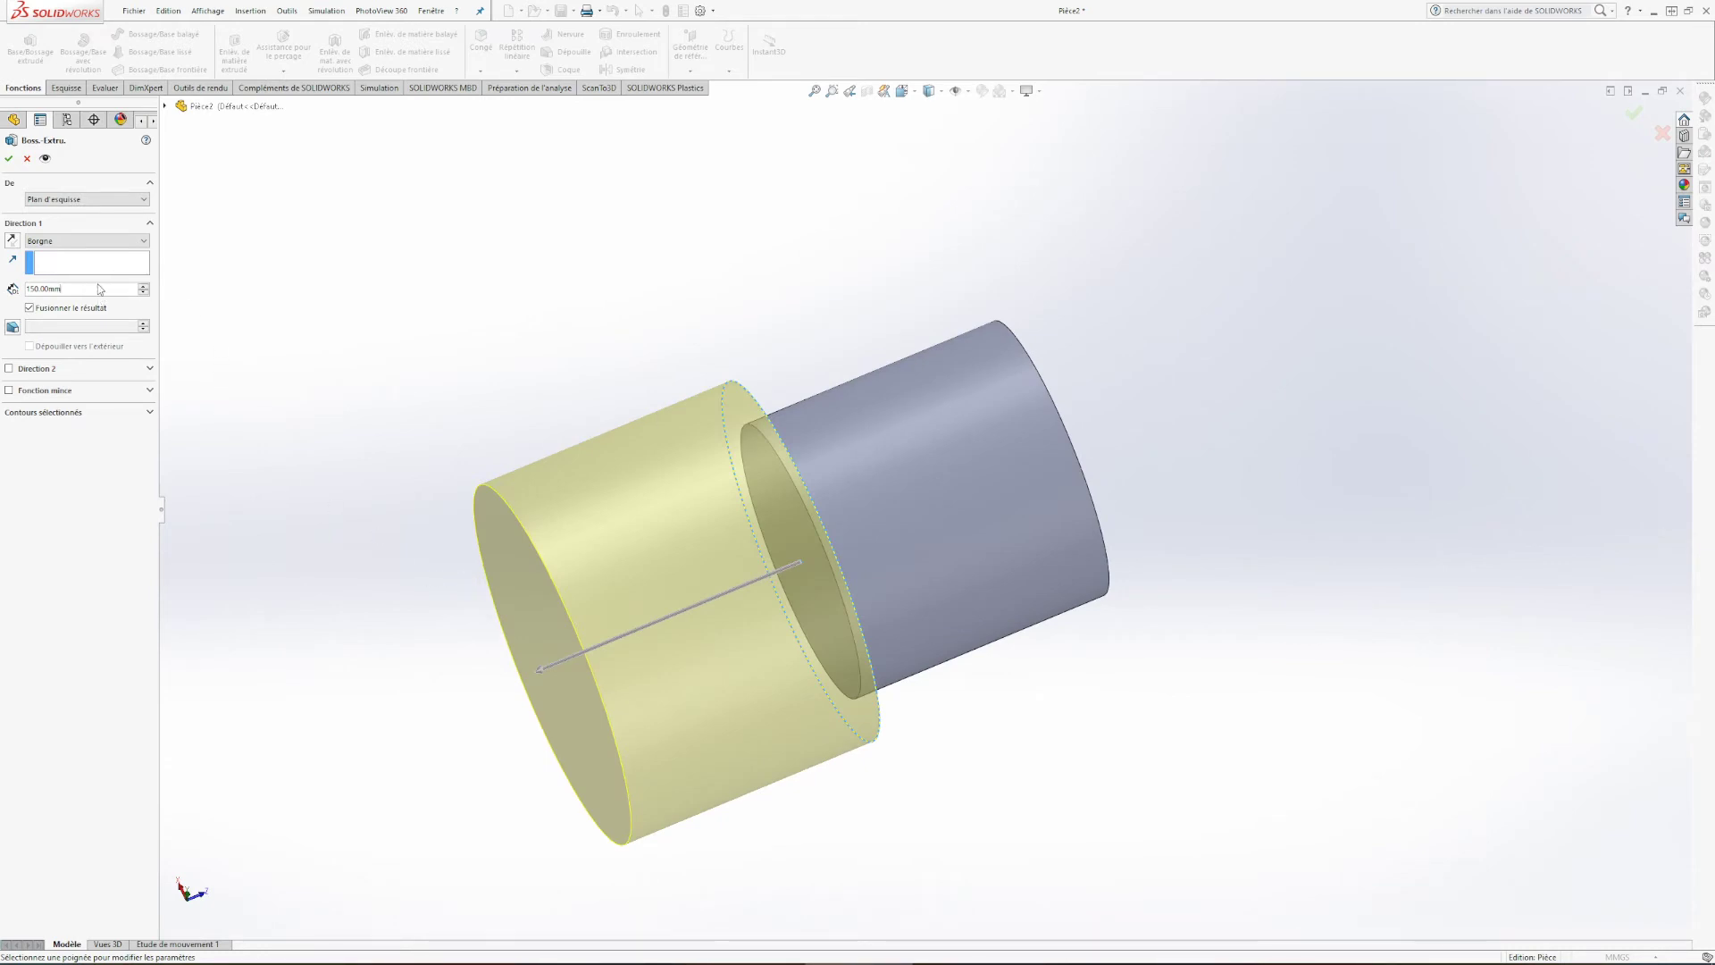
{"action": "type", "text": "15"}
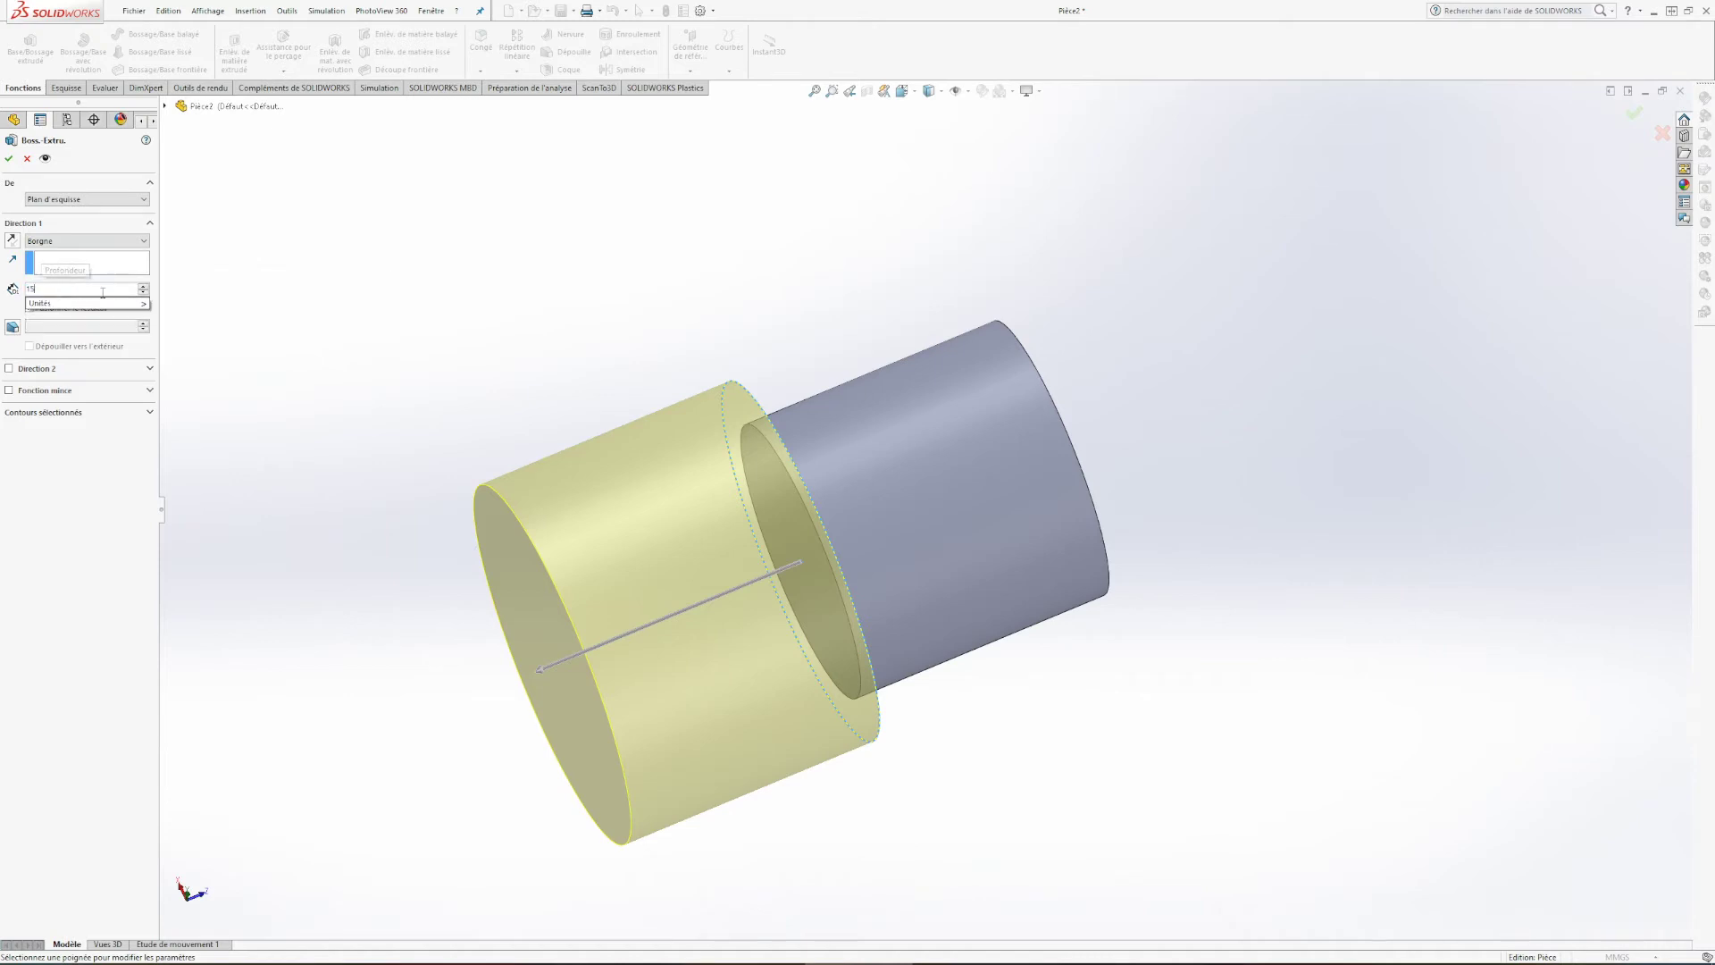
{"action": "key", "text": "Return"}
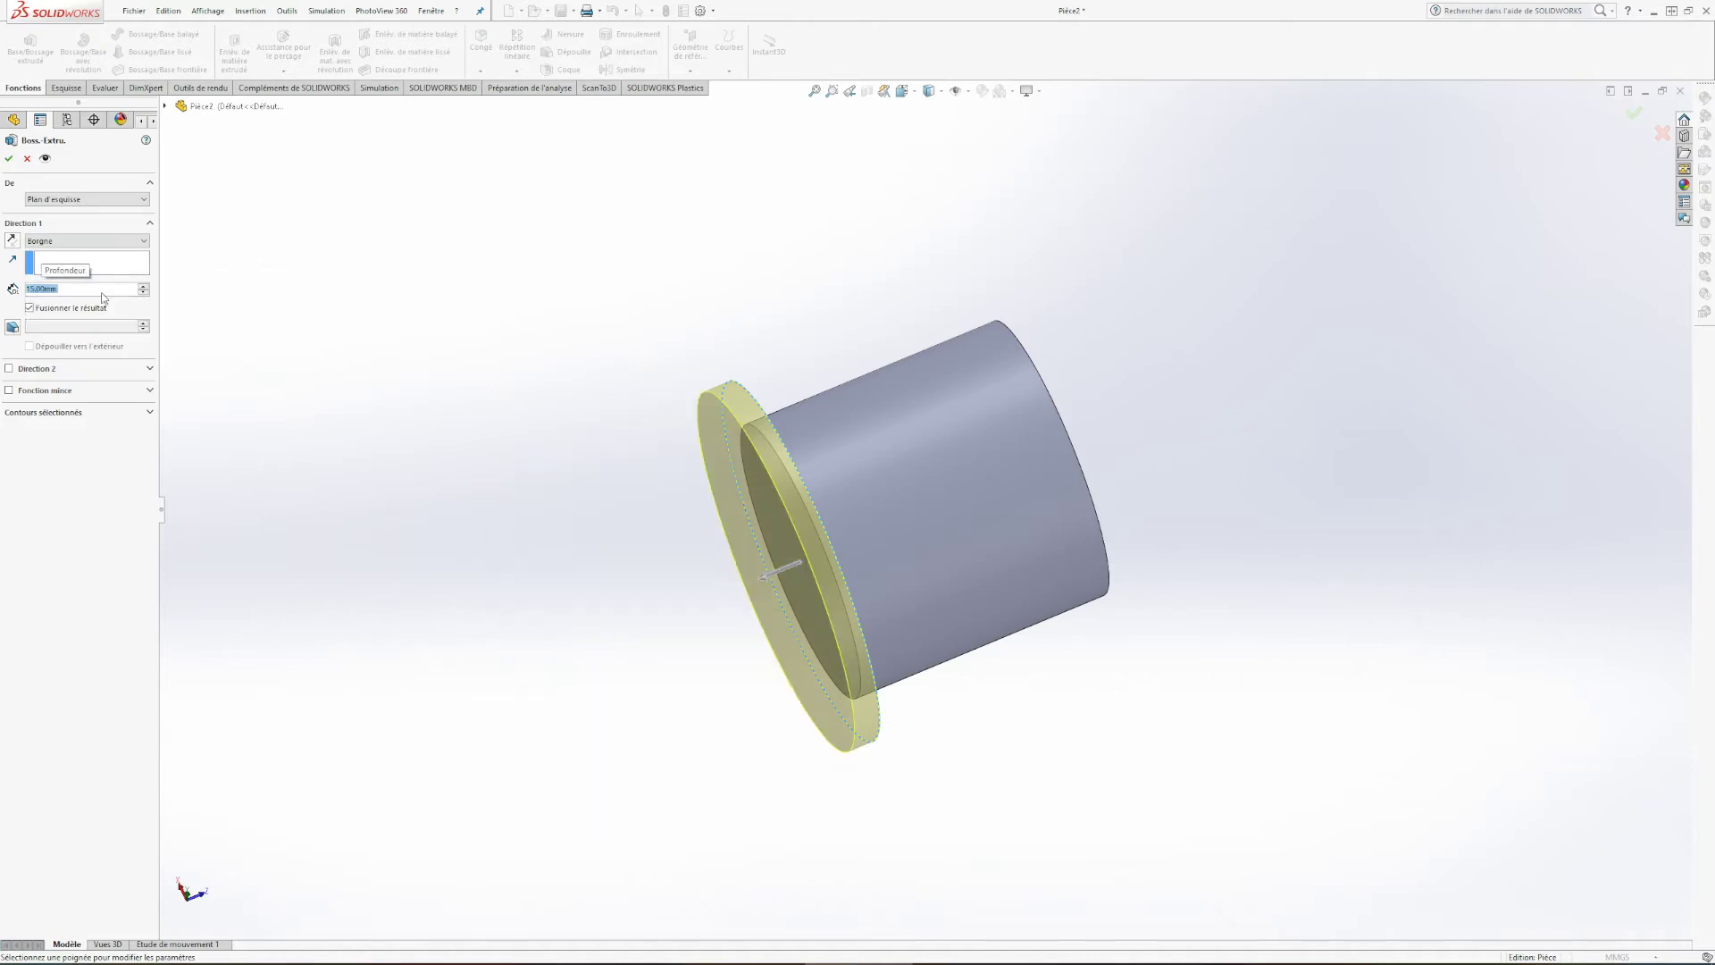
{"action": "left_click", "coordinate": [8, 158]}
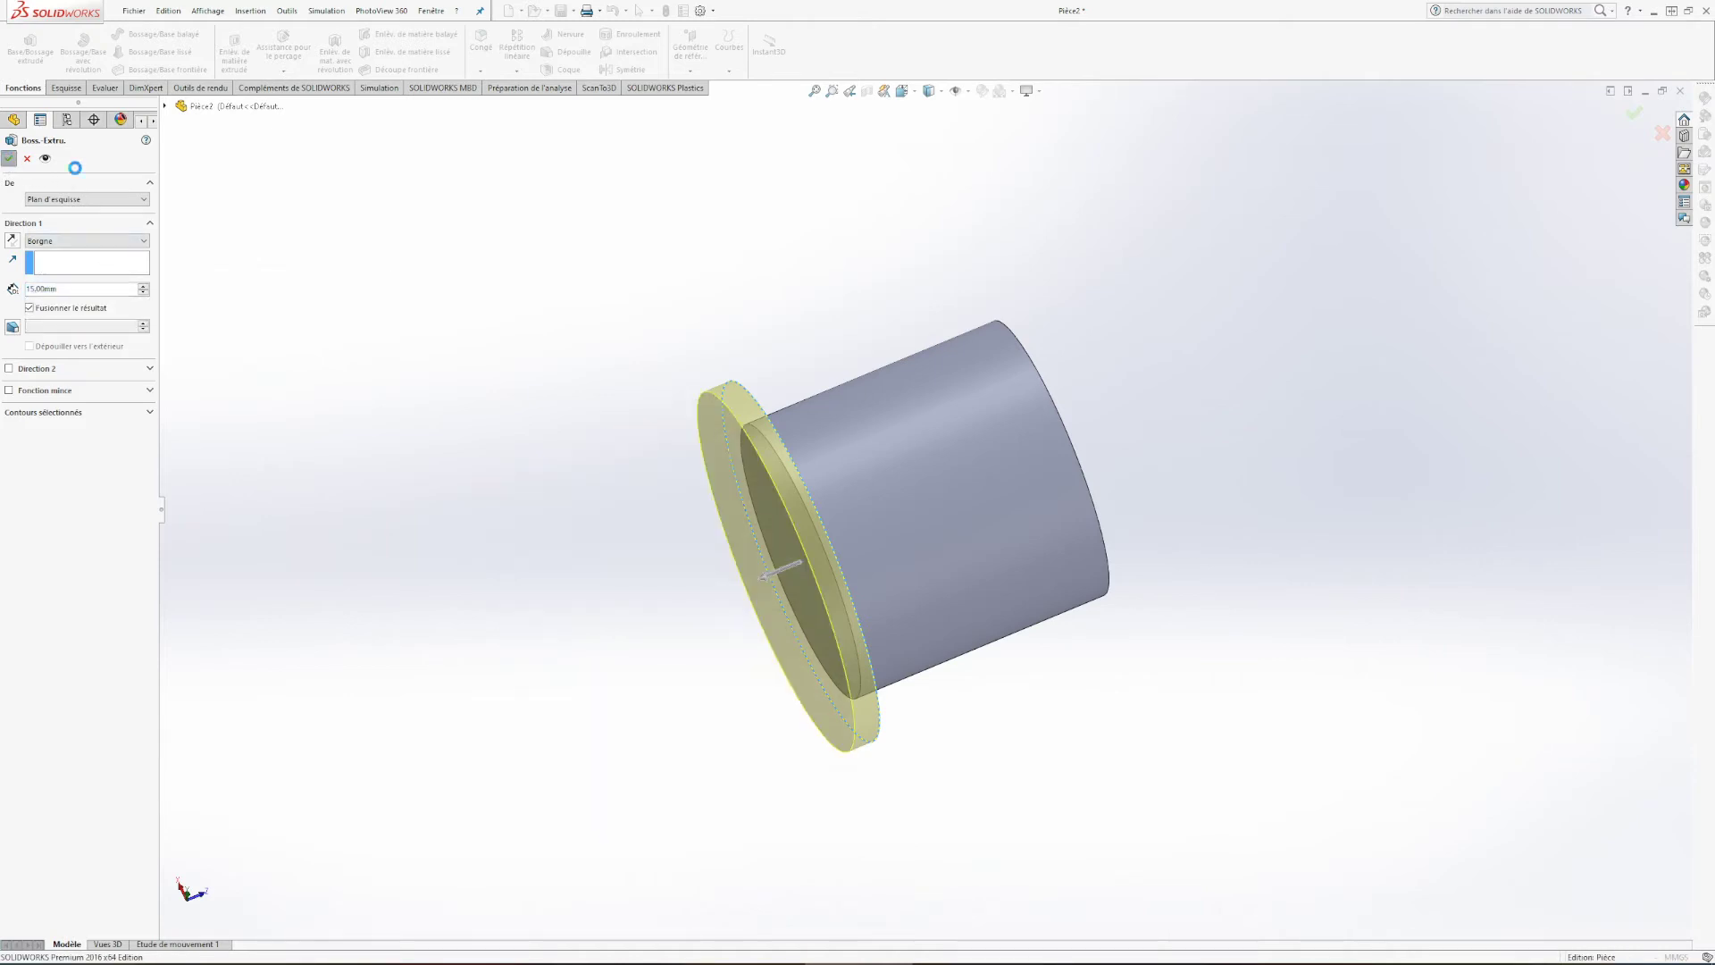
{"action": "middle_click_drag", "start_coordinate": [770, 293], "coordinate": [1217, 705]}
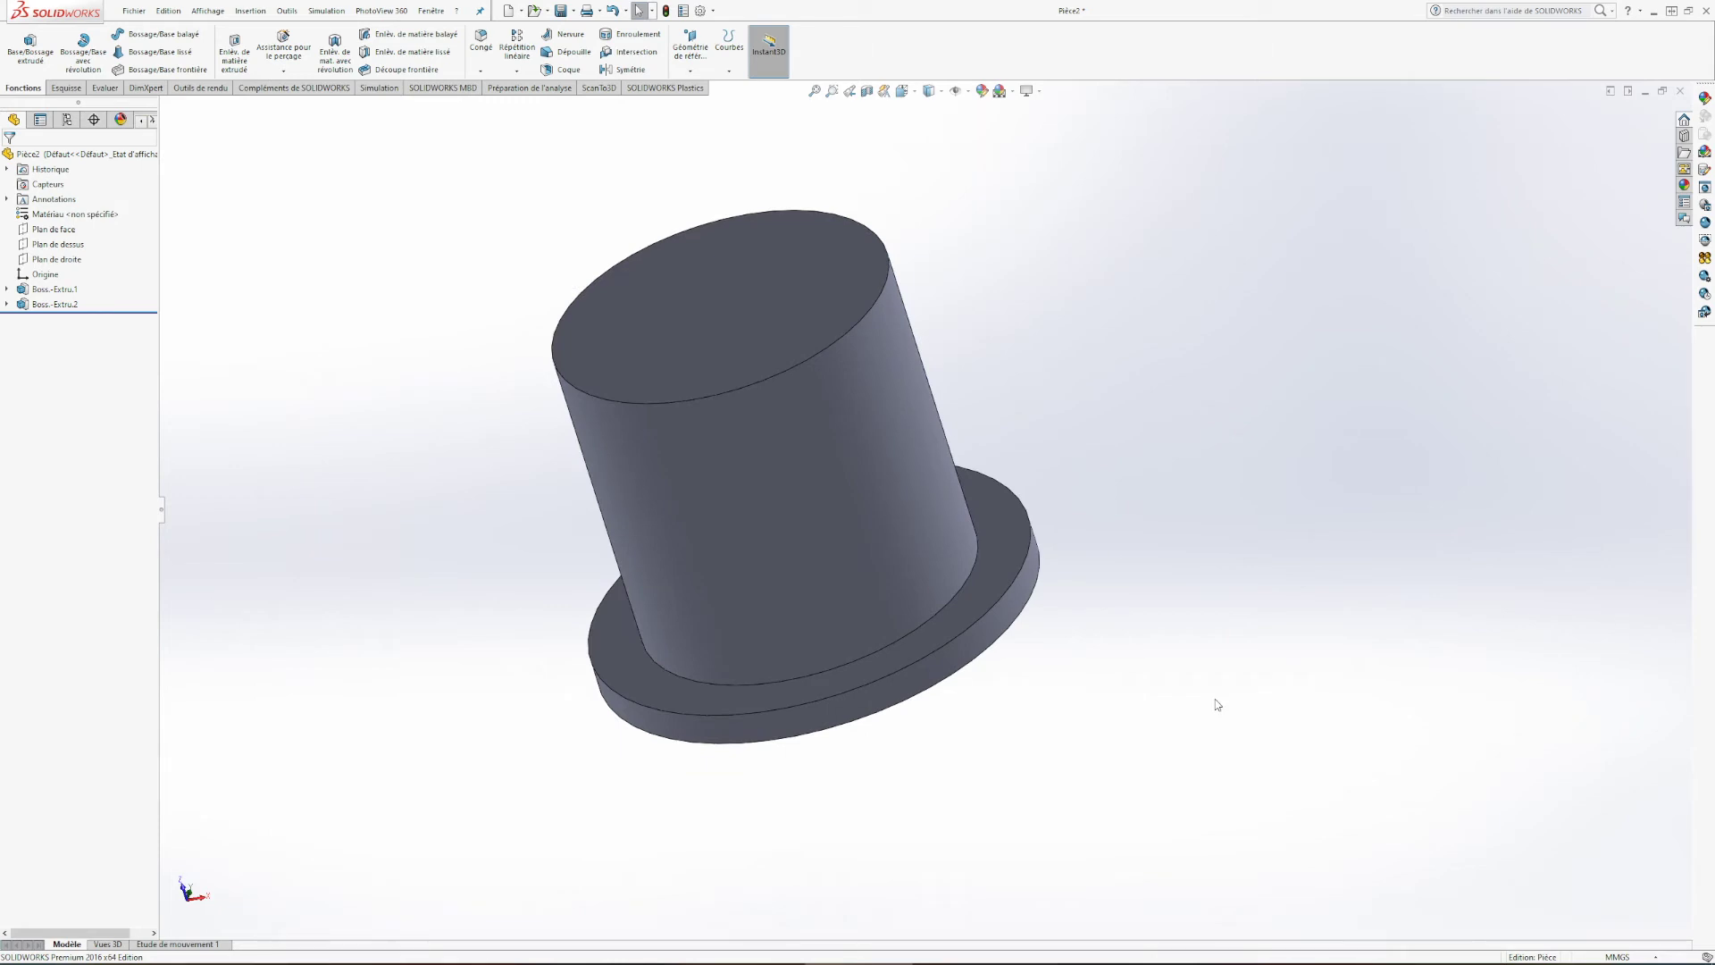
Step: Start a new sketch on the flange's flat underside and orient the view normal to it
{"action": "middle_click_drag", "start_coordinate": [1217, 705], "coordinate": [1193, 700]}
{"action": "middle_click_drag", "start_coordinate": [851, 705], "coordinate": [849, 553]}
{"action": "left_click", "coordinate": [848, 554]}
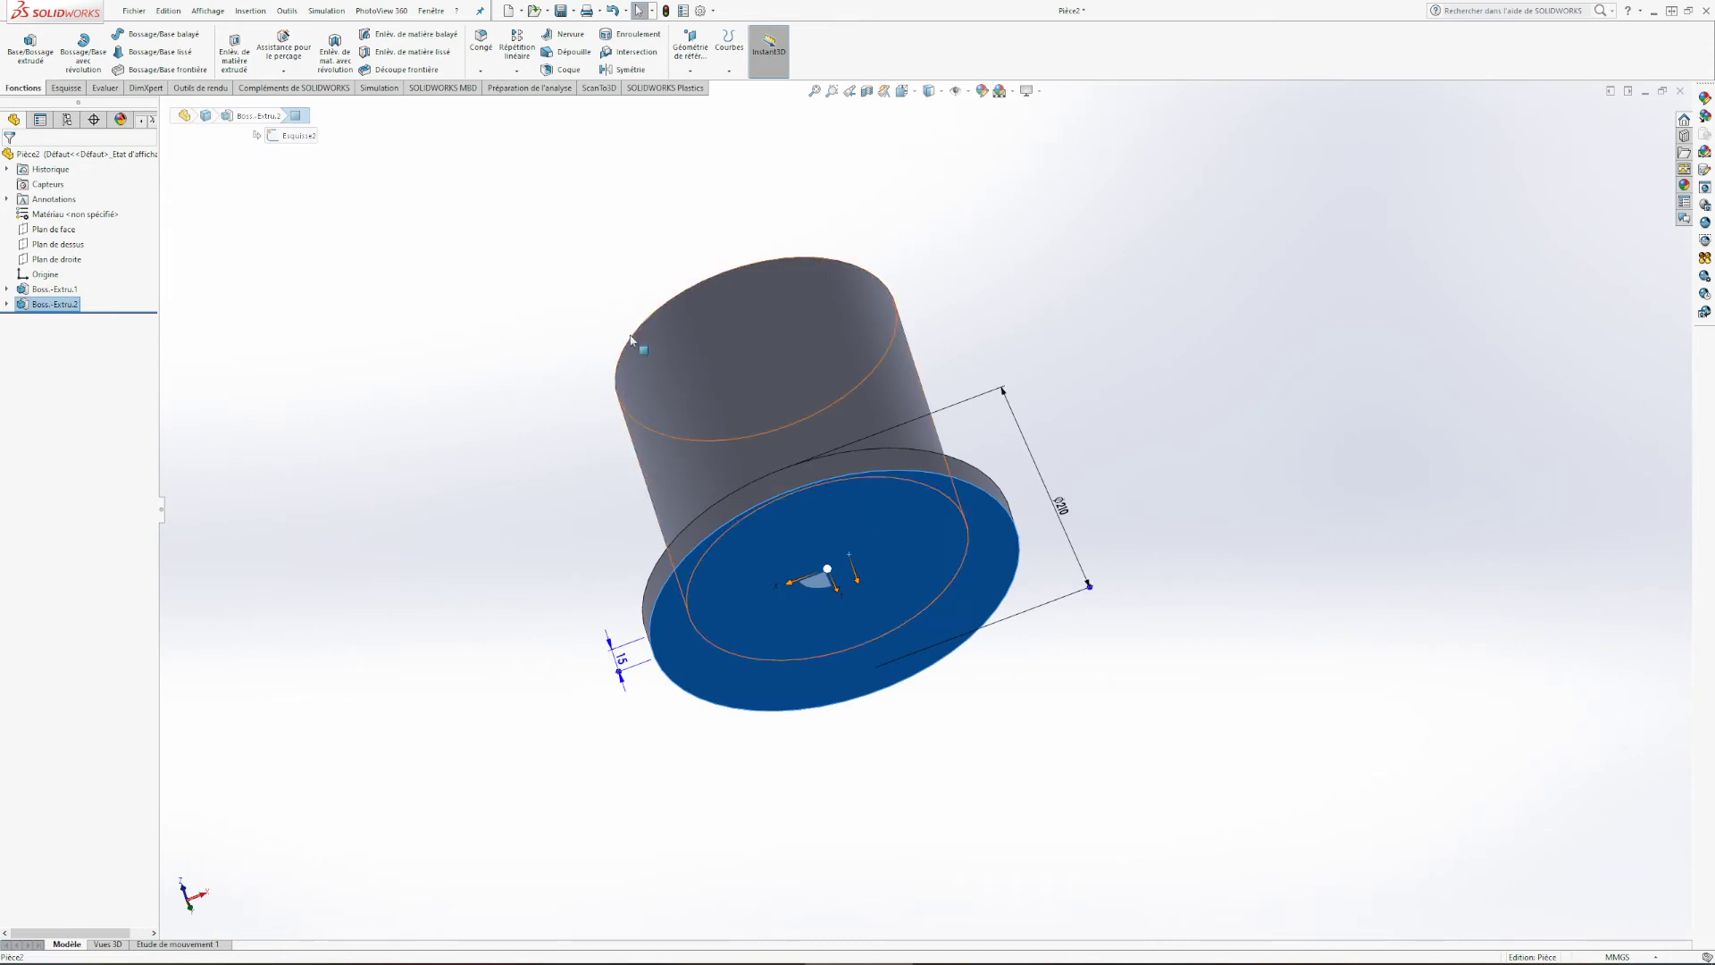
{"action": "left_click", "coordinate": [902, 91]}
{"action": "left_click", "coordinate": [978, 167]}
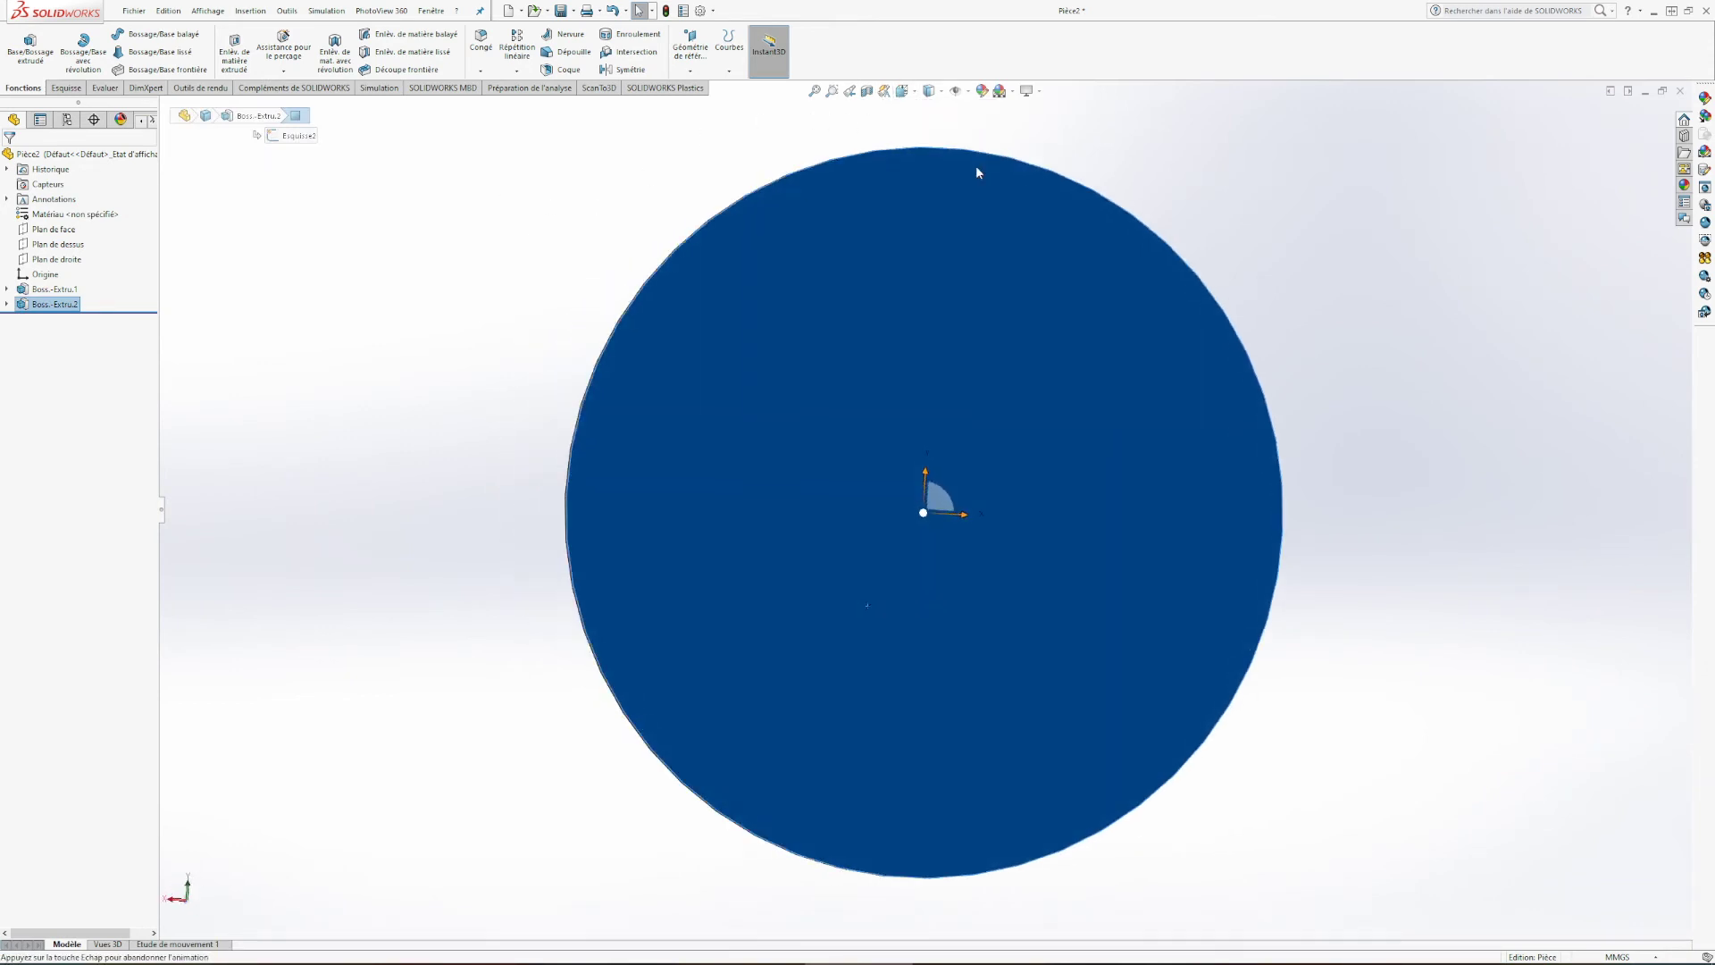
{"action": "left_click", "coordinate": [597, 245]}
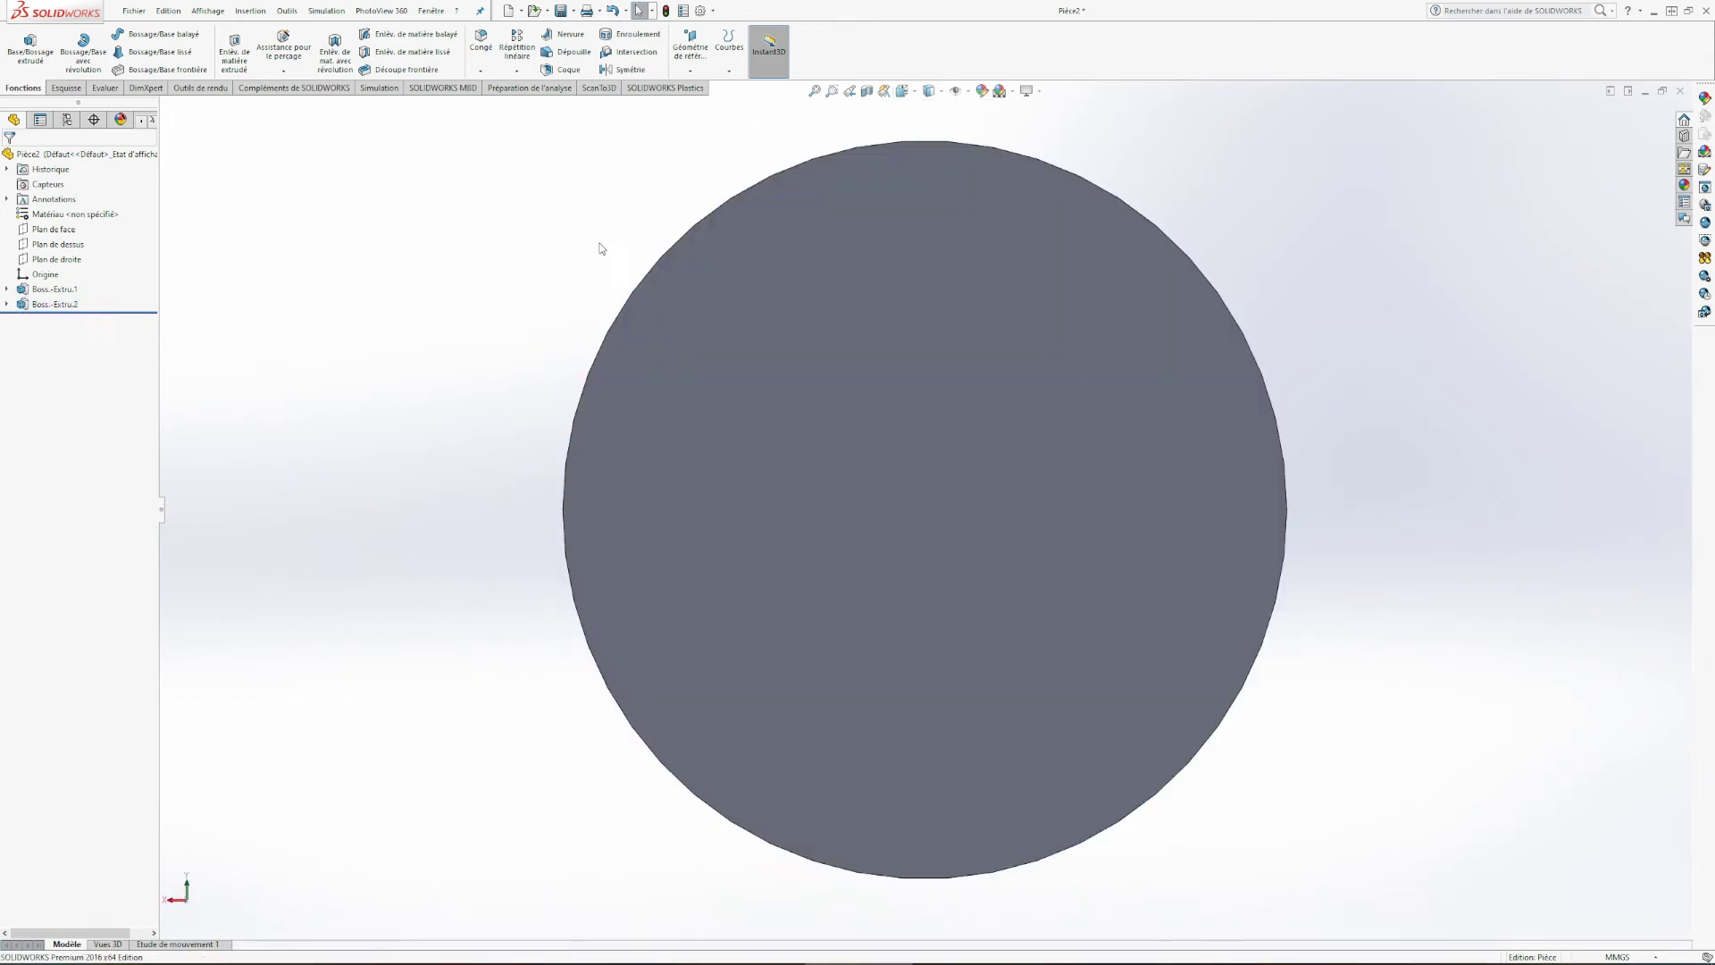
{"action": "left_click", "coordinate": [77, 89]}
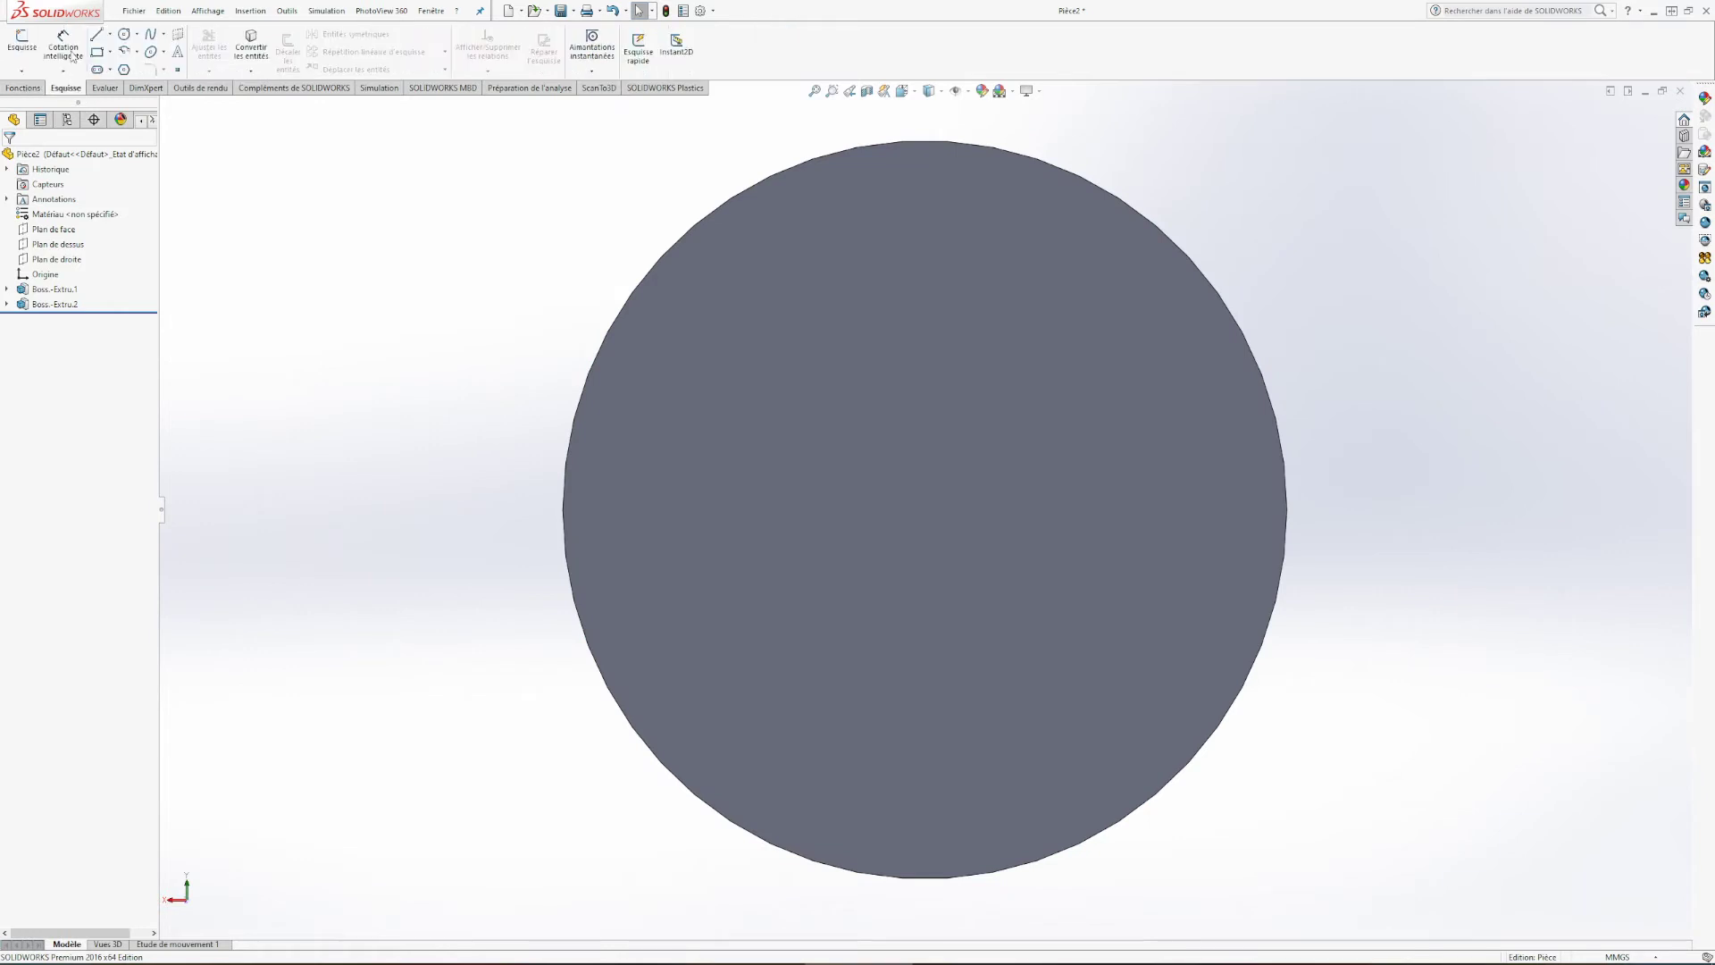
{"action": "left_click", "coordinate": [22, 43]}
{"action": "left_click", "coordinate": [738, 294]}
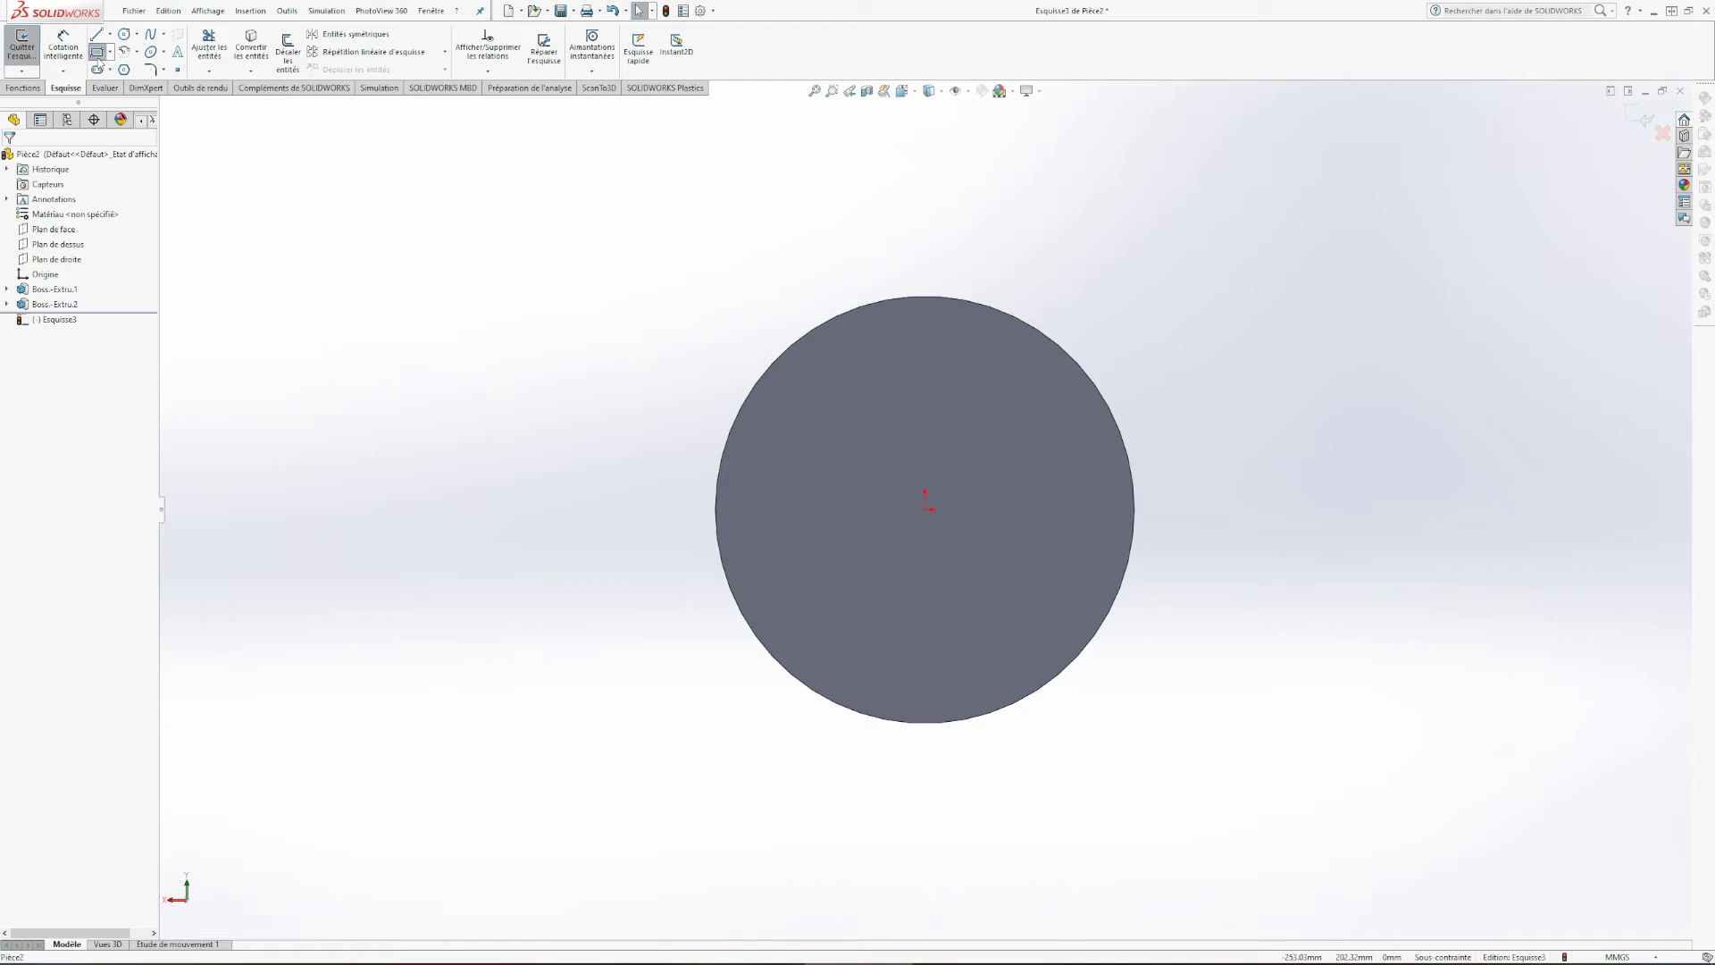
Step: Sketch a corner rectangle about 280 mm wide across the upper edge of the flange circle
{"action": "left_click", "coordinate": [97, 54]}
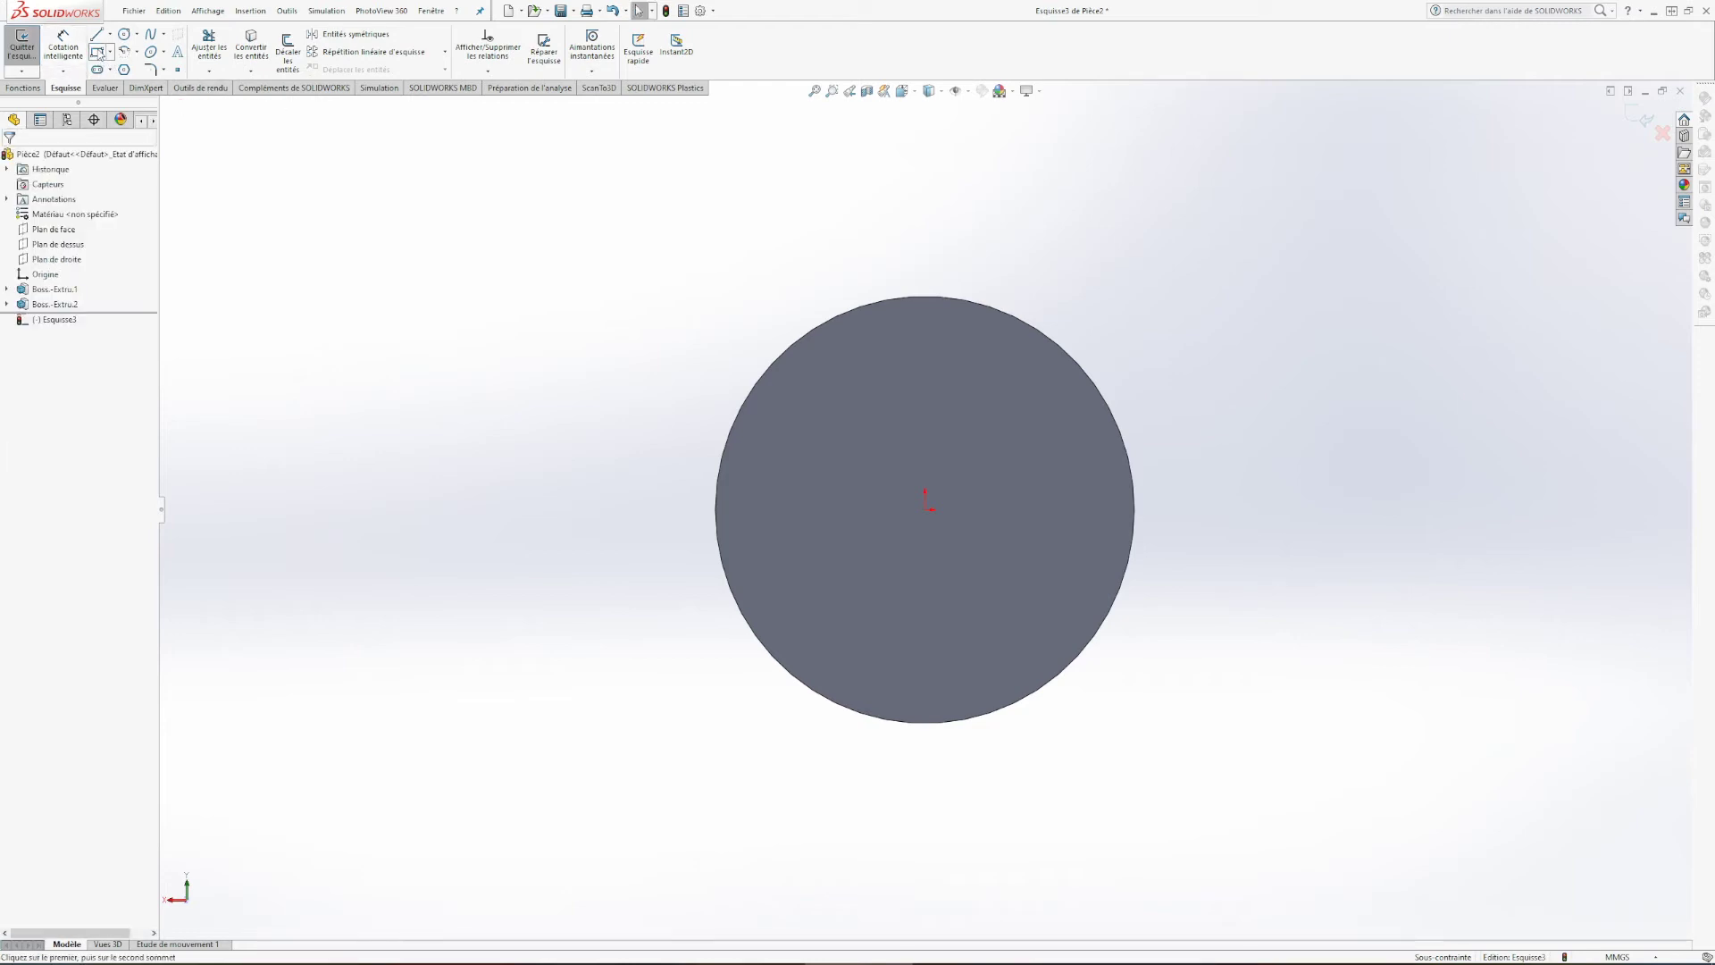
{"action": "left_click", "coordinate": [644, 229]}
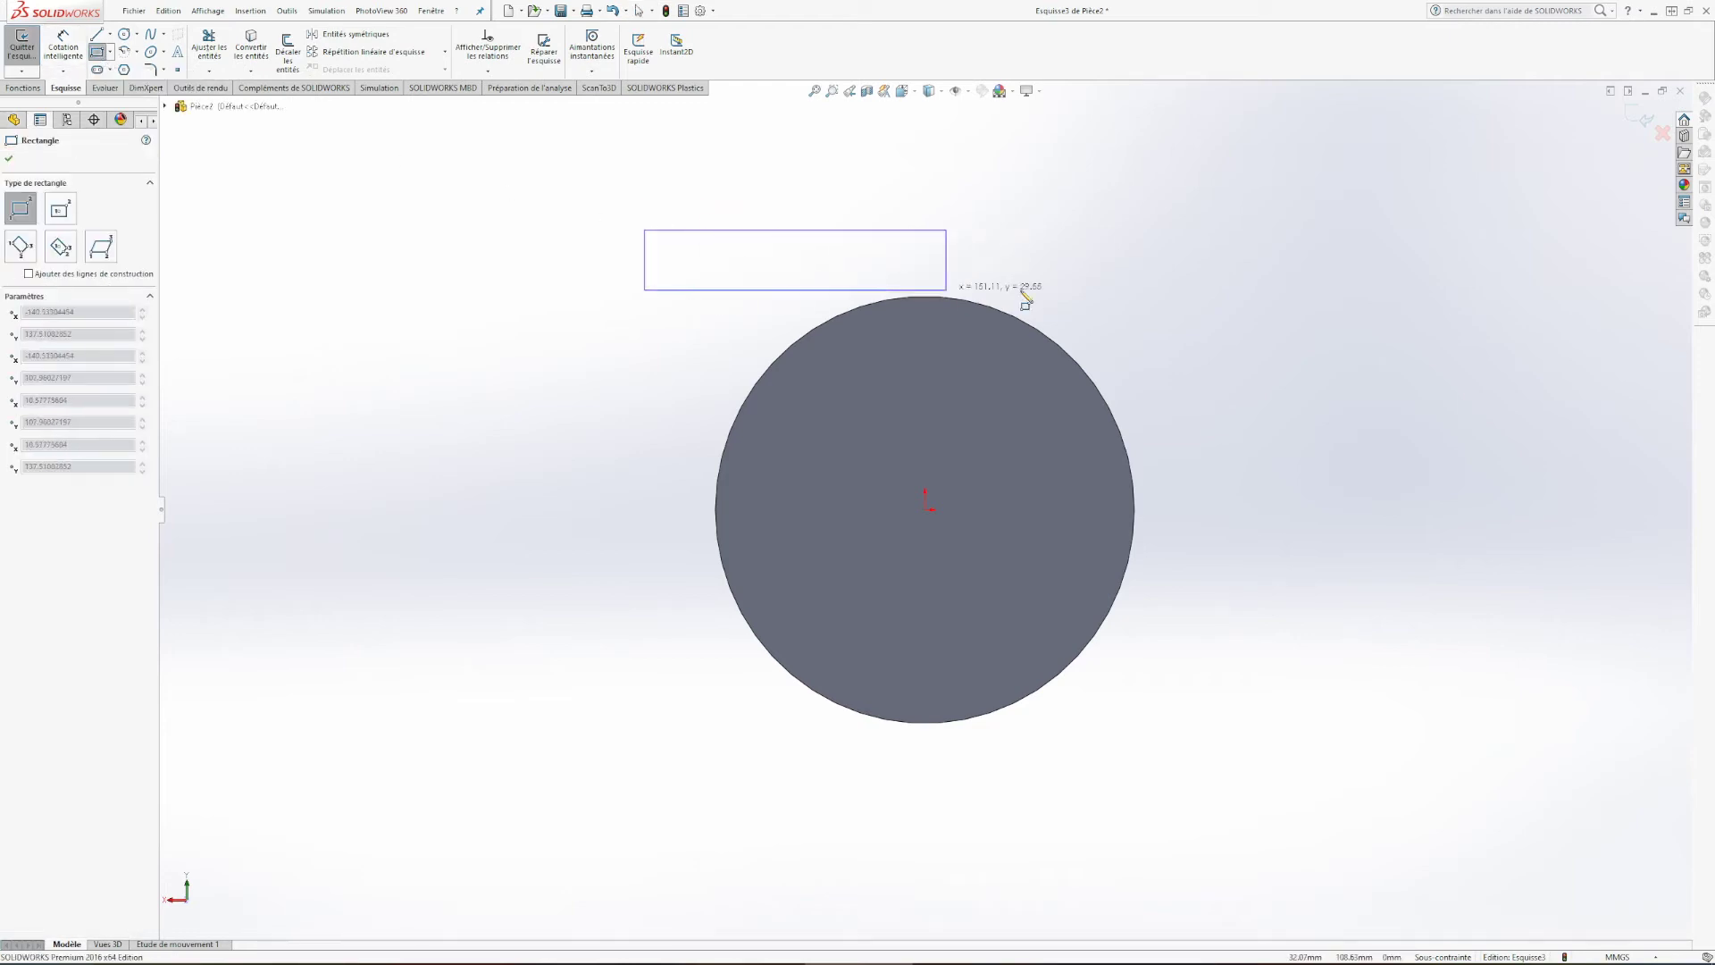
{"action": "left_click", "coordinate": [1203, 307]}
{"action": "key", "text": "Escape"}
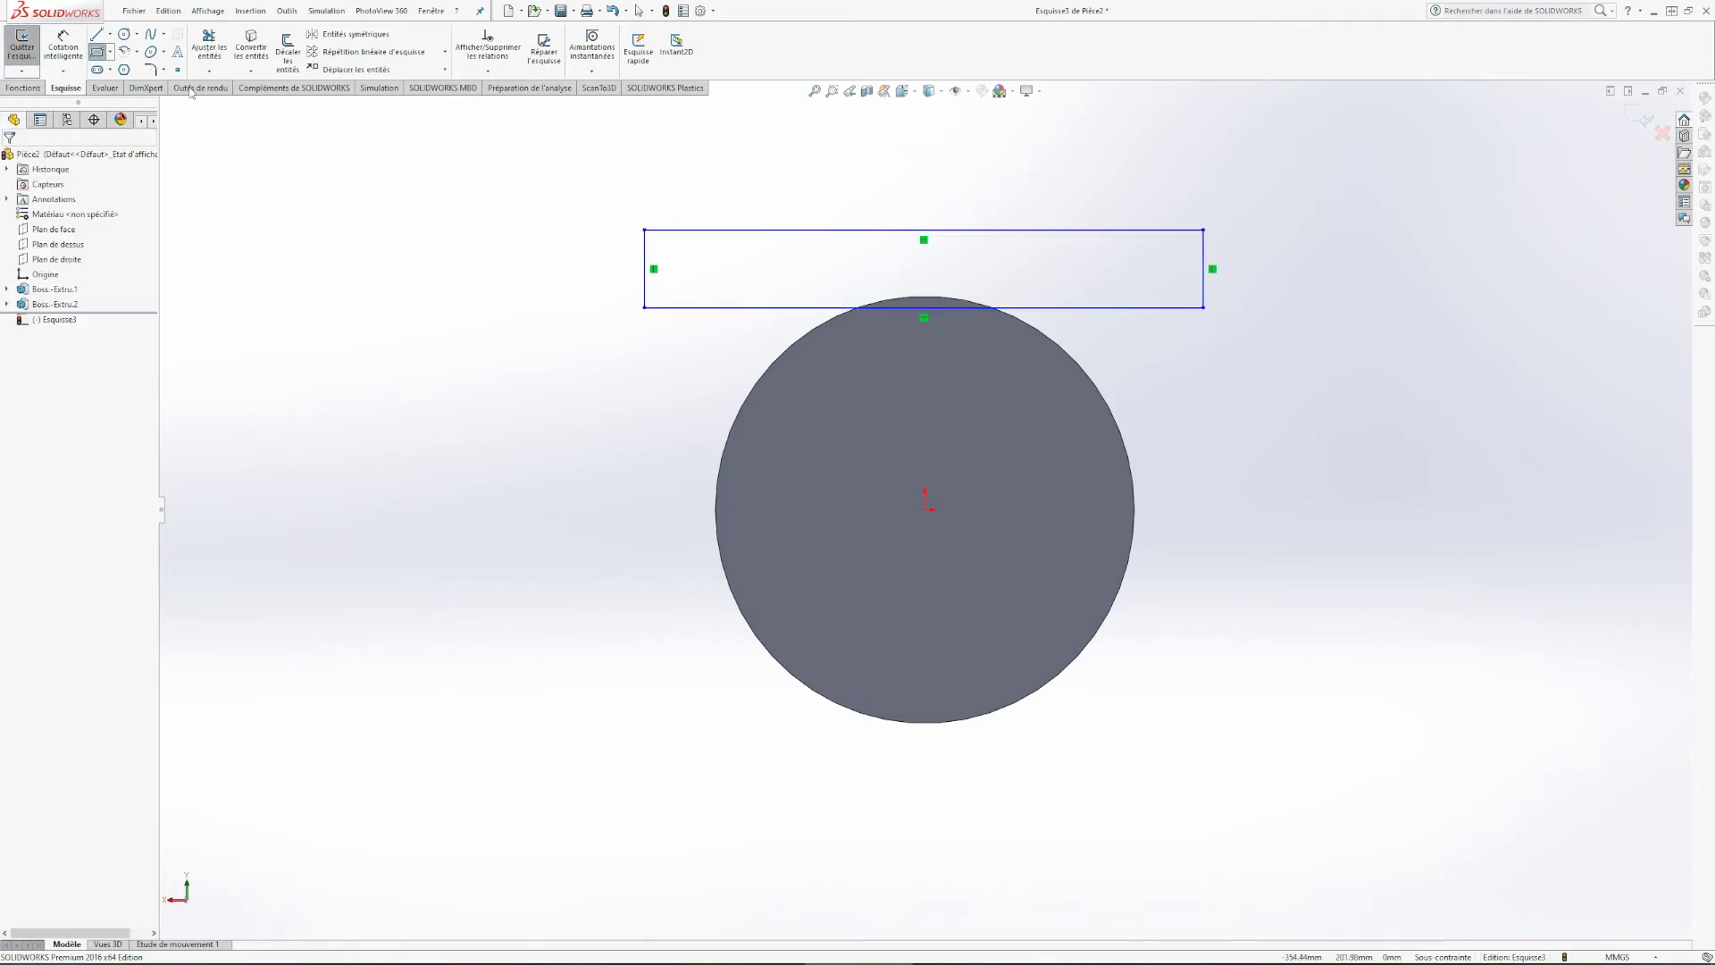
Step: Dimension the distance from the rectangle's lower line to the origin with Smart Dimension and set it to 100 mm
{"action": "left_click", "coordinate": [62, 45]}
{"action": "left_click", "coordinate": [938, 308]}
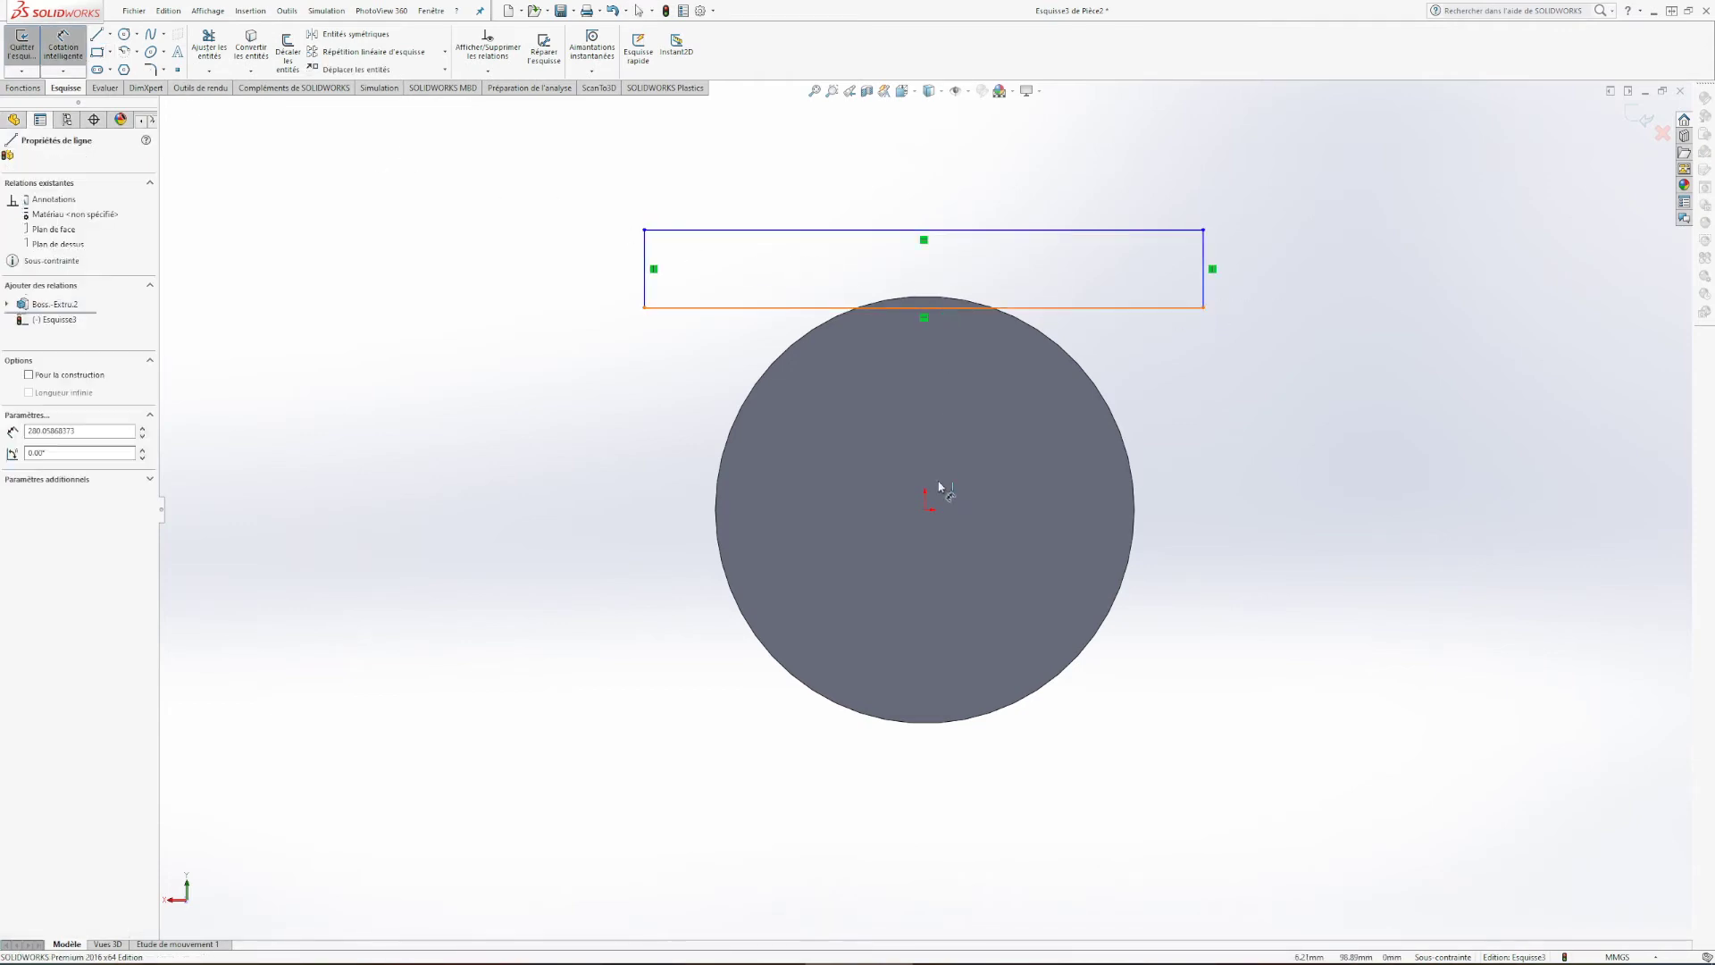
{"action": "left_click", "coordinate": [925, 509]}
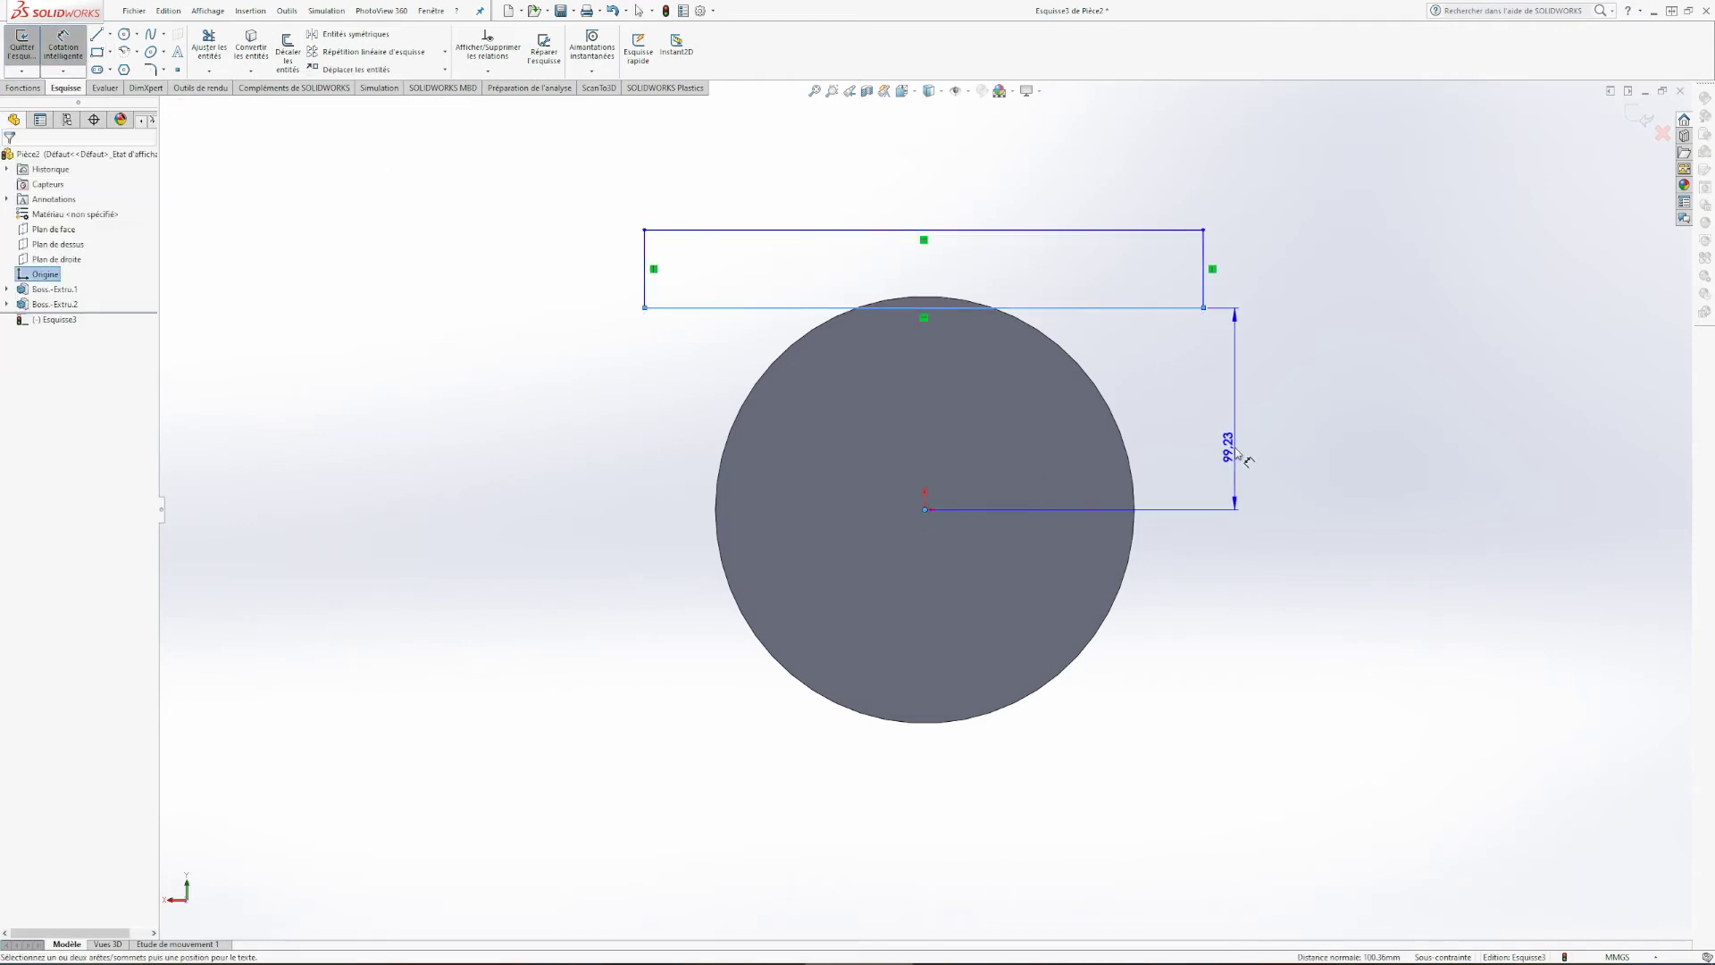
{"action": "left_click", "coordinate": [1237, 455]}
{"action": "key", "text": "Return"}
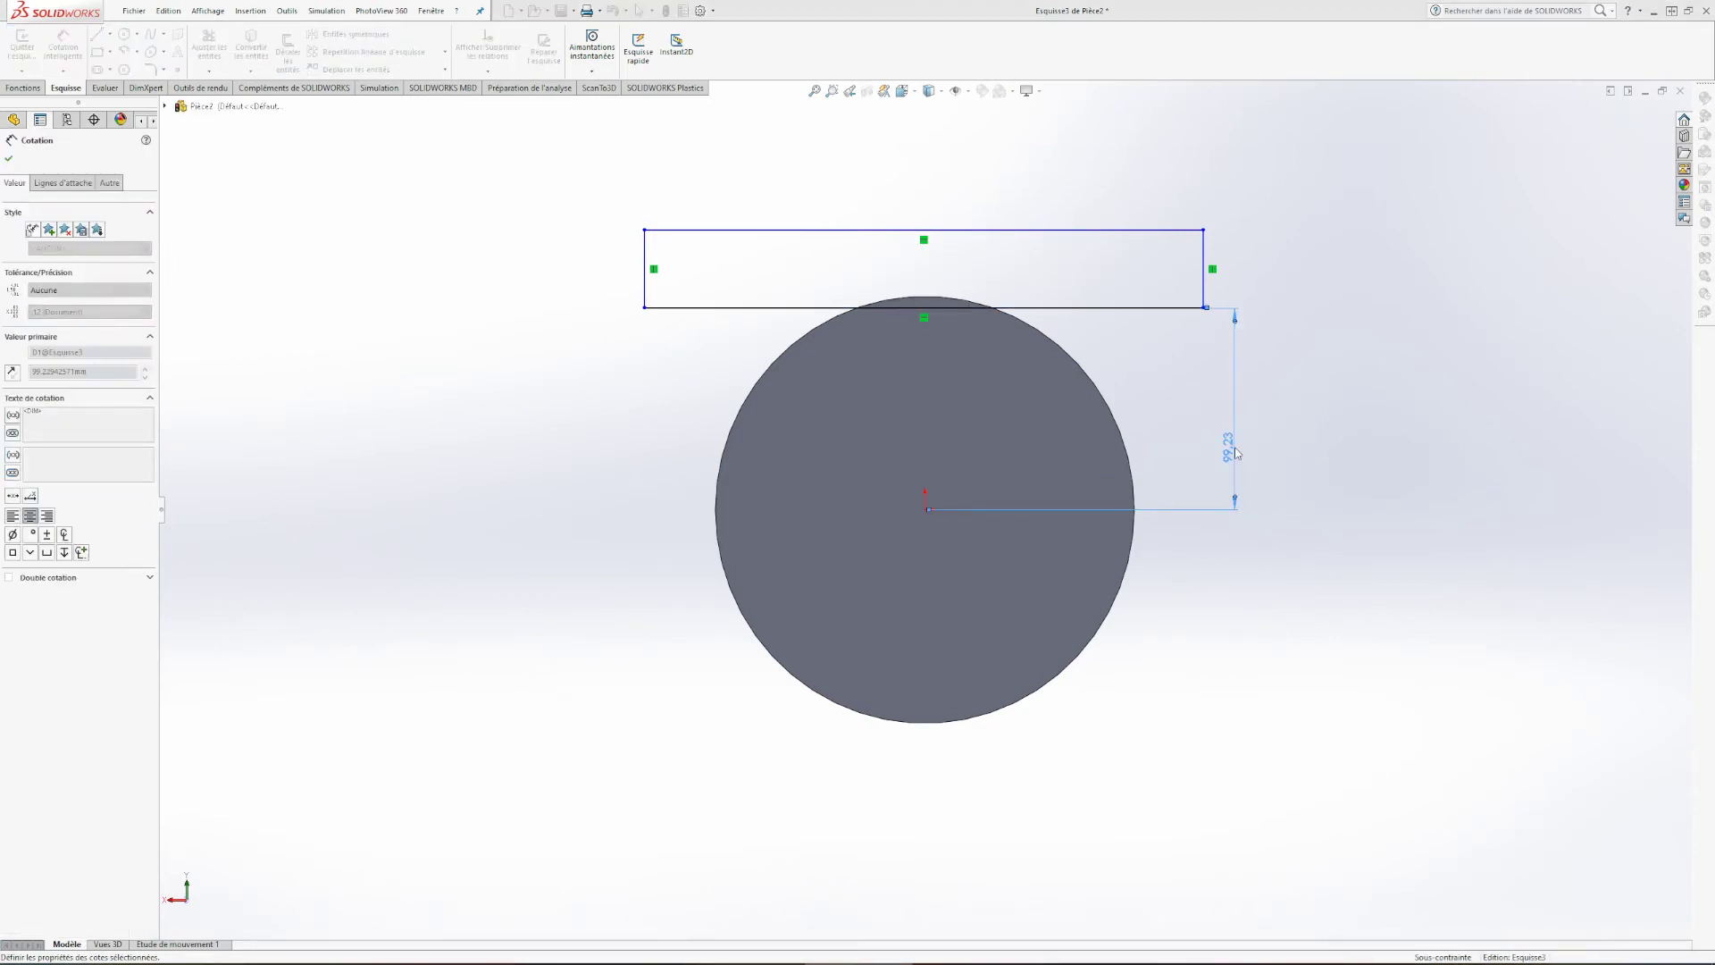
{"action": "key", "text": "Escape"}
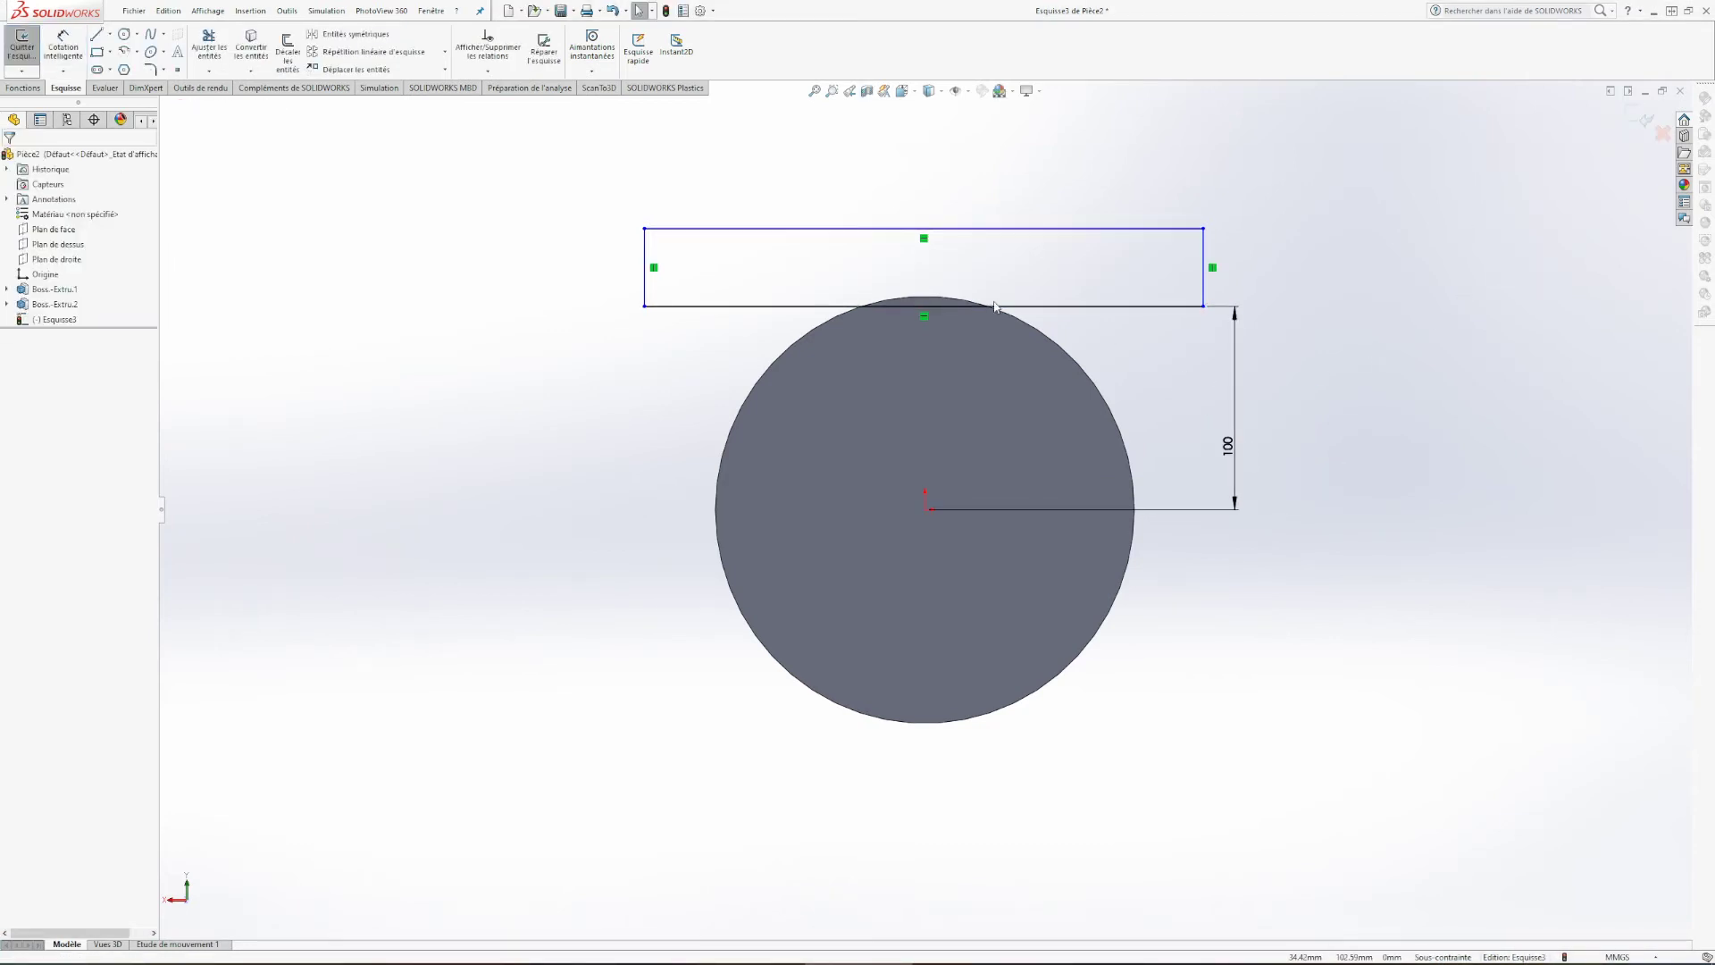
Step: Reduce the rectangle's height freehand by lowering its upper line towards the flange edge, and shift the 100 mm dimension's text upwards
{"action": "scroll", "coordinate": [997, 275], "scroll_direction": "down", "scroll_amount": 8}
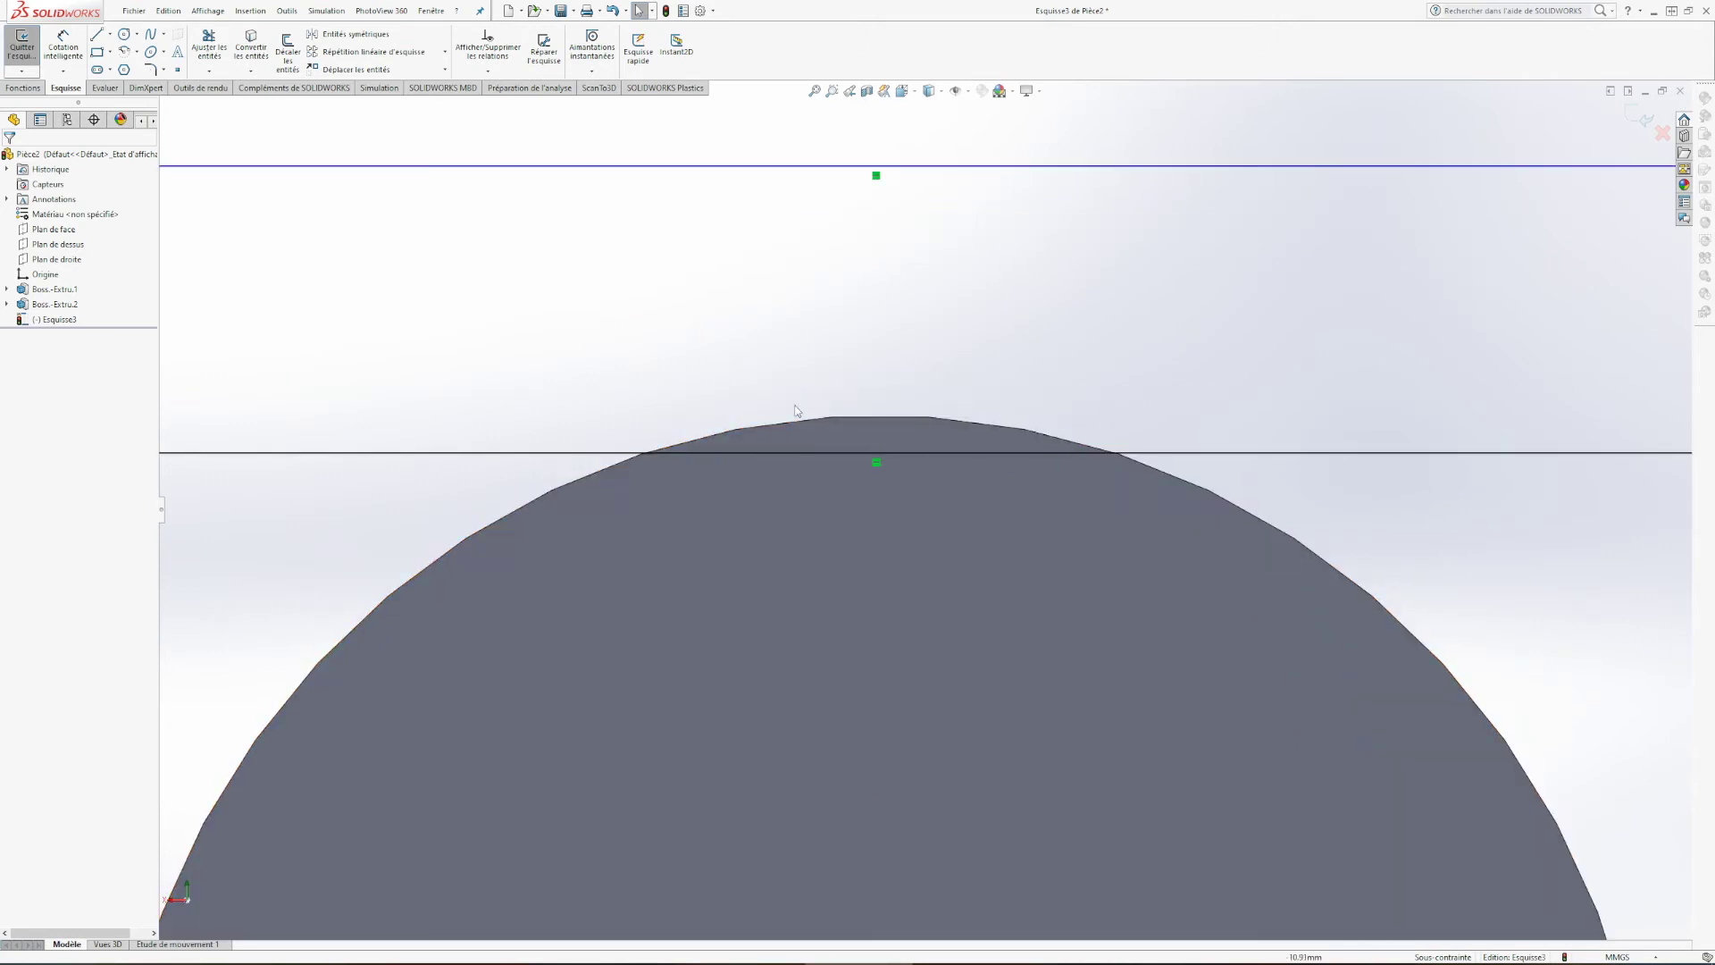
{"action": "scroll", "coordinate": [1106, 425], "scroll_direction": "up", "scroll_amount": 5}
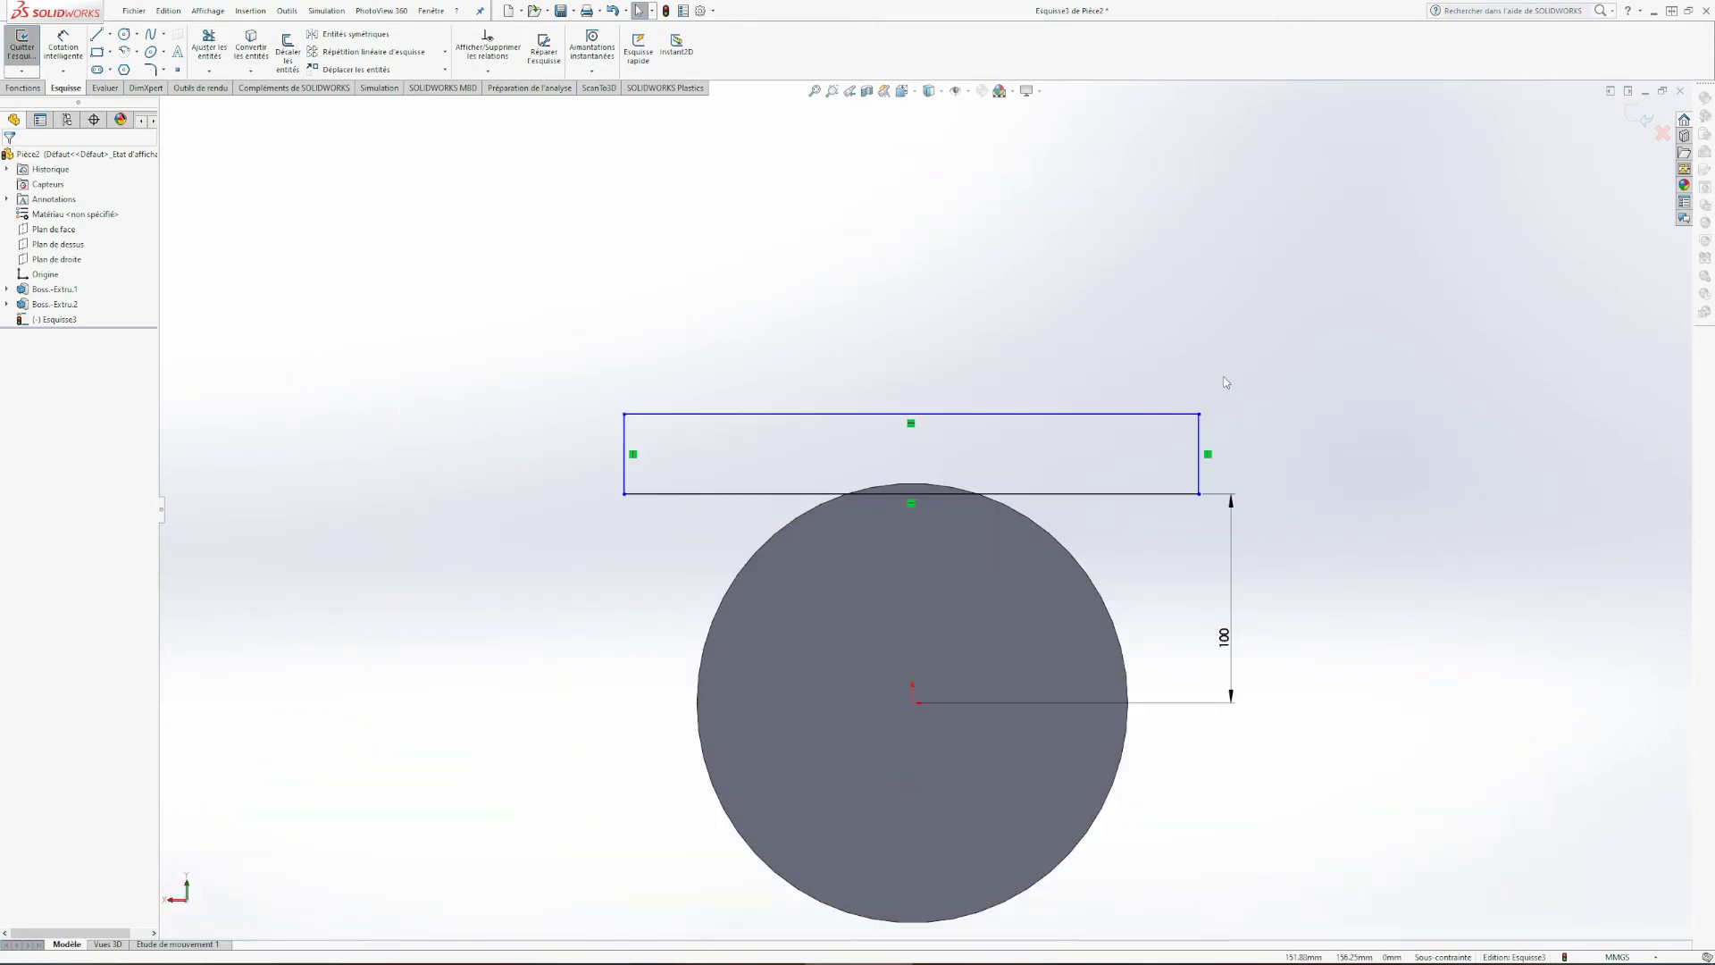
{"action": "left_click_drag", "start_coordinate": [1152, 418], "coordinate": [1124, 459]}
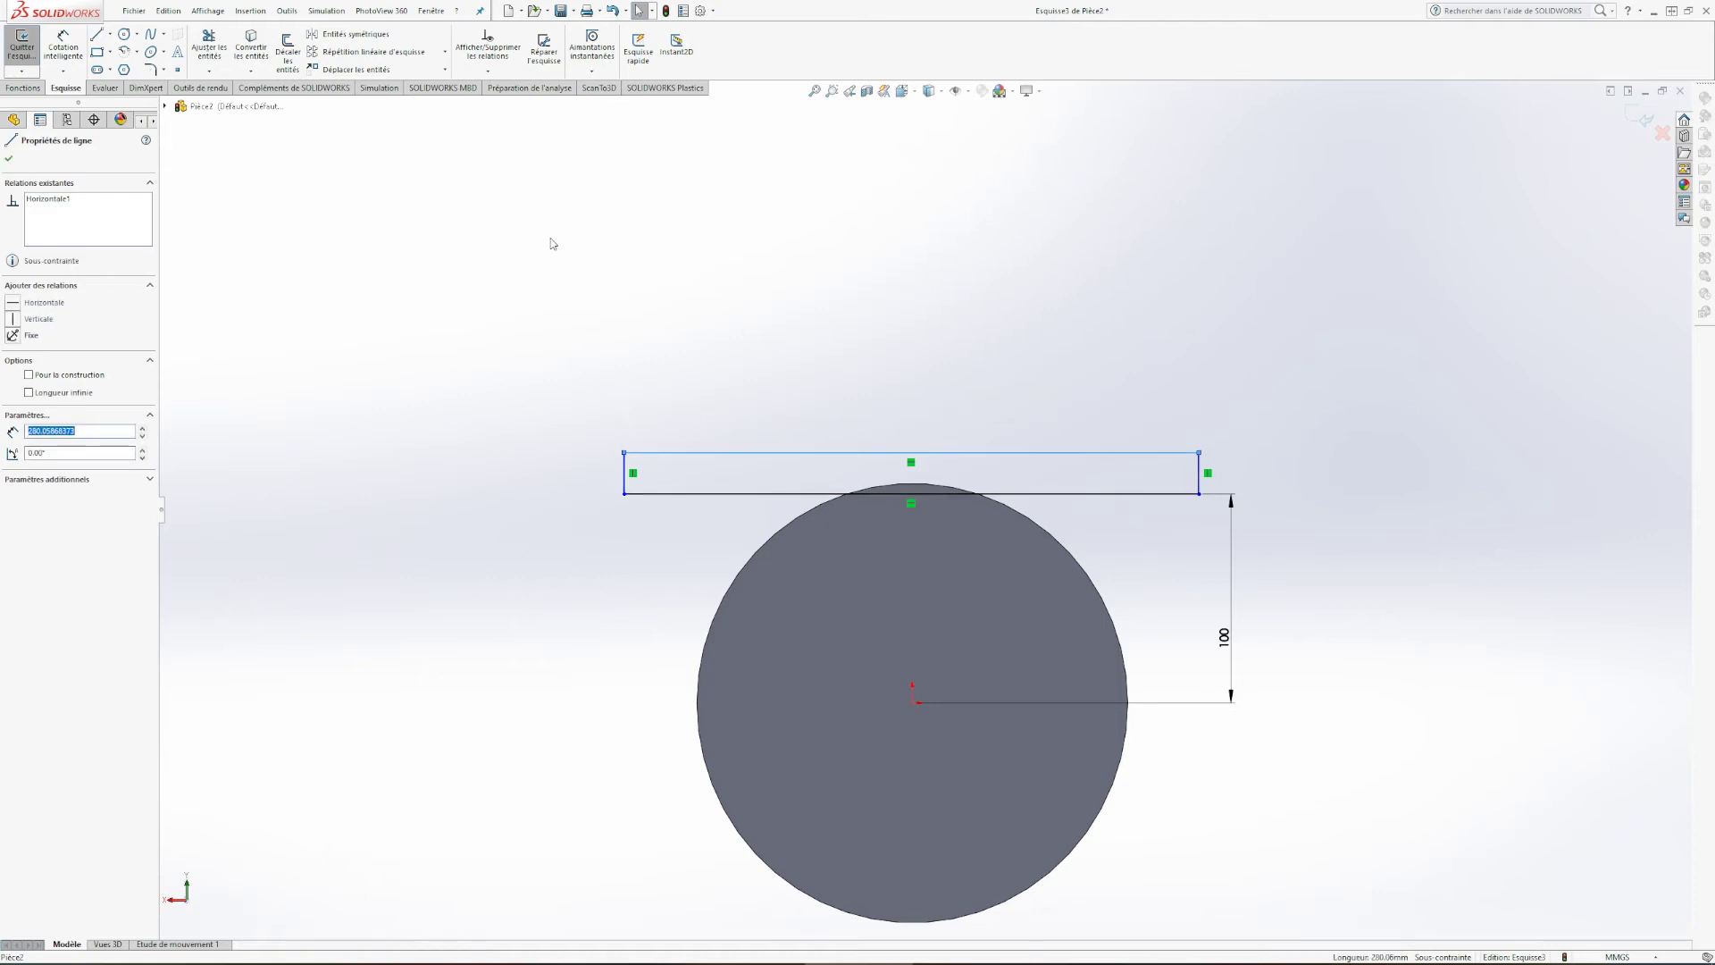
{"action": "left_click", "coordinate": [1344, 591]}
{"action": "left_click_drag", "start_coordinate": [1226, 639], "coordinate": [1225, 587]}
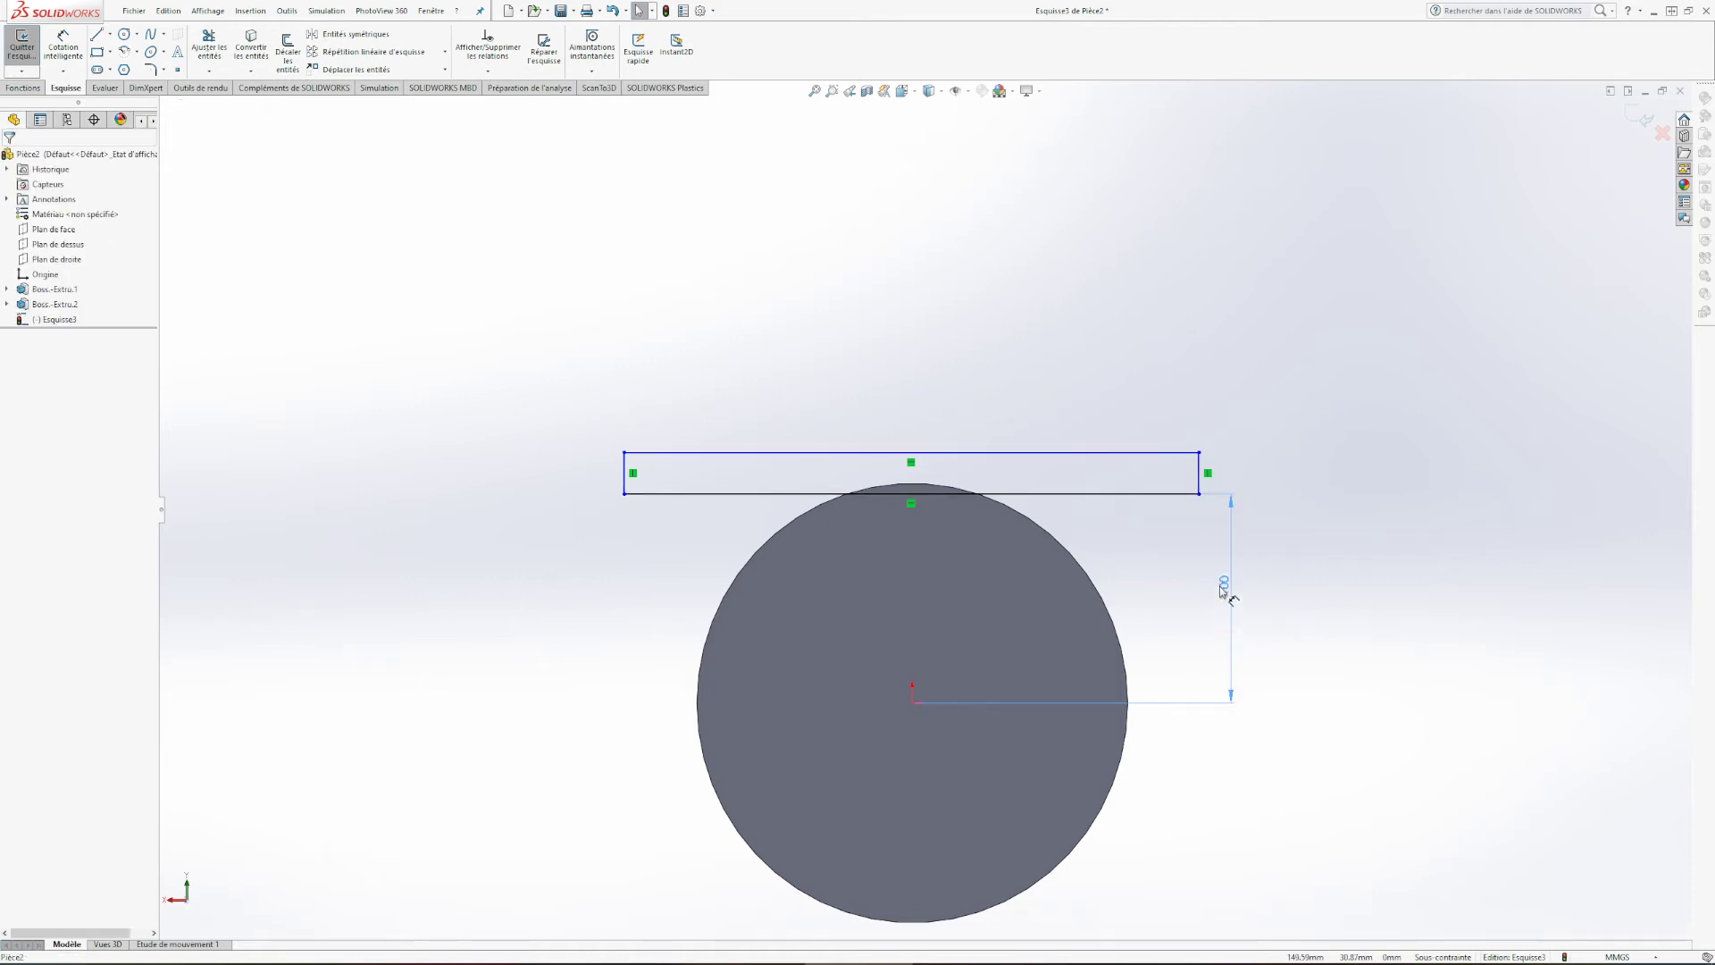
Step: Close the sketch and make an extruded cut of the rectangle with end condition "A travers tout" to form a flat on the flange
{"action": "left_click", "coordinate": [14, 59]}
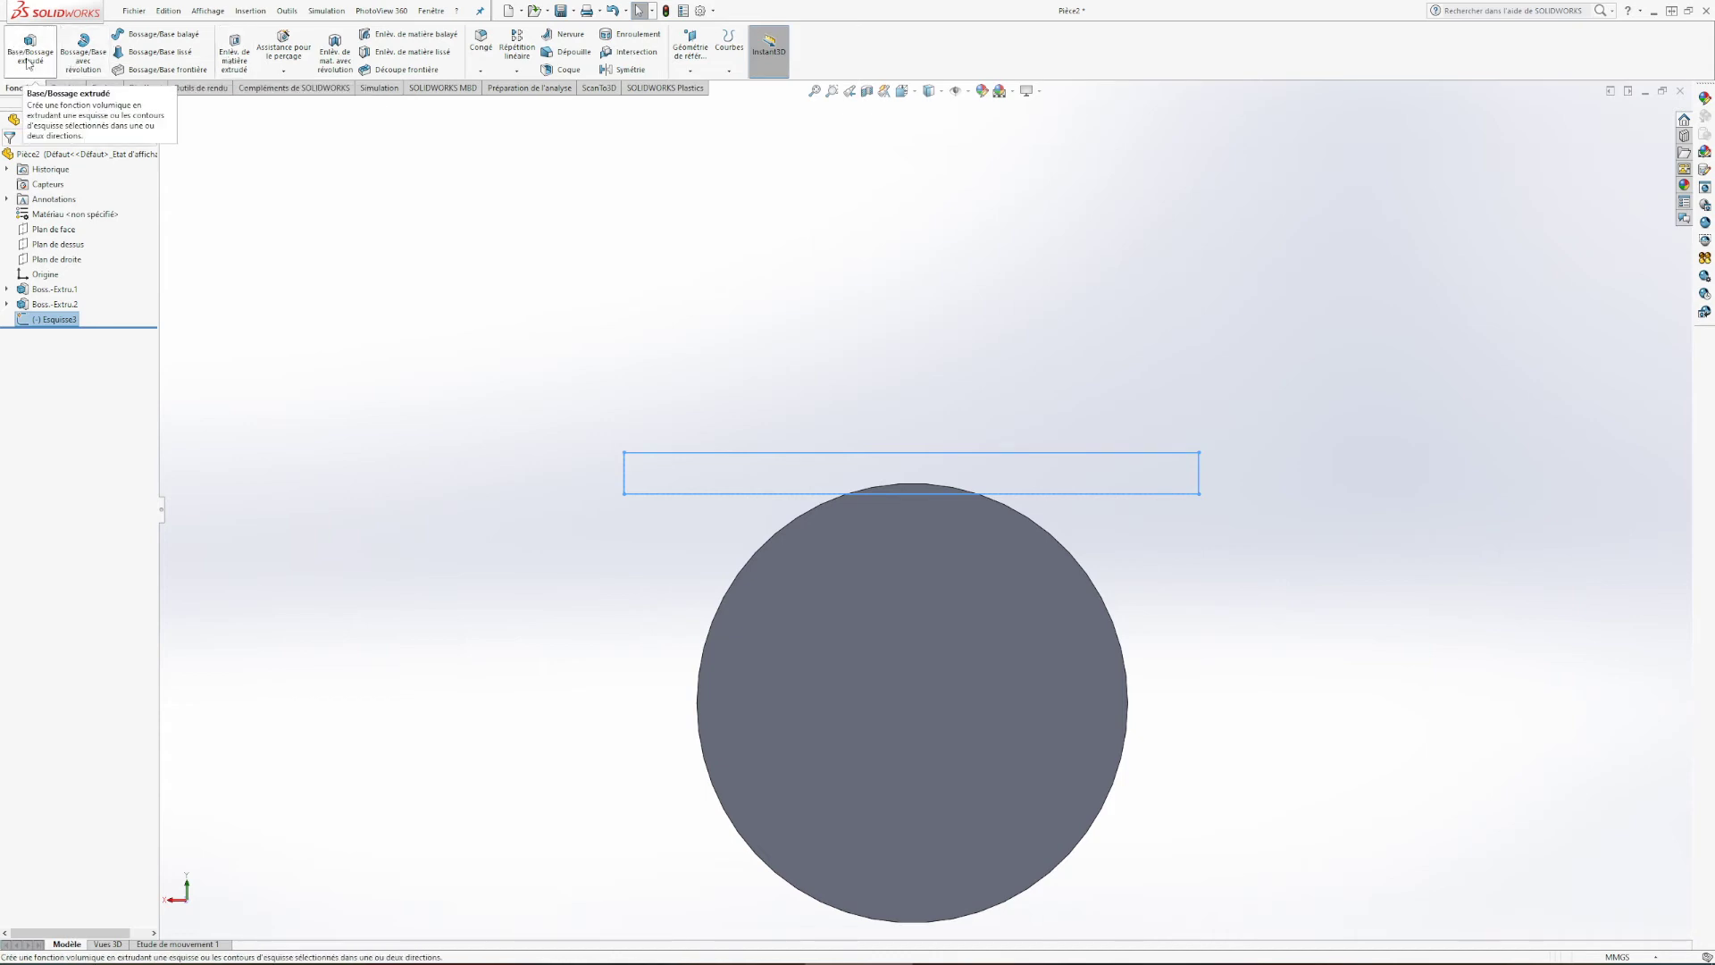
{"action": "left_click", "coordinate": [235, 68]}
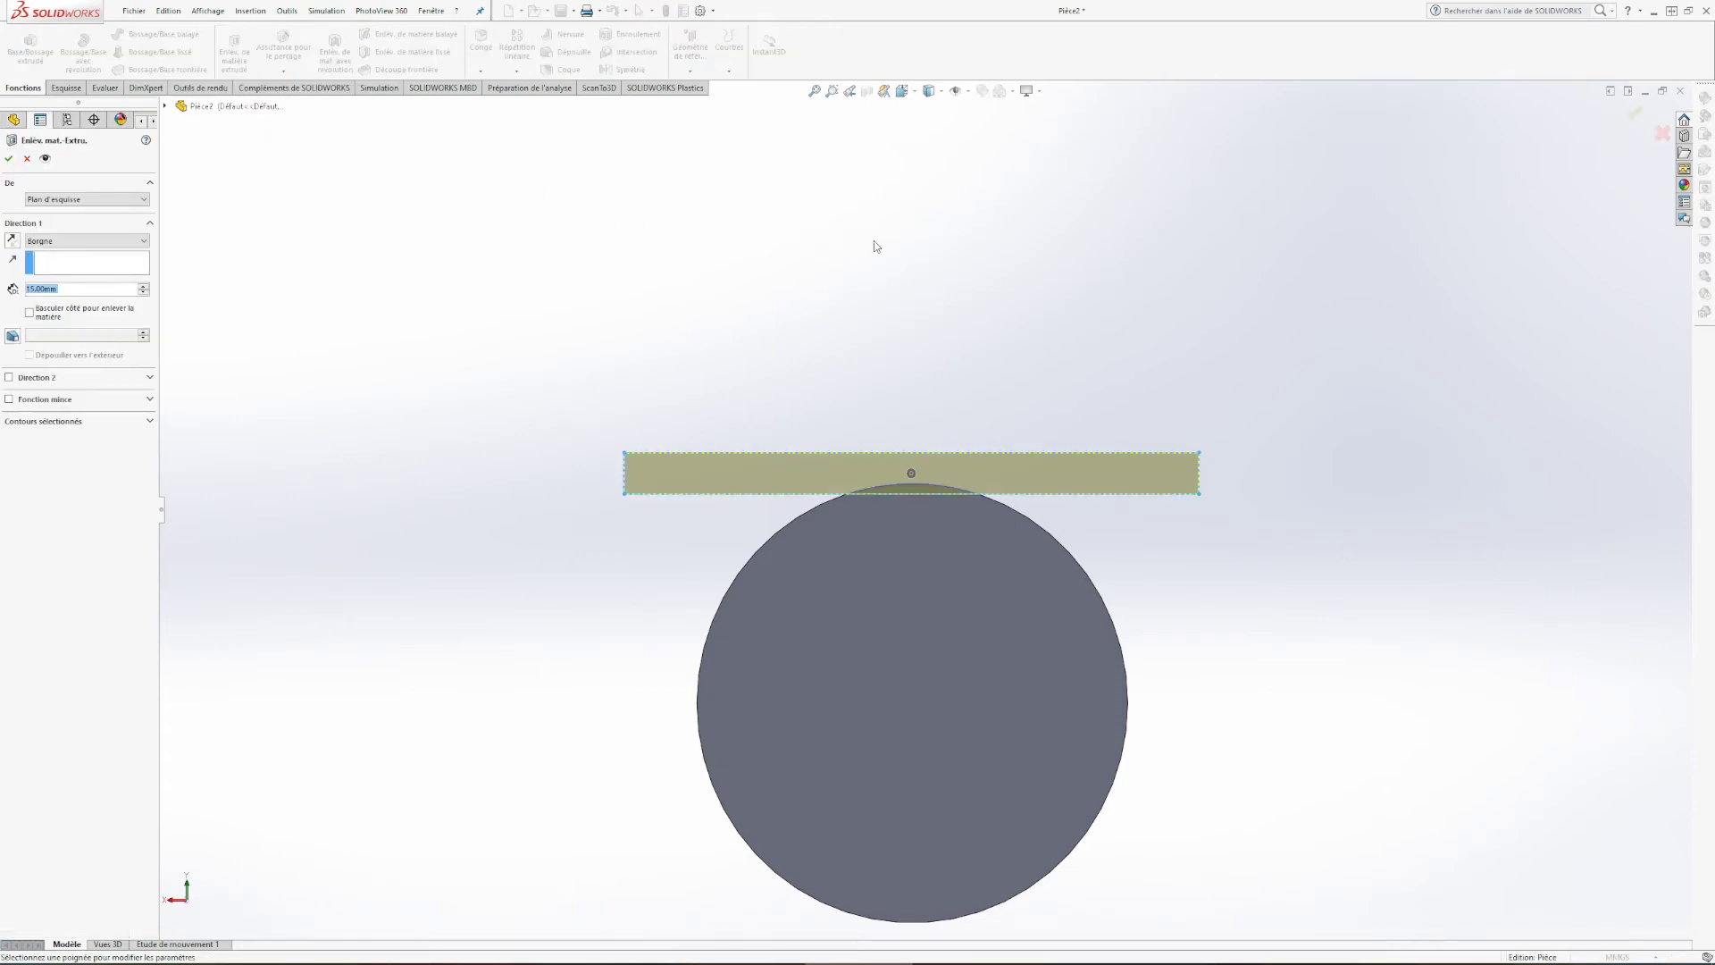
{"action": "middle_click_drag", "start_coordinate": [786, 301], "coordinate": [710, 454]}
{"action": "middle_click_drag", "start_coordinate": [653, 498], "coordinate": [414, 310]}
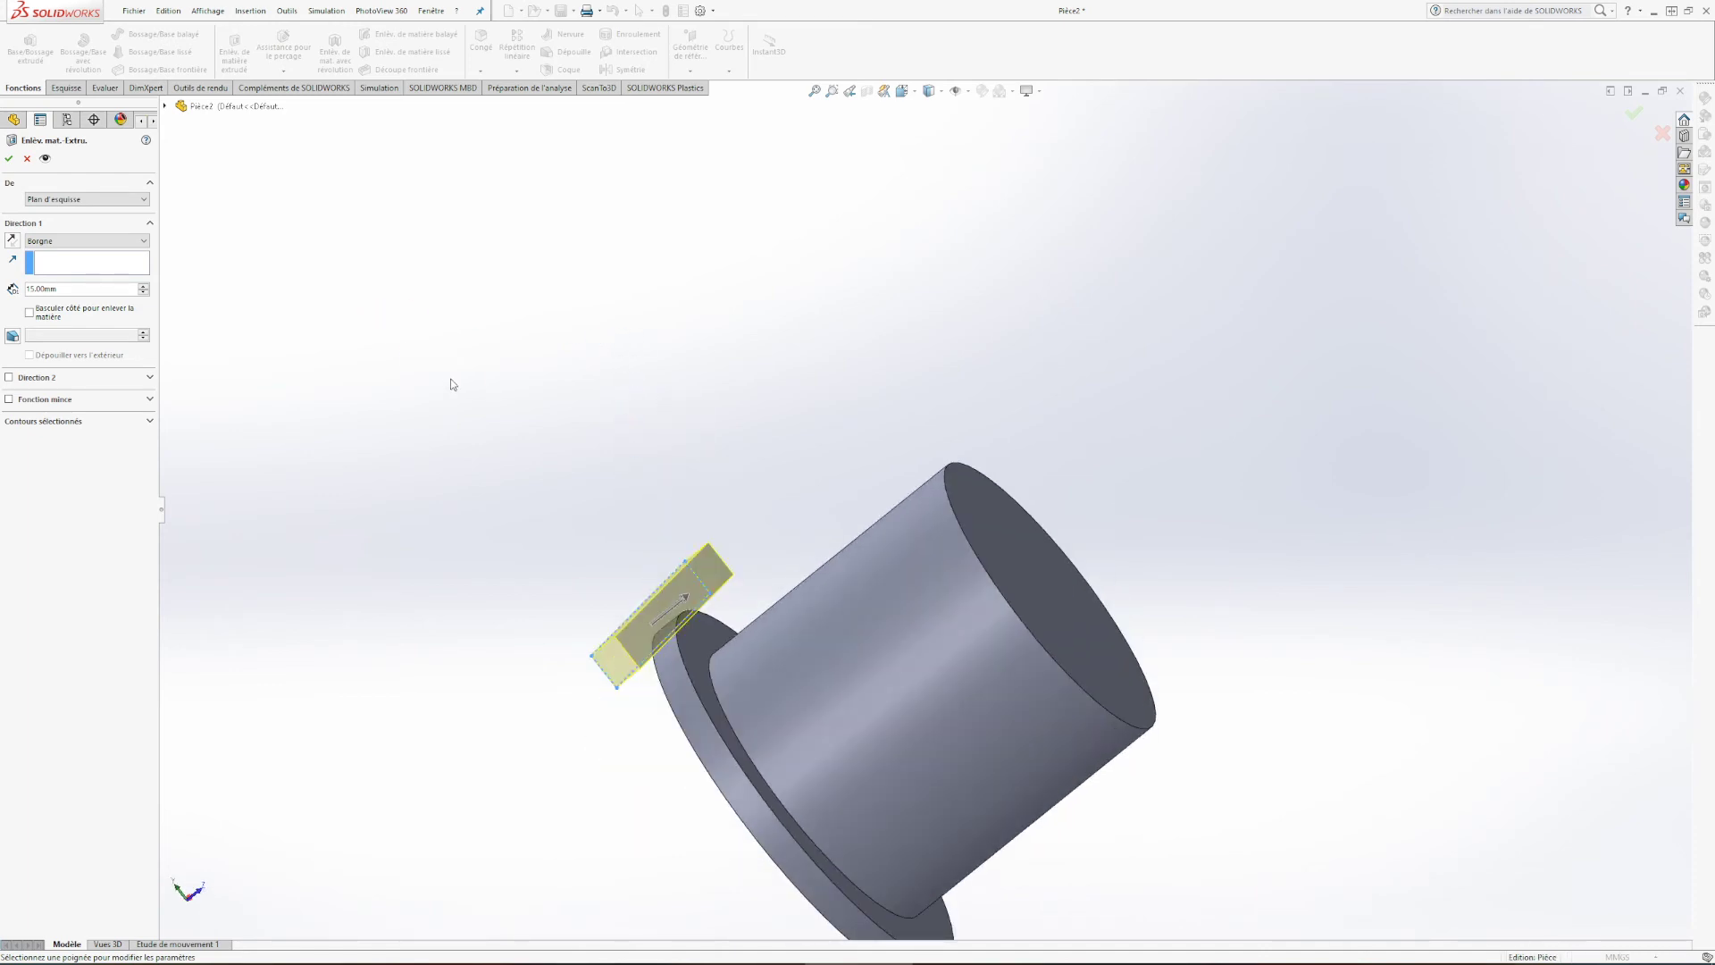
{"action": "left_click", "coordinate": [90, 241]}
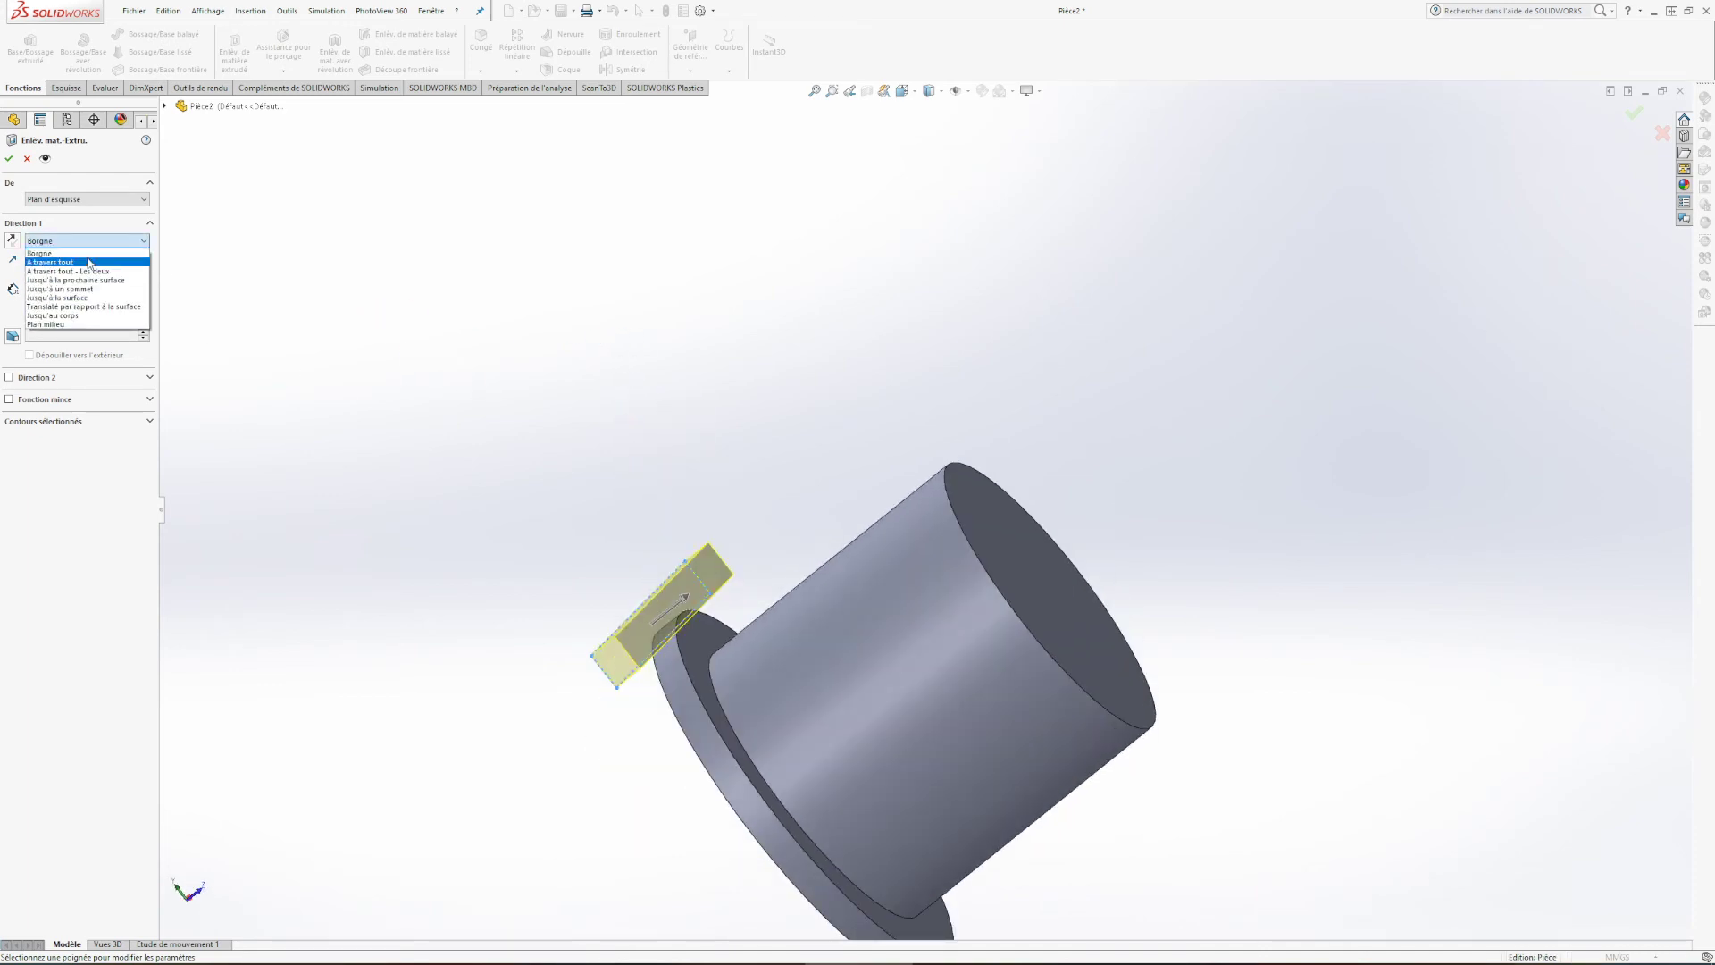
{"action": "left_click", "coordinate": [33, 263]}
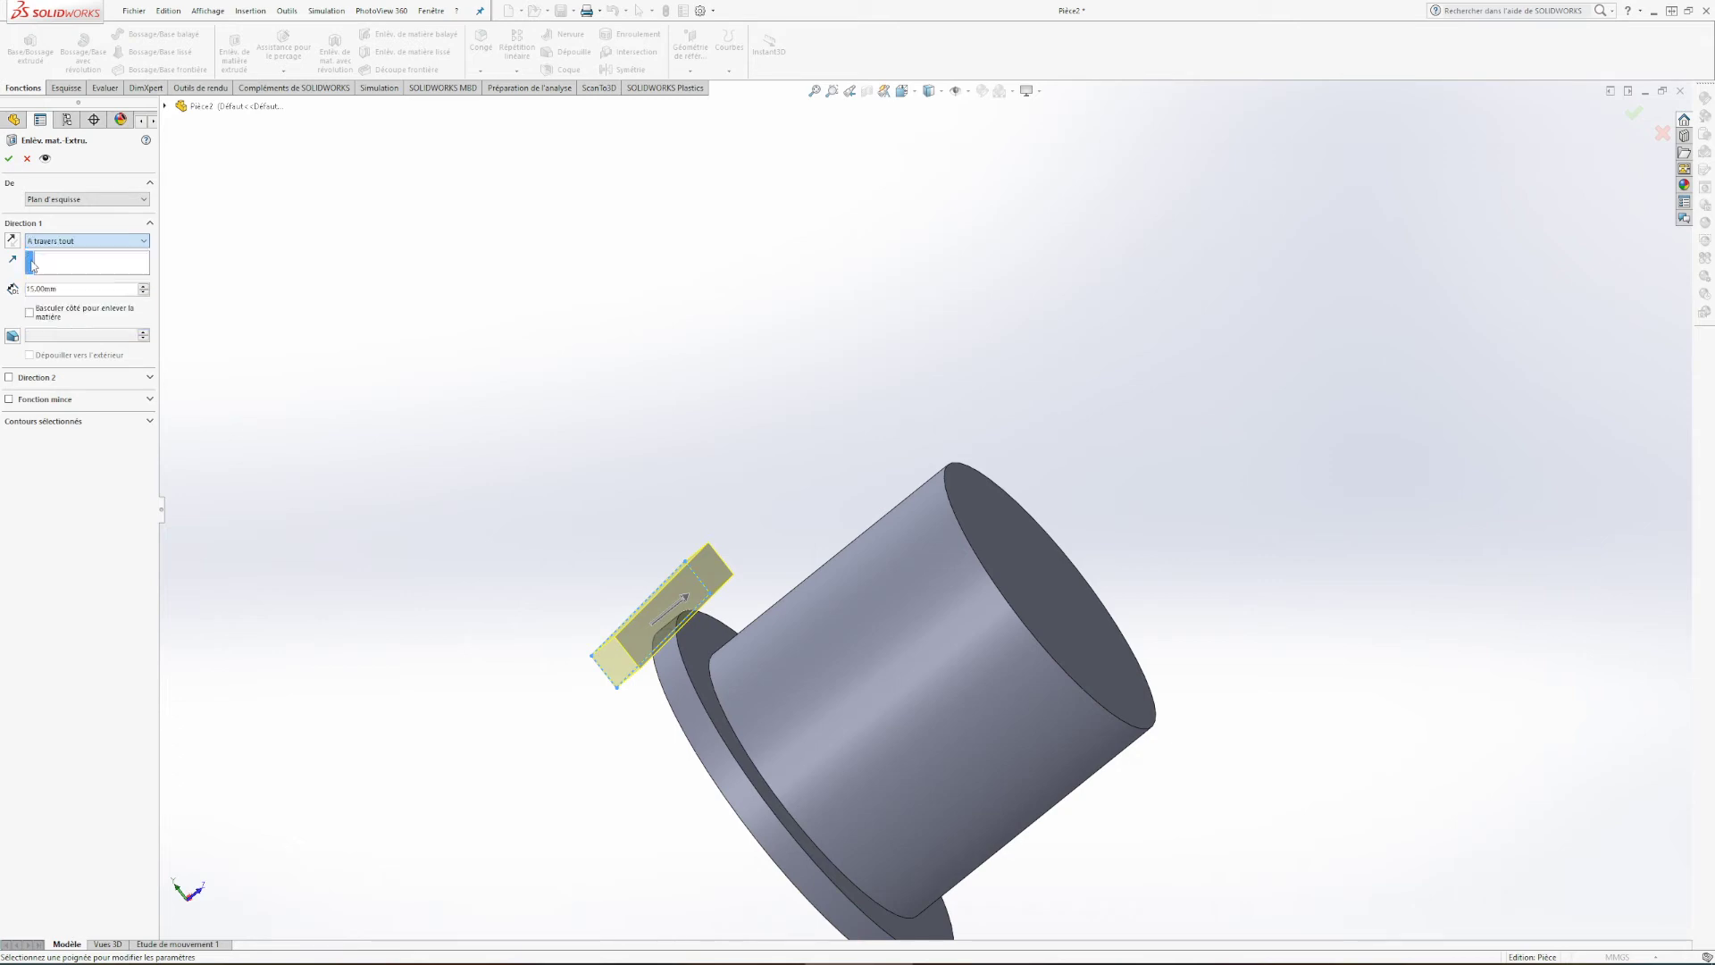
{"action": "left_click", "coordinate": [7, 159]}
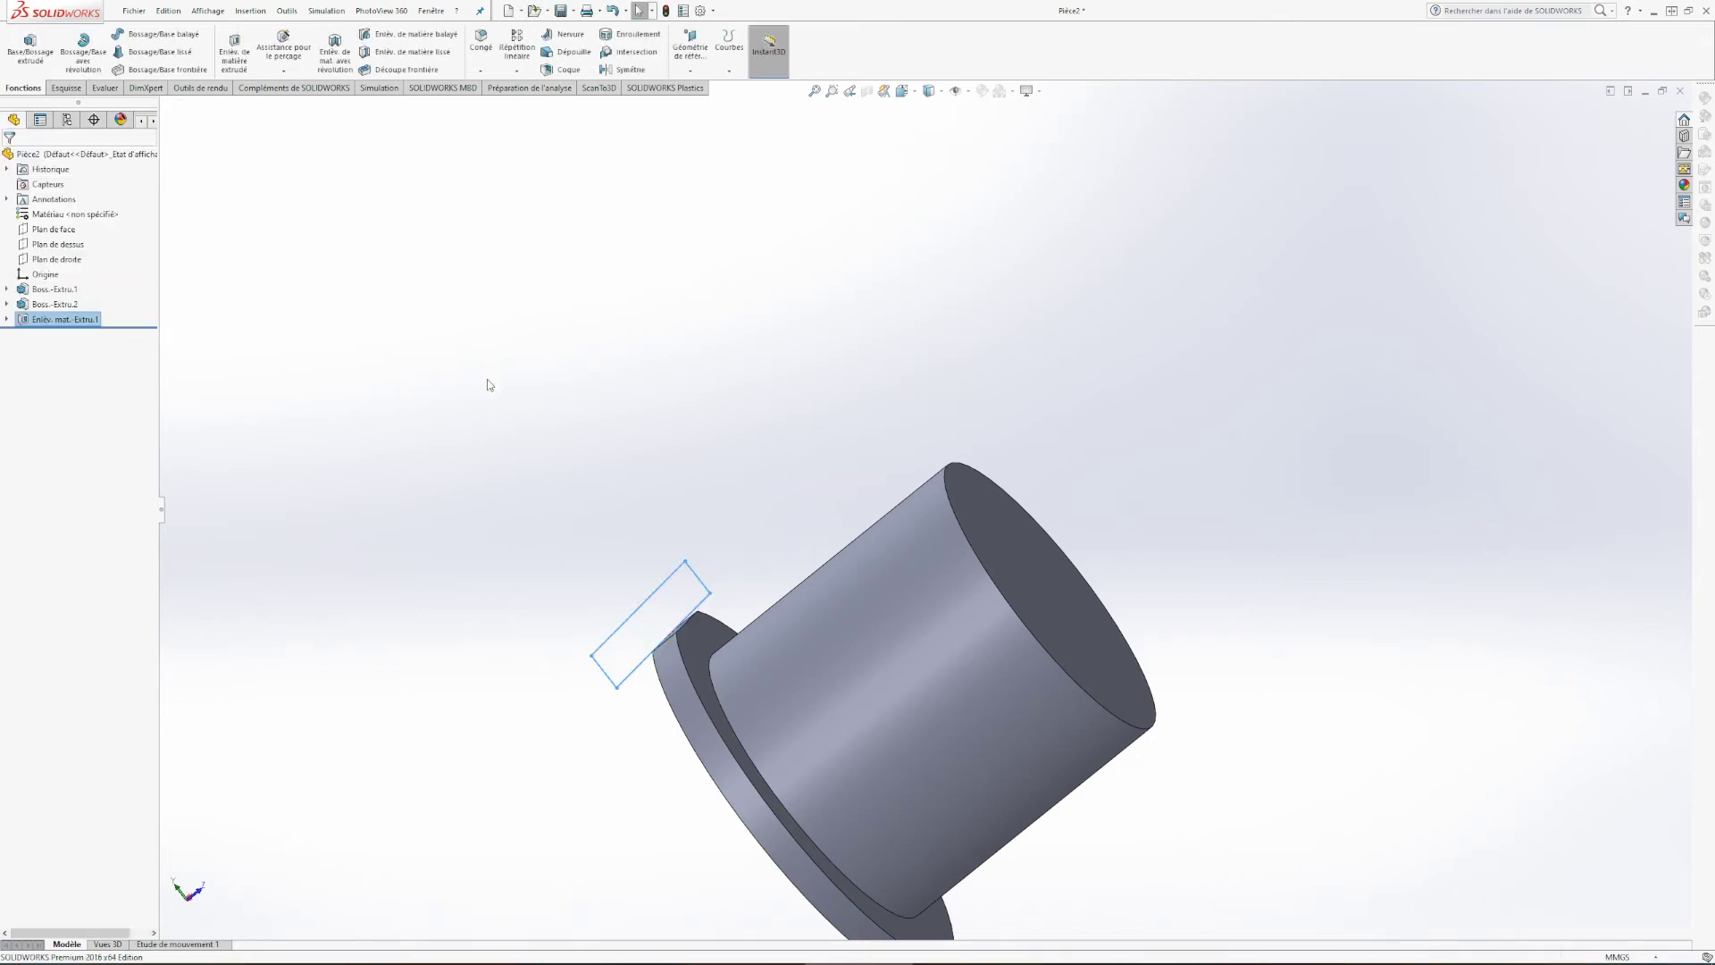
Step: Create a reference axis through the centre of the cylinder from its cylindrical face
{"action": "mouse_move", "coordinate": [532, 486]}
{"action": "middle_mouse_down"}
{"action": "mouse_move", "coordinate": [670, 421]}
{"action": "mouse_move", "coordinate": [738, 226]}
{"action": "mouse_move", "coordinate": [679, 321]}
{"action": "mouse_move", "coordinate": [700, 421]}
{"action": "mouse_move", "coordinate": [746, 345]}
{"action": "mouse_move", "coordinate": [1052, 472]}
{"action": "mouse_move", "coordinate": [1006, 612]}
{"action": "mouse_move", "coordinate": [888, 727]}
{"action": "mouse_move", "coordinate": [801, 879]}
{"action": "mouse_move", "coordinate": [732, 859]}
{"action": "mouse_move", "coordinate": [934, 604]}
{"action": "middle_mouse_up"}
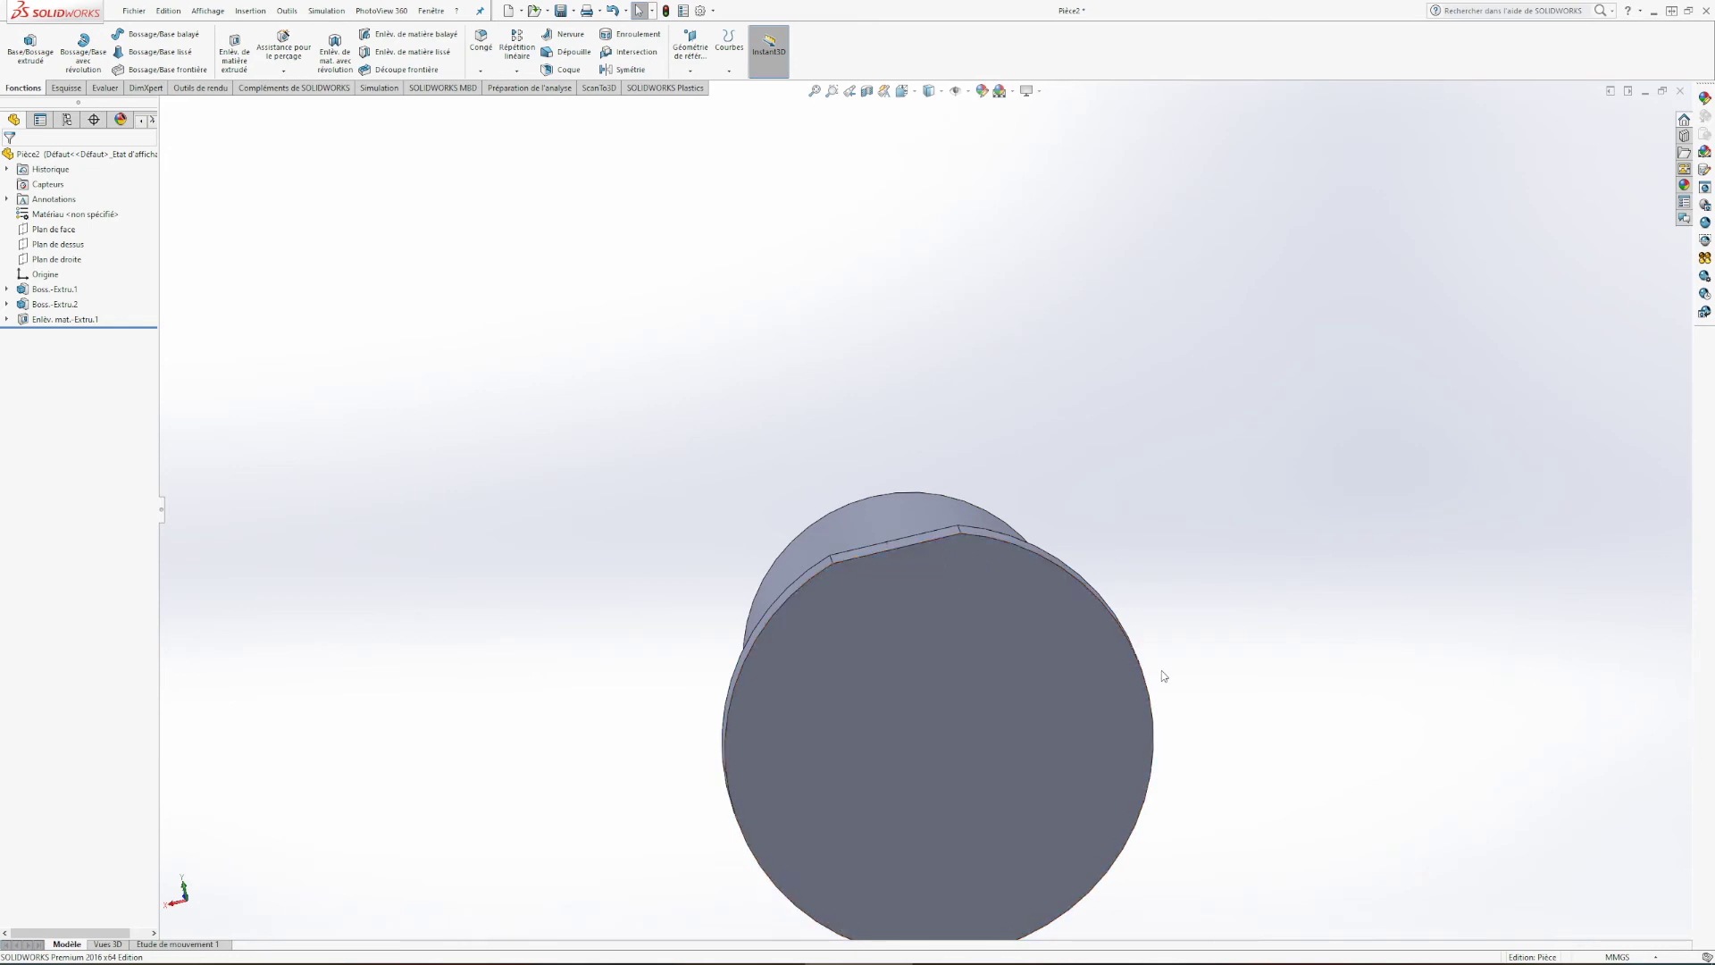
{"action": "scroll", "coordinate": [1163, 675], "scroll_direction": "up", "scroll_amount": 2}
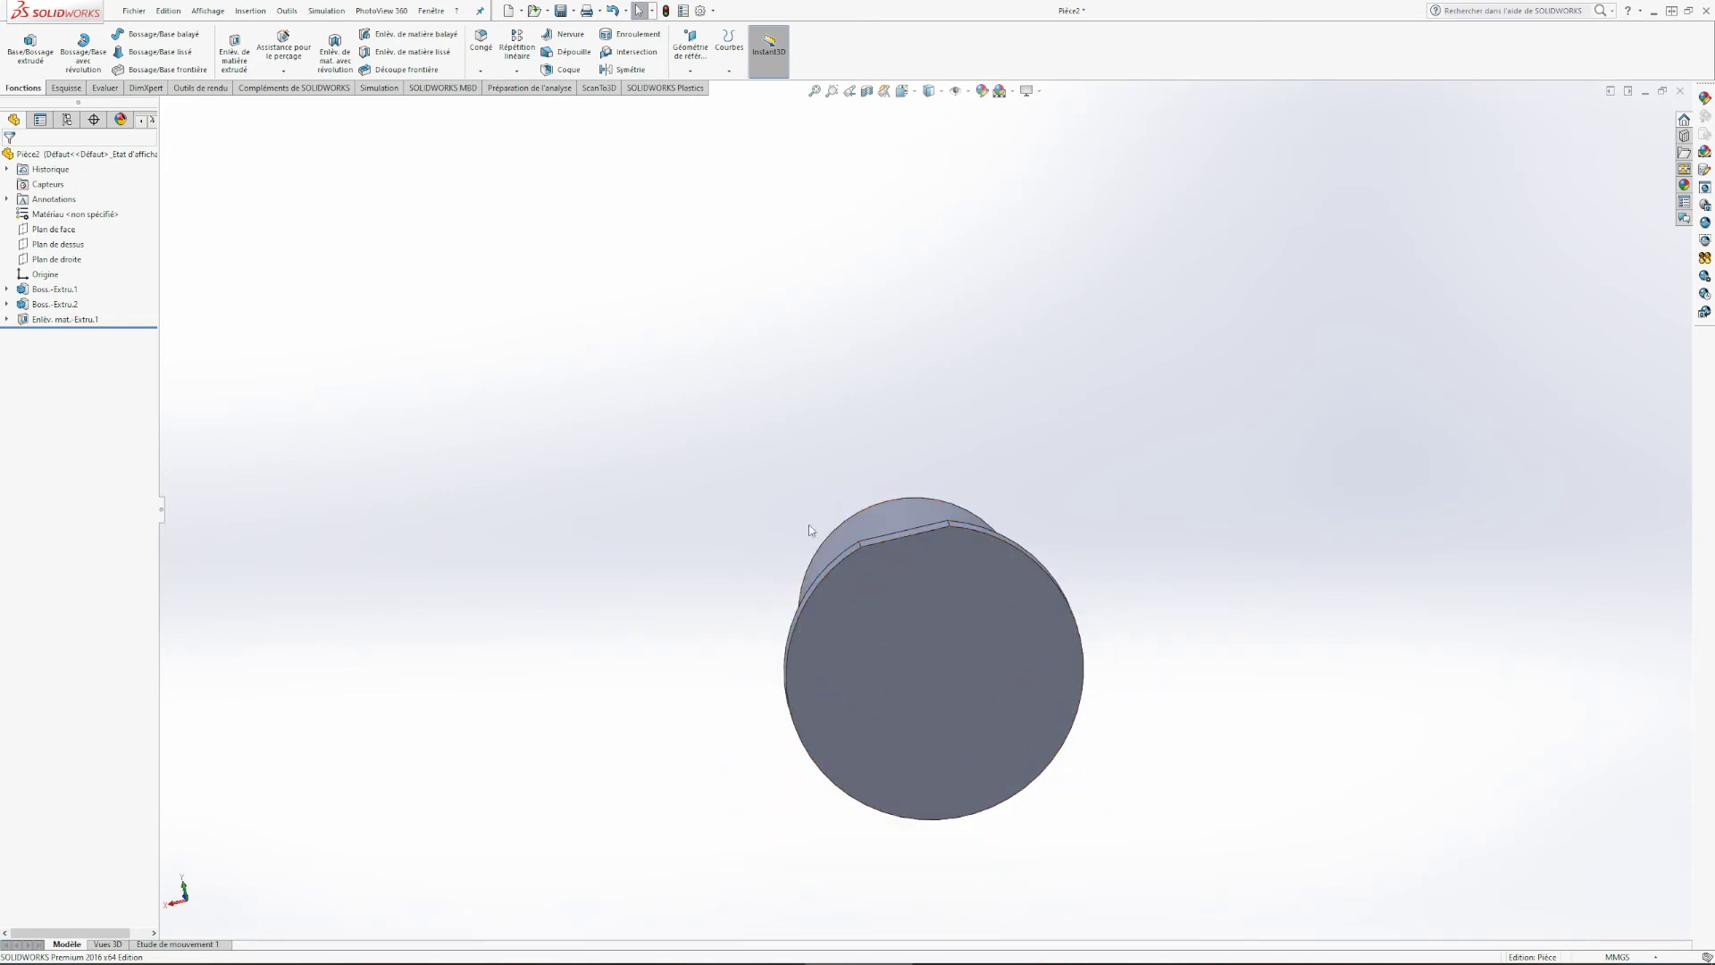
{"action": "middle_click_drag", "start_coordinate": [790, 300], "coordinate": [880, 742]}
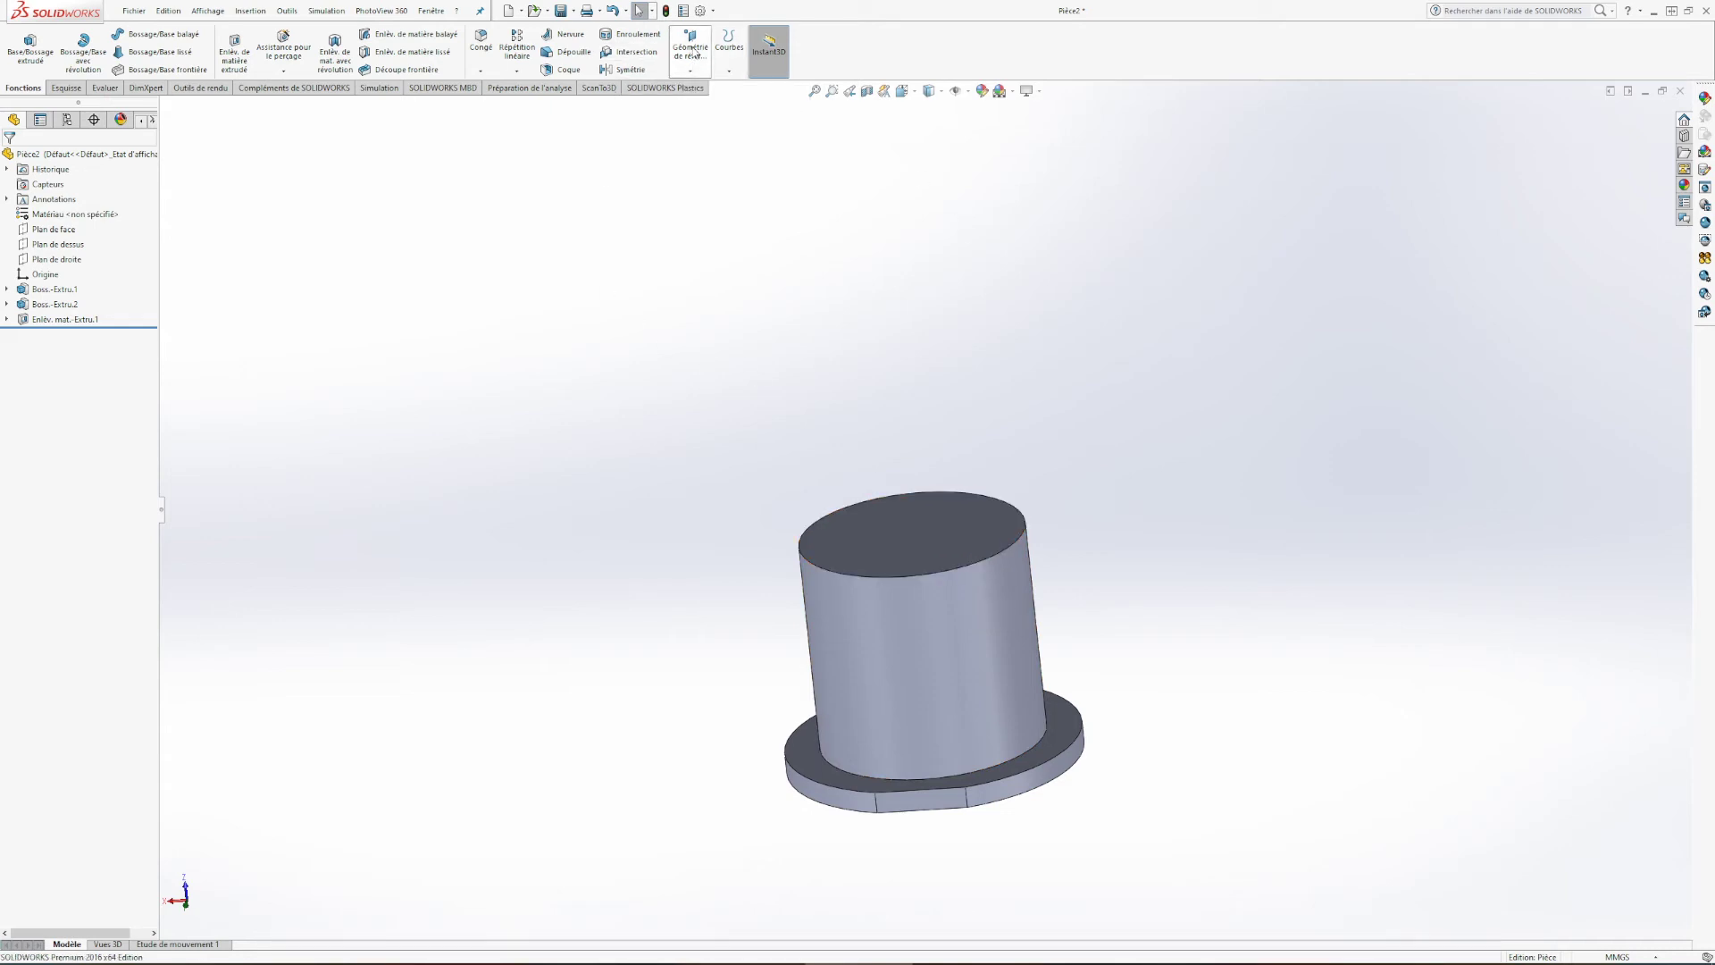
{"action": "left_click", "coordinate": [697, 57]}
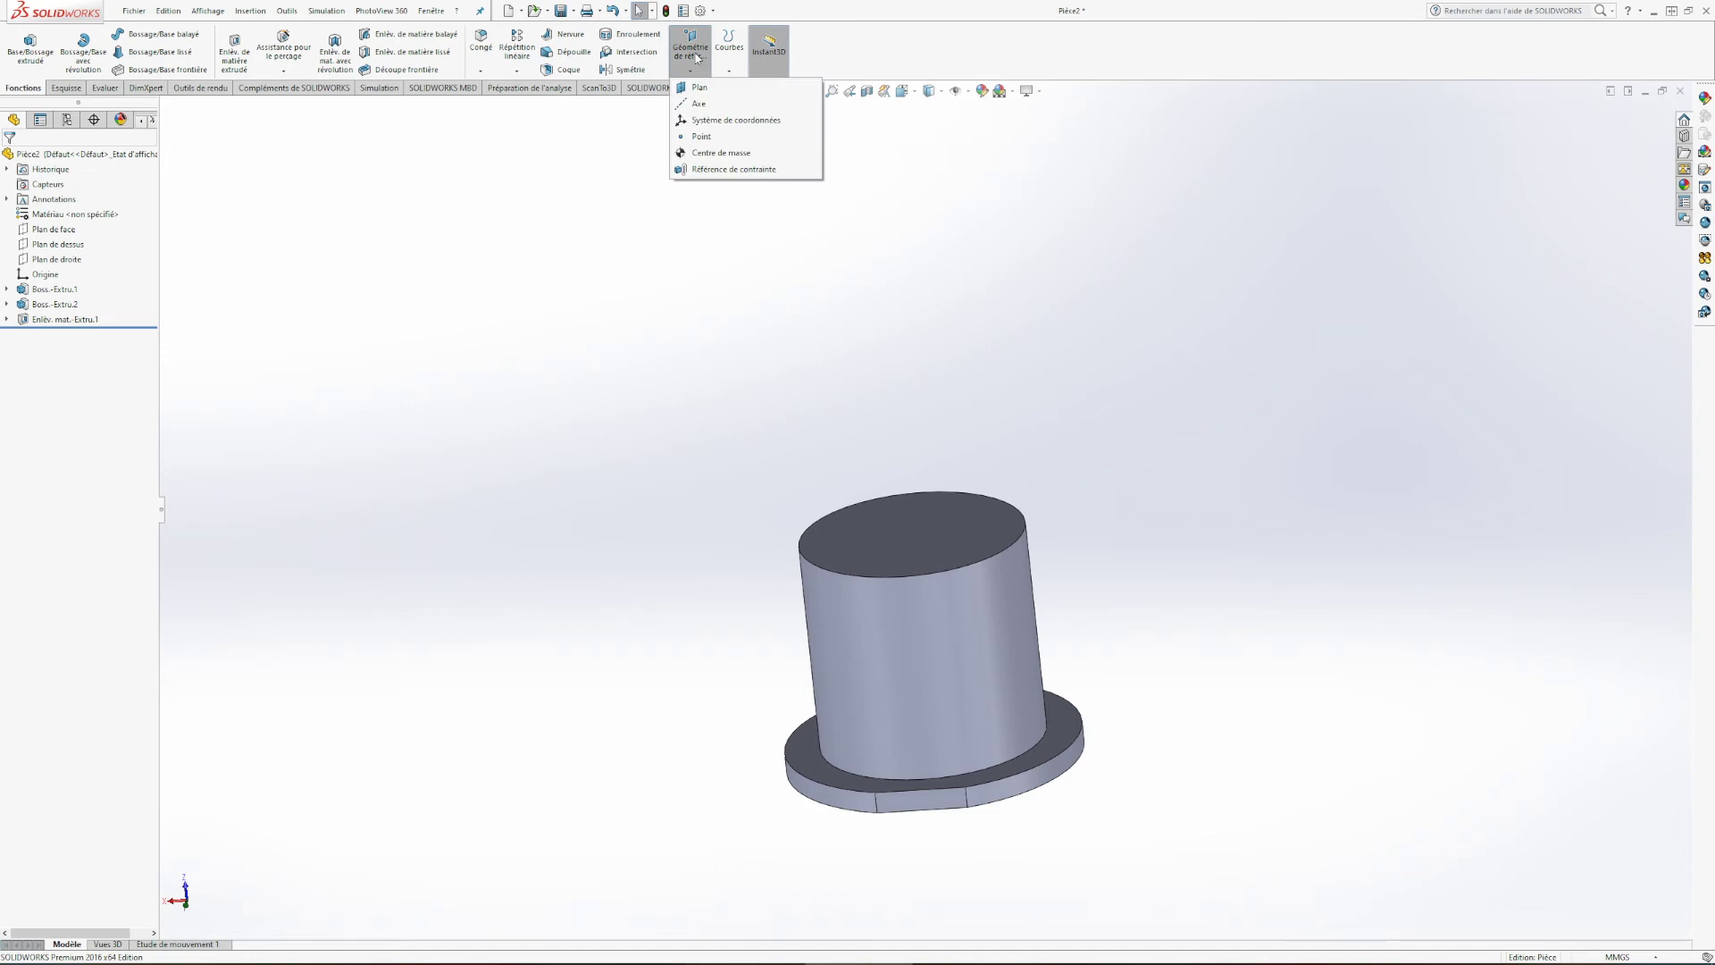
{"action": "left_click", "coordinate": [699, 105]}
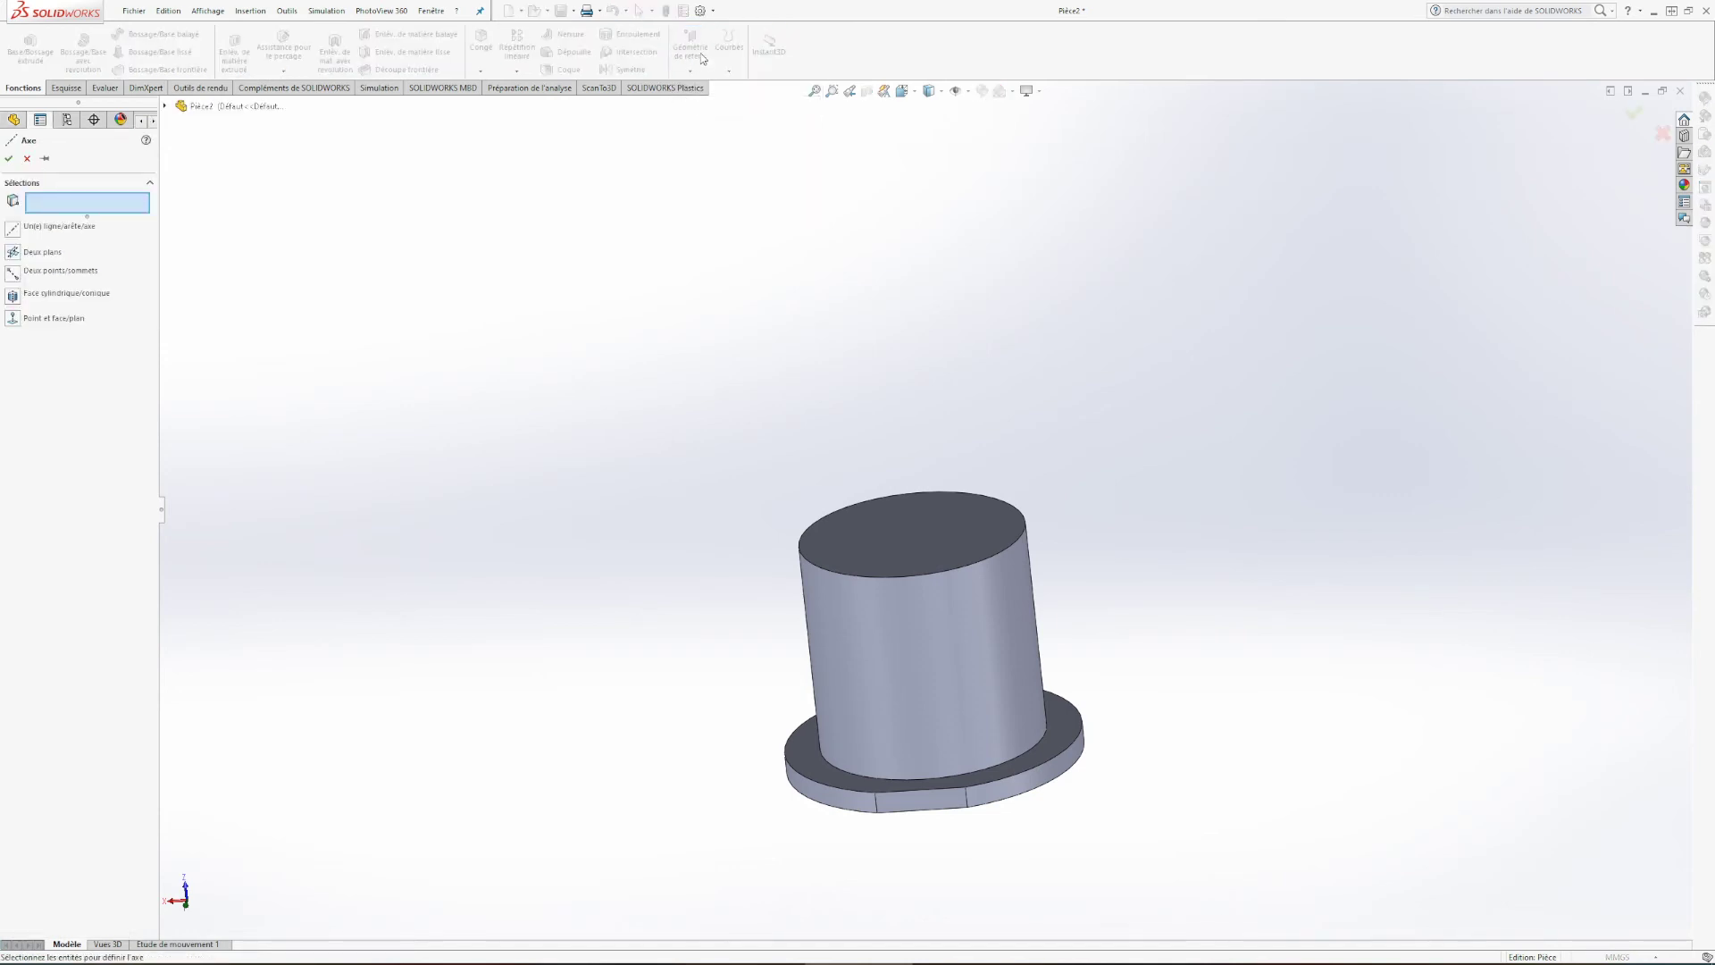
{"action": "scroll", "coordinate": [659, 429], "scroll_direction": "down", "scroll_amount": 1}
{"action": "scroll", "coordinate": [715, 581], "scroll_direction": "up", "scroll_amount": 2}
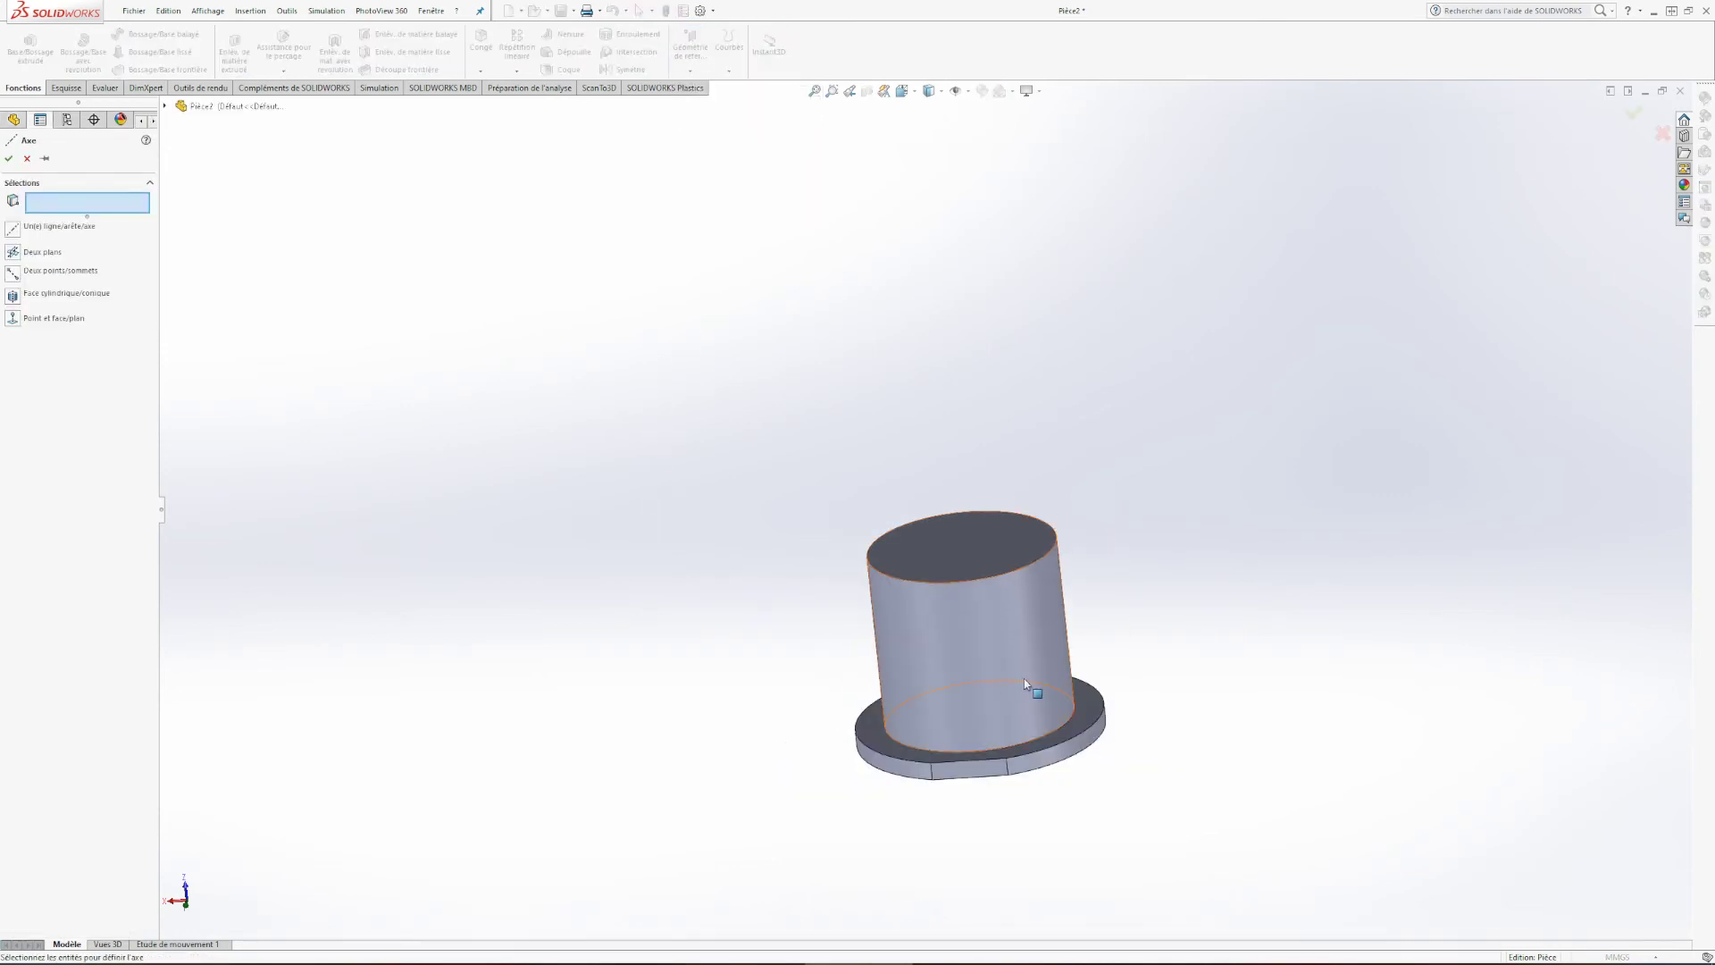
{"action": "left_click", "coordinate": [1015, 634]}
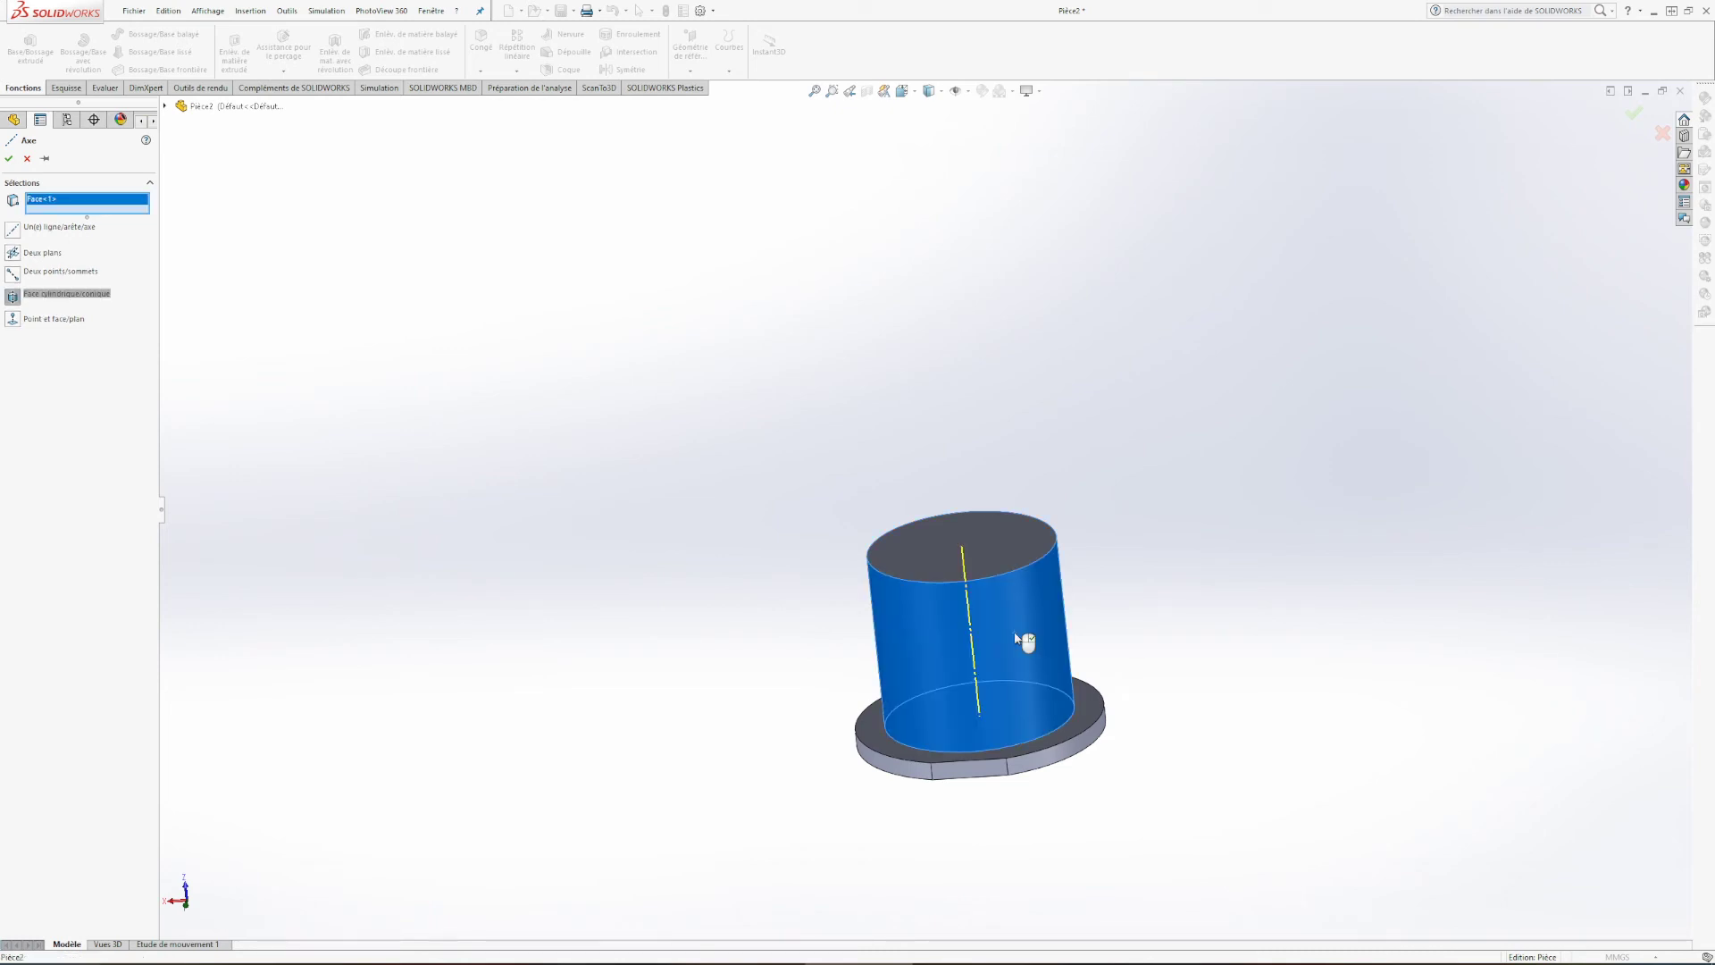
{"action": "scroll", "coordinate": [1061, 682], "scroll_direction": "up", "scroll_amount": 1}
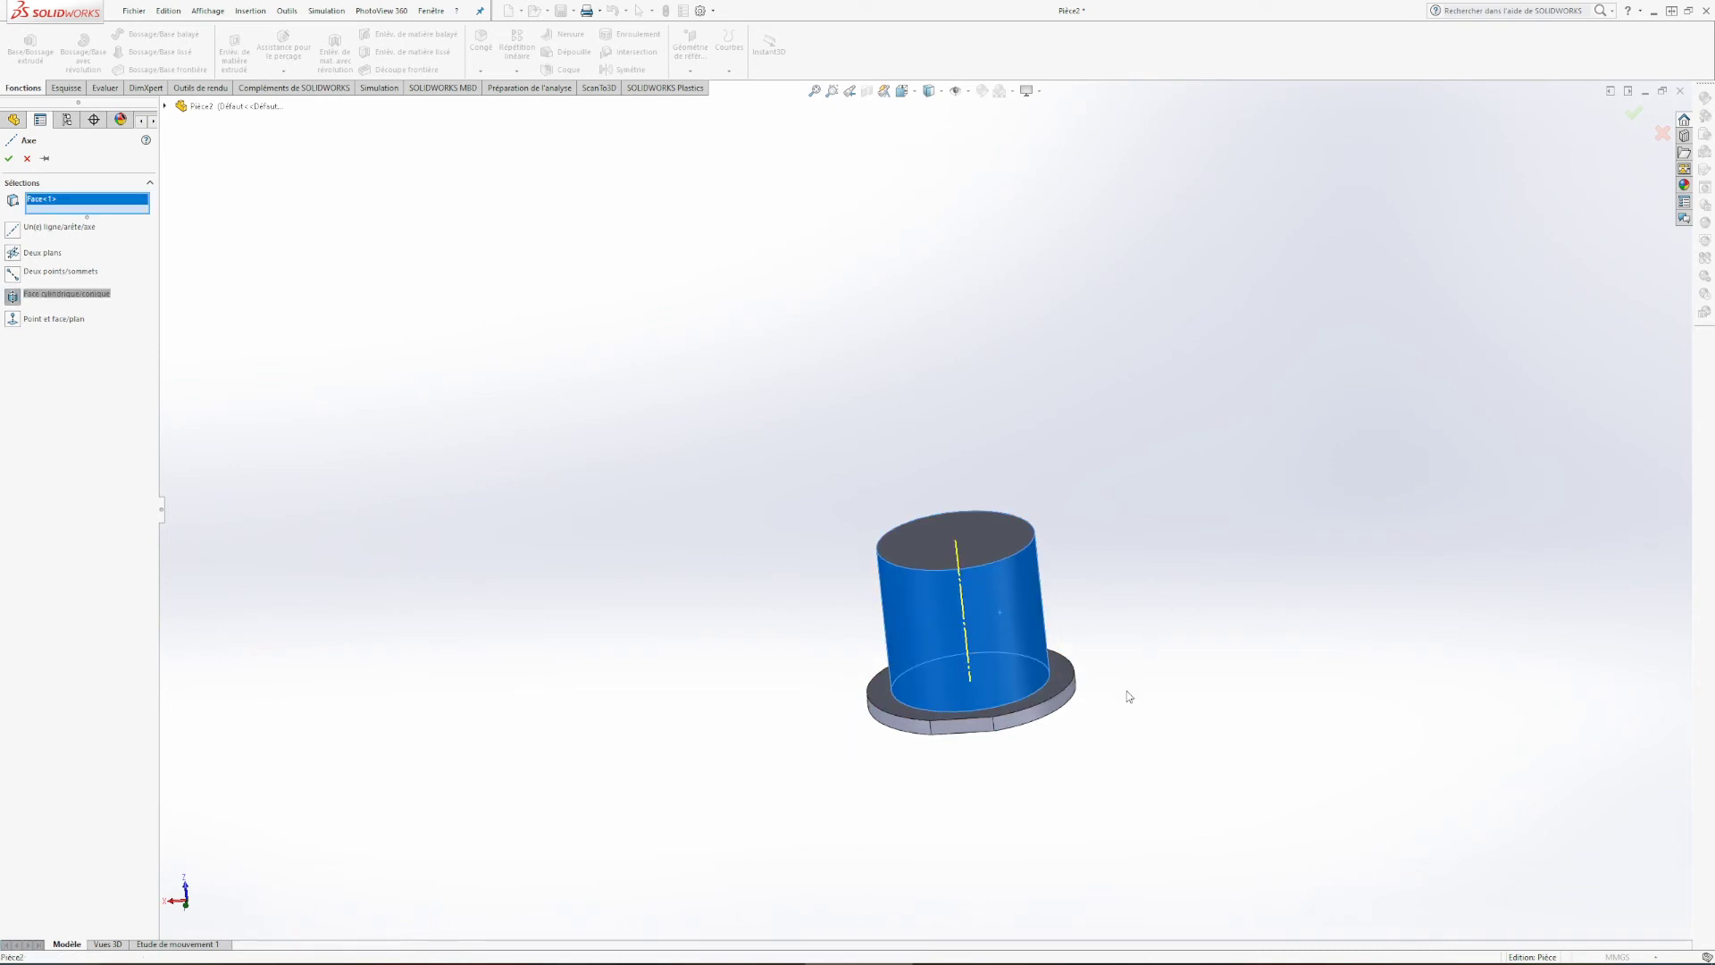
{"action": "scroll", "coordinate": [1061, 682], "scroll_direction": "down", "scroll_amount": 2}
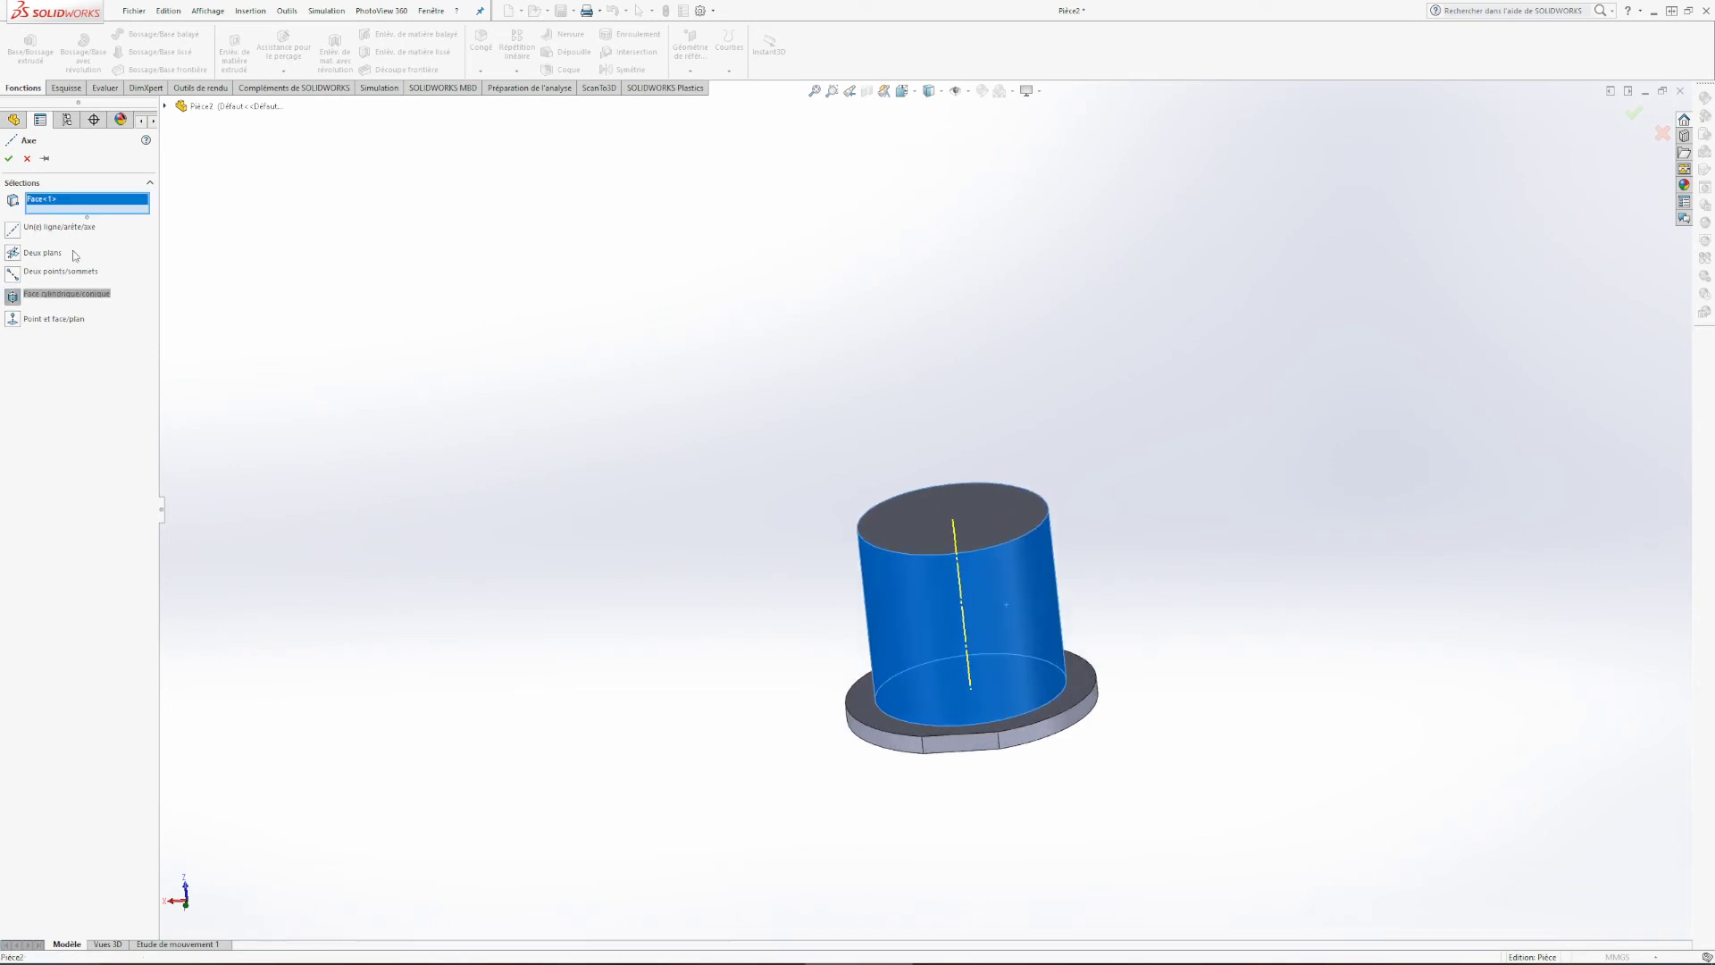
{"action": "left_click", "coordinate": [11, 159]}
{"action": "left_click", "coordinate": [1138, 542]}
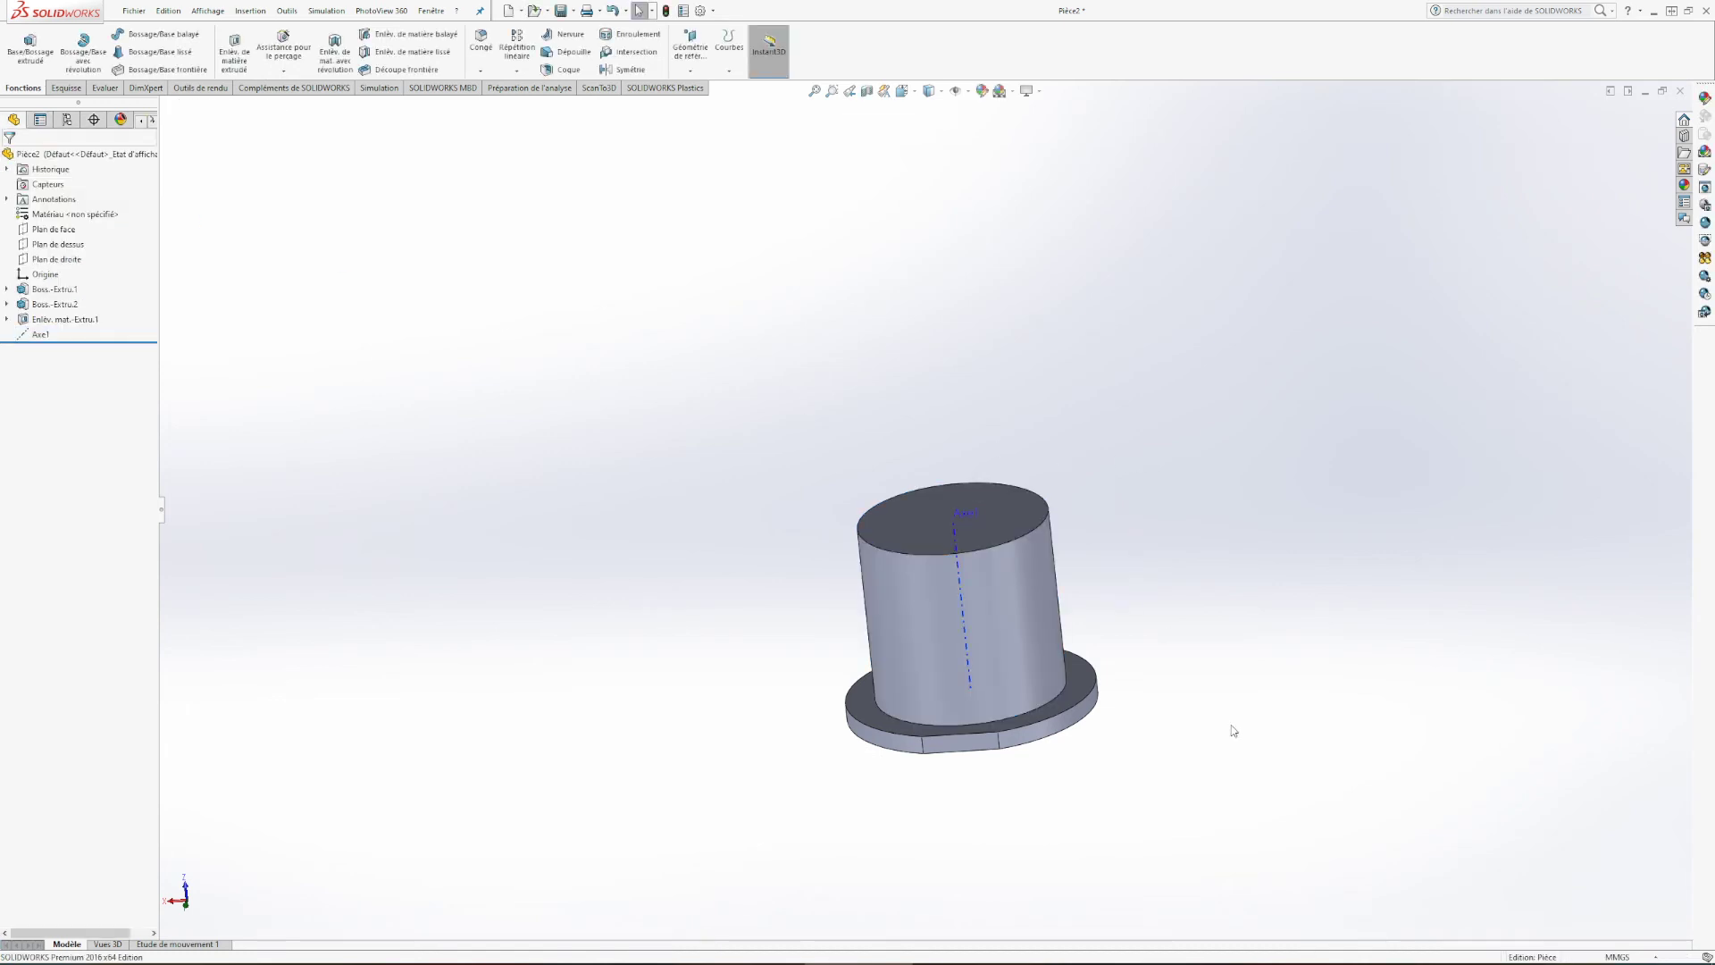
{"action": "scroll", "coordinate": [1232, 727], "scroll_direction": "up", "scroll_amount": 5}
{"action": "scroll", "coordinate": [1001, 617], "scroll_direction": "down", "scroll_amount": 6}
{"action": "scroll", "coordinate": [842, 463], "scroll_direction": "up", "scroll_amount": 4}
{"action": "scroll", "coordinate": [880, 469], "scroll_direction": "down", "scroll_amount": 4}
{"action": "middle_click_drag", "start_coordinate": [888, 474], "coordinate": [956, 433]}
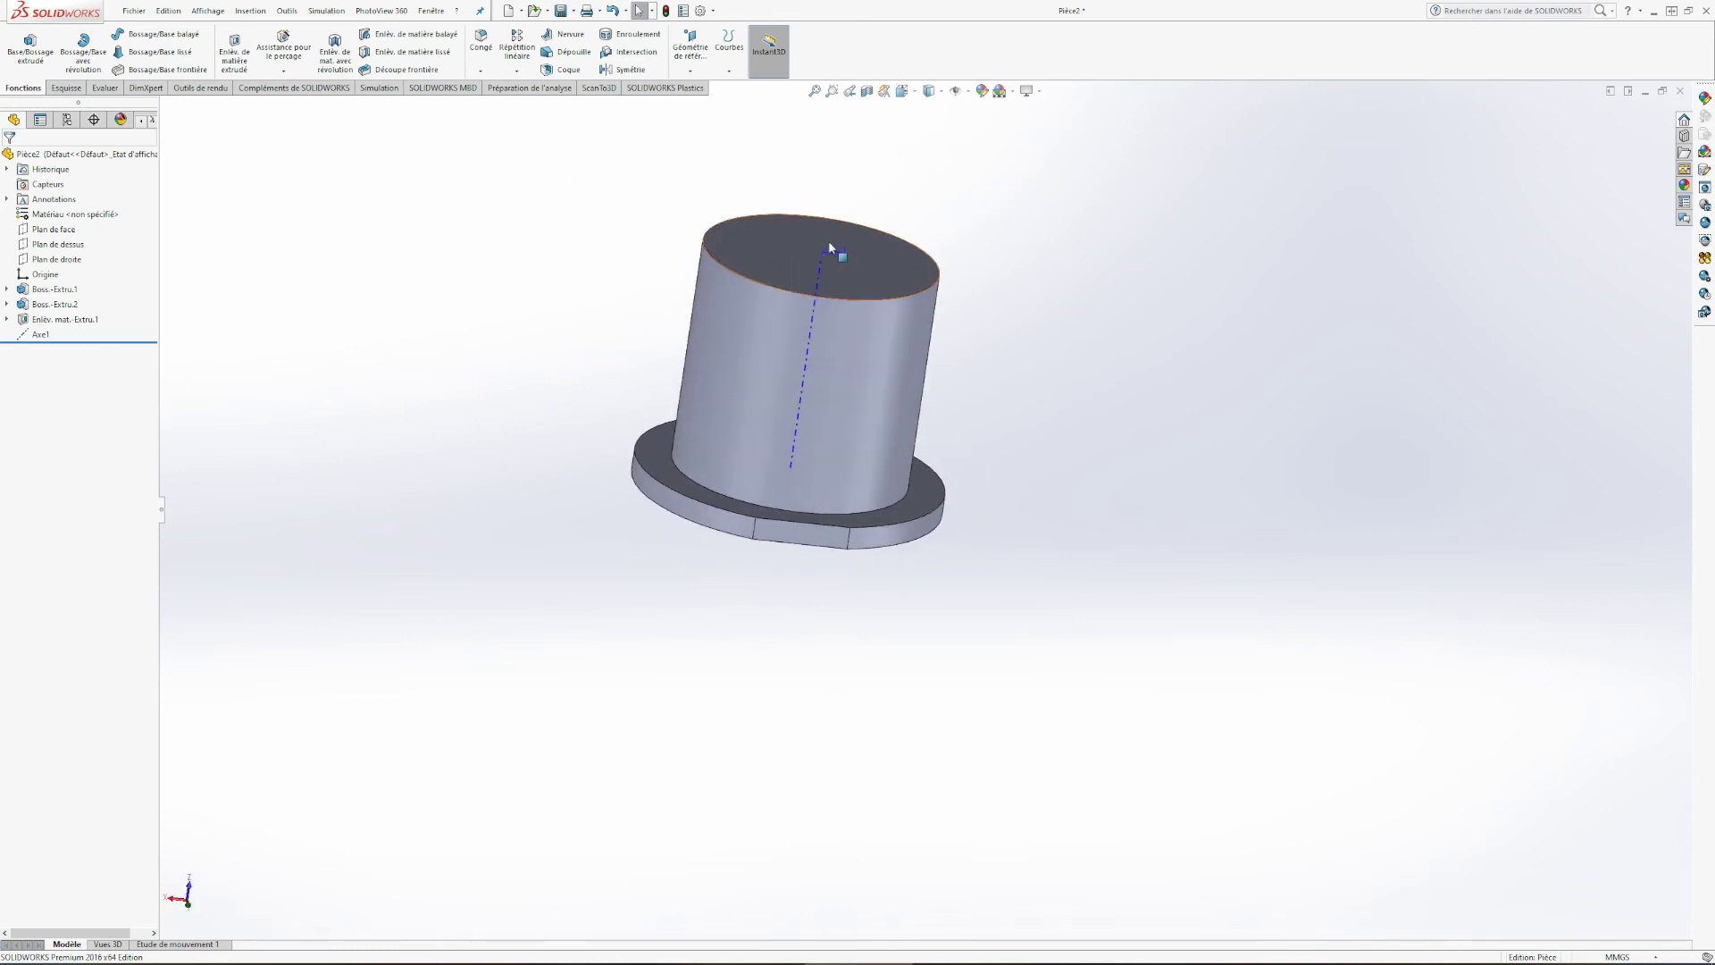
{"action": "left_click", "coordinate": [517, 70]}
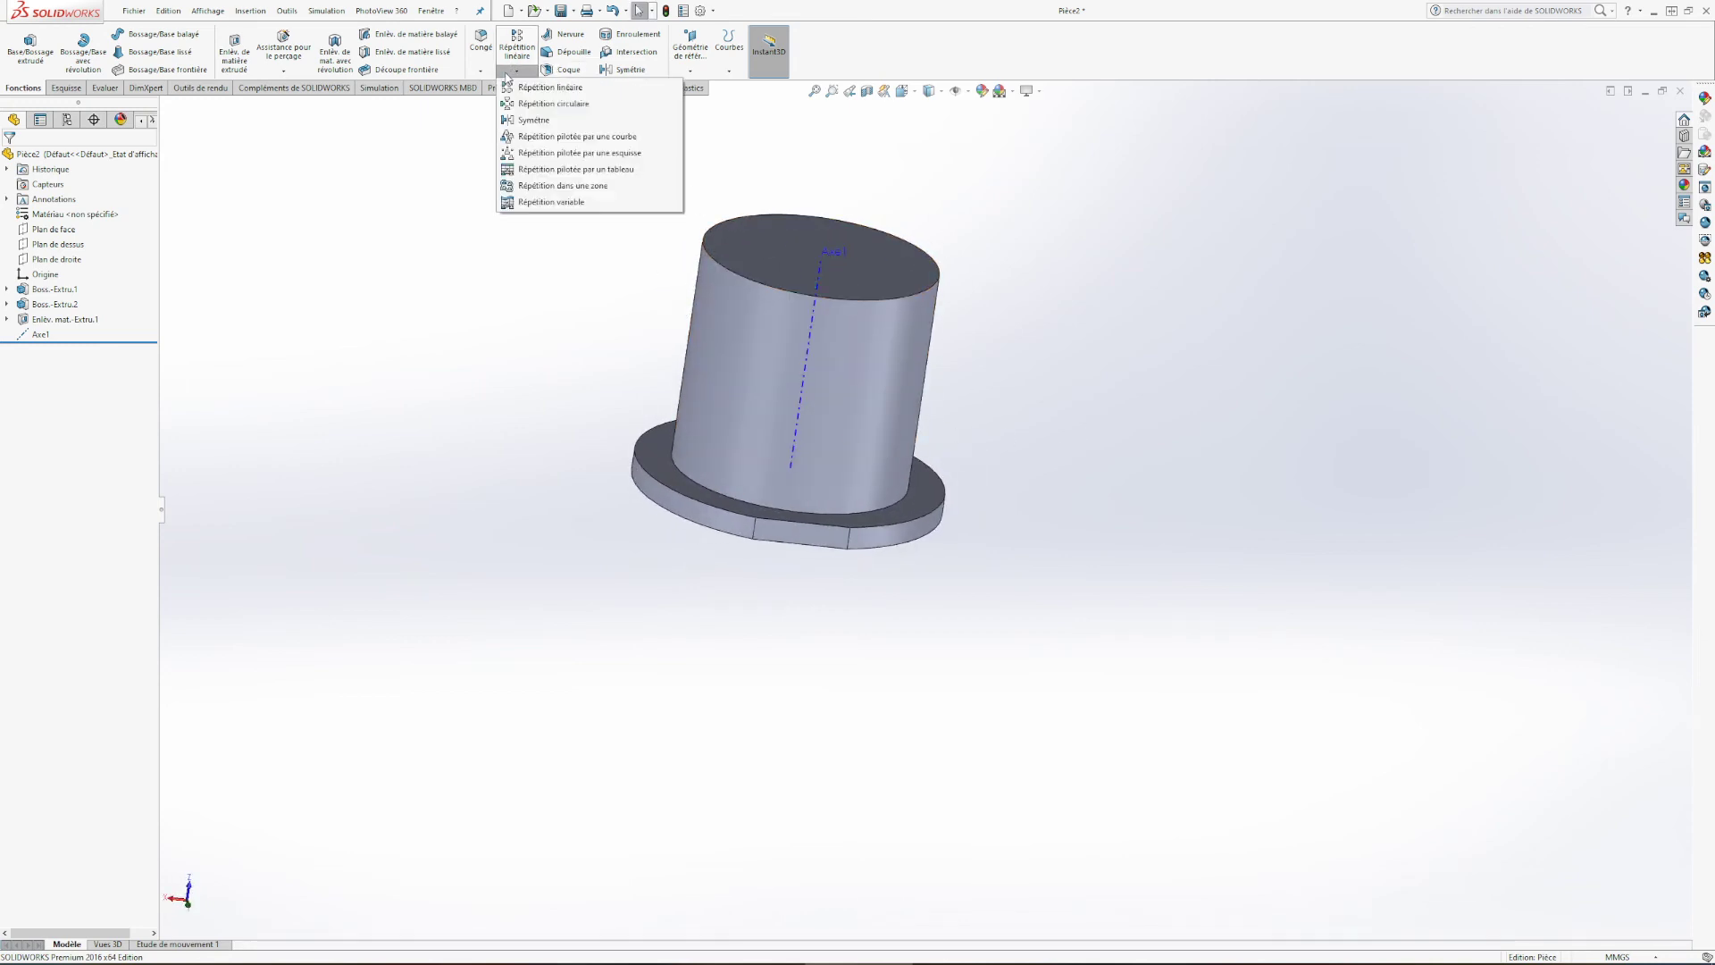
{"action": "left_click", "coordinate": [511, 73]}
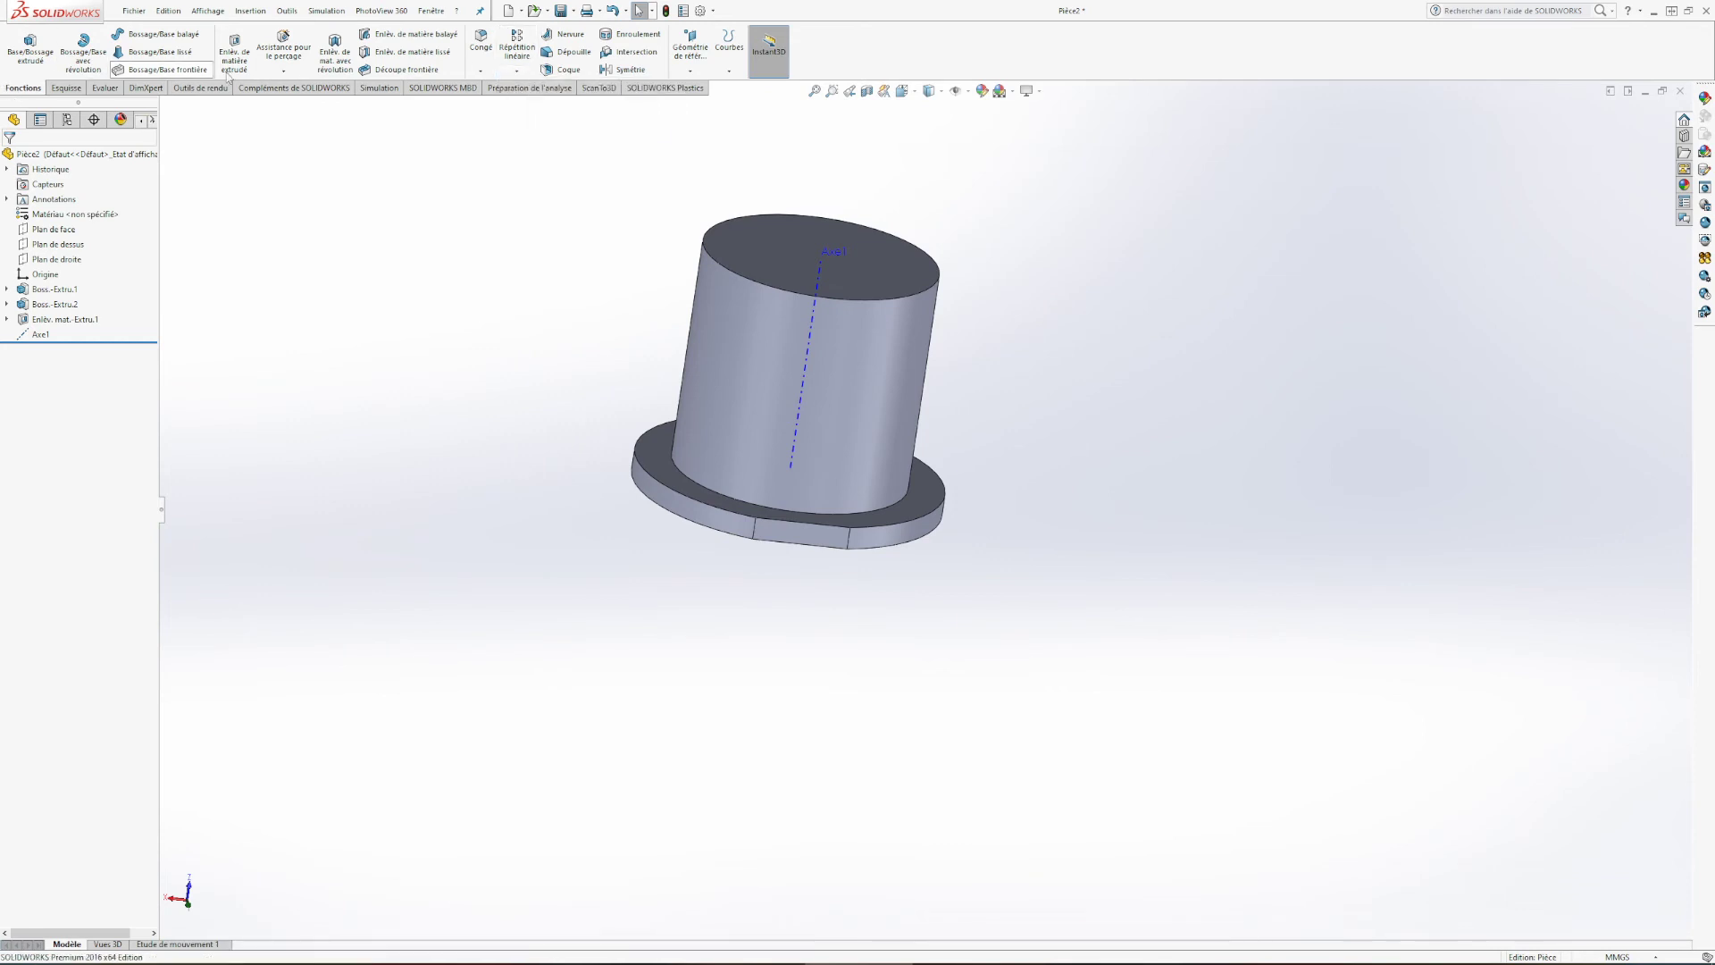
Step: Set up a circular pattern about the central reference axis with 4 equally spaced occurrences over 360 degrees
{"action": "left_click", "coordinate": [507, 74]}
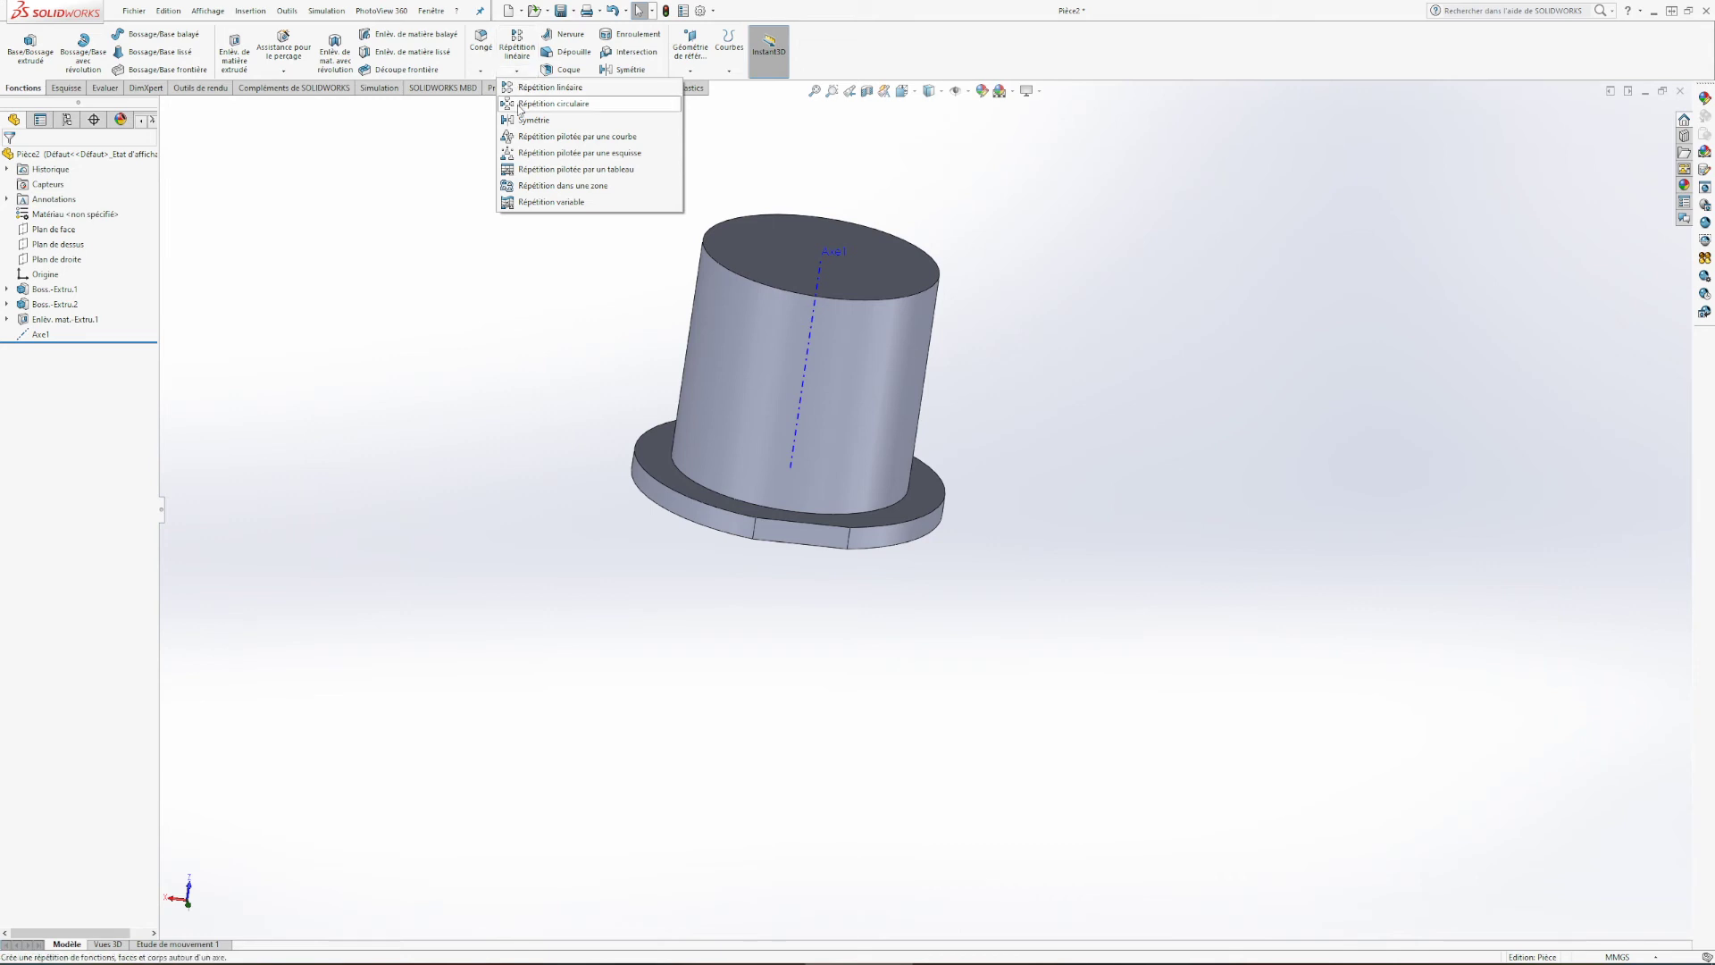
{"action": "left_click", "coordinate": [520, 107]}
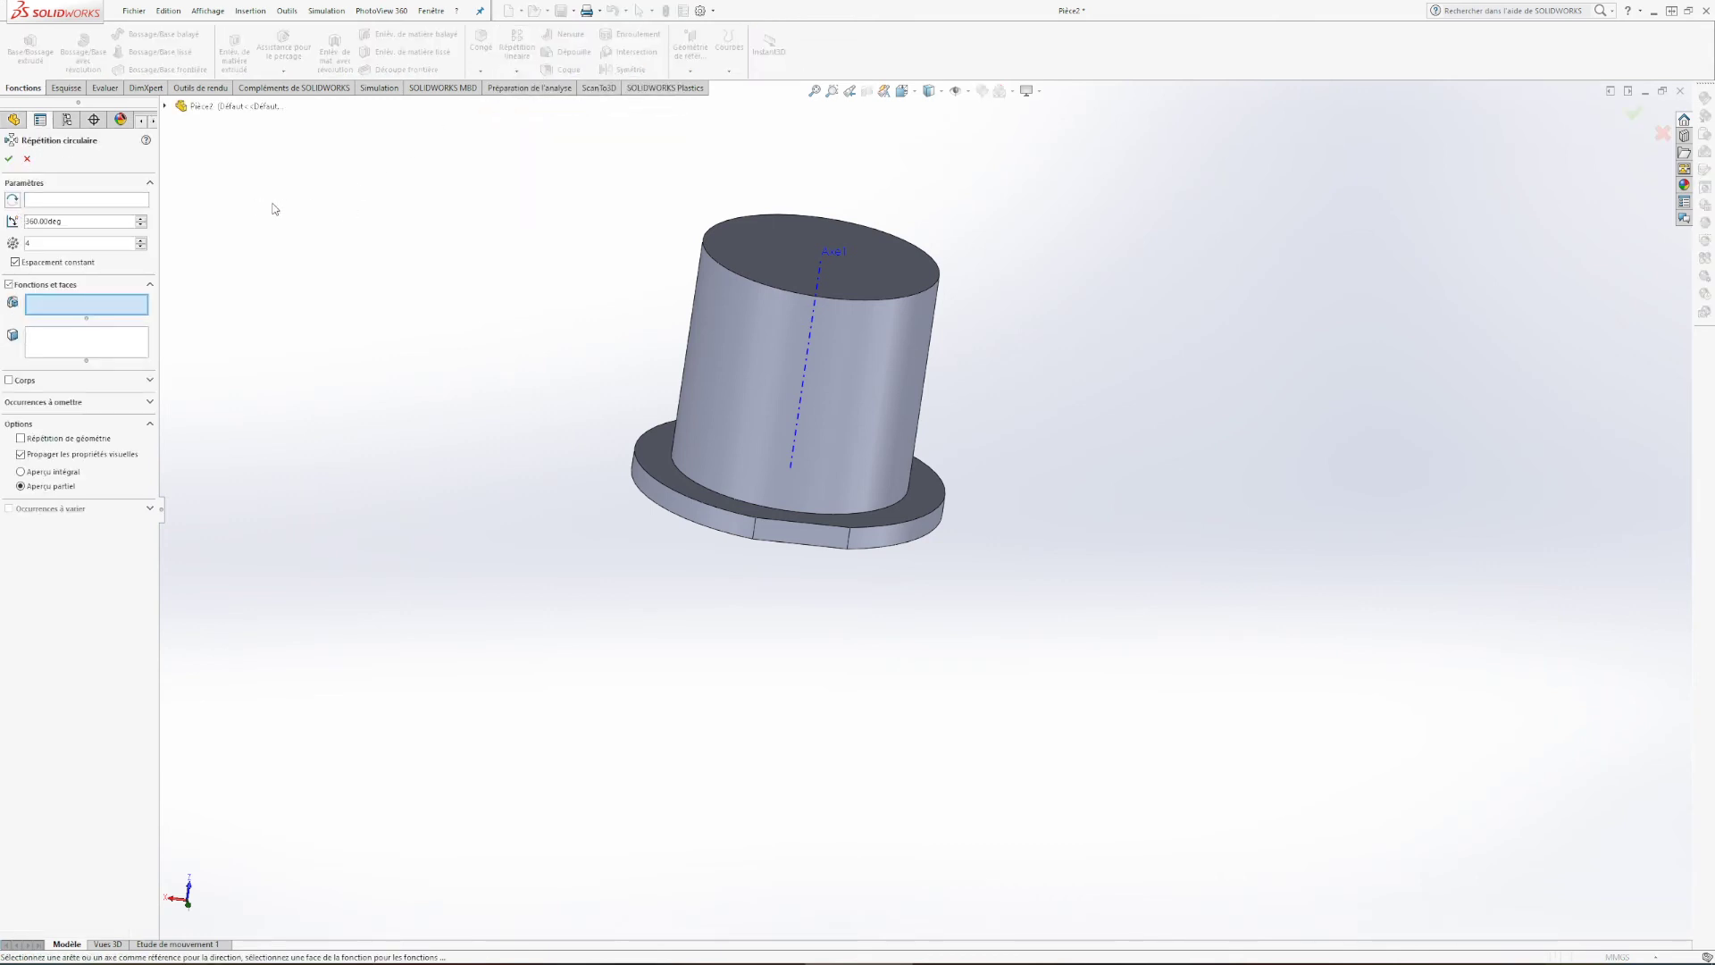
{"action": "left_click", "coordinate": [56, 201]}
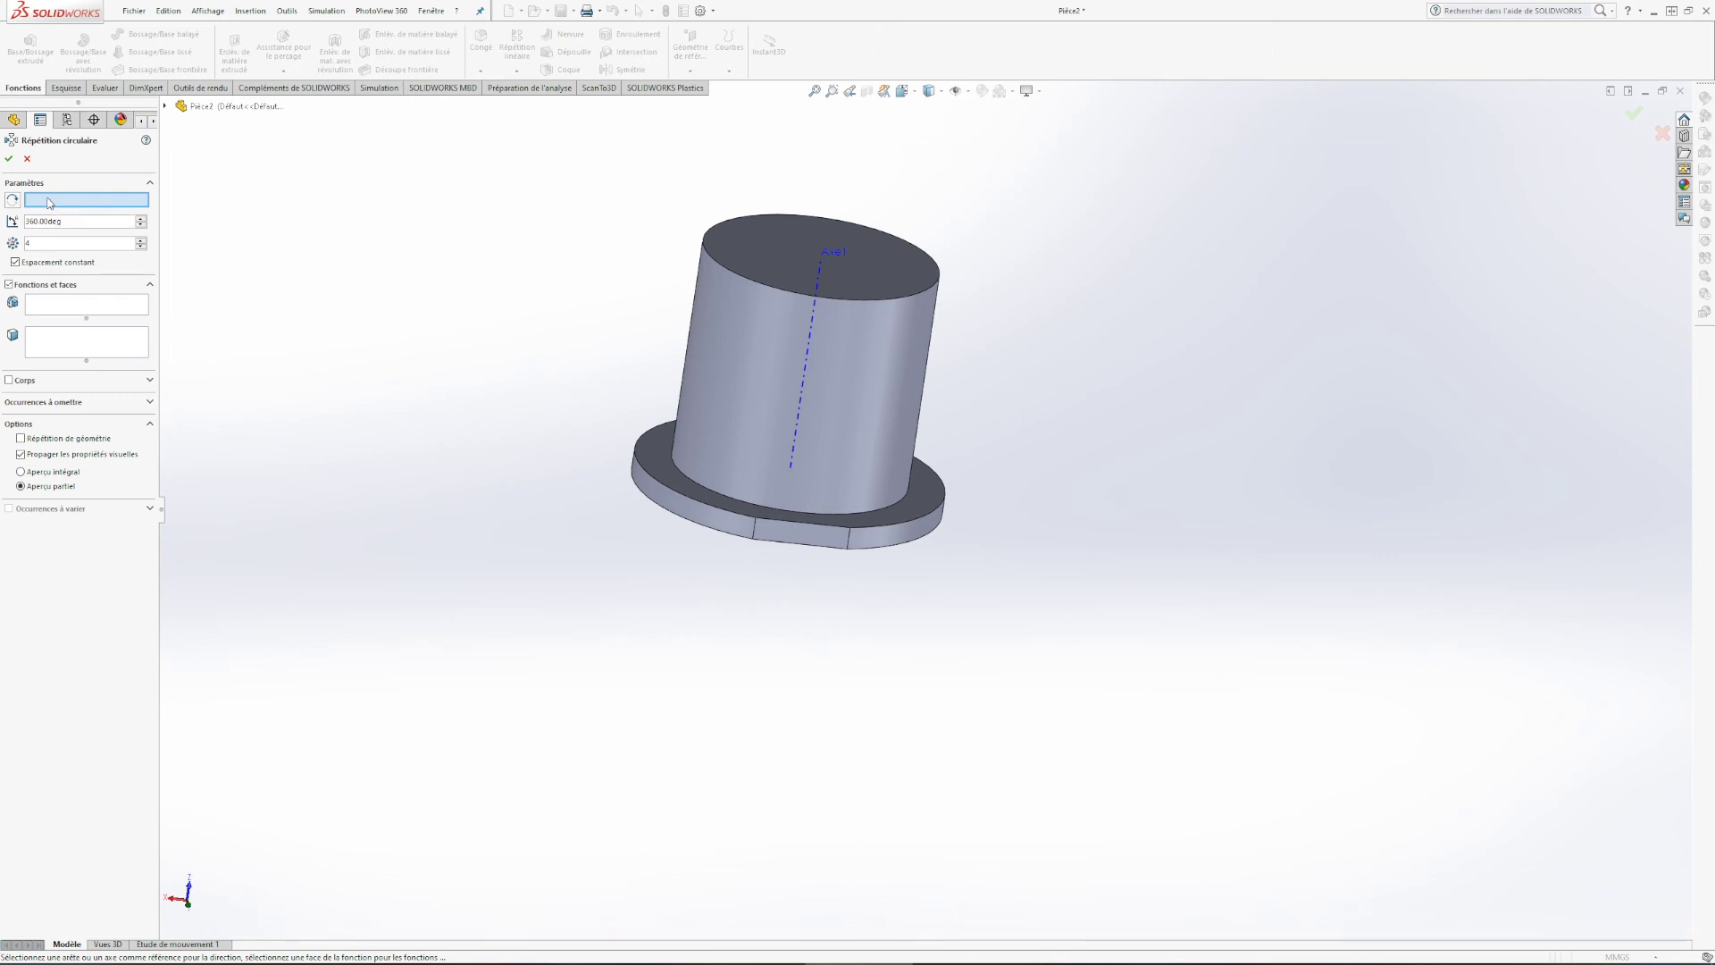
{"action": "left_click", "coordinate": [819, 271]}
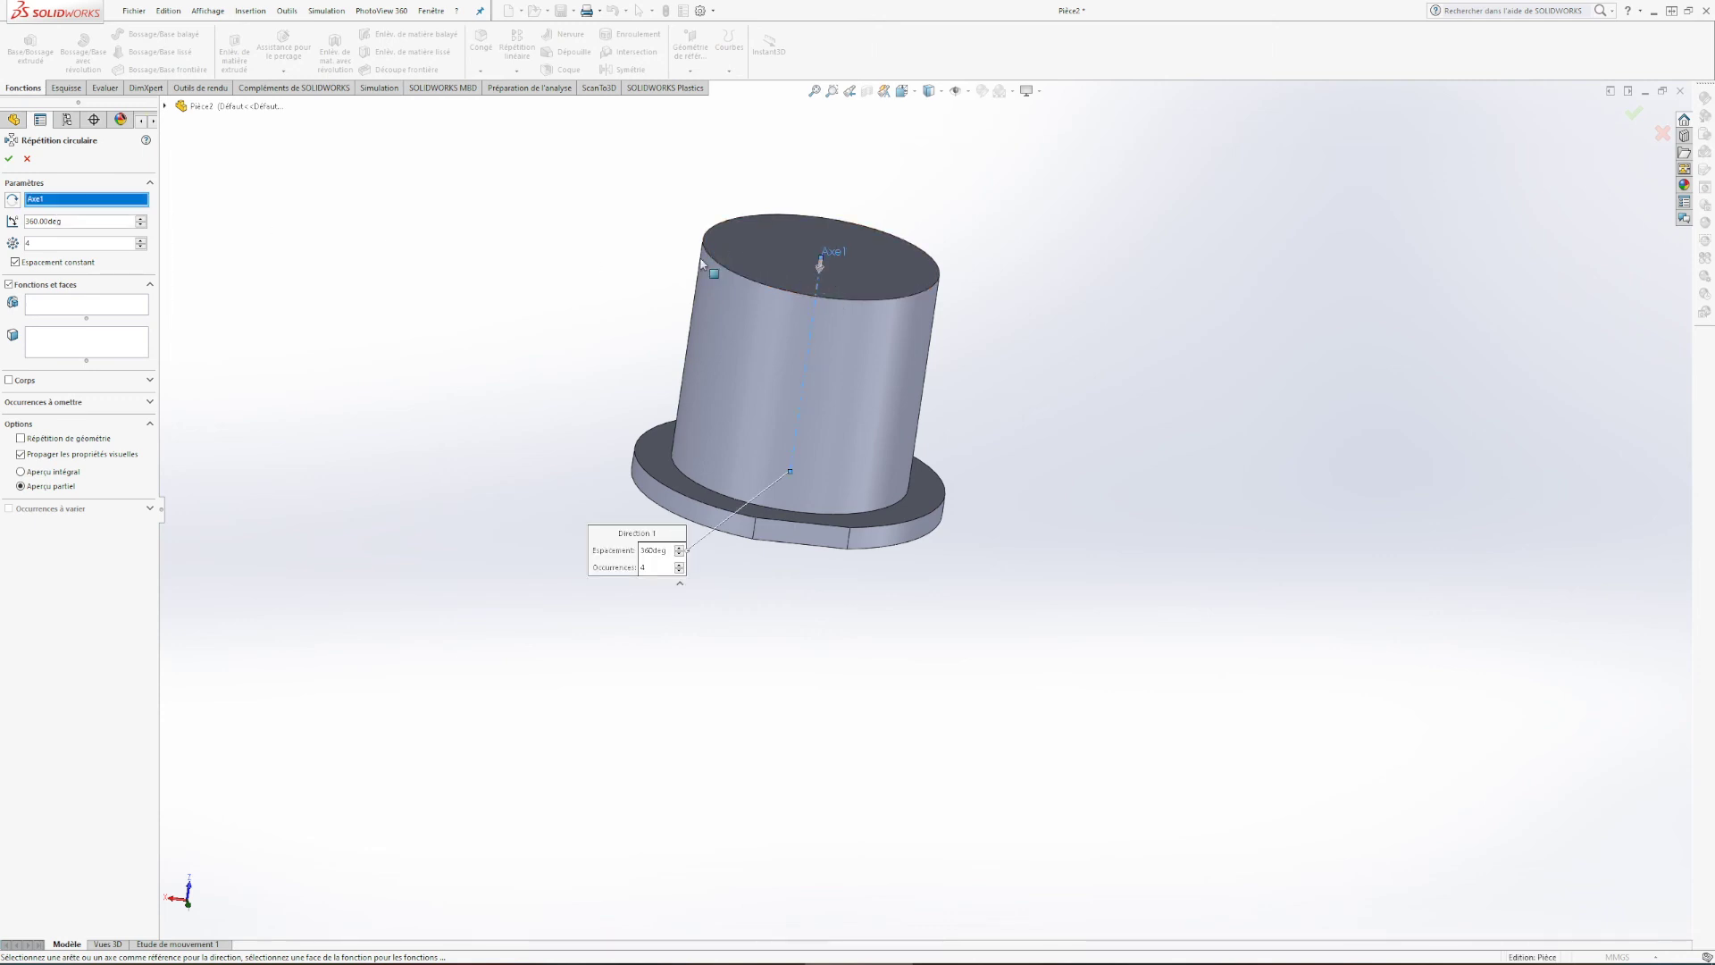
{"action": "left_click", "coordinate": [91, 222]}
{"action": "left_click", "coordinate": [58, 243]}
Step: Choose the flange's extruded flat cut as the feature to repeat, check the preview from several angles and complete the circular pattern
{"action": "left_click", "coordinate": [60, 309]}
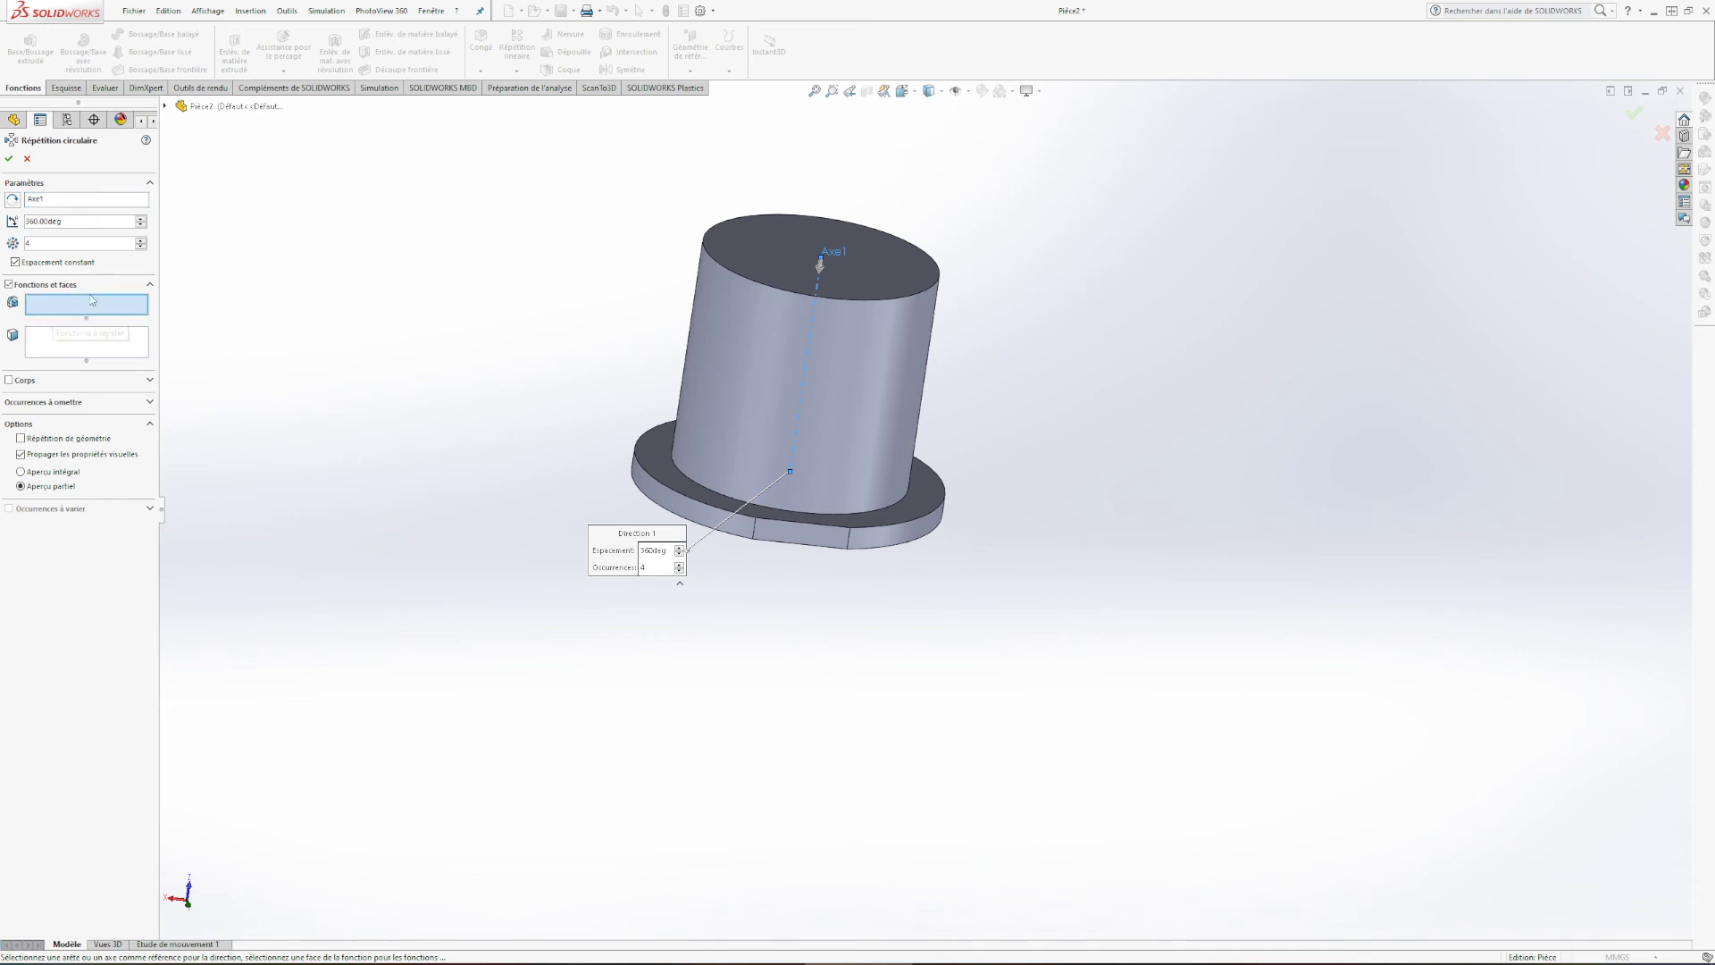
{"action": "left_click", "coordinate": [165, 106]}
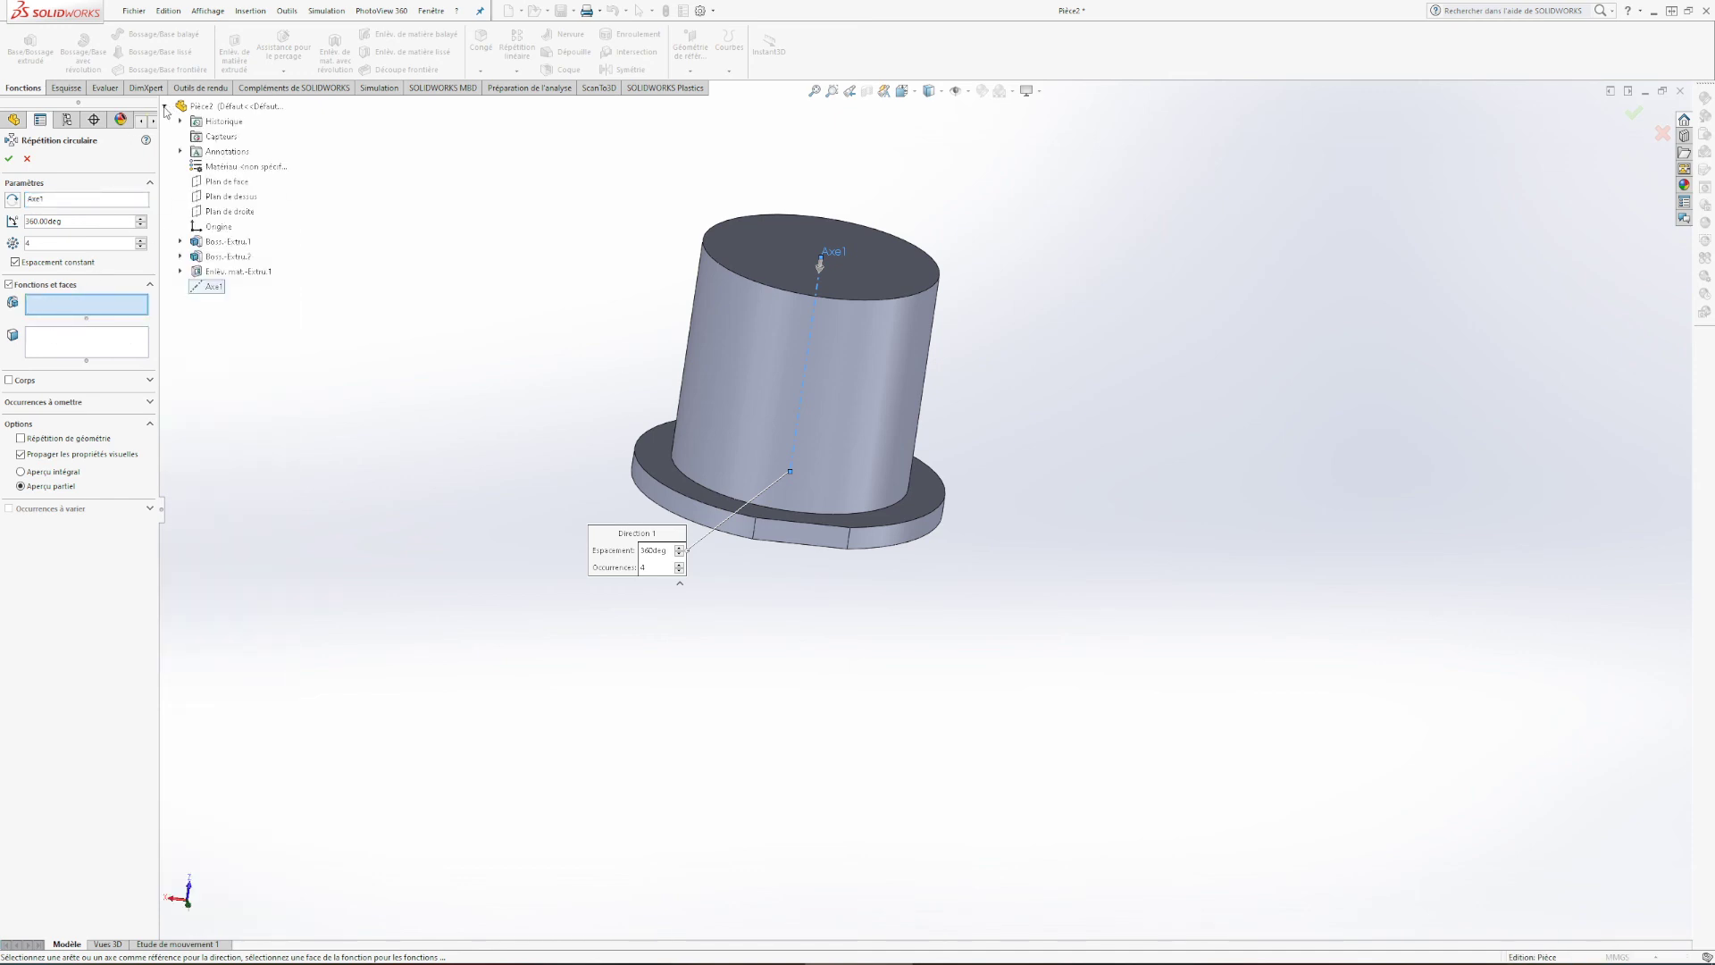
{"action": "left_click", "coordinate": [234, 272]}
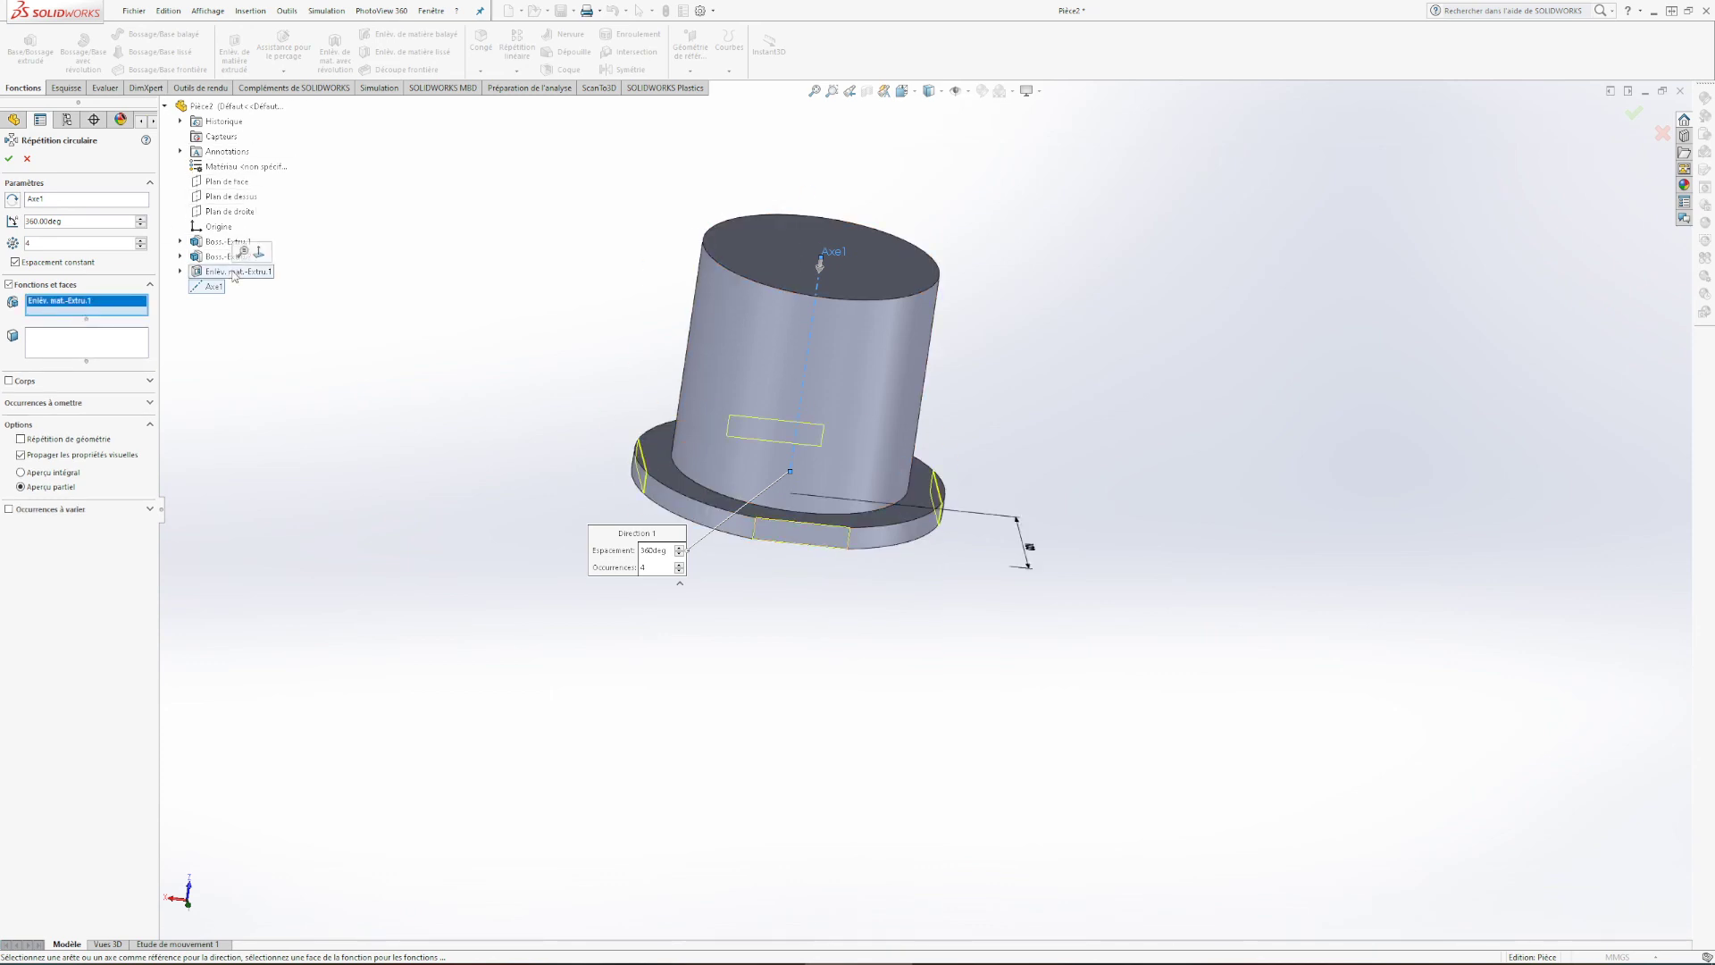
{"action": "scroll", "coordinate": [481, 421], "scroll_direction": "down", "scroll_amount": 2}
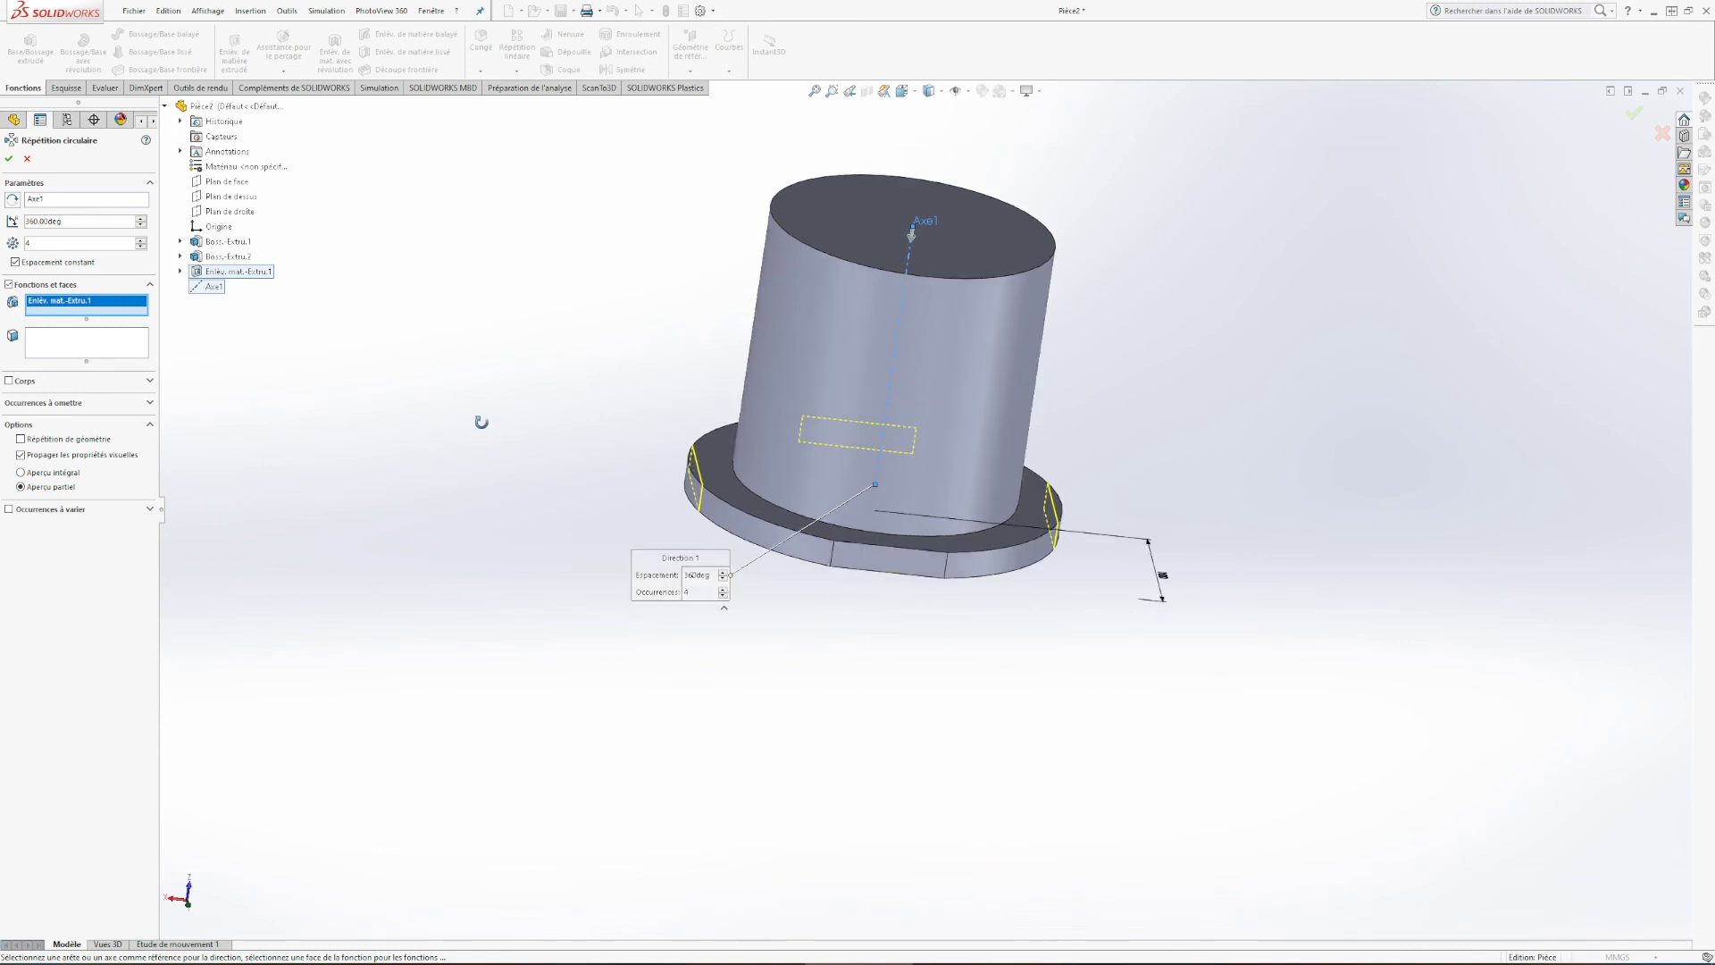
{"action": "middle_click_drag", "start_coordinate": [482, 422], "coordinate": [516, 228]}
{"action": "scroll", "coordinate": [1131, 388], "scroll_direction": "down", "scroll_amount": 2}
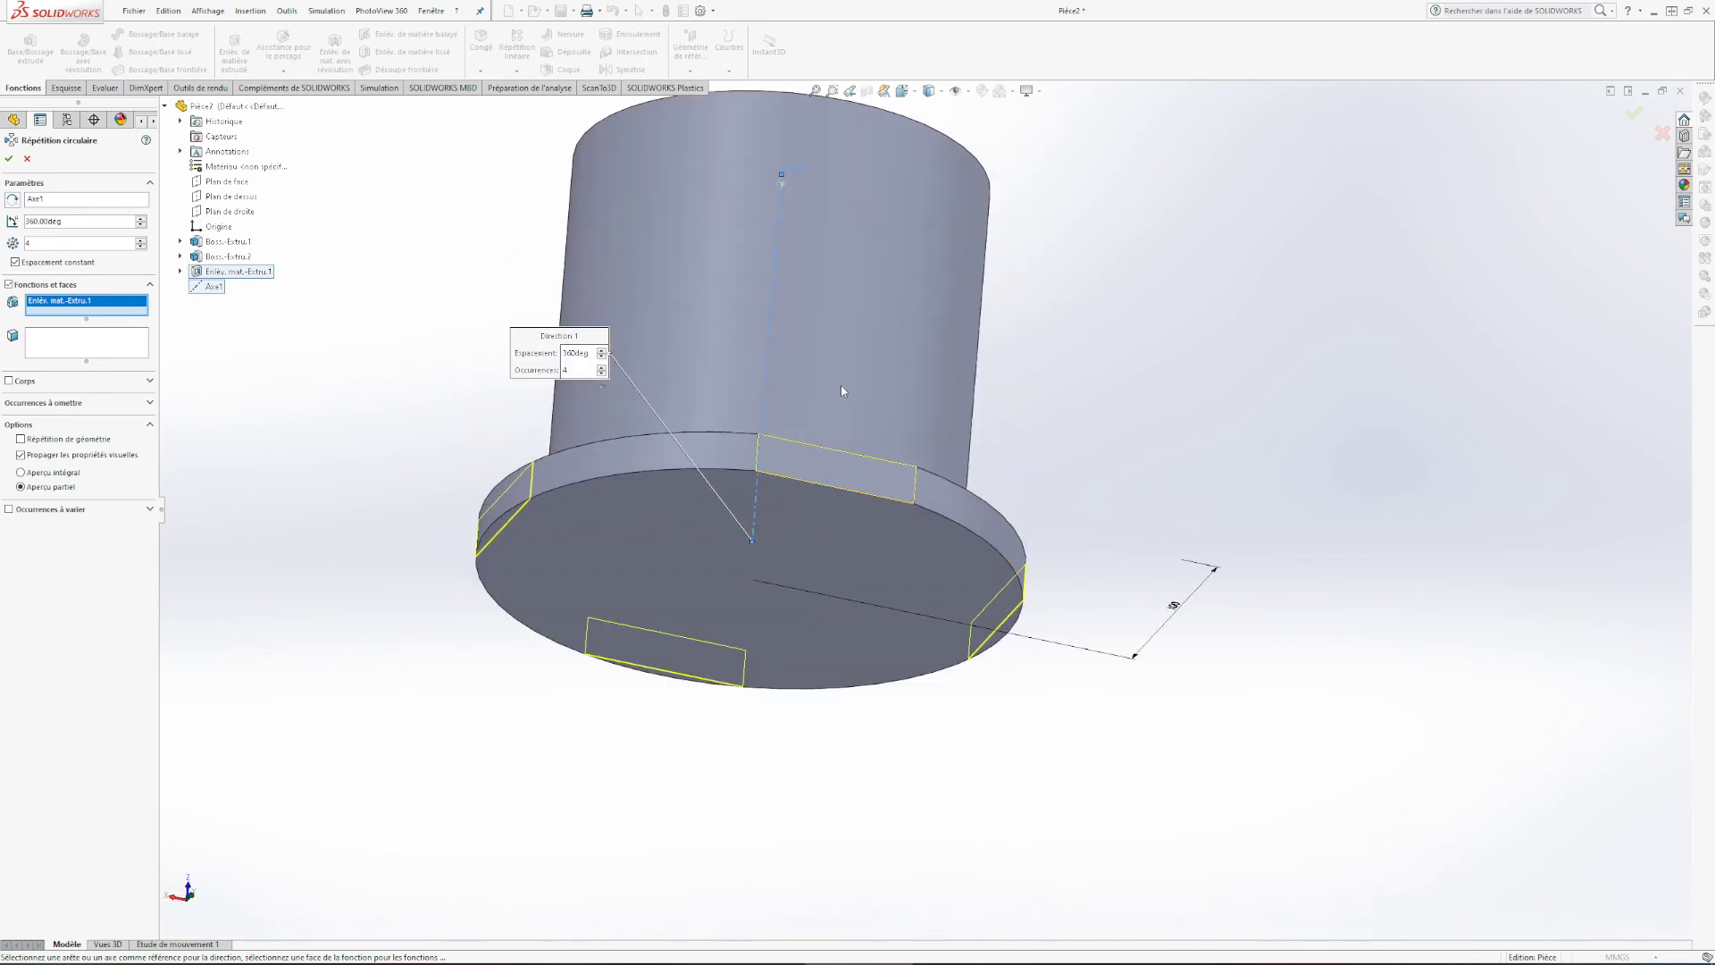
{"action": "middle_click_drag", "start_coordinate": [791, 464], "coordinate": [839, 692]}
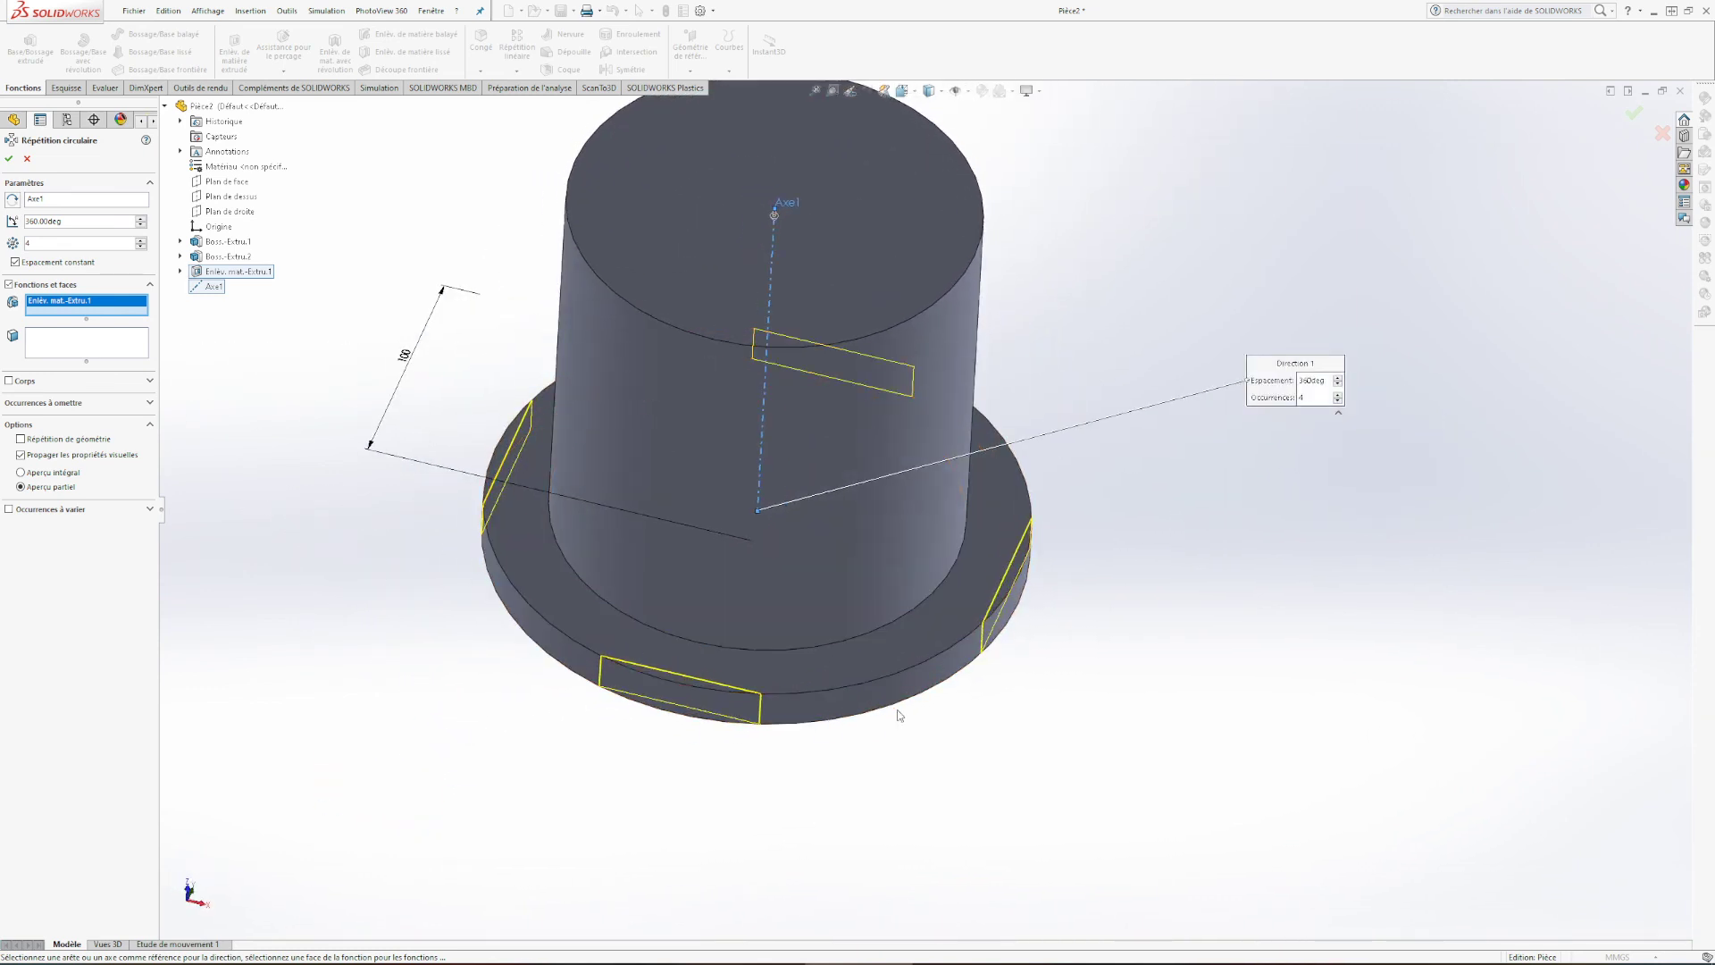
{"action": "middle_click_drag", "start_coordinate": [954, 409], "coordinate": [305, 321]}
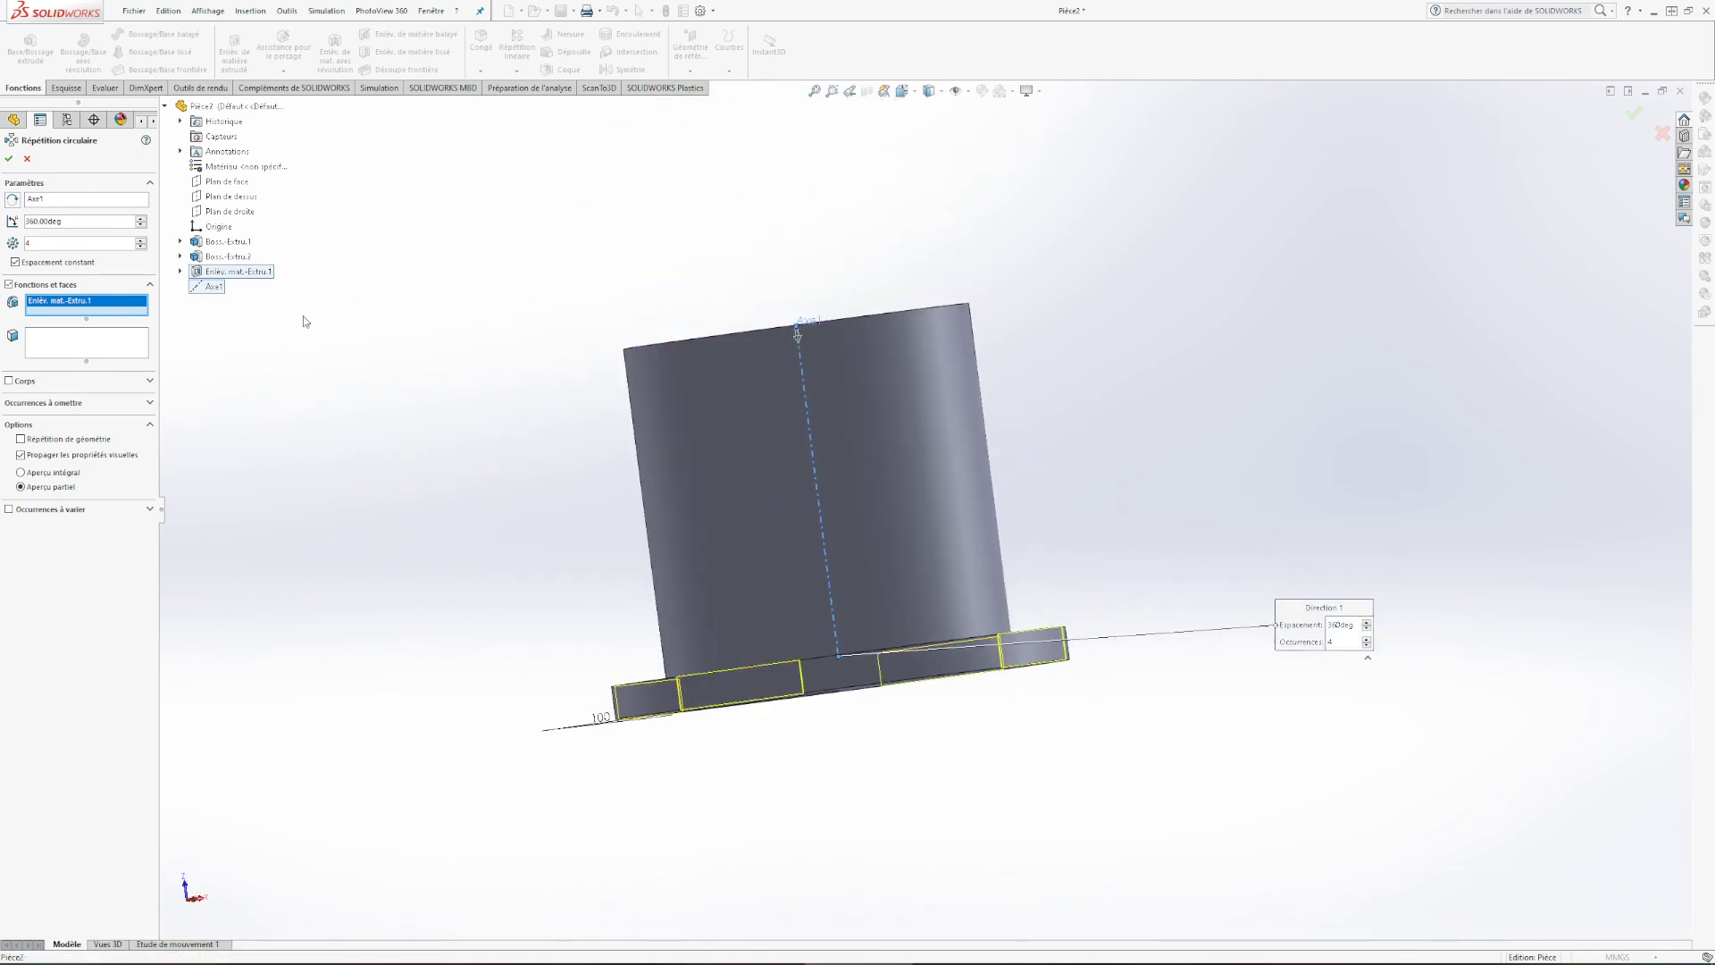
{"action": "middle_click_drag", "start_coordinate": [1036, 496], "coordinate": [523, 488]}
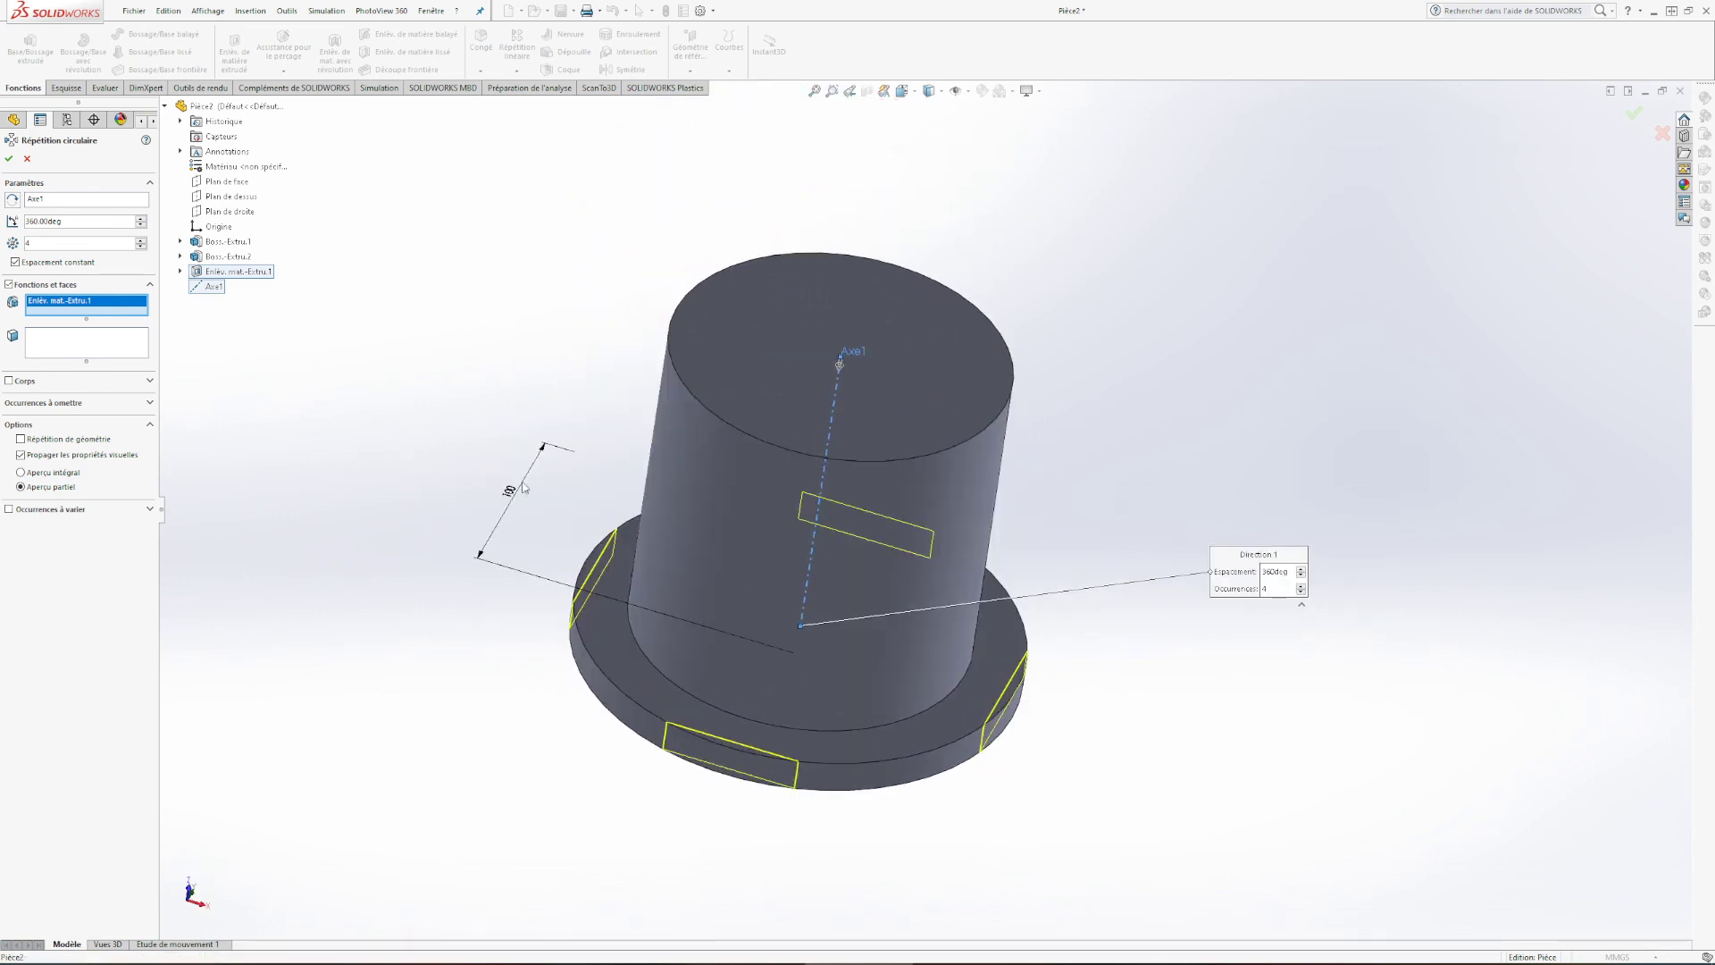
{"action": "left_click", "coordinate": [9, 158]}
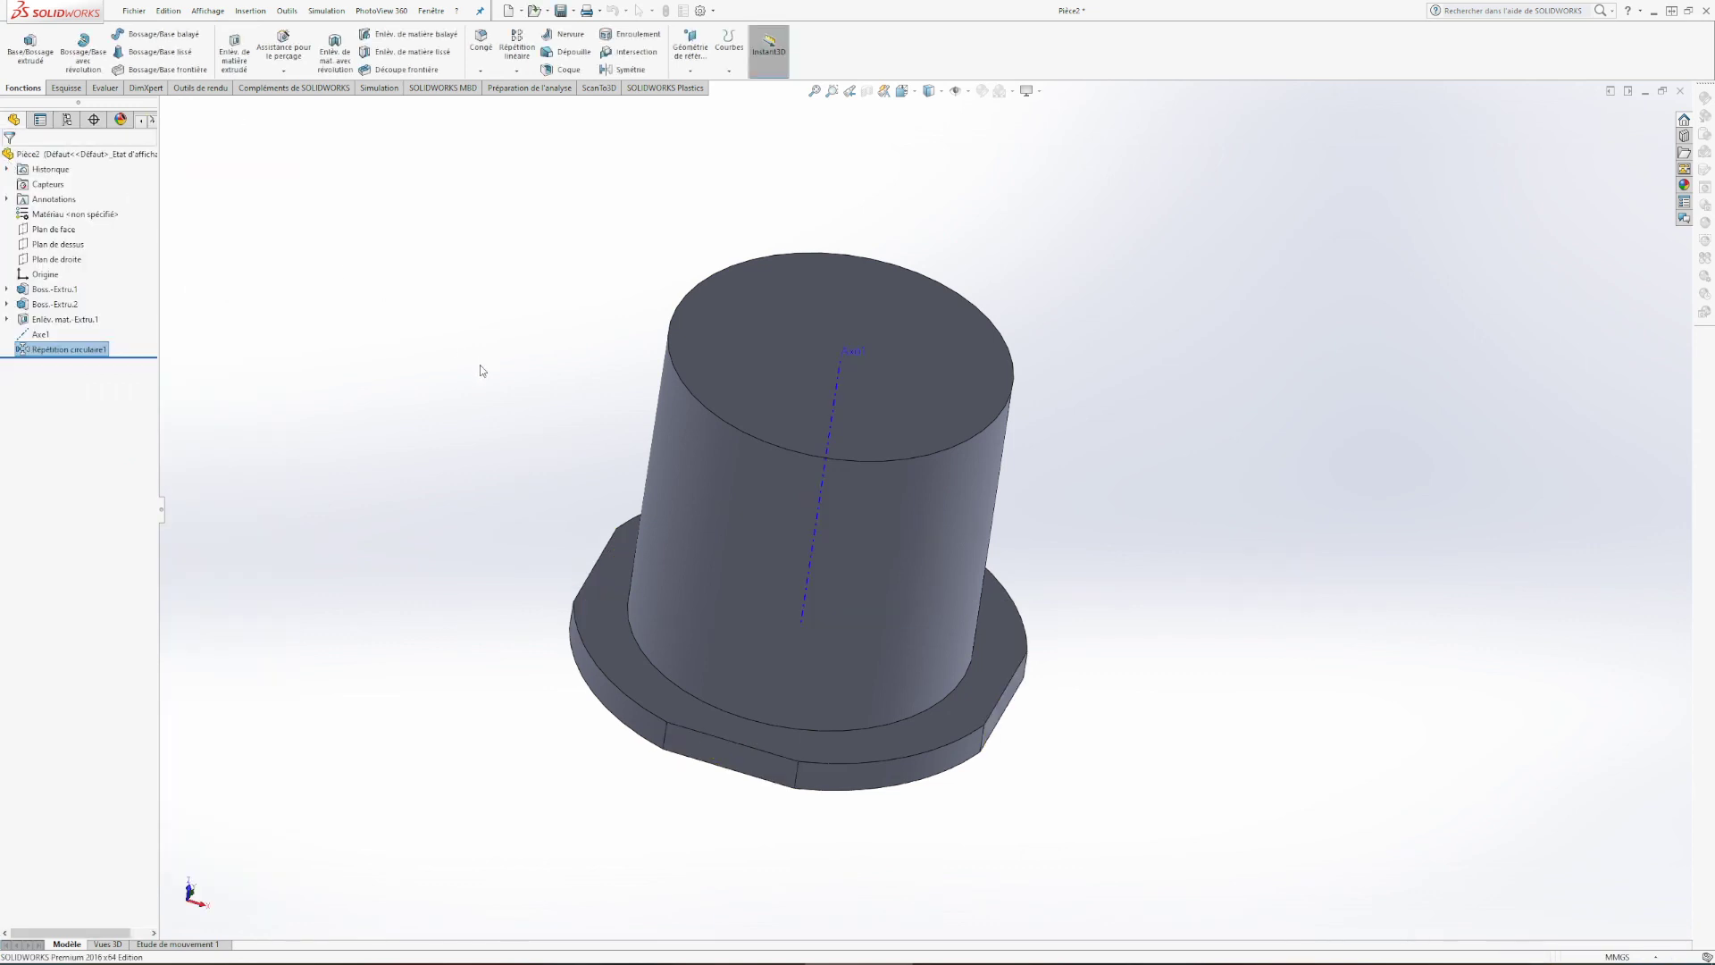
{"action": "middle_click_drag", "start_coordinate": [503, 404], "coordinate": [854, 313]}
{"action": "scroll", "coordinate": [855, 315], "scroll_direction": "up", "scroll_amount": 1}
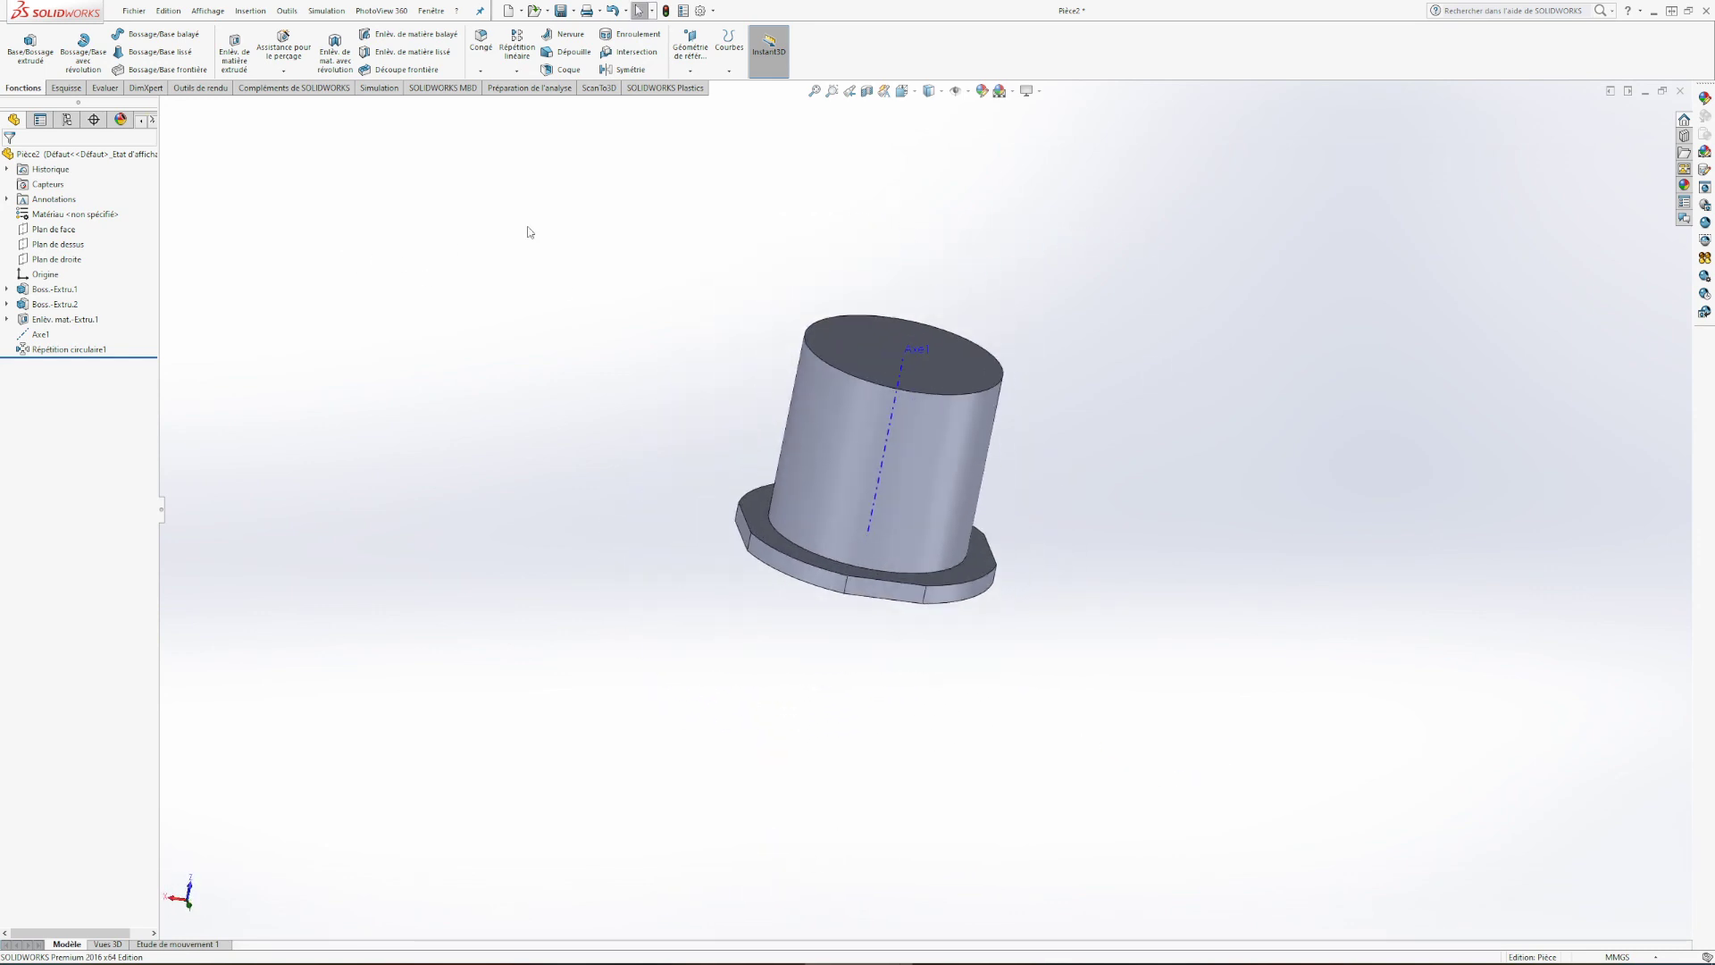
Step: Apply a pink-magenta colour from the standard swatches to the whole part
{"action": "right_click", "coordinate": [115, 155]}
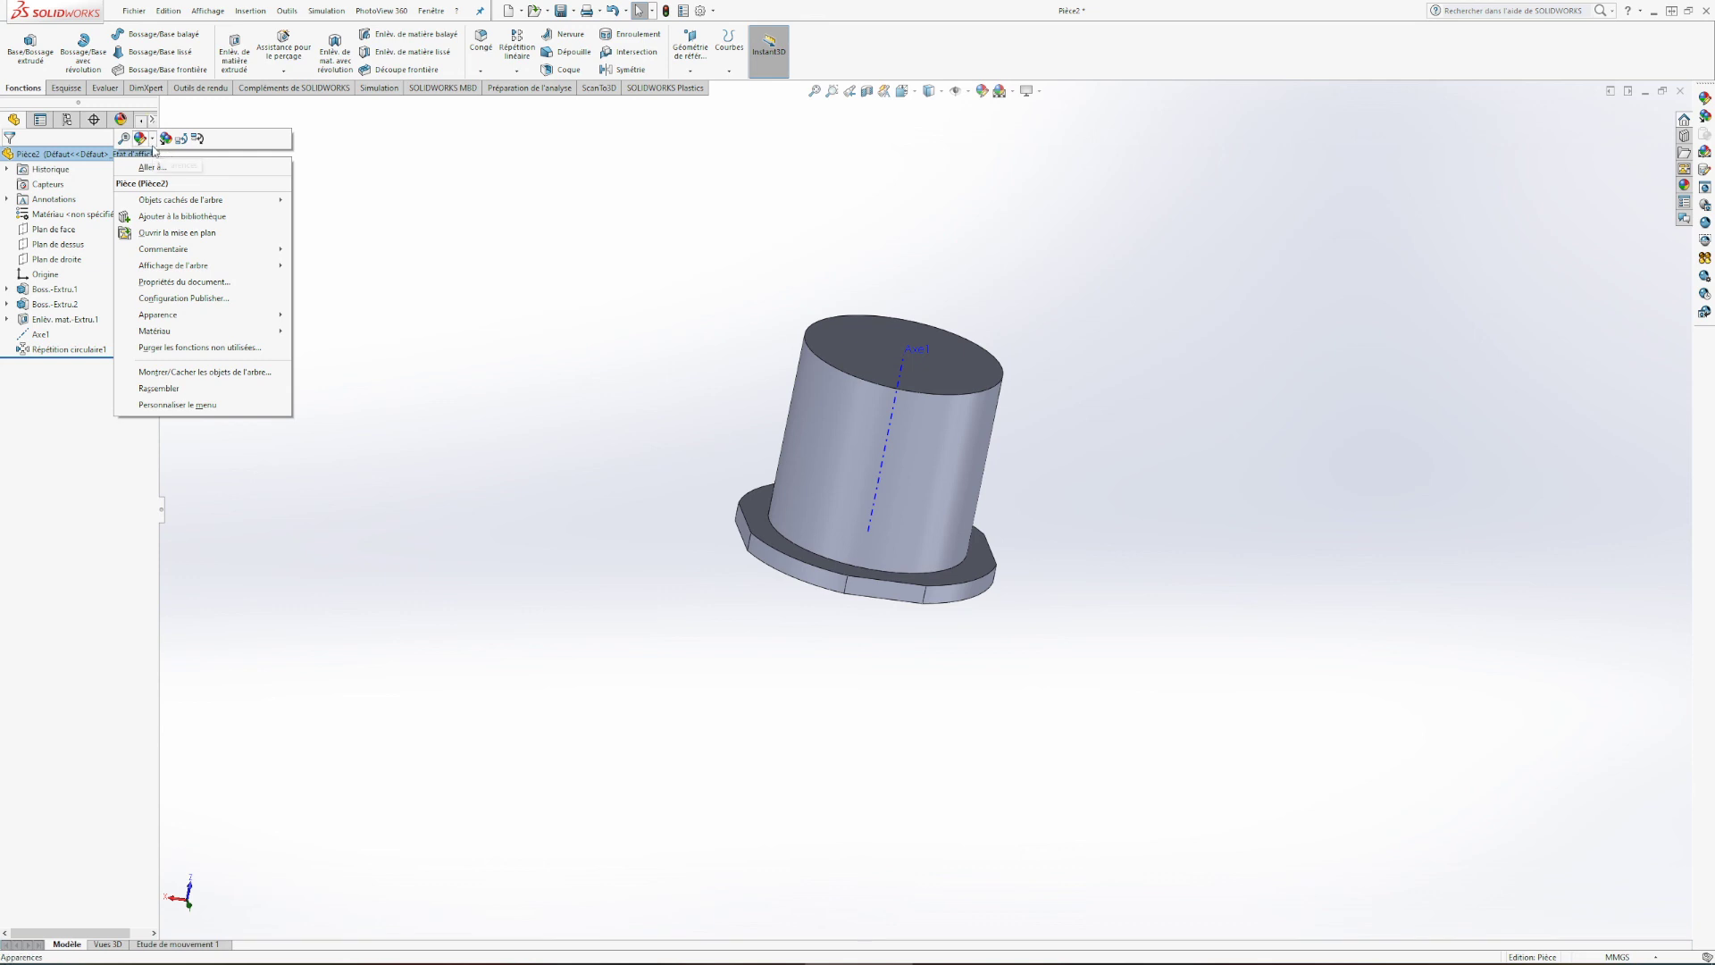
{"action": "mouse_move", "coordinate": [151, 141]}
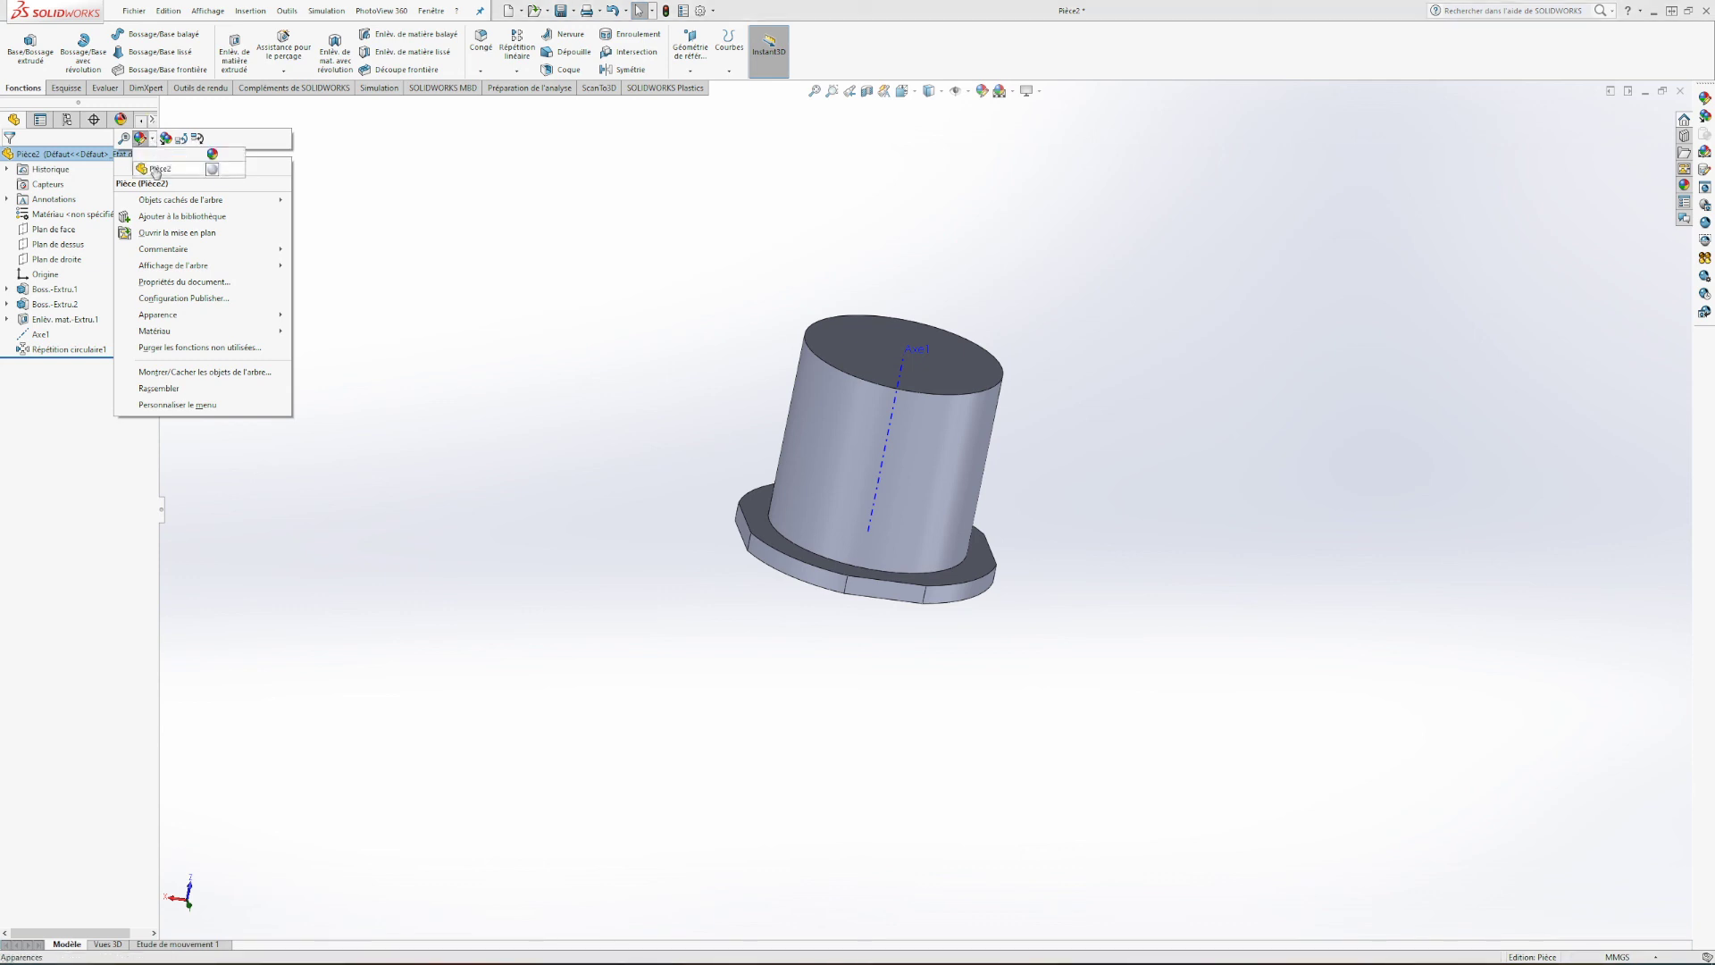
{"action": "left_click", "coordinate": [211, 170]}
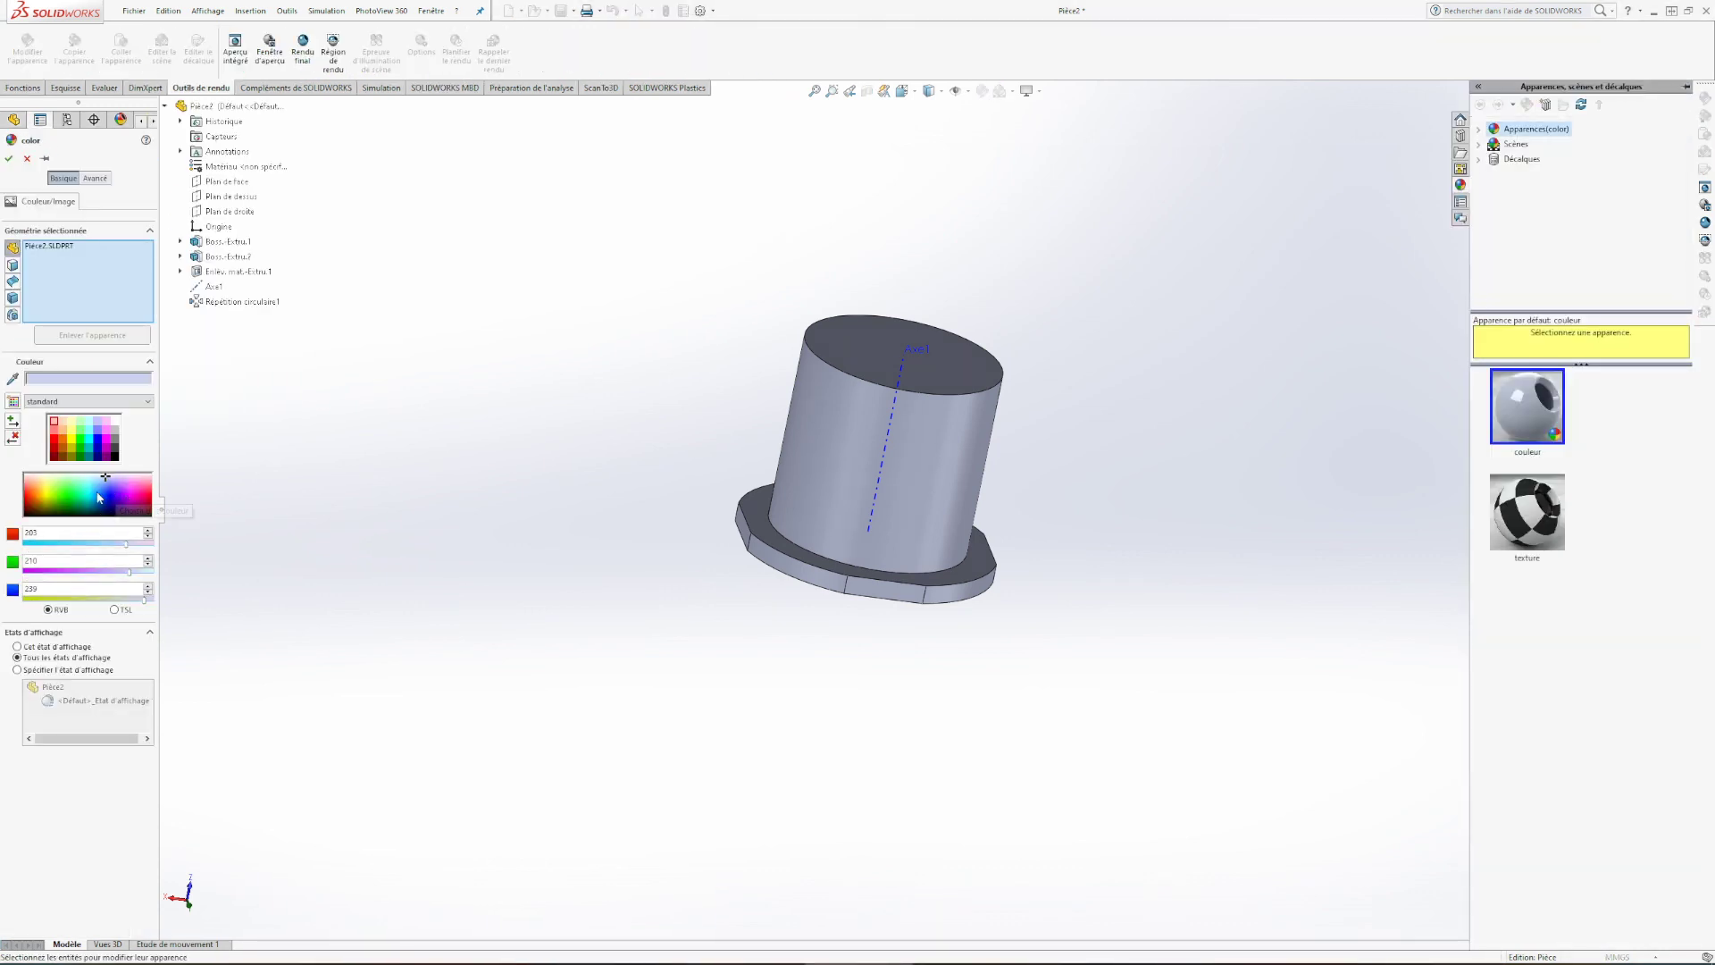
{"action": "left_click", "coordinate": [105, 433]}
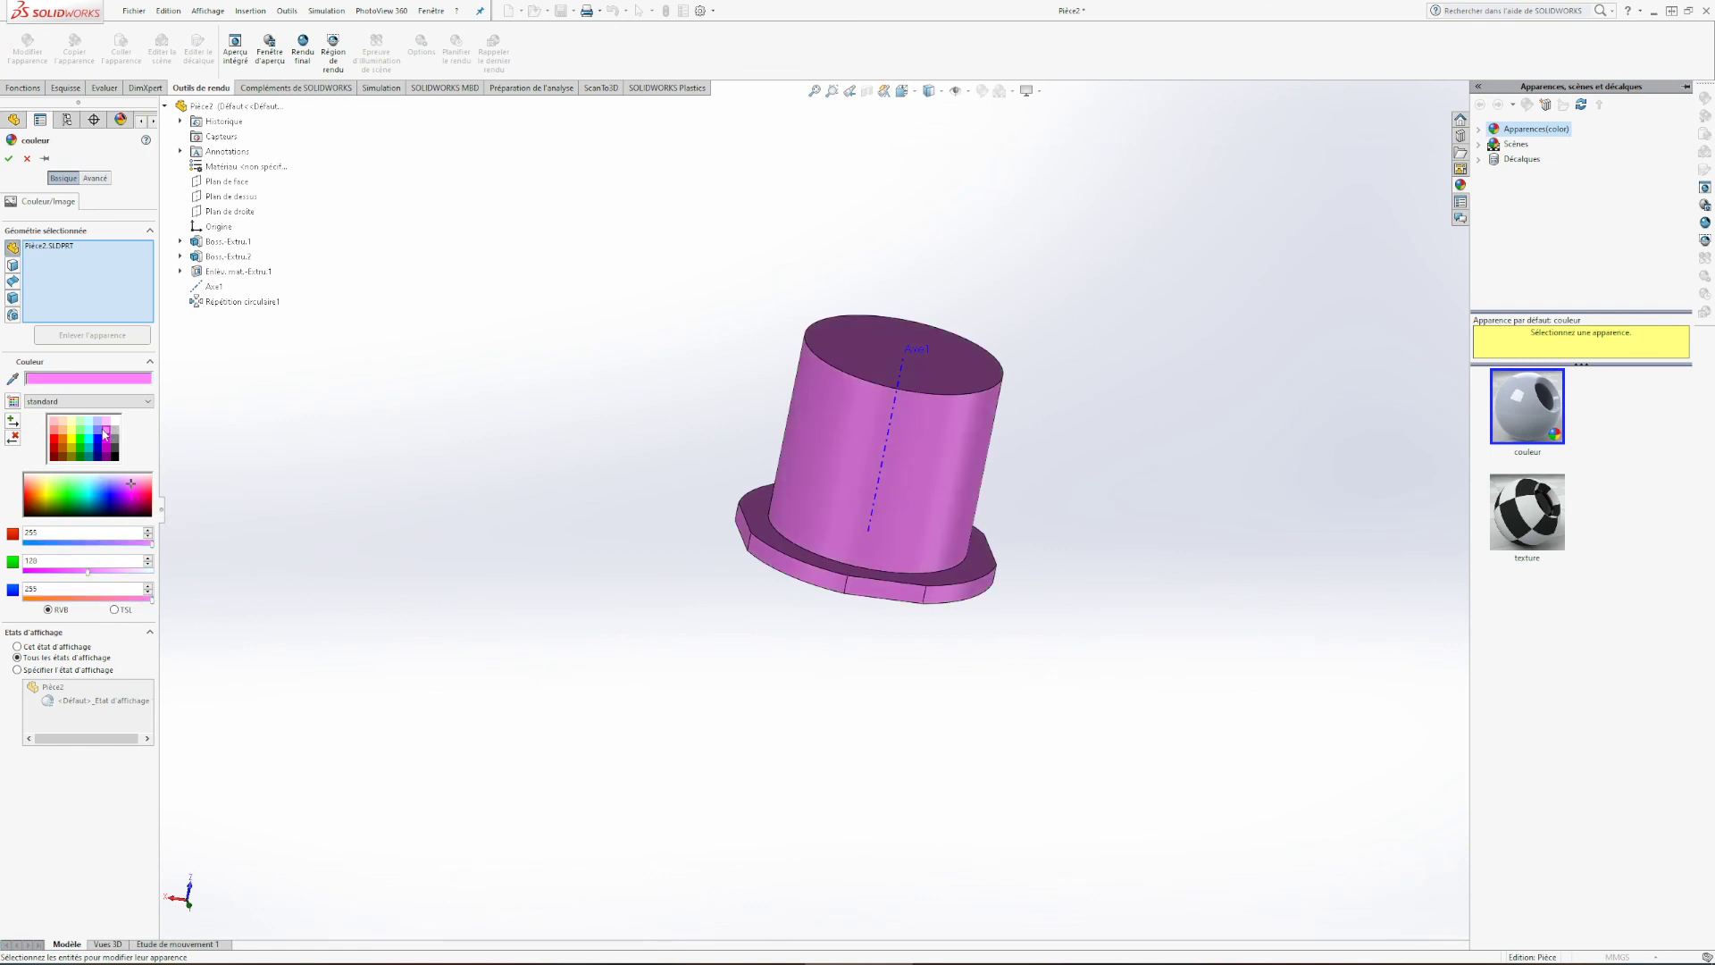
{"action": "left_click", "coordinate": [8, 159]}
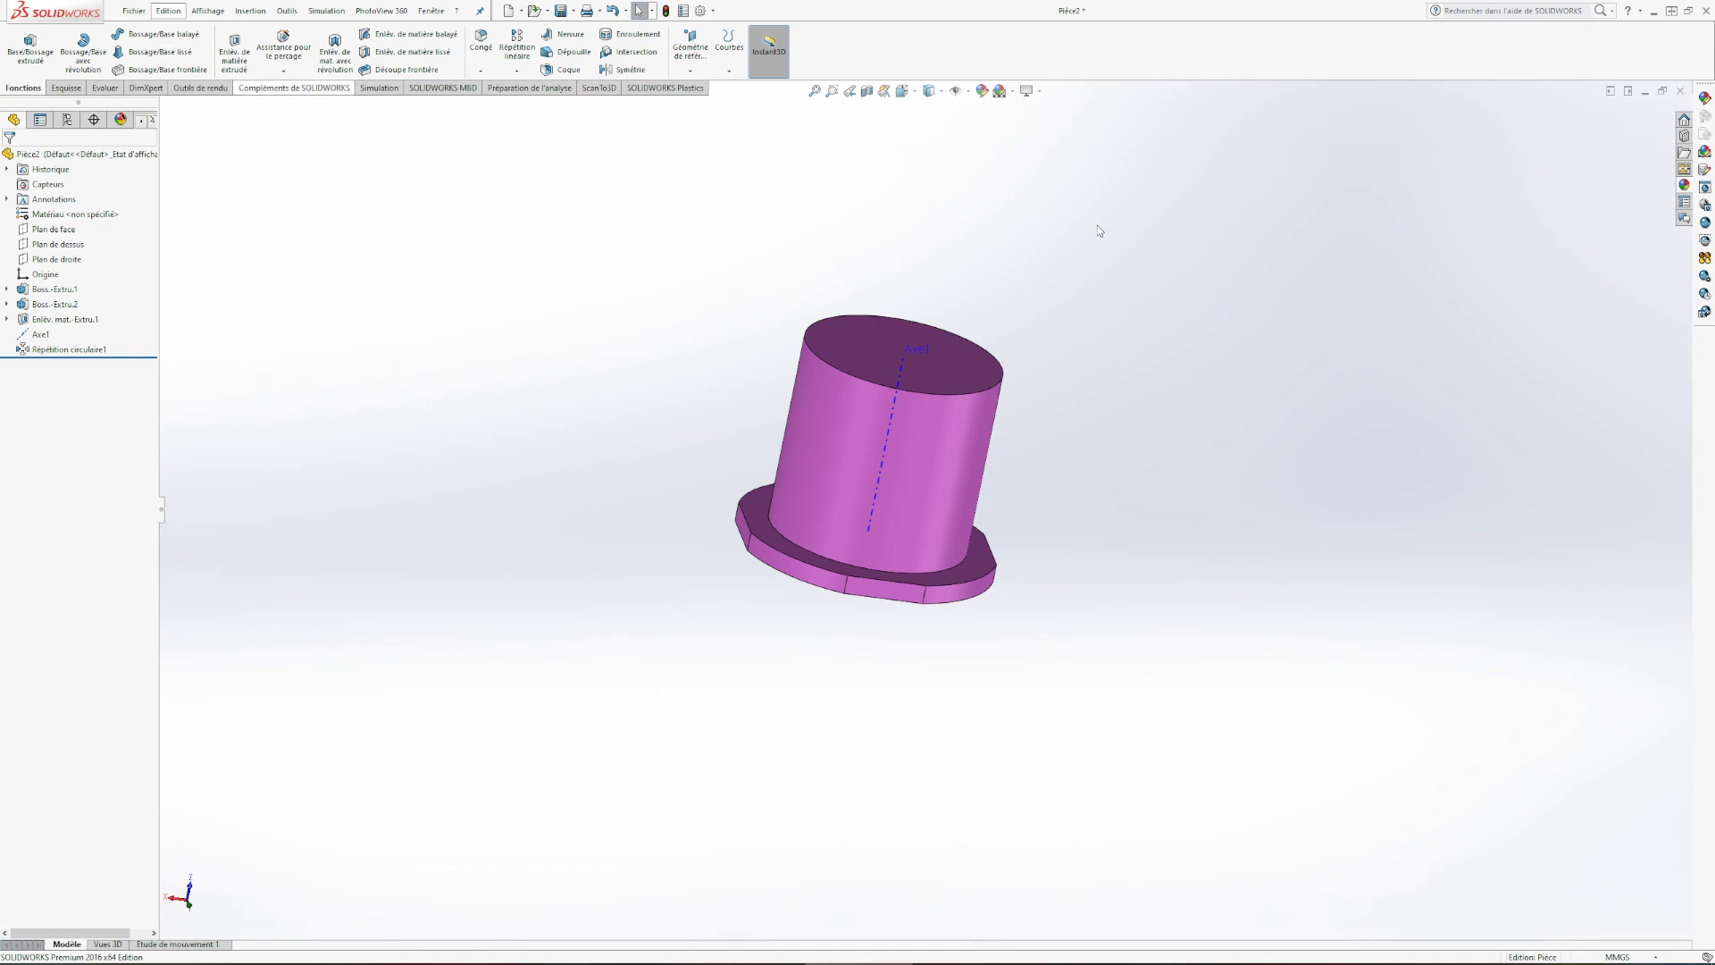
{"action": "left_click", "coordinate": [145, 10]}
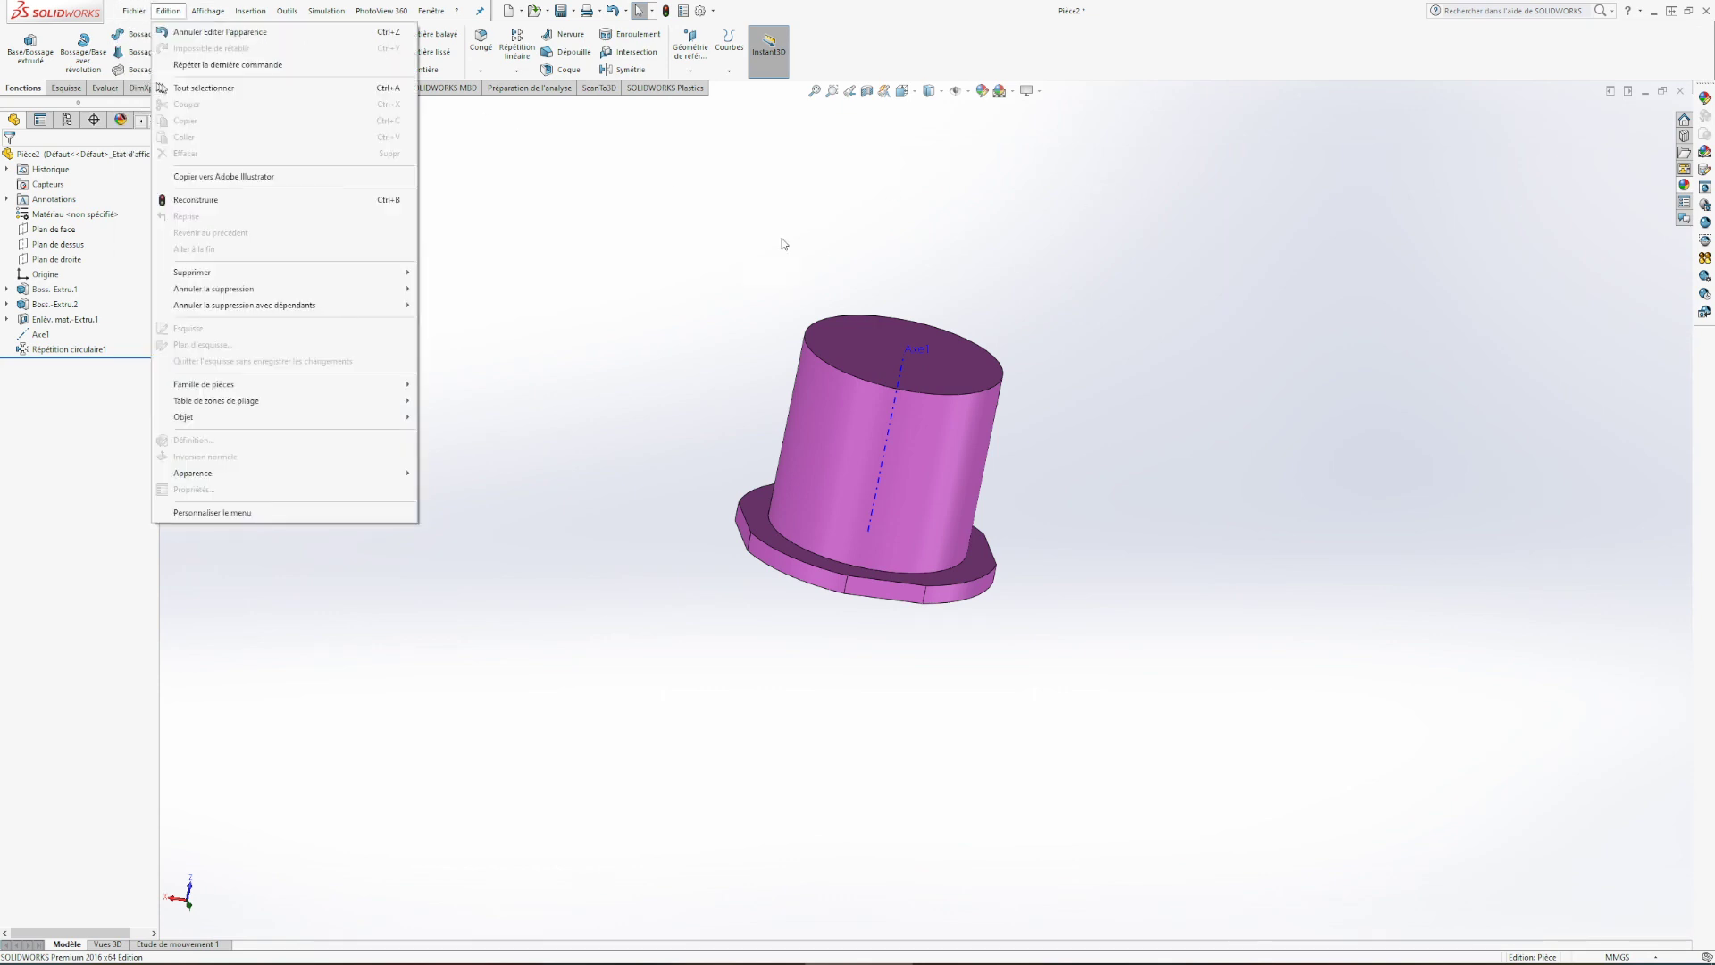
{"action": "left_click", "coordinate": [1089, 243]}
{"action": "left_click", "coordinate": [139, 18]}
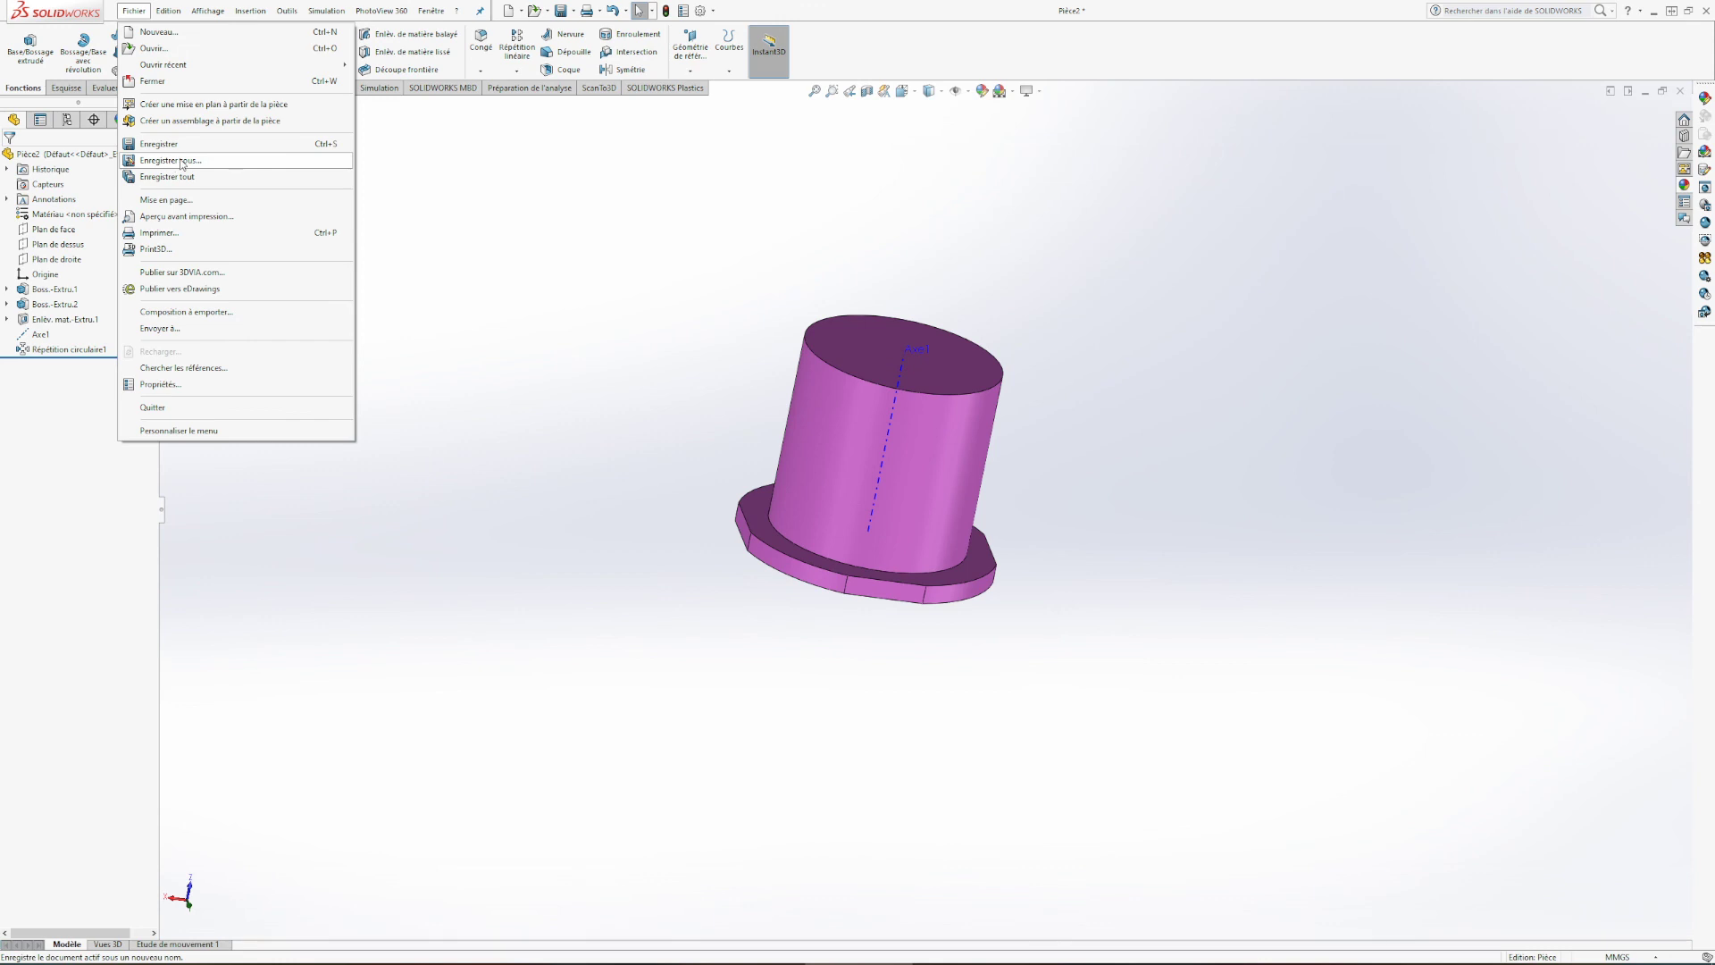
{"action": "left_click", "coordinate": [1211, 413]}
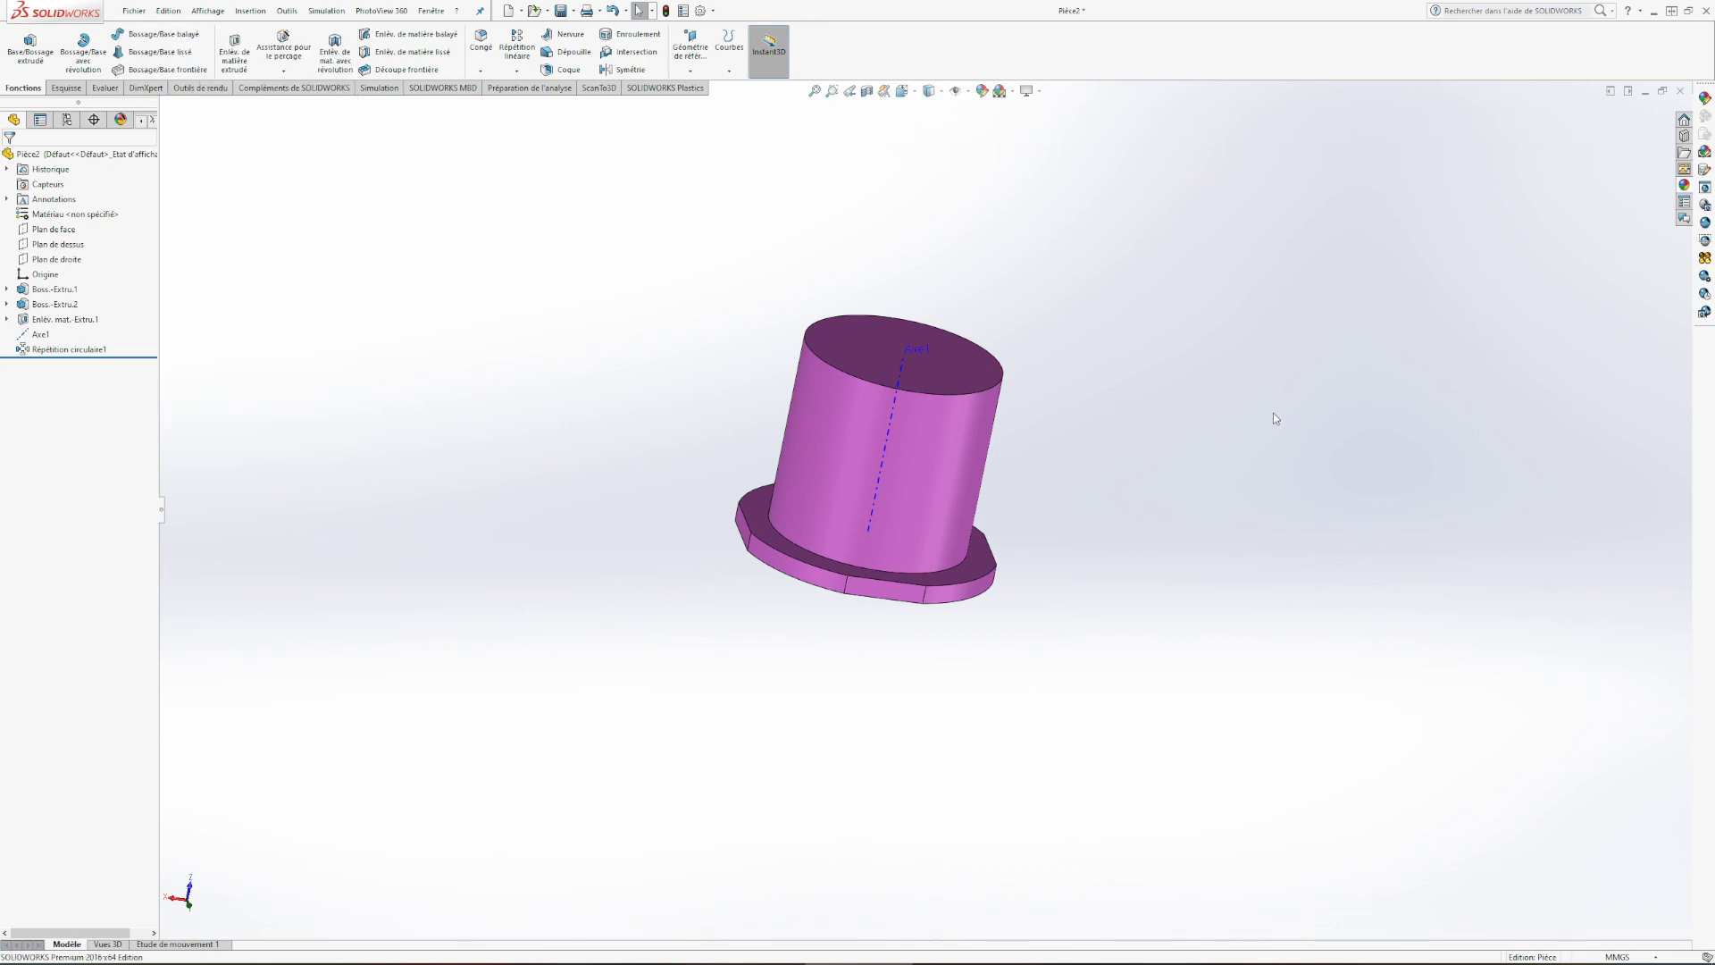